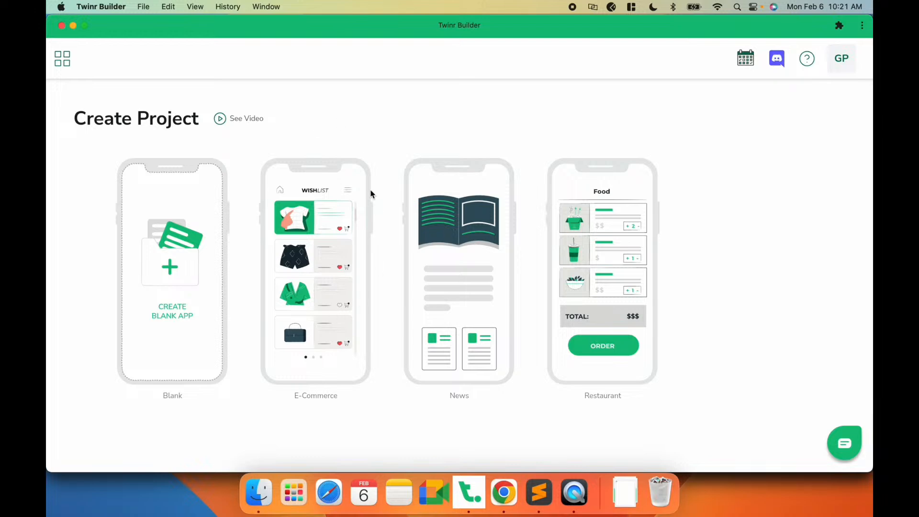
- Start a new E-Commerce app project and name the app GrocerApp
click(311, 255)
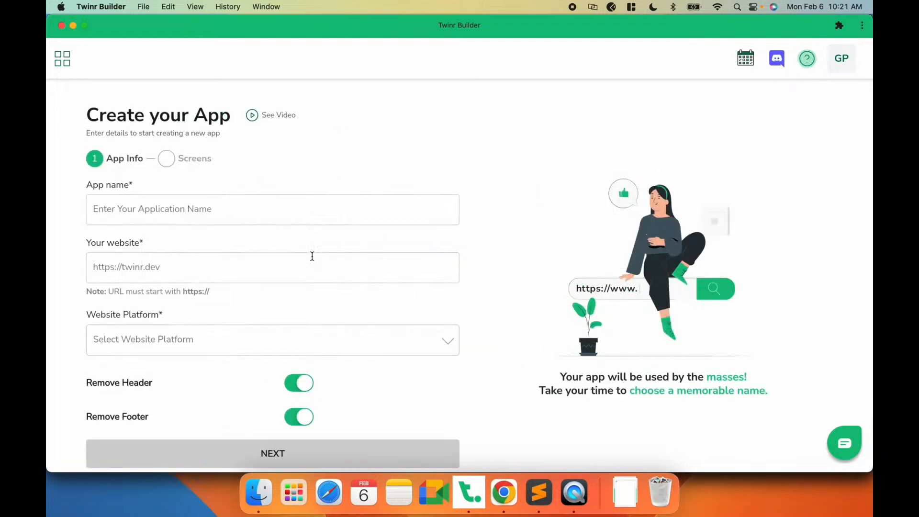
click(191, 220)
scroll(190, 219, down, 1)
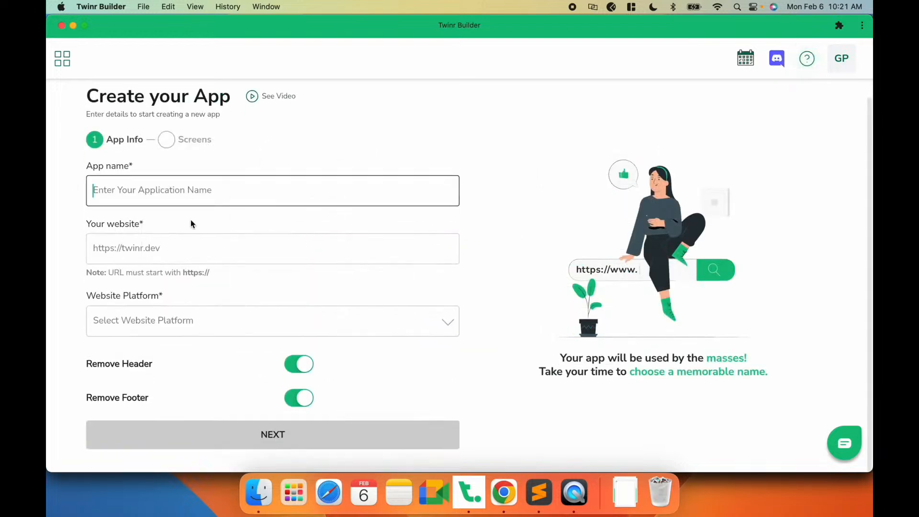
text(GrocerApp)
- Copy the grocerapp.pk site address from the browser into the website field
click(152, 244)
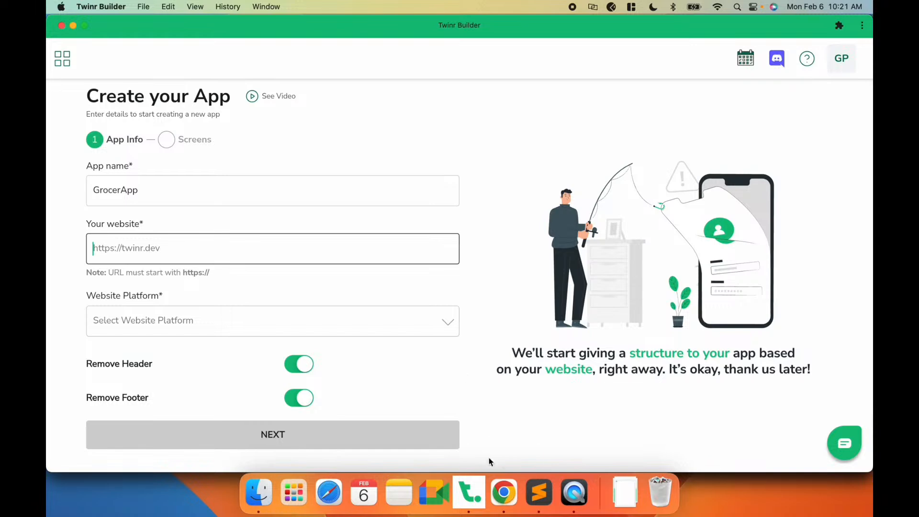
click(503, 495)
click(249, 49)
key(super+c)
key(super+Tab)
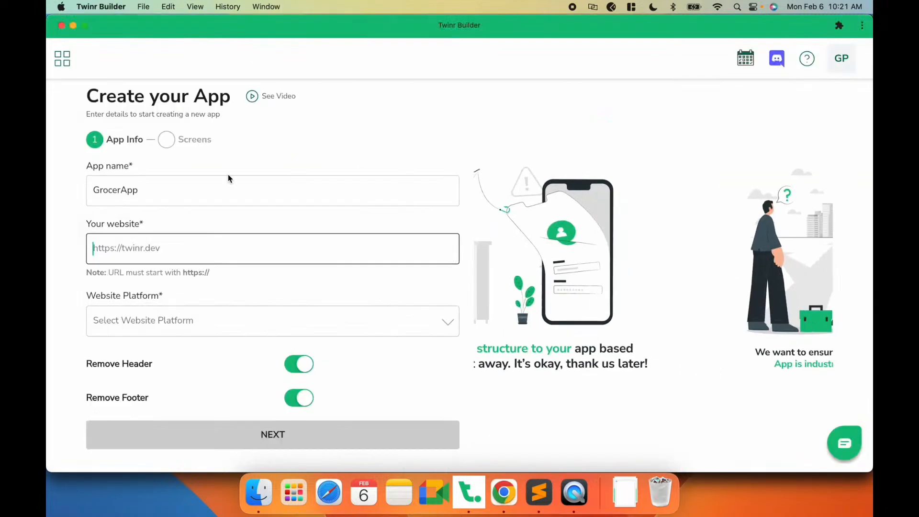
key(super+v)
- Set the website platform to React by searching the platform list
click(198, 317)
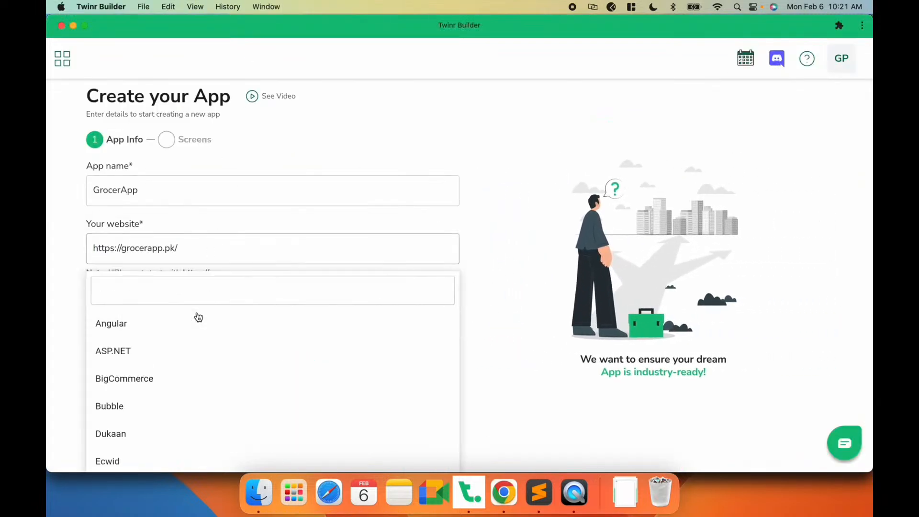
click(153, 291)
text(rea)
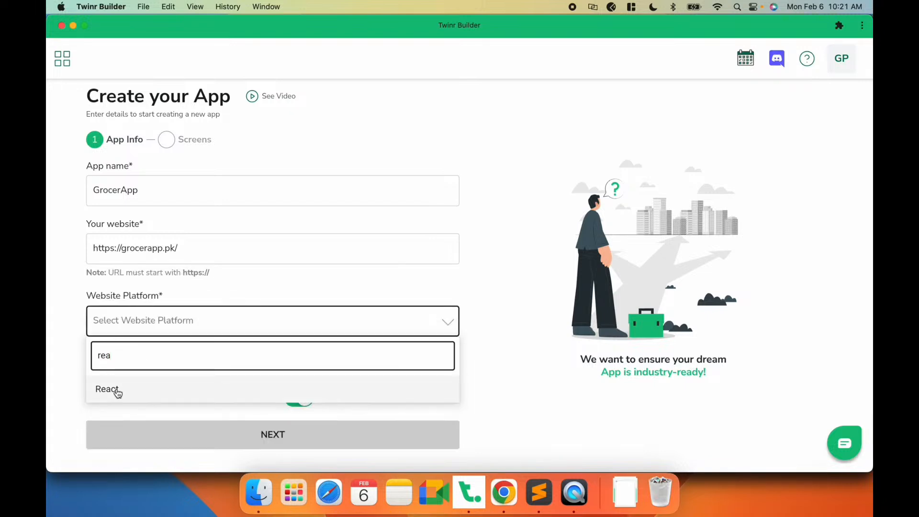
click(107, 389)
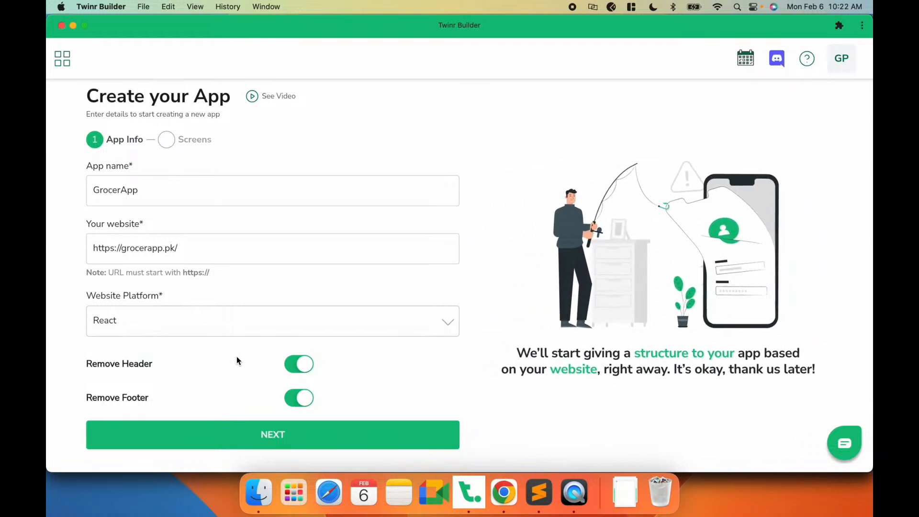
- Examine the grocerapp.pk site in the browser's mobile device view to identify its pages
key(super+Tab)
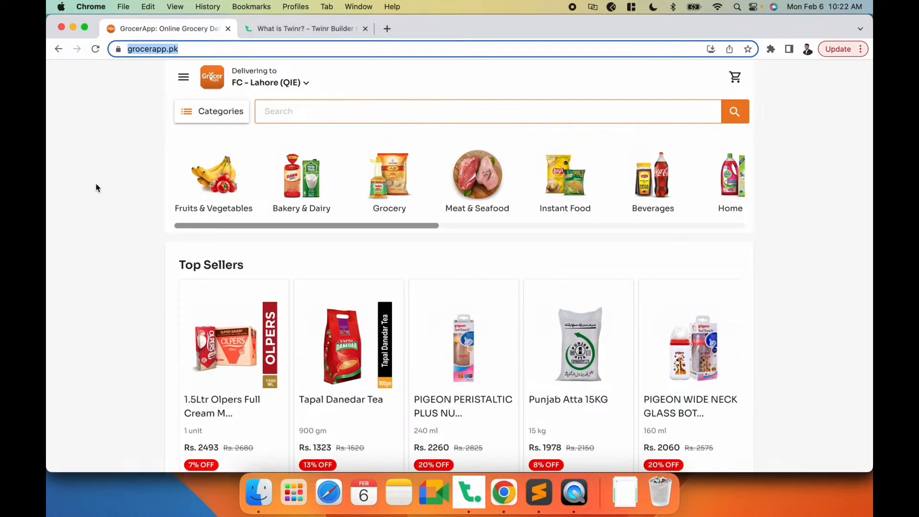
click(97, 187)
key(super+alt+i)
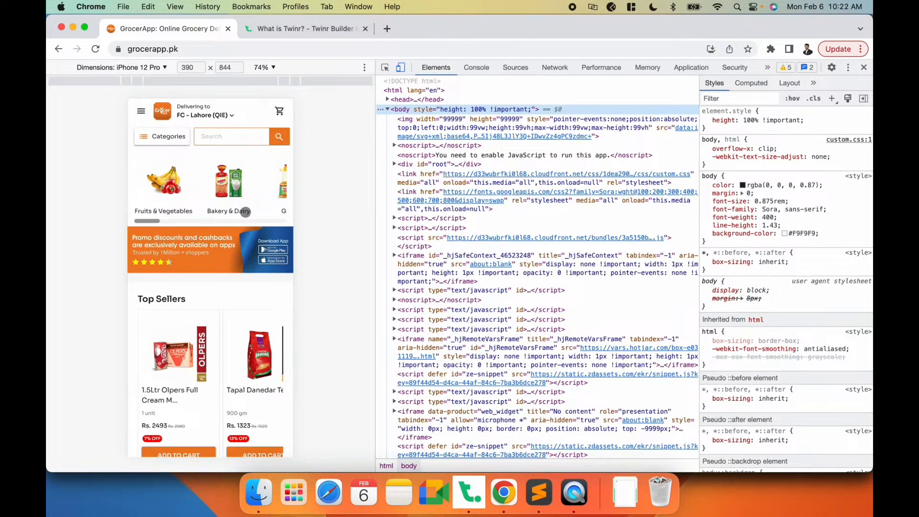
scroll(220, 239, down, 20)
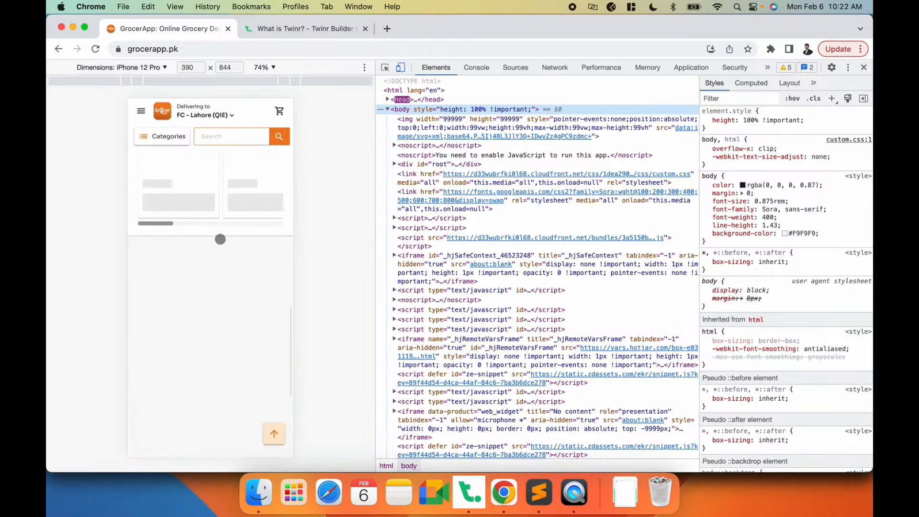
scroll(220, 239, down, 20)
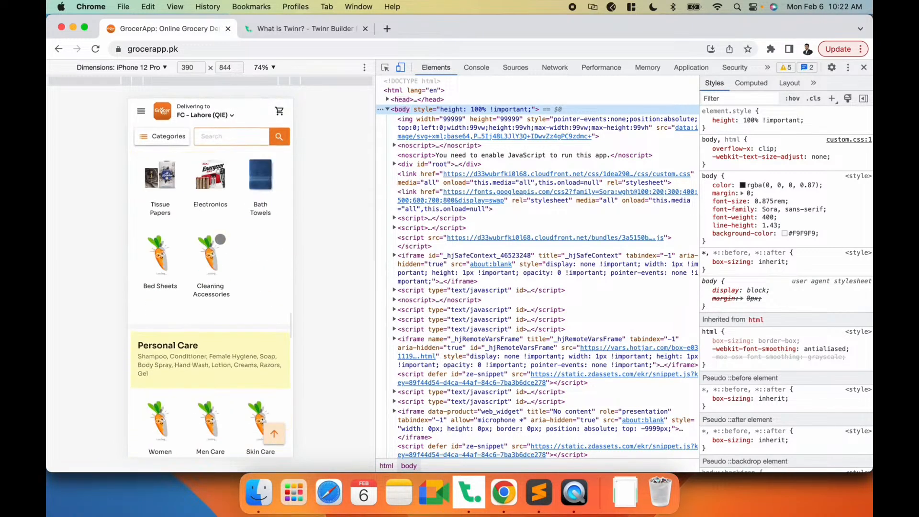
scroll(220, 239, up, 20)
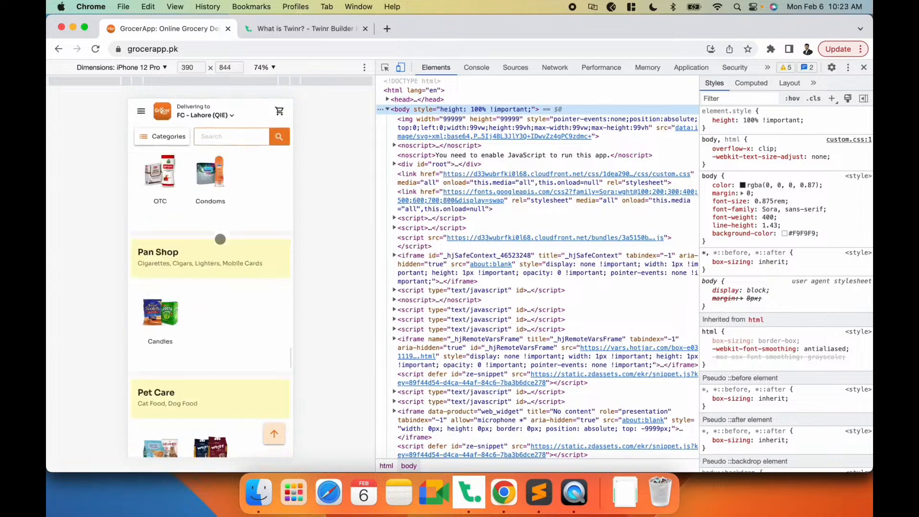
scroll(220, 239, up, 1)
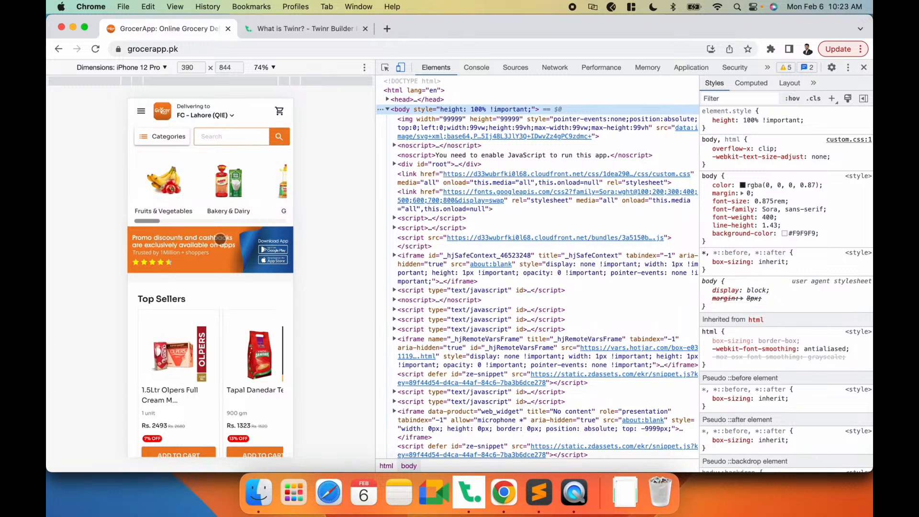
key(super+Tab)
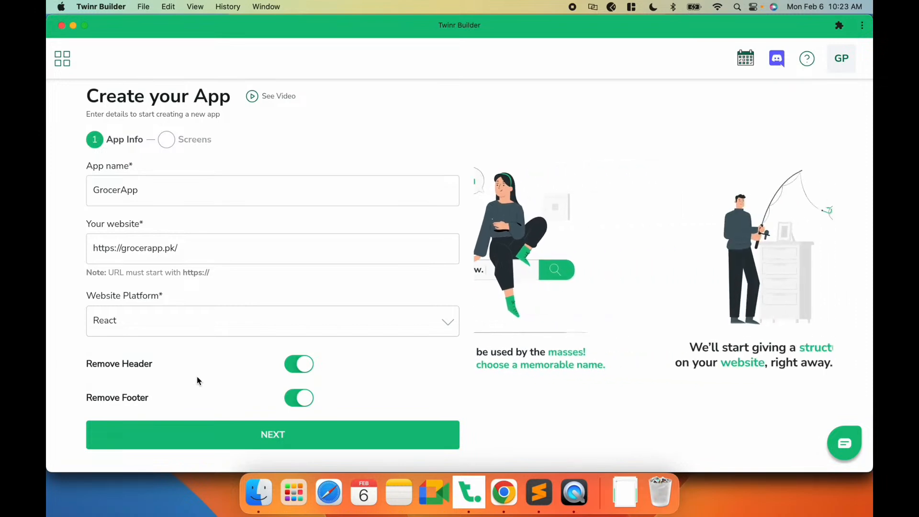
key(super+Tab)
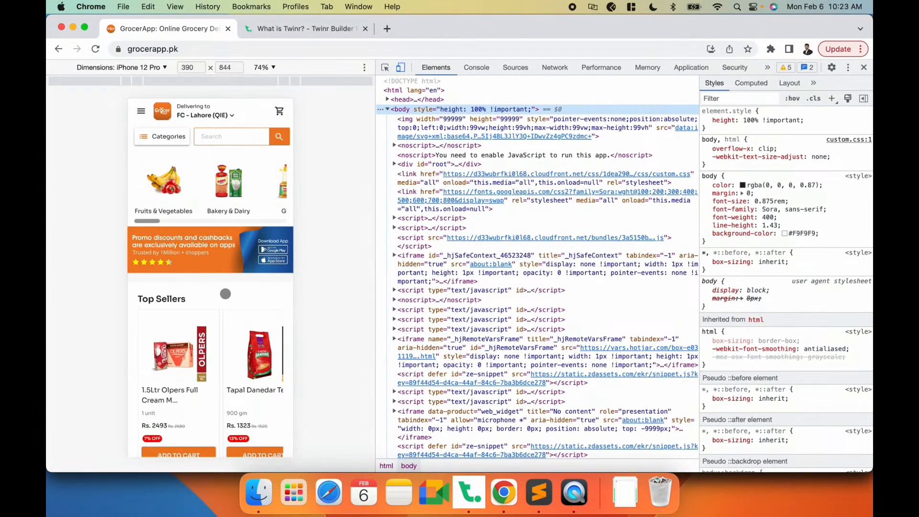
key(super+Tab)
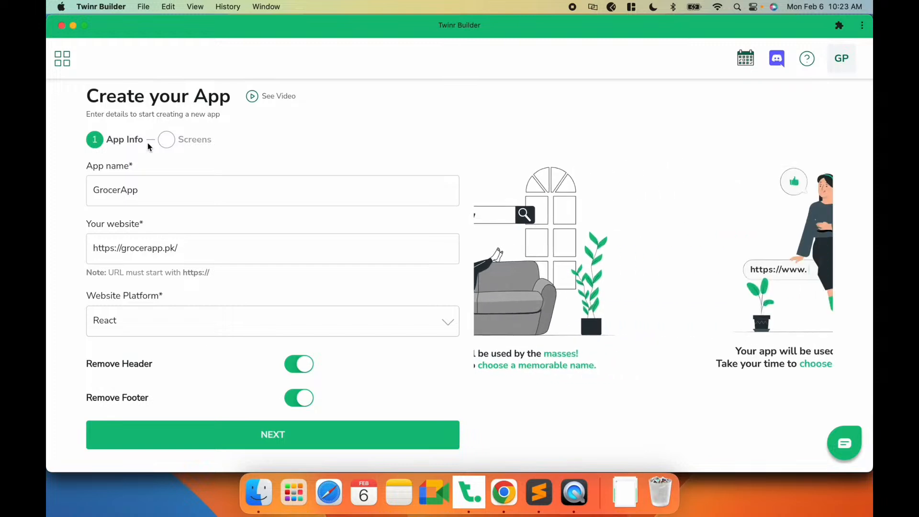
click(288, 433)
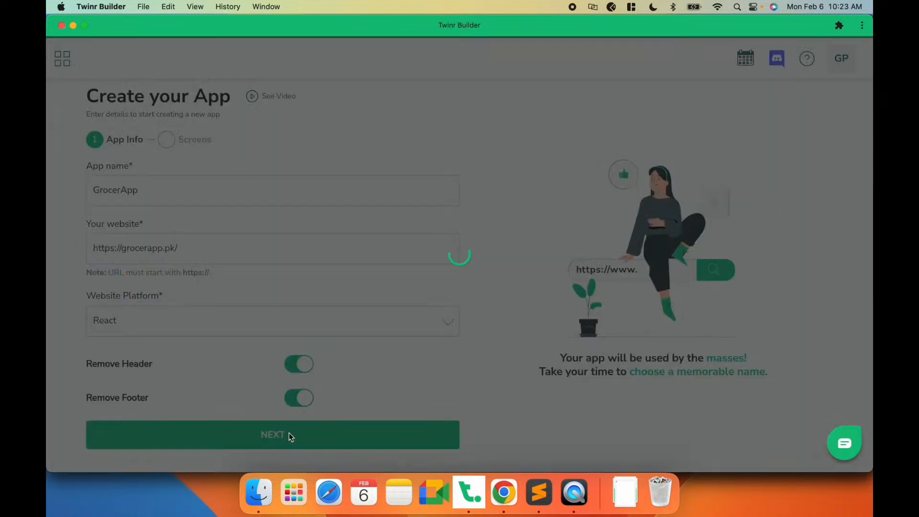
scroll(289, 433, down, 2)
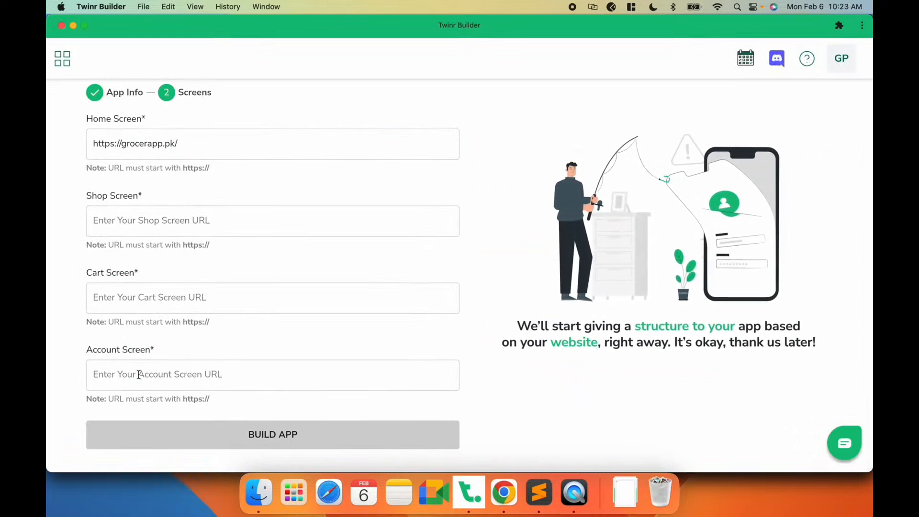
key(super+Tab)
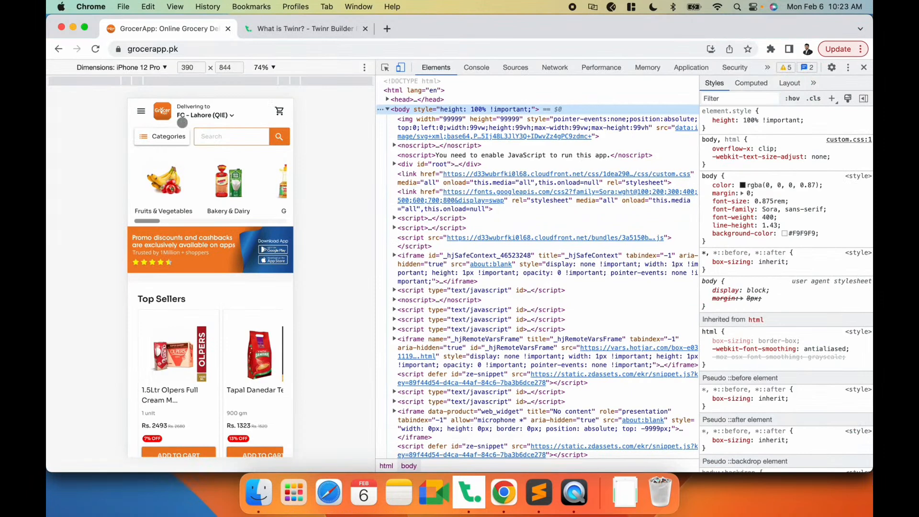
click(167, 136)
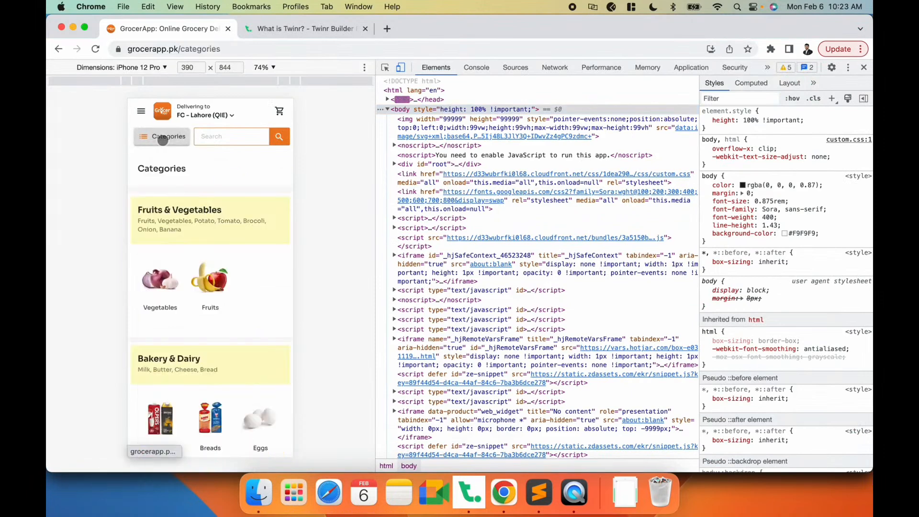
click(237, 48)
key(super+c)
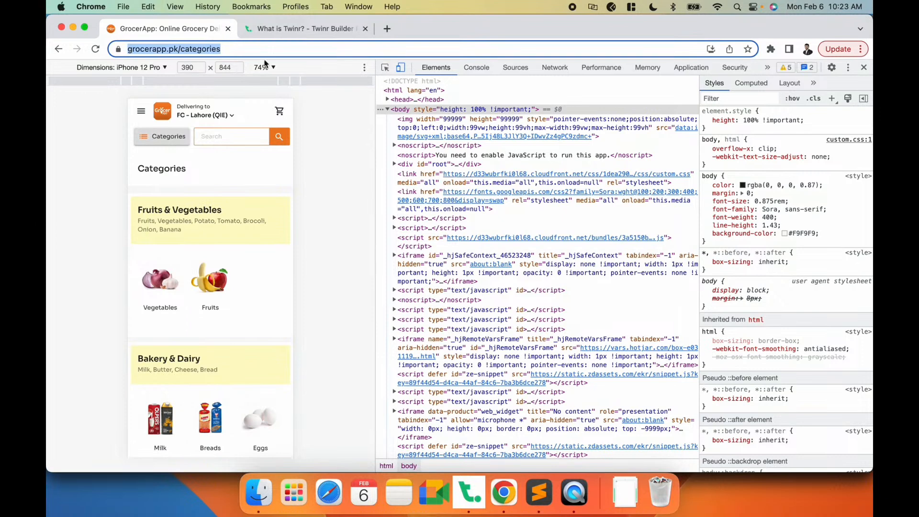
key(super+Tab)
click(251, 224)
key(super+v)
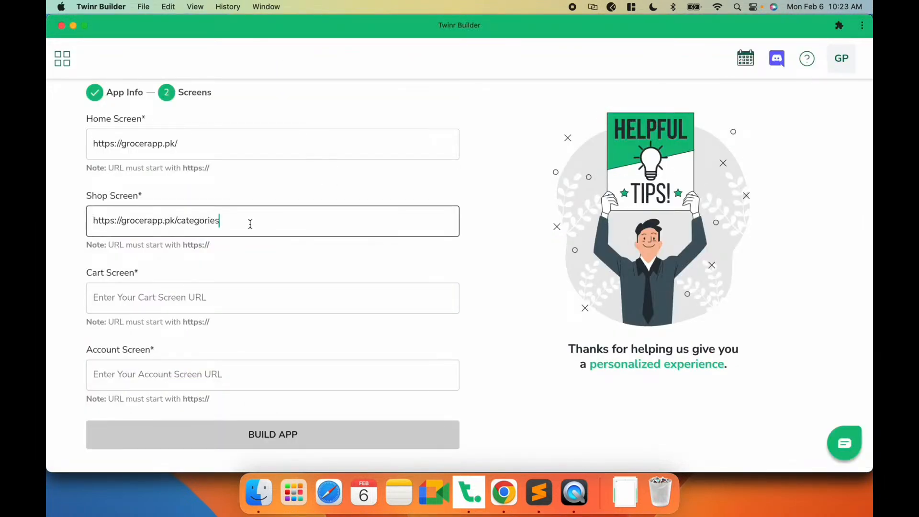
click(204, 291)
key(super+Tab)
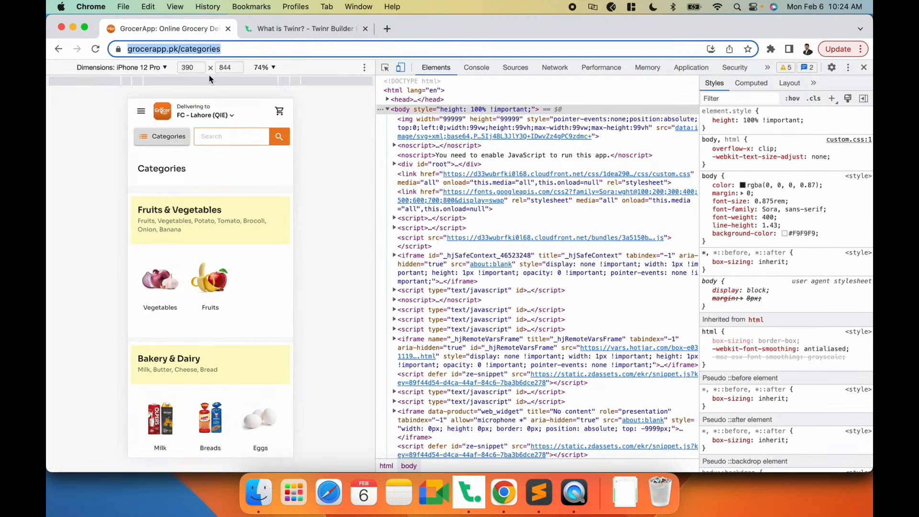
click(280, 110)
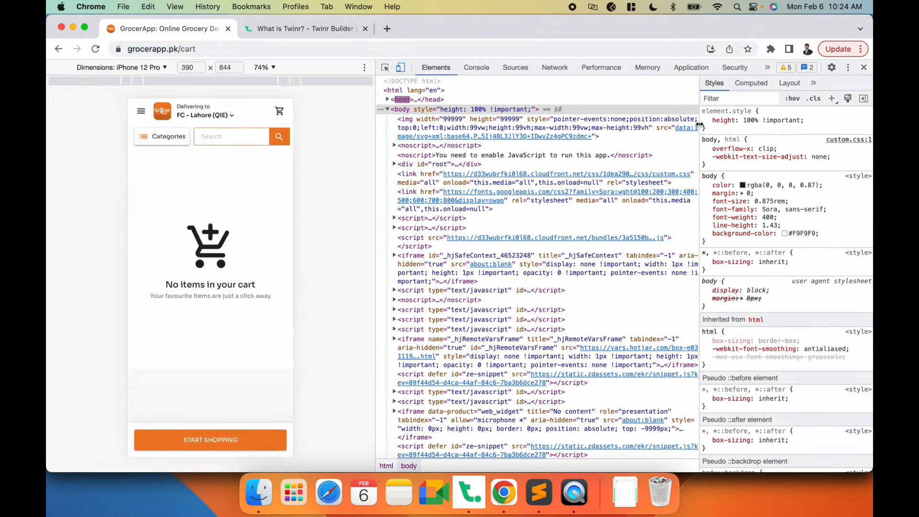
click(225, 48)
key(super+c)
key(super+Tab)
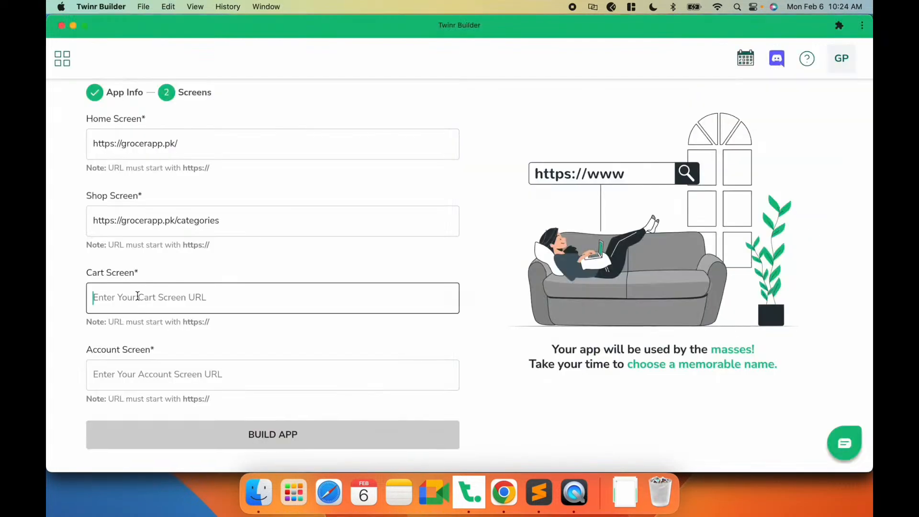
key(super+v)
click(123, 374)
key(super+Tab)
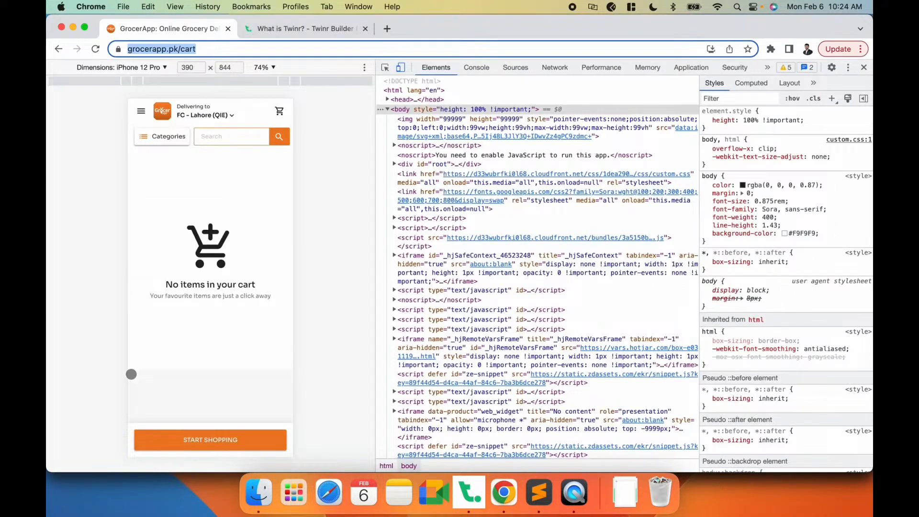
click(142, 110)
click(179, 138)
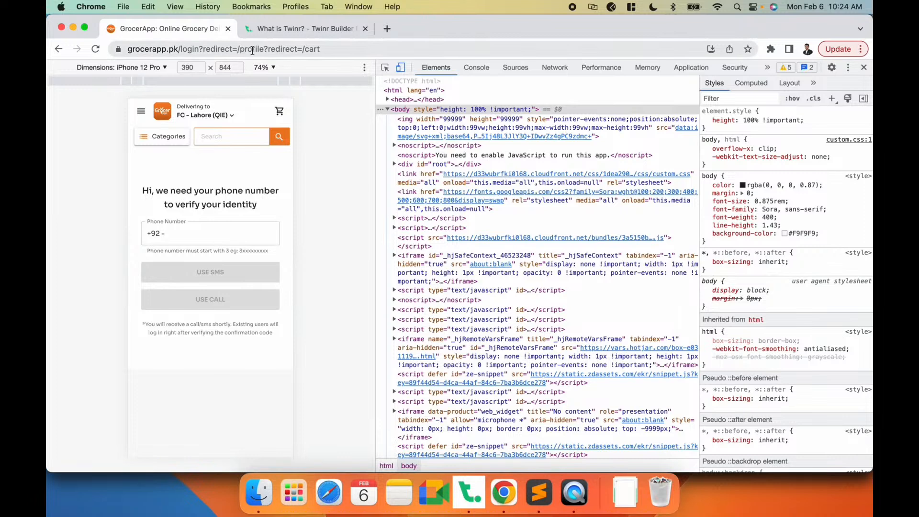
key(BackSpace)
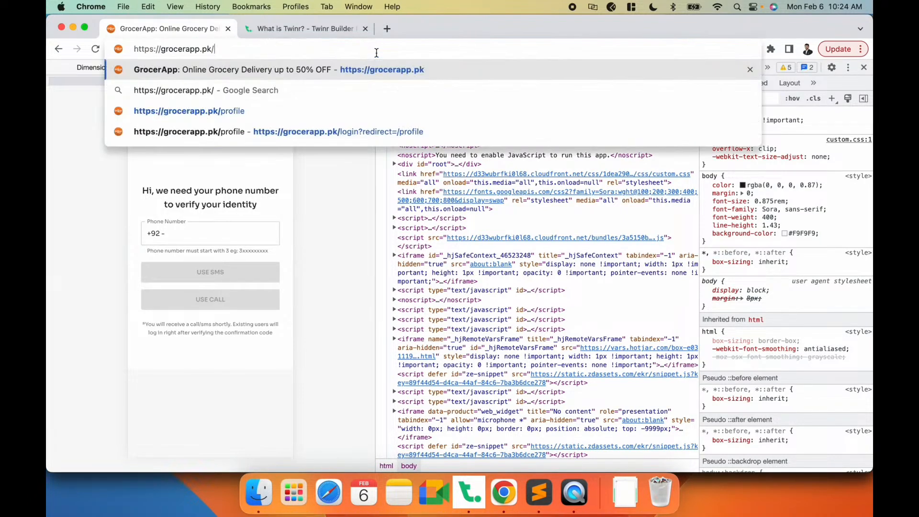
text(profile)
key(super+a)
key(super+c)
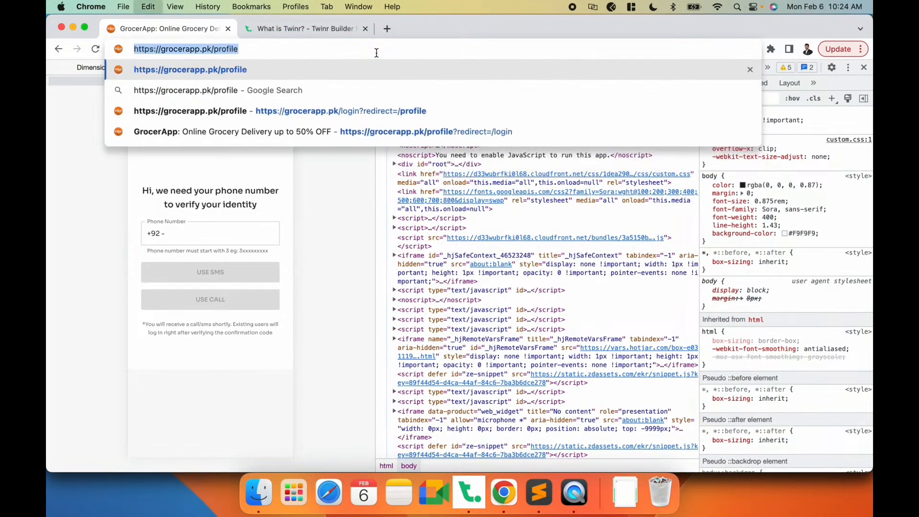
key(super+Tab)
key(super+v)
click(307, 328)
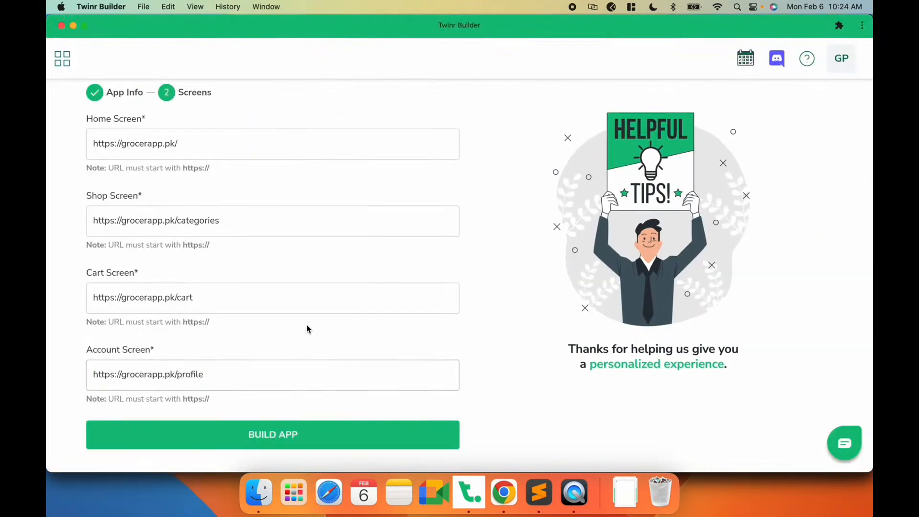
click(274, 436)
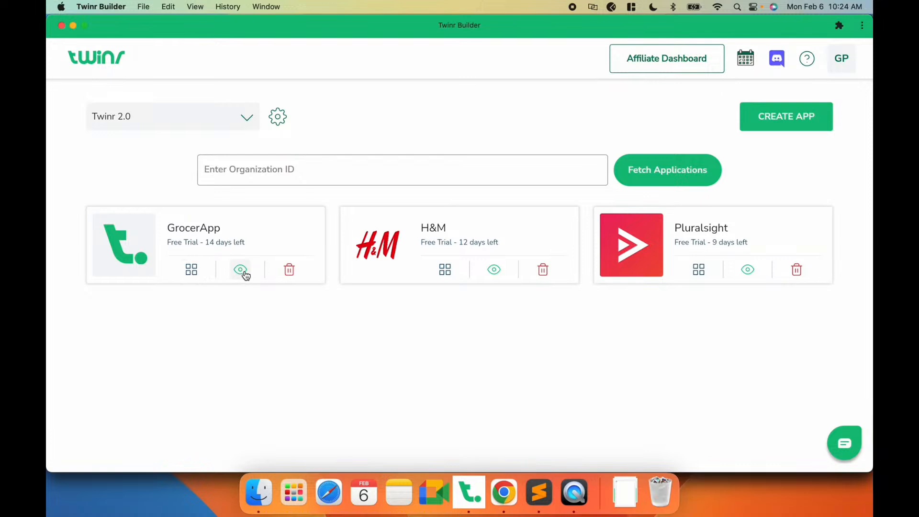
- Open the GrocerApp preview and look over the Twinr Preview app listing
click(242, 271)
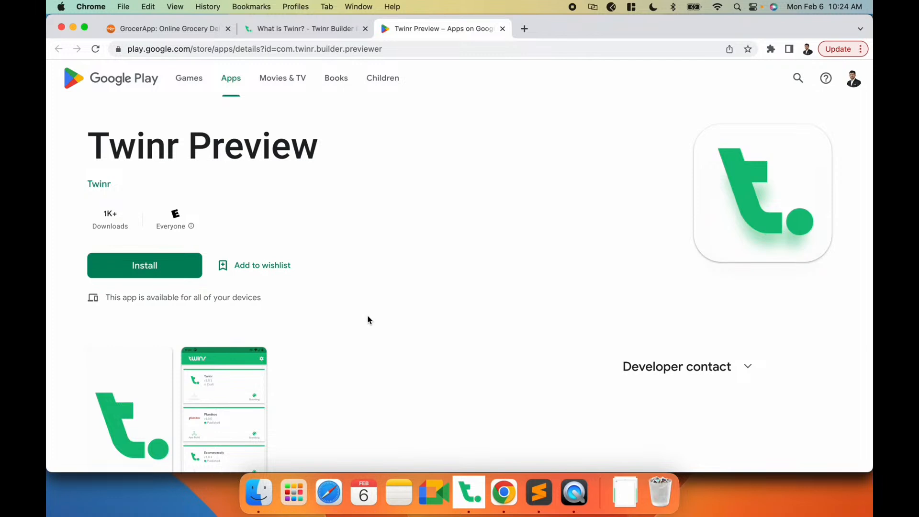
scroll(369, 318, down, 6)
scroll(369, 318, up, 2)
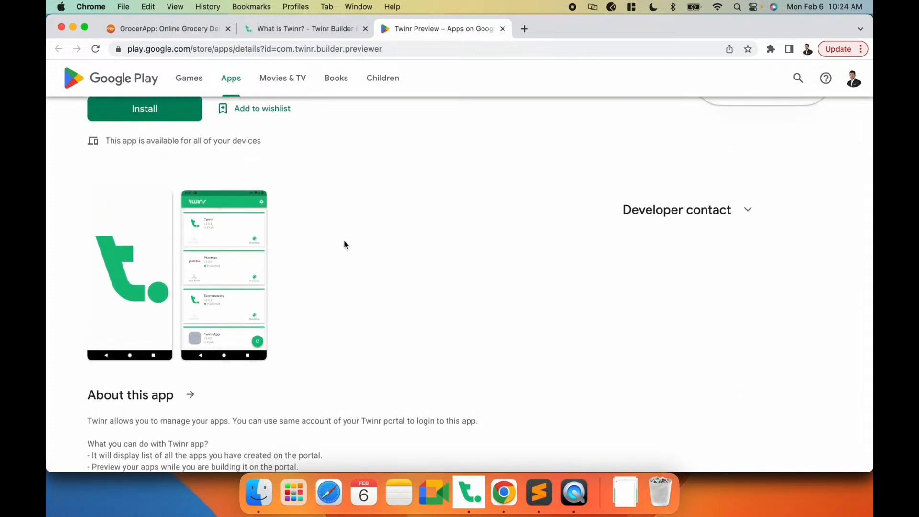
click(203, 284)
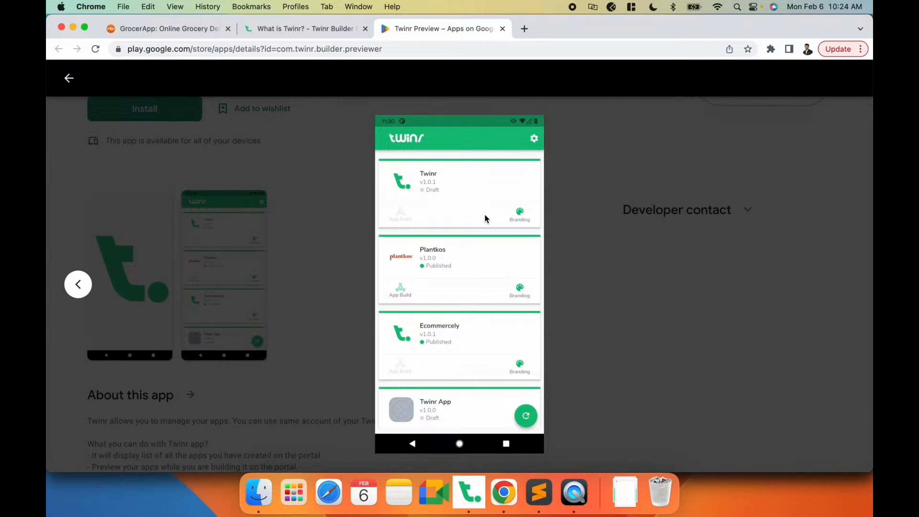
key(super+Tab)
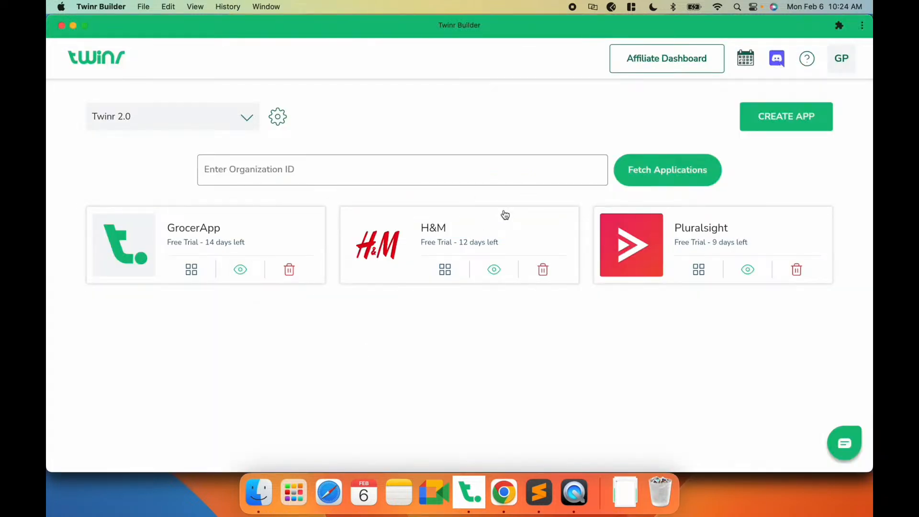
- Switch between the builder and the browser to look over the Twinr Preview listing on Google Play
key(super+Tab)
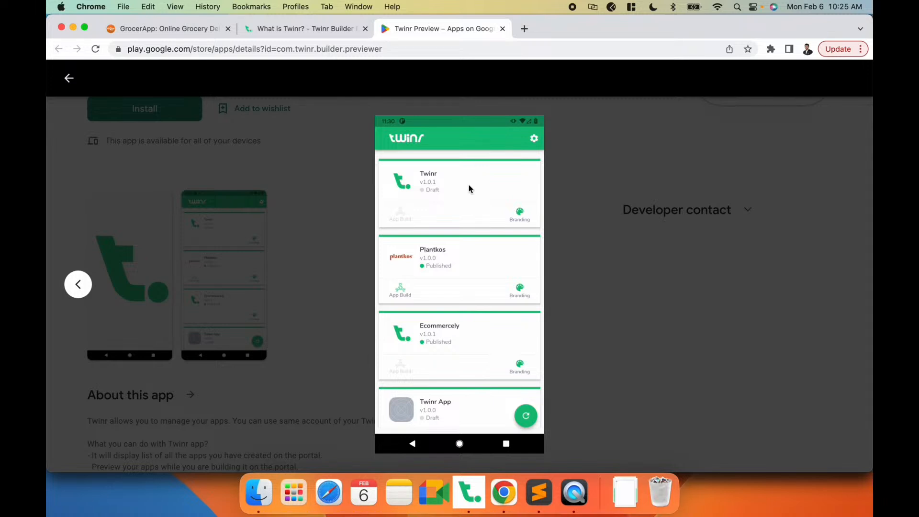
key(Escape)
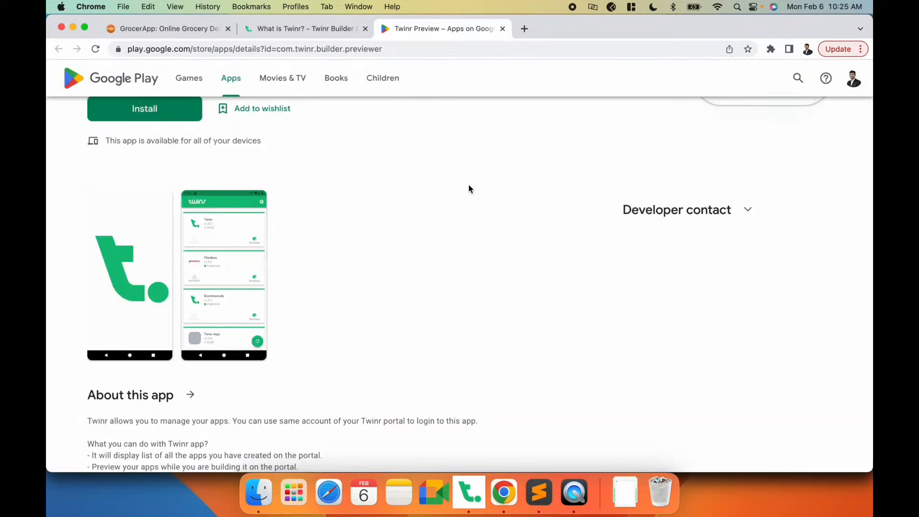
scroll(412, 213, up, 4)
key(super+Tab)
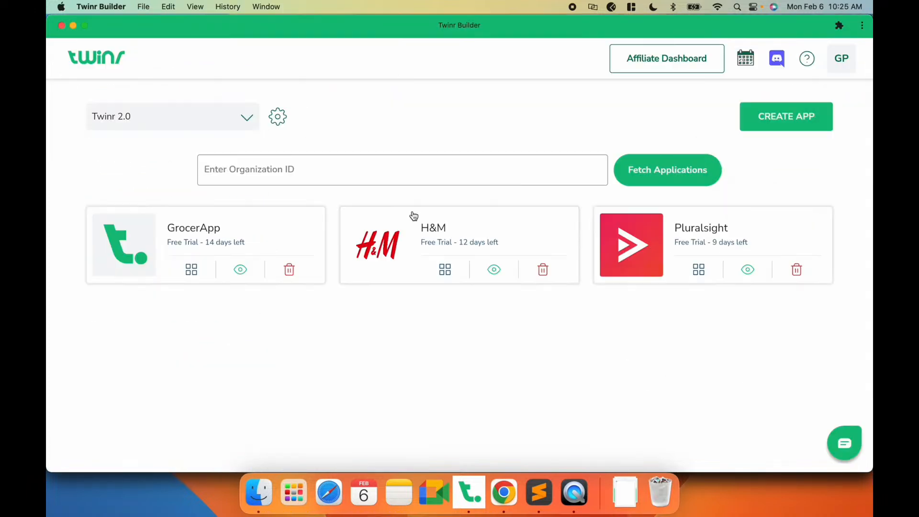
key(super+Tab)
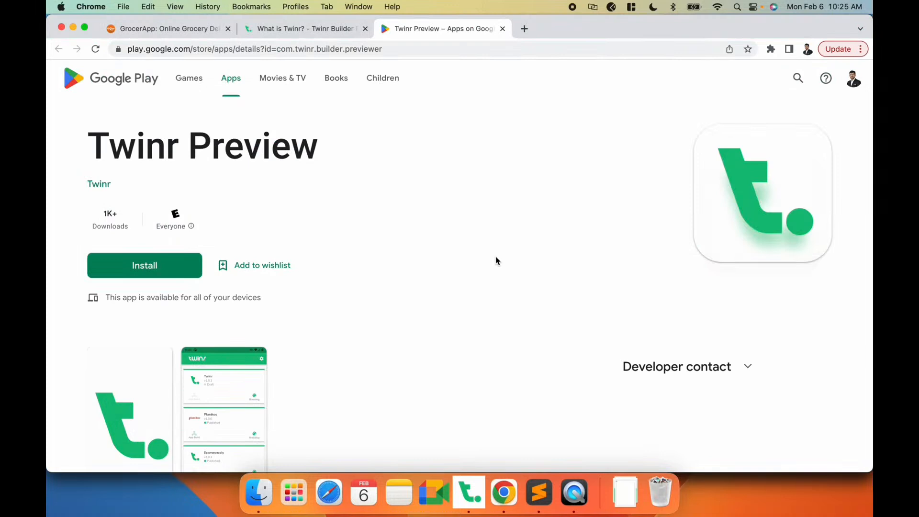
scroll(496, 260, down, 5)
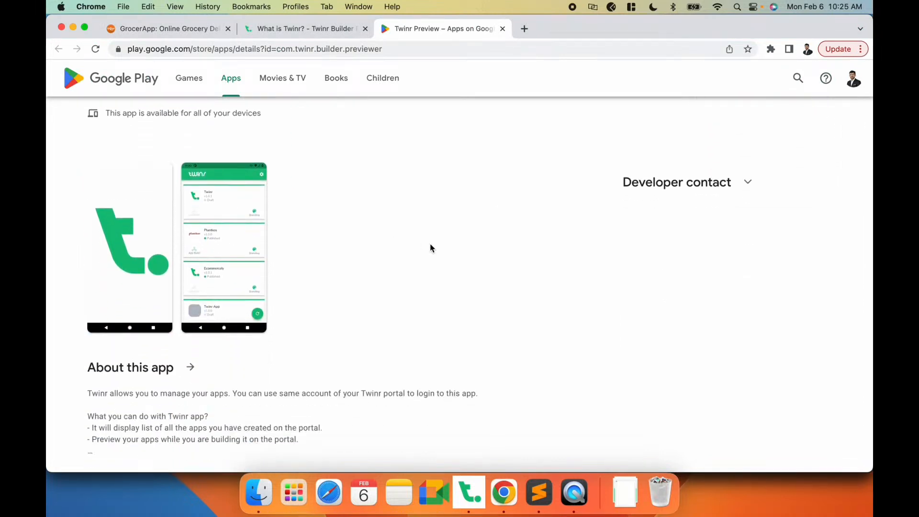
key(super+Tab)
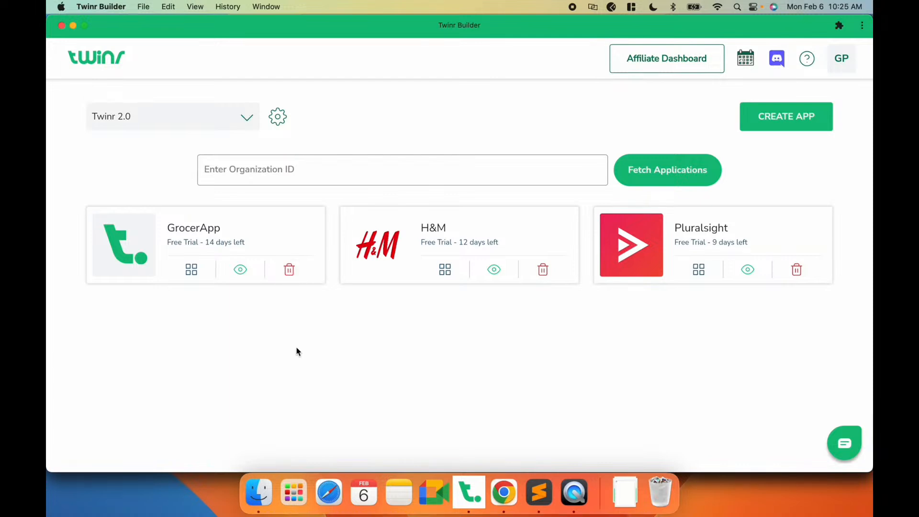
- Open the GrocerApp project and browse its setup guide dashboard, opening and closing the chat widget
click(197, 233)
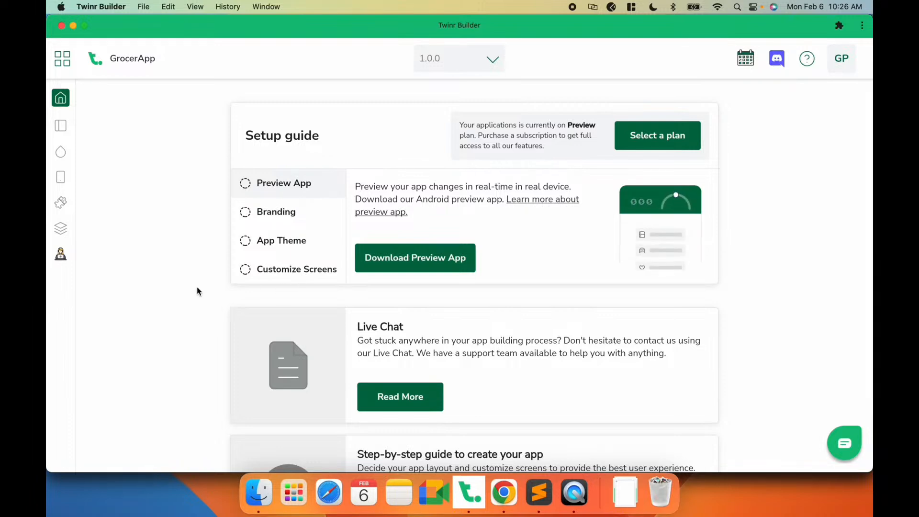
scroll(197, 288, down, 4)
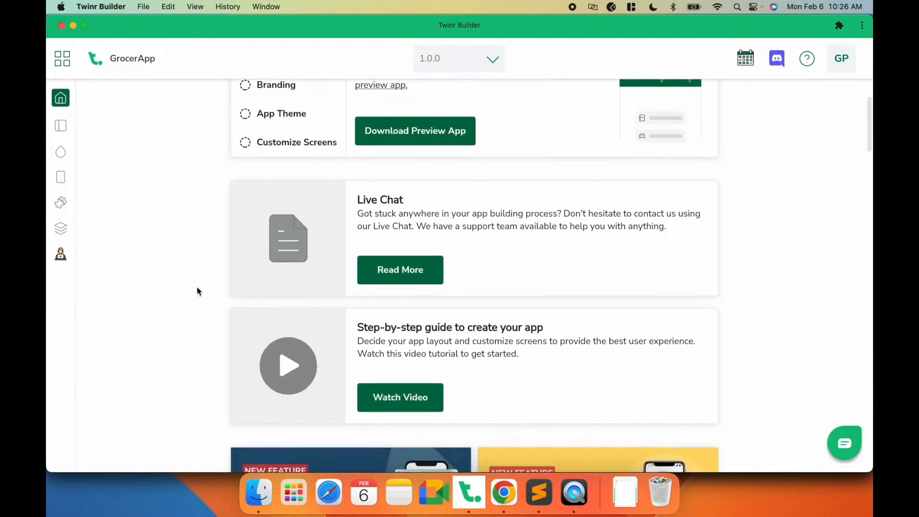
scroll(197, 287, down, 1)
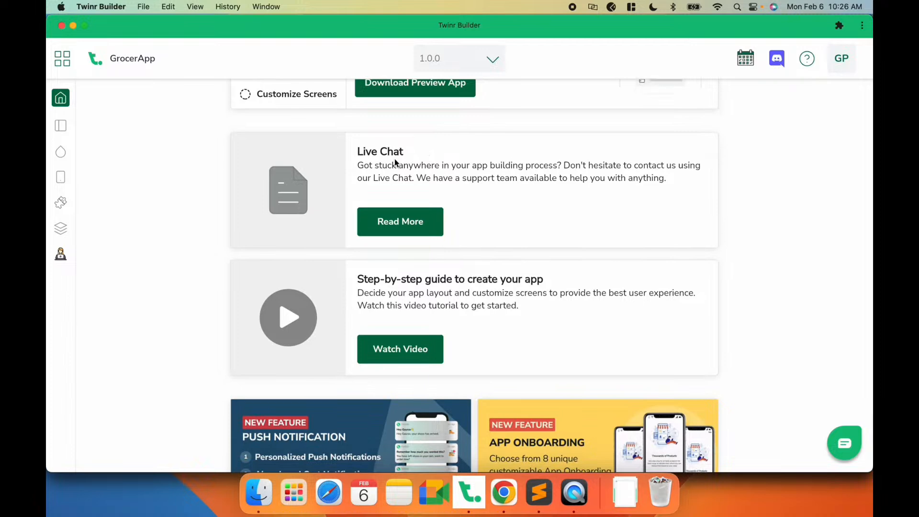
click(849, 456)
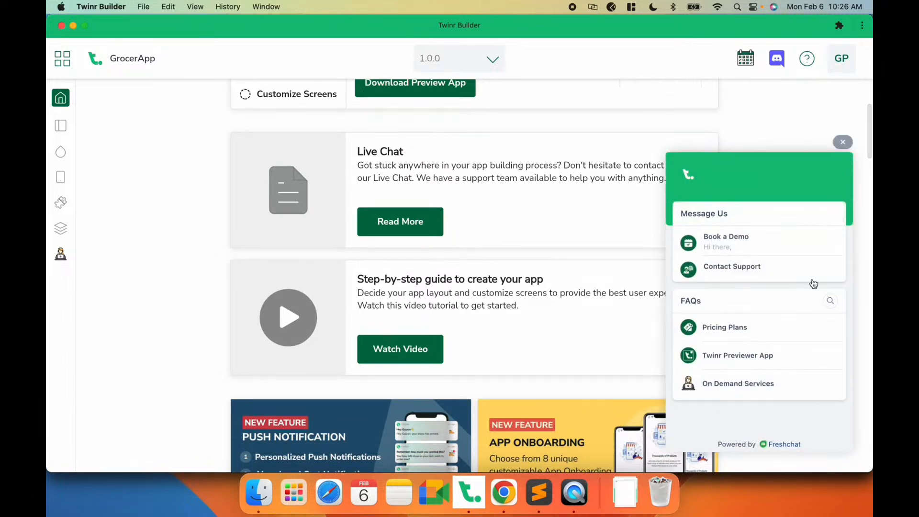
click(842, 142)
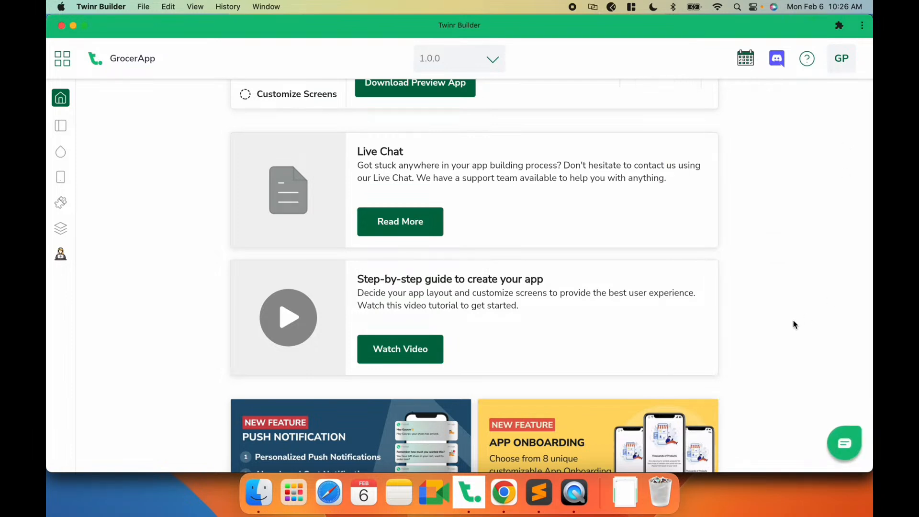
scroll(760, 284, down, 2)
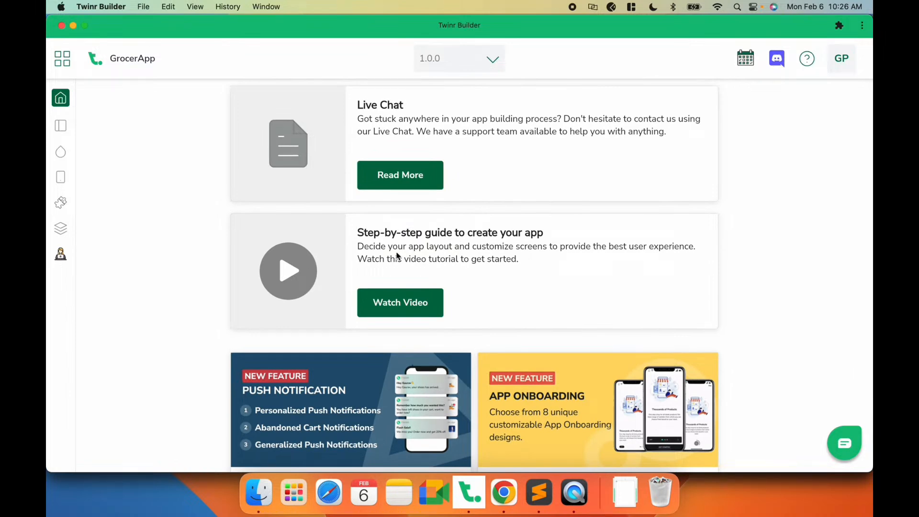
scroll(397, 256, down, 1)
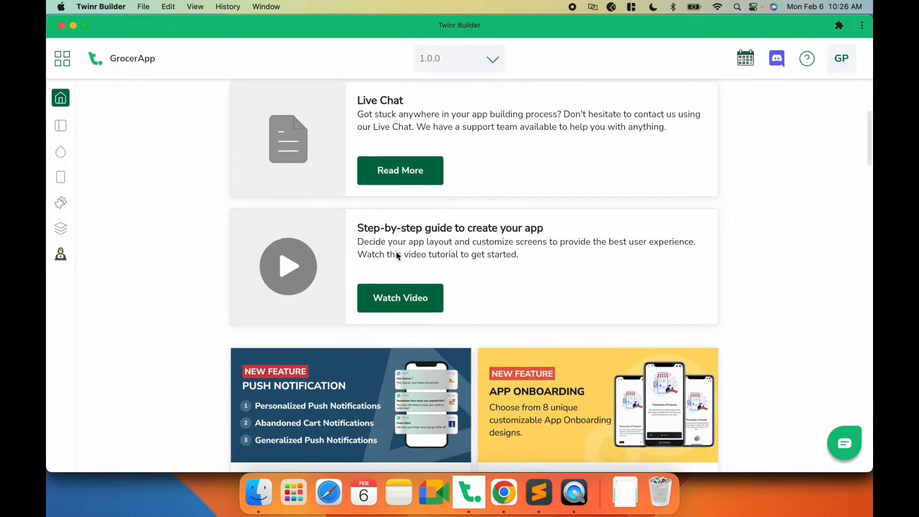
scroll(193, 248, up, 5)
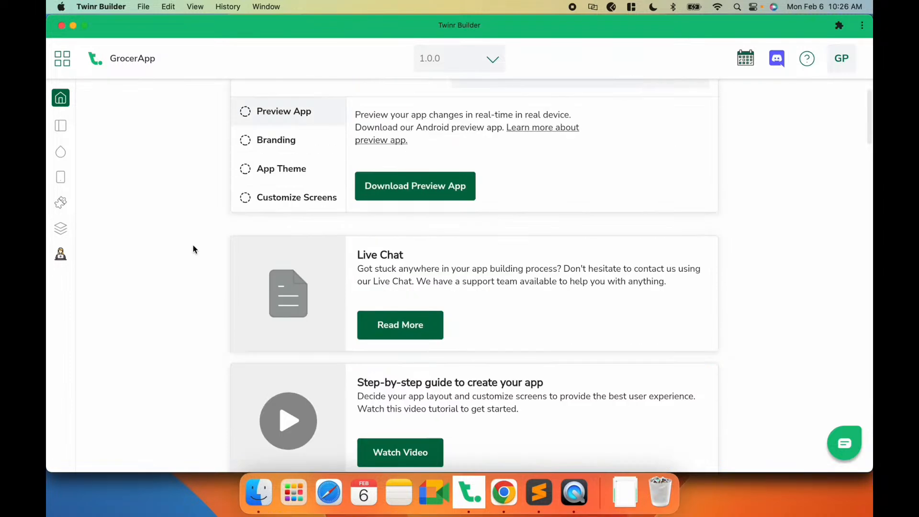
scroll(191, 258, down, 3)
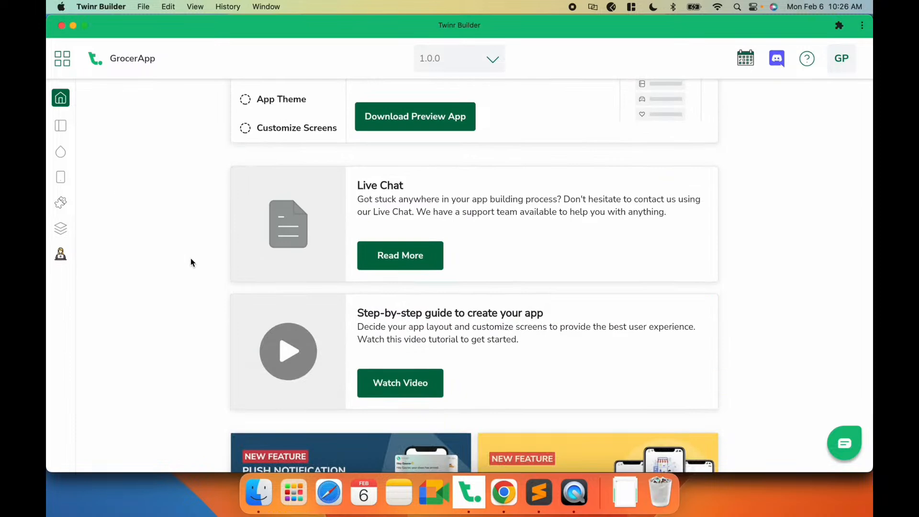
scroll(190, 258, up, 3)
scroll(193, 261, down, 4)
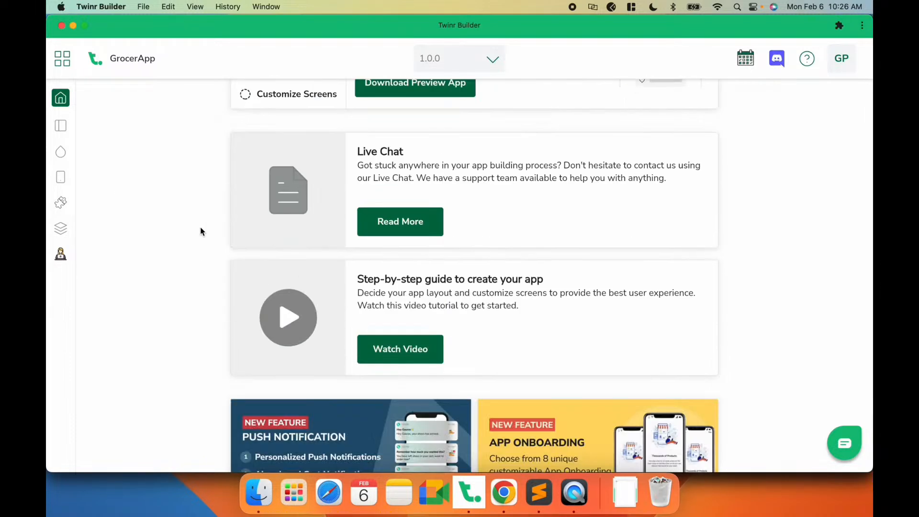
scroll(177, 232, up, 4)
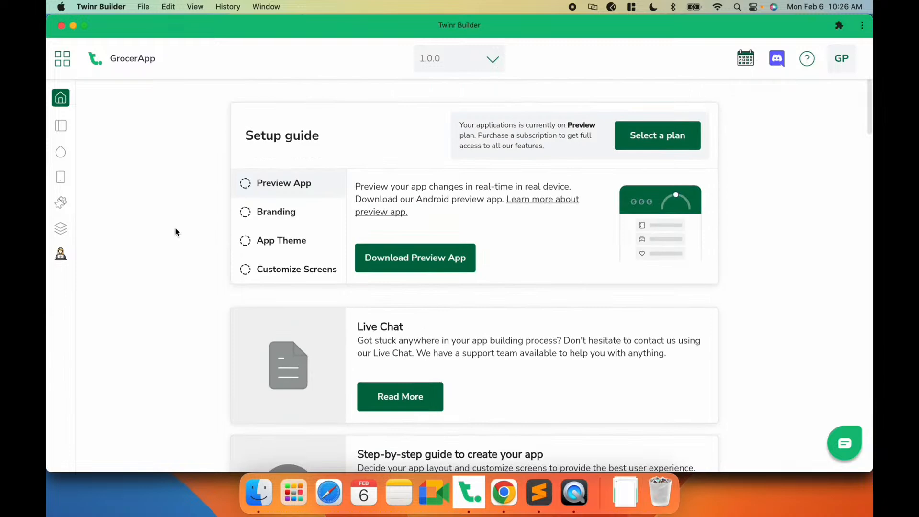
- Open the Branding settings from the setup guide and review the App Info fields for app name and bundle IDs
click(284, 214)
click(366, 256)
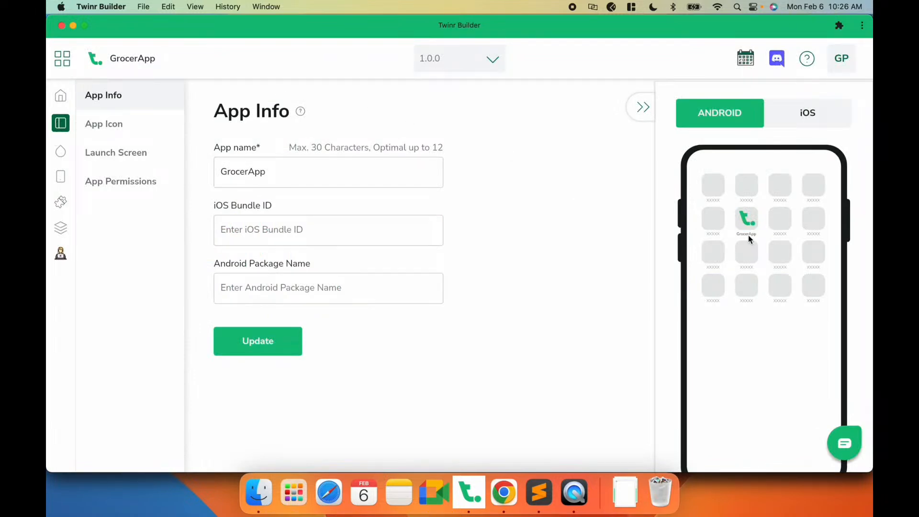
drag(272, 171, 202, 169)
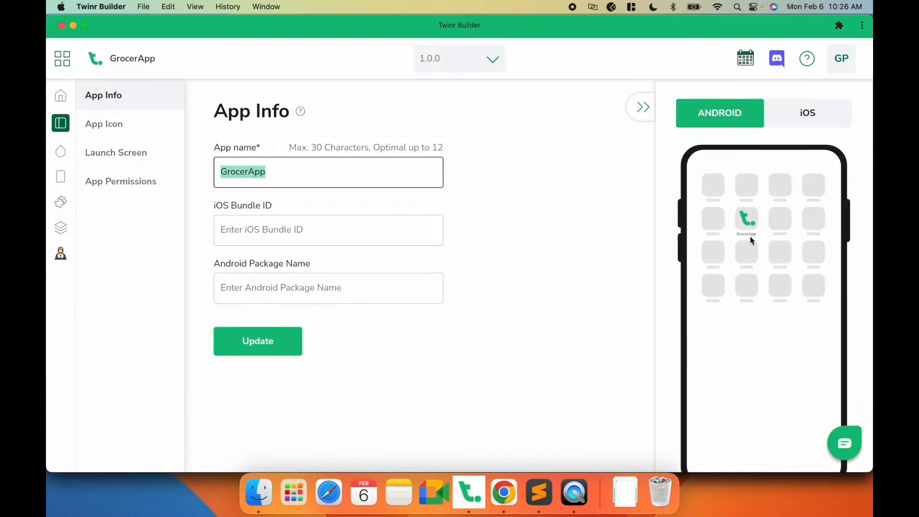
click(325, 232)
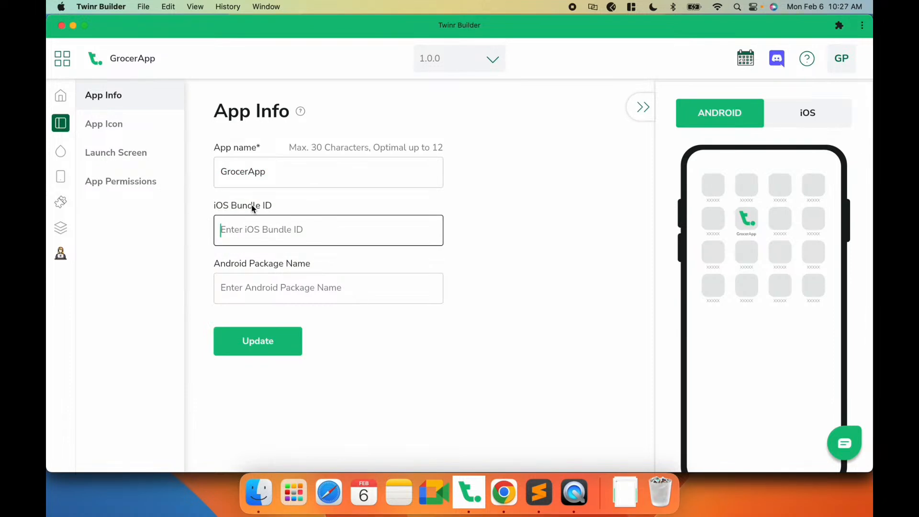
click(324, 262)
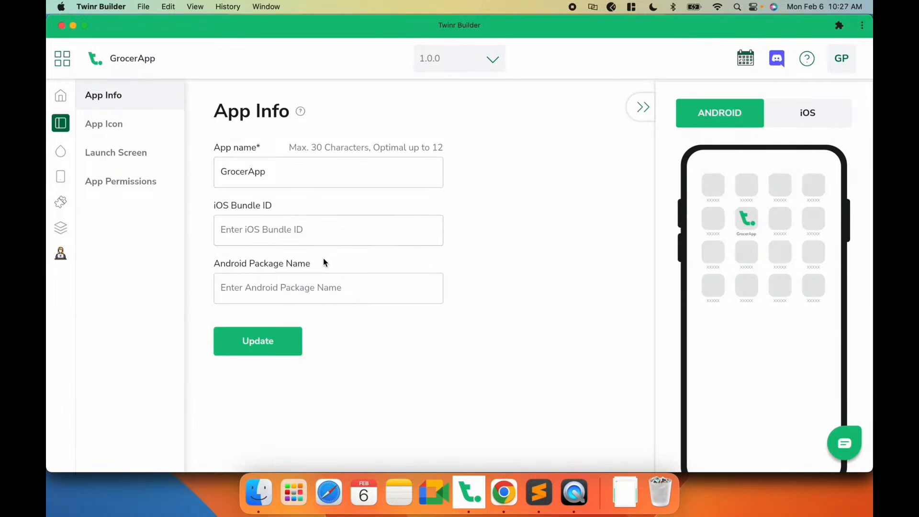
click(269, 229)
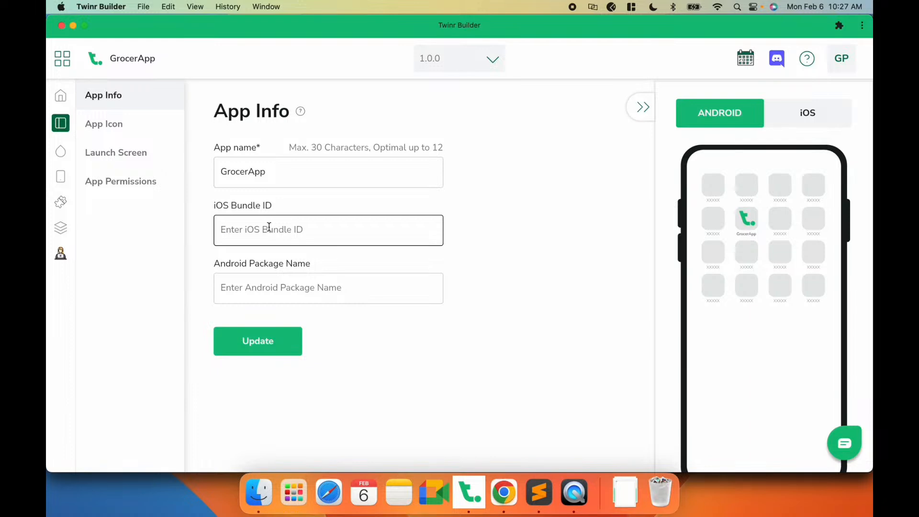
- Upload logo.jpg from the Grocer folder on the Desktop as the app icon and save it
click(124, 123)
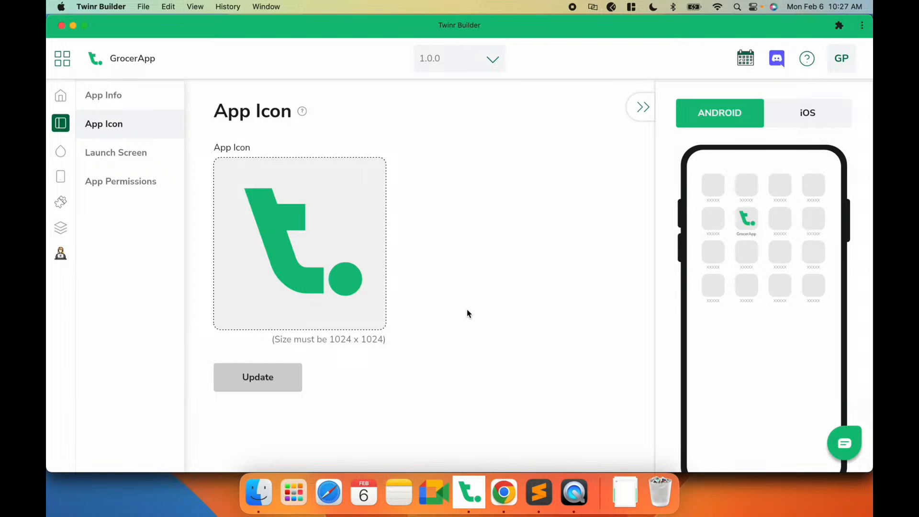
click(296, 274)
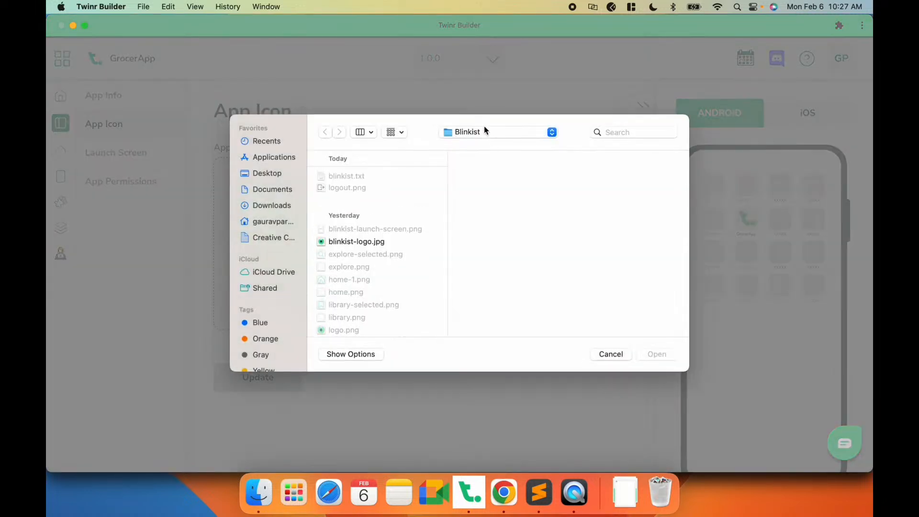
click(484, 126)
click(478, 144)
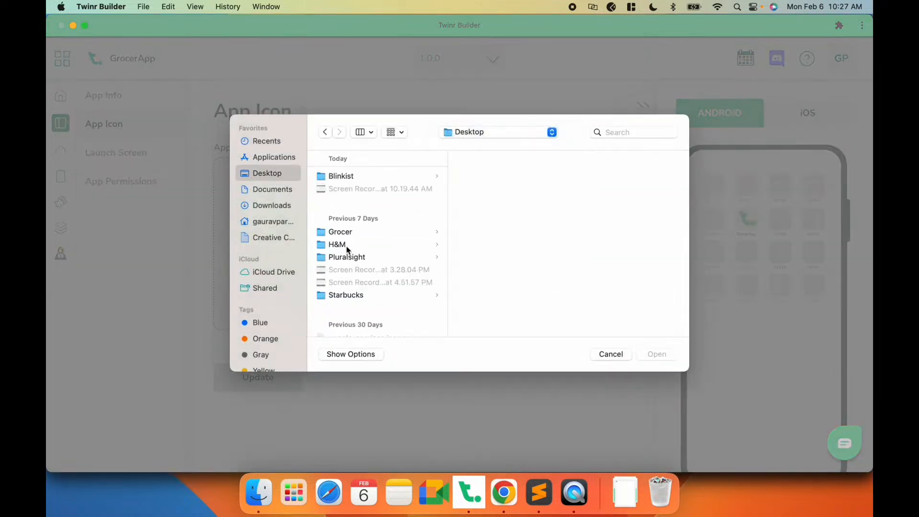
click(349, 233)
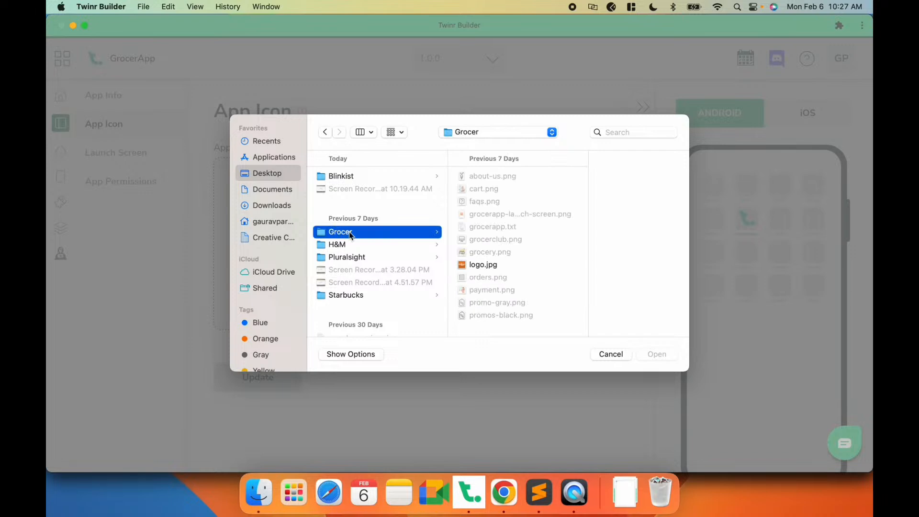
click(477, 266)
click(656, 354)
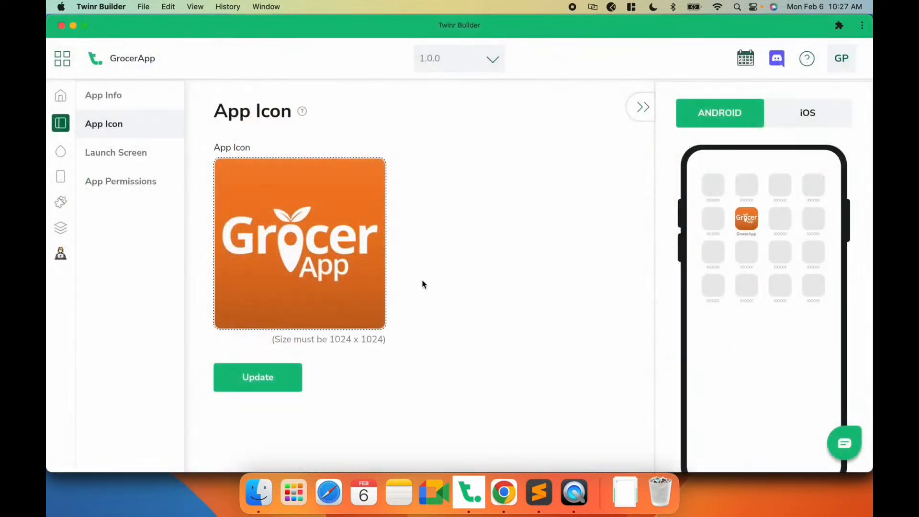
click(259, 378)
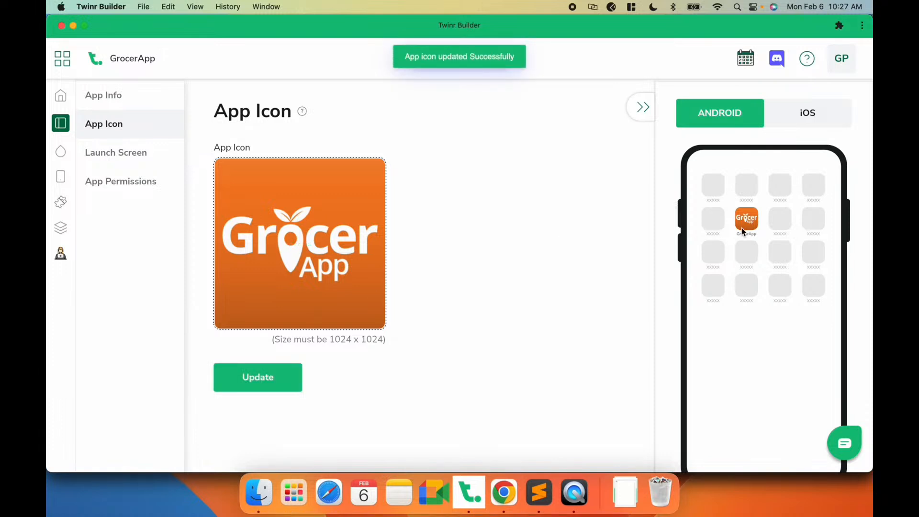
- Upload the GrocerApp launch screen PNG from the Grocer folder as the launch screen and save it
click(120, 160)
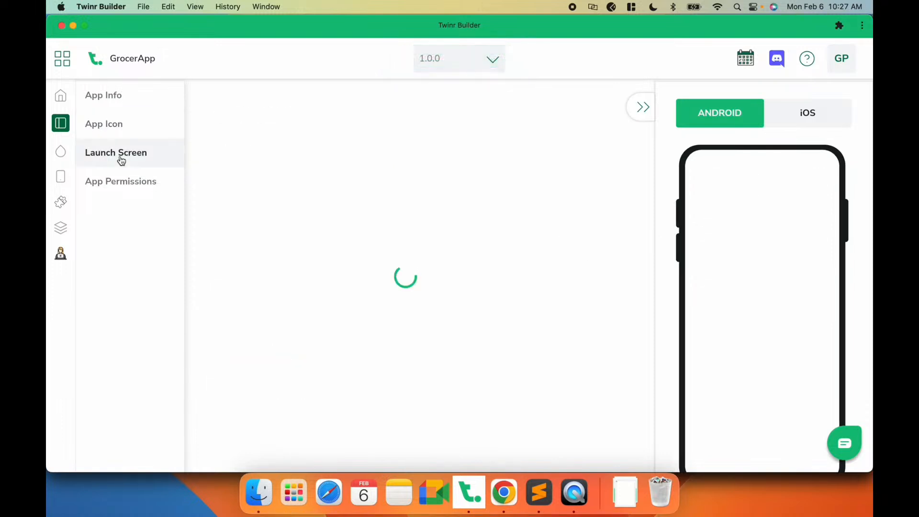
scroll(226, 256, down, 3)
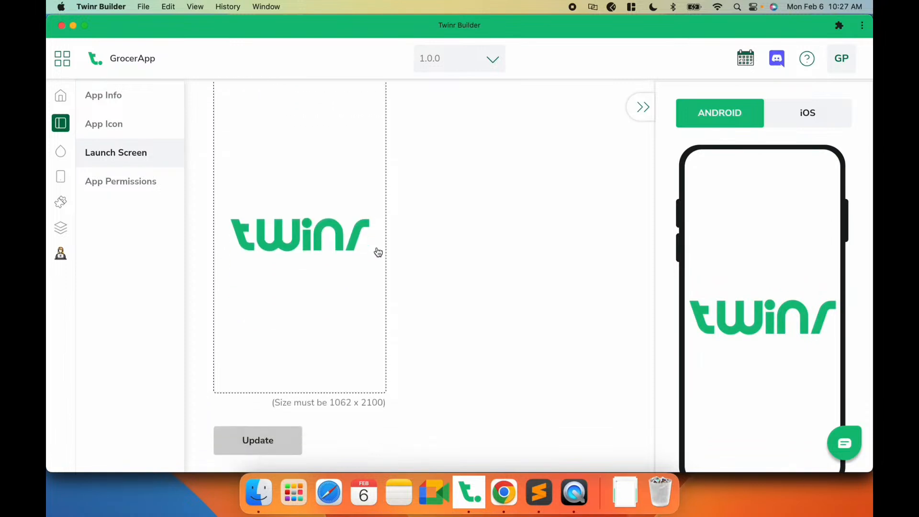
scroll(378, 252, up, 2)
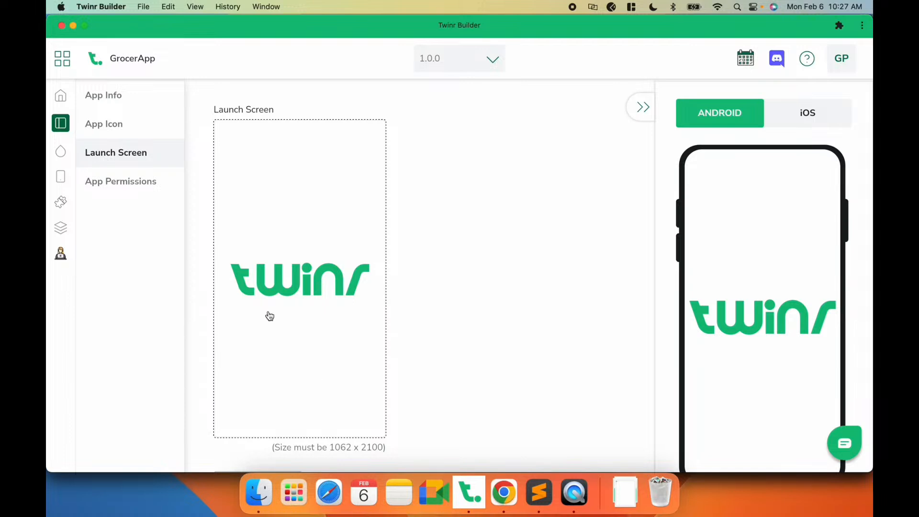
click(339, 256)
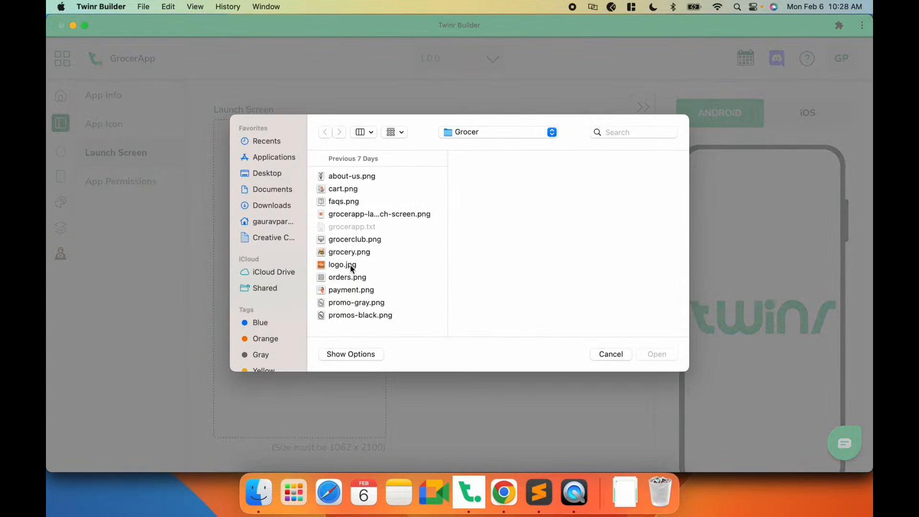
click(392, 215)
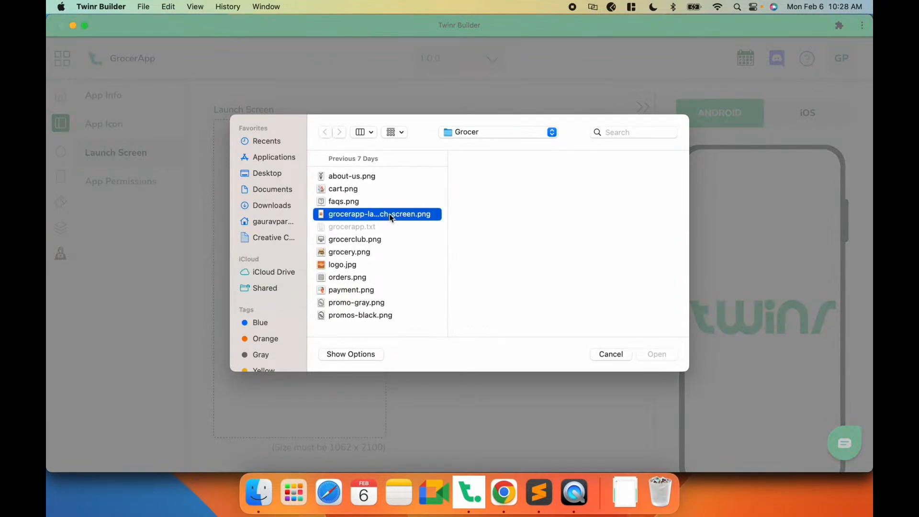
click(650, 359)
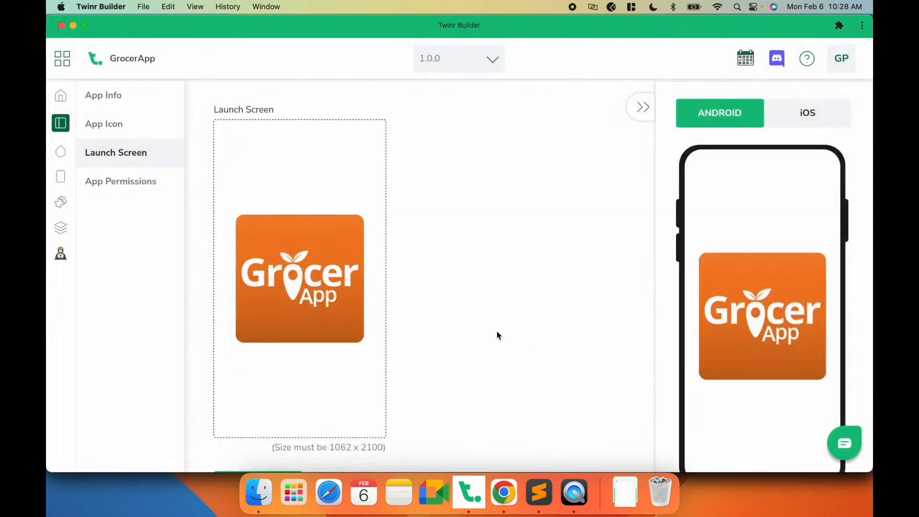
scroll(335, 343, down, 2)
click(260, 446)
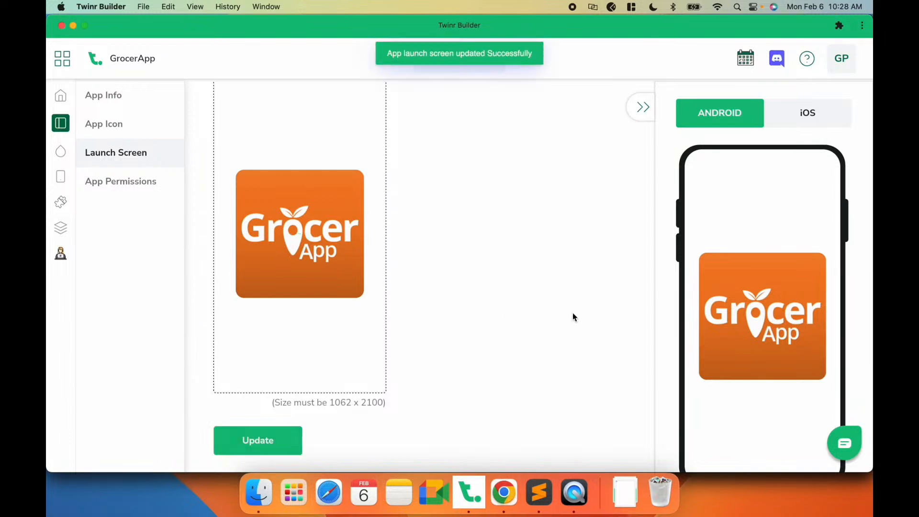
- Hide the phone preview panel and open the App Permissions section
scroll(465, 297, up, 2)
scroll(465, 298, up, 2)
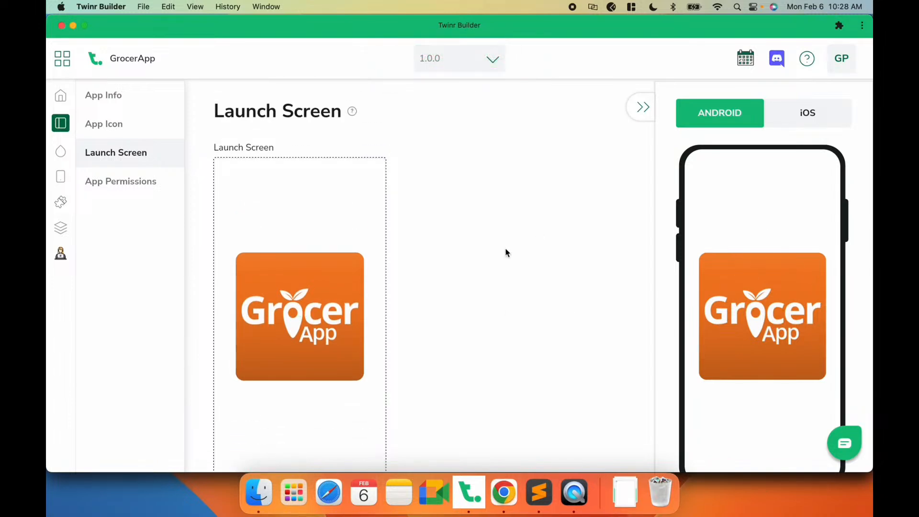
click(640, 111)
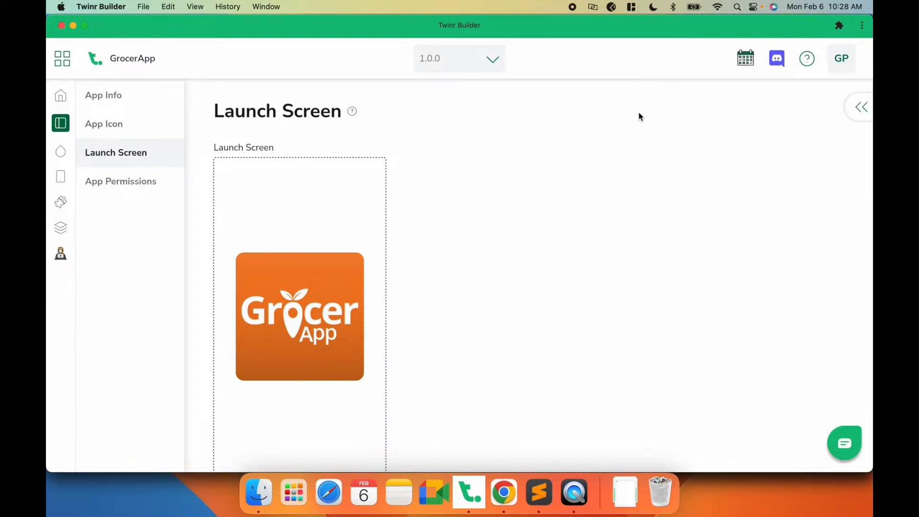
click(126, 181)
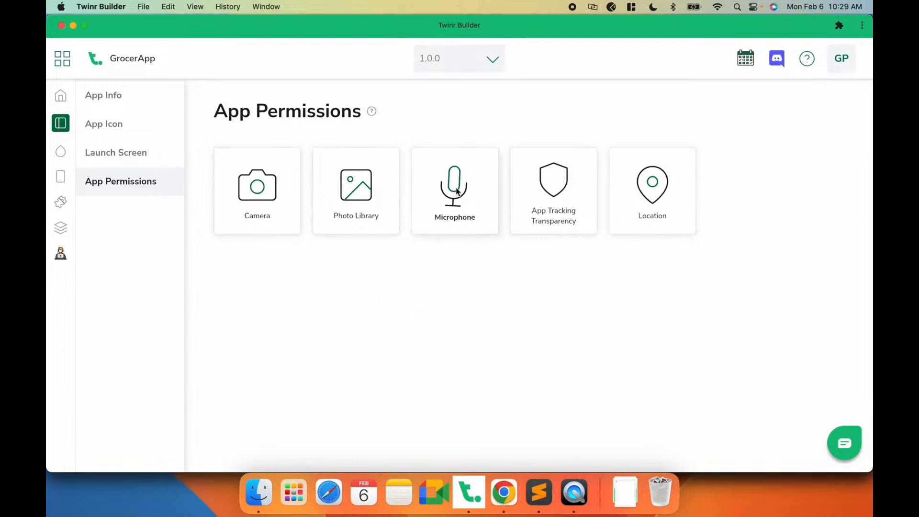
- Open the Camera permission and examine its Message and Permission Rationale Message texts
click(271, 217)
scroll(279, 308, down, 3)
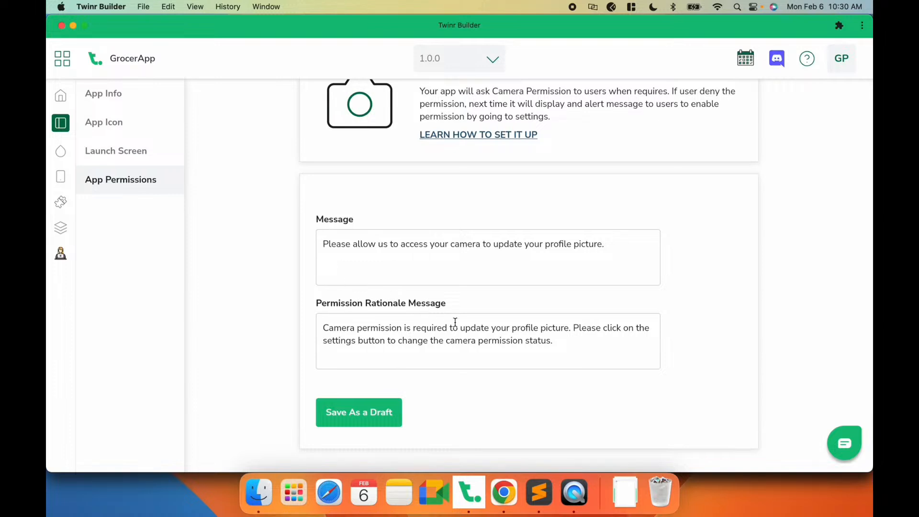
click(433, 263)
drag(607, 245, 294, 247)
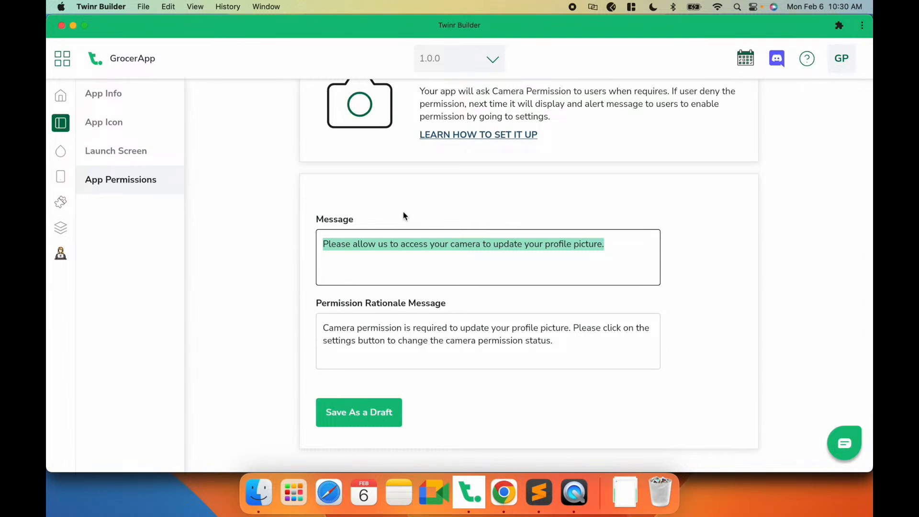
click(622, 244)
drag(622, 243, 283, 246)
scroll(284, 247, up, 3)
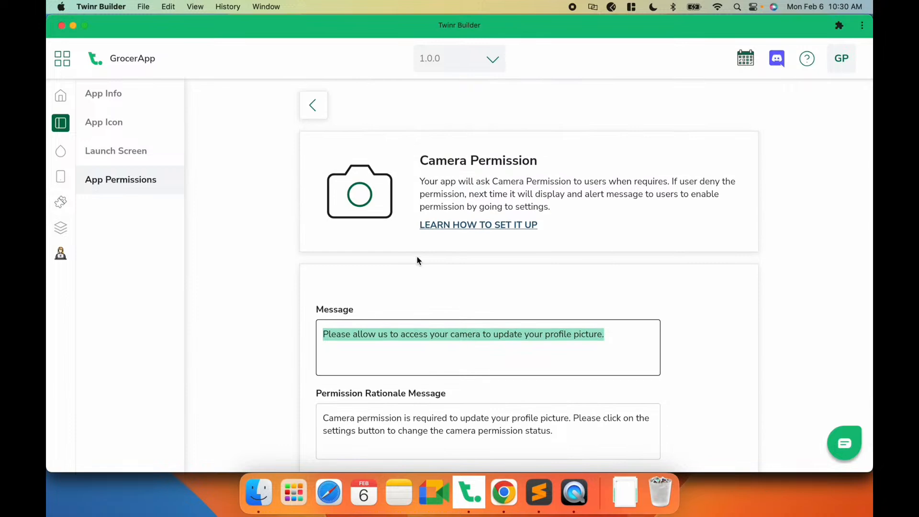
scroll(416, 260, down, 1)
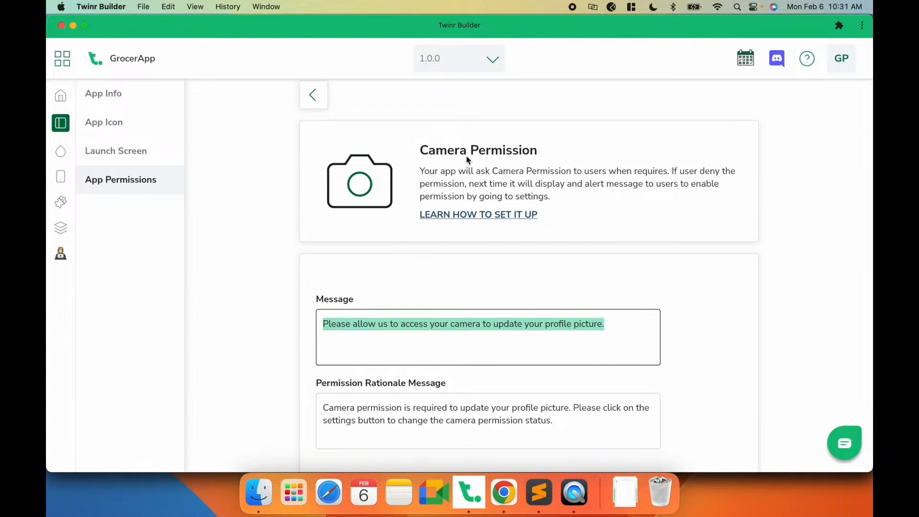
scroll(466, 156, down, 3)
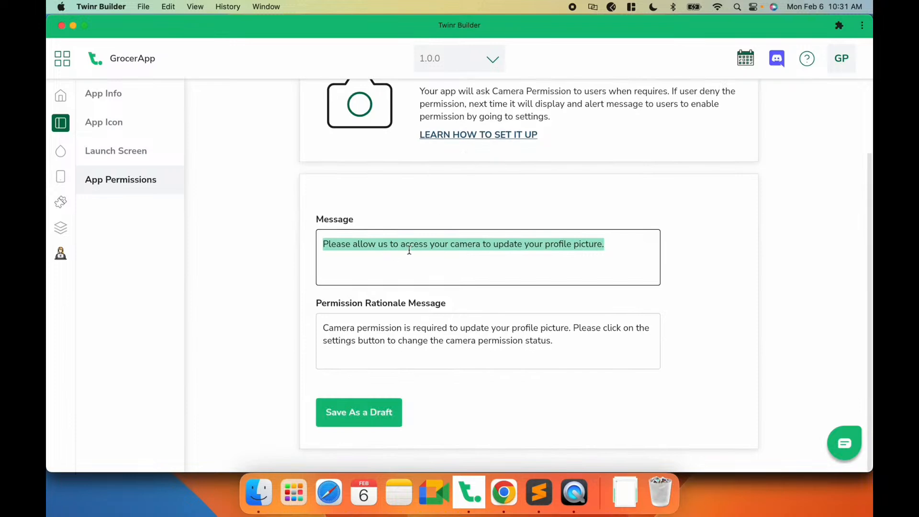
scroll(408, 248, up, 2)
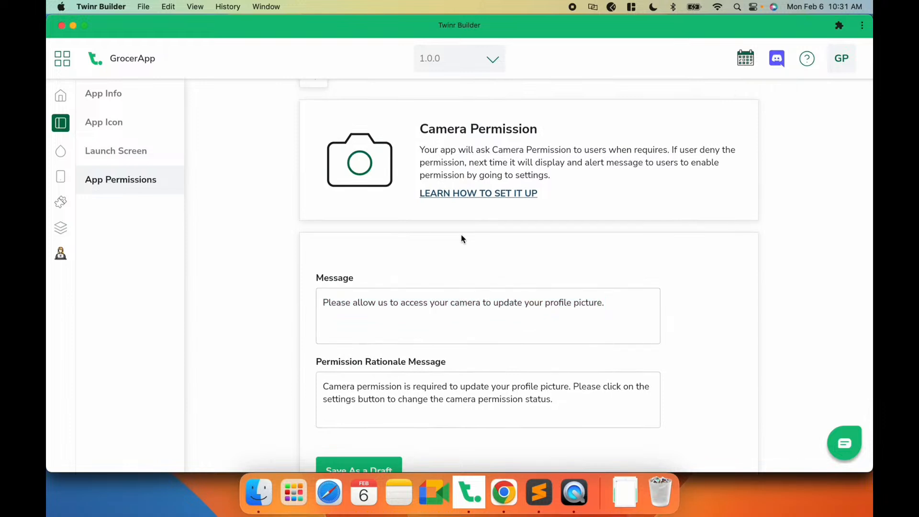
scroll(462, 238, down, 2)
drag(556, 340, 317, 315)
click(378, 244)
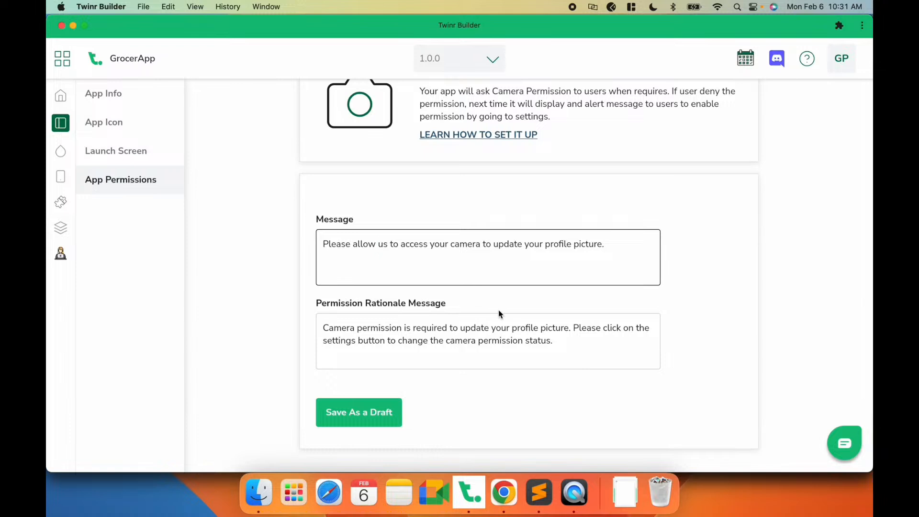
click(480, 341)
scroll(486, 152, up, 2)
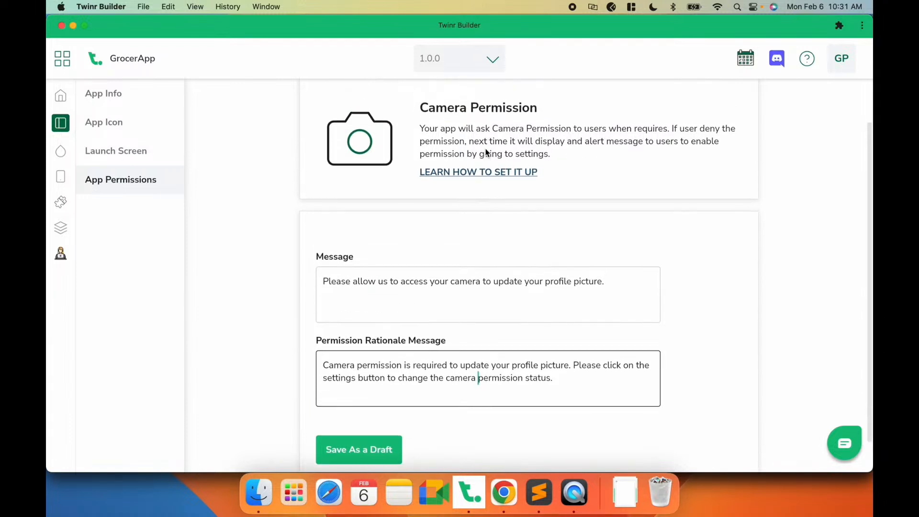
scroll(486, 152, up, 1)
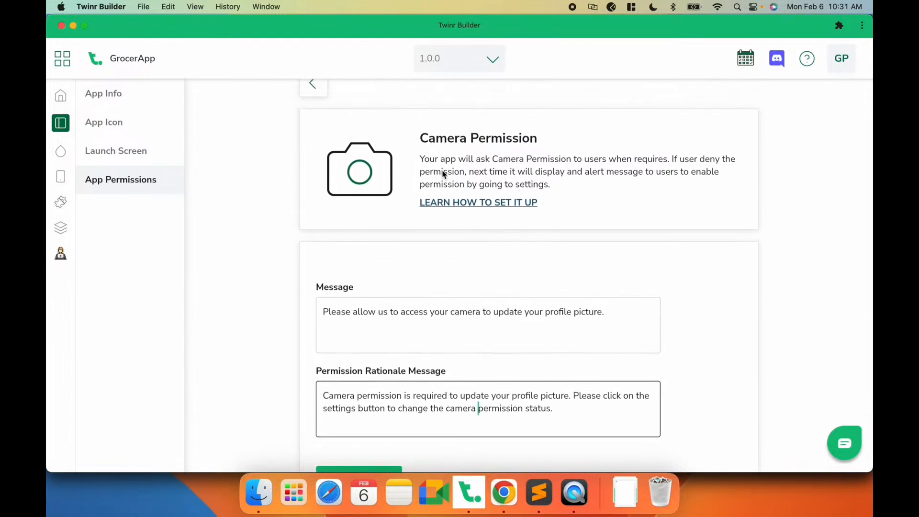
scroll(444, 174, down, 3)
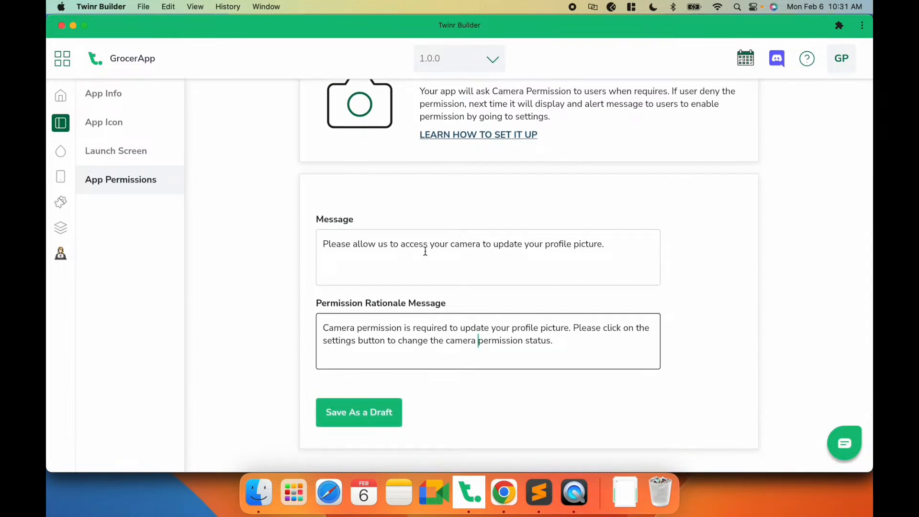
drag(574, 343, 321, 317)
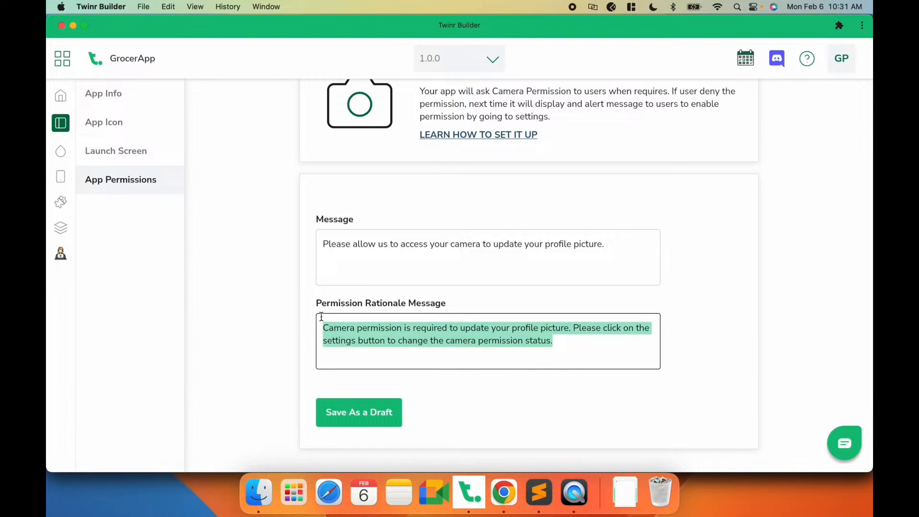
click(550, 341)
drag(564, 344, 321, 324)
click(402, 342)
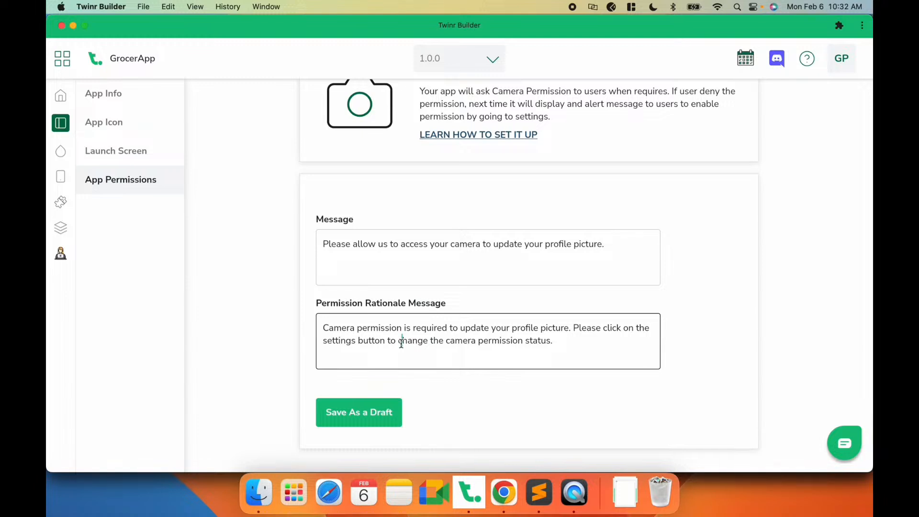
- Save the Camera permission settings as a draft
click(524, 247)
click(483, 247)
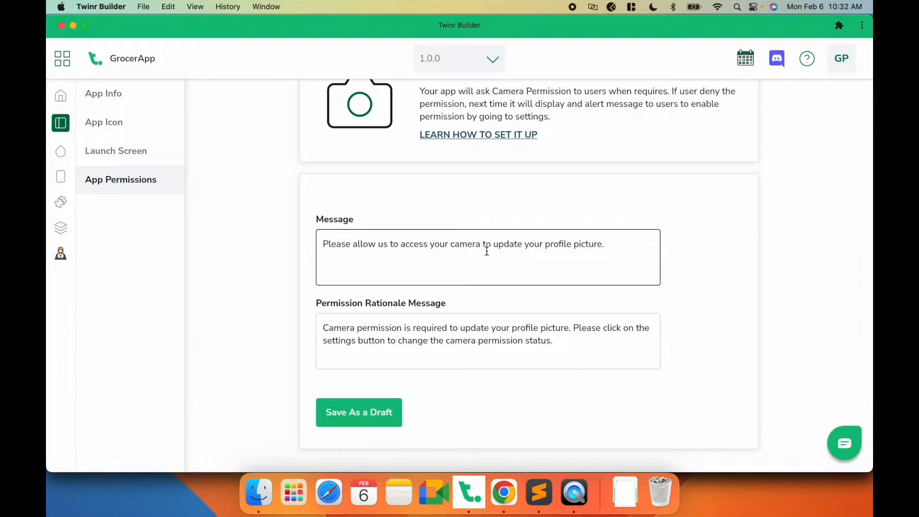
scroll(486, 250, up, 4)
scroll(459, 285, down, 3)
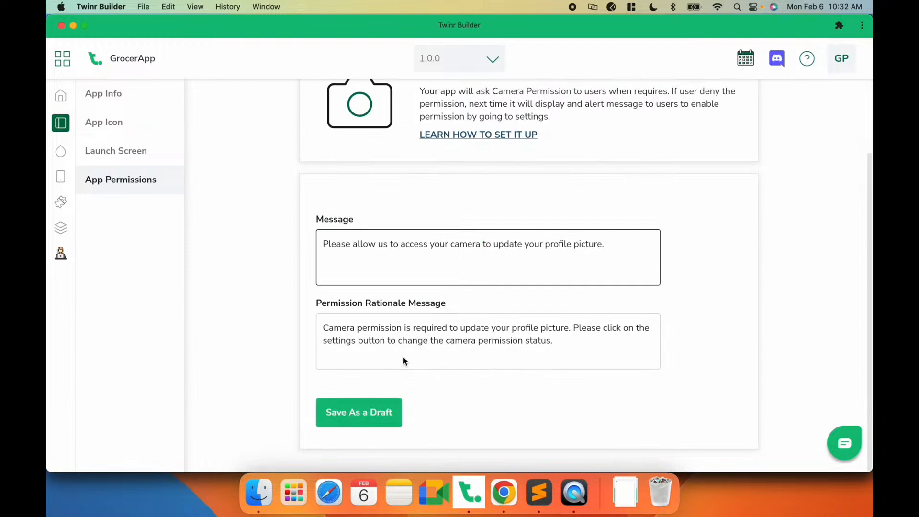
click(350, 414)
scroll(472, 309, up, 3)
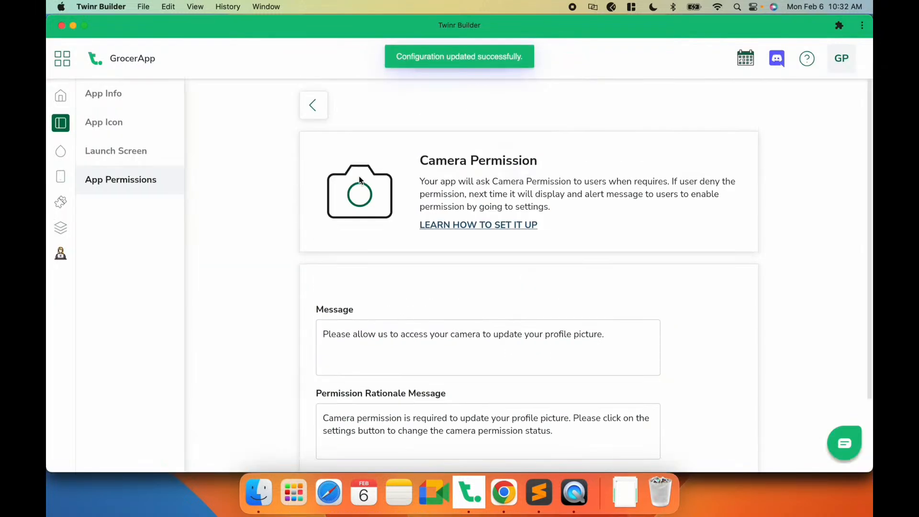
- Open the Photo Library permission, save it as a draft, and return to the permissions list
click(313, 103)
click(375, 226)
scroll(424, 337, down, 3)
click(367, 413)
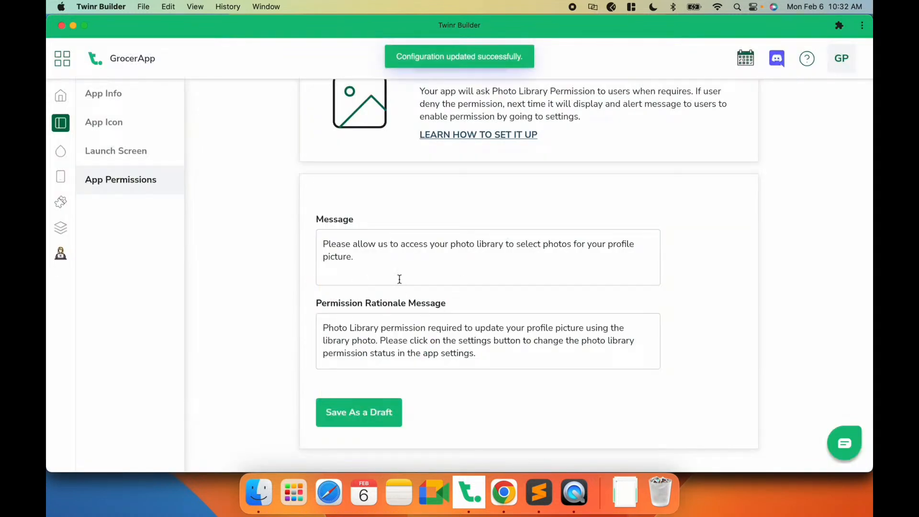
scroll(399, 280, up, 3)
scroll(400, 283, down, 2)
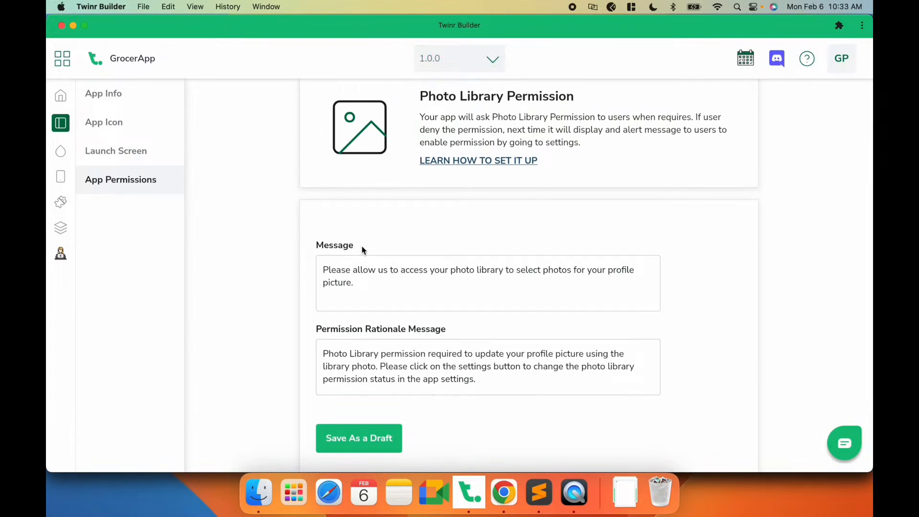
scroll(469, 339, up, 2)
click(306, 116)
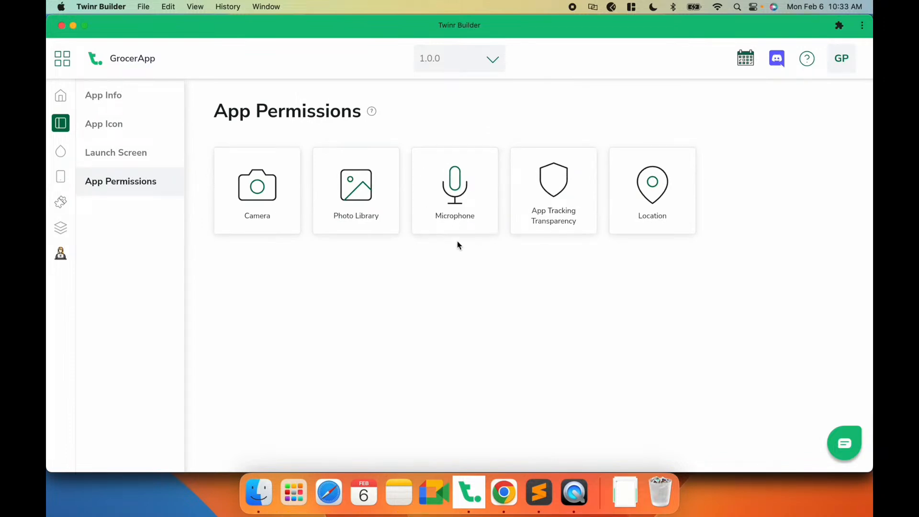
- Enable the App Tracking Transparency permission and save it as a draft
click(541, 220)
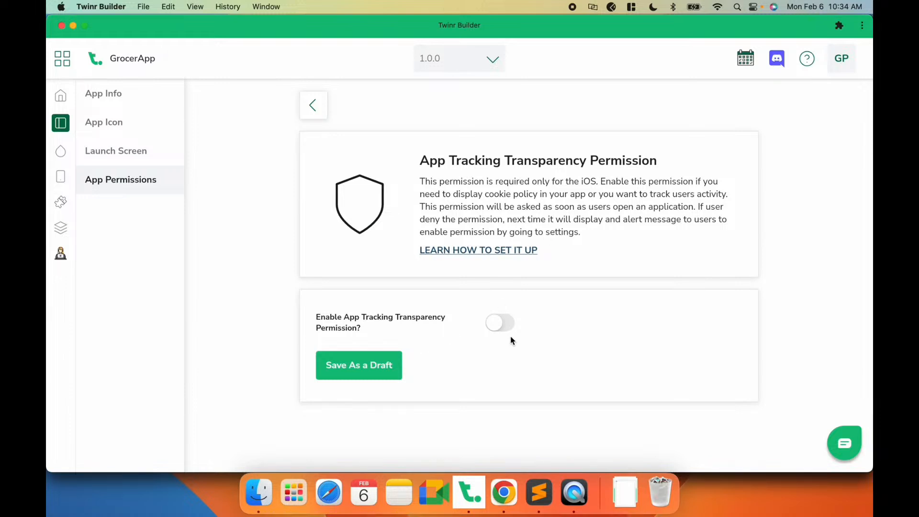
click(495, 328)
scroll(496, 328, down, 3)
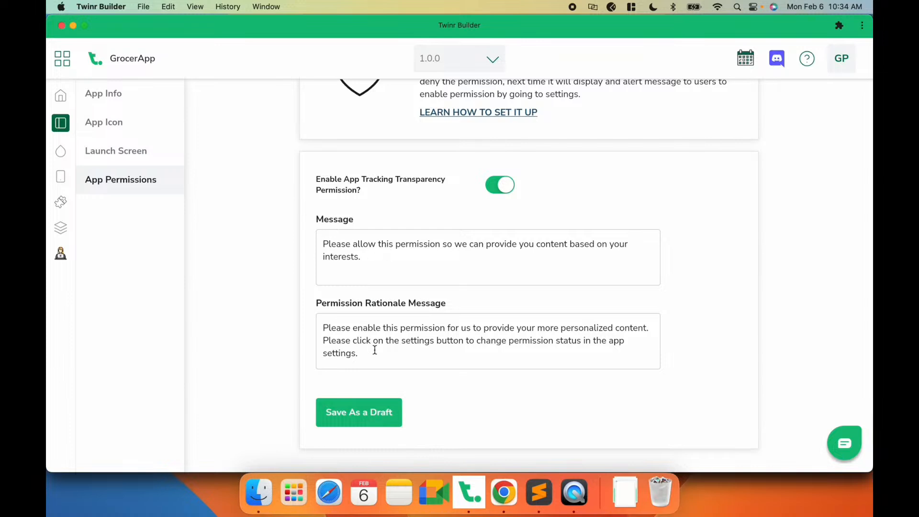
click(369, 419)
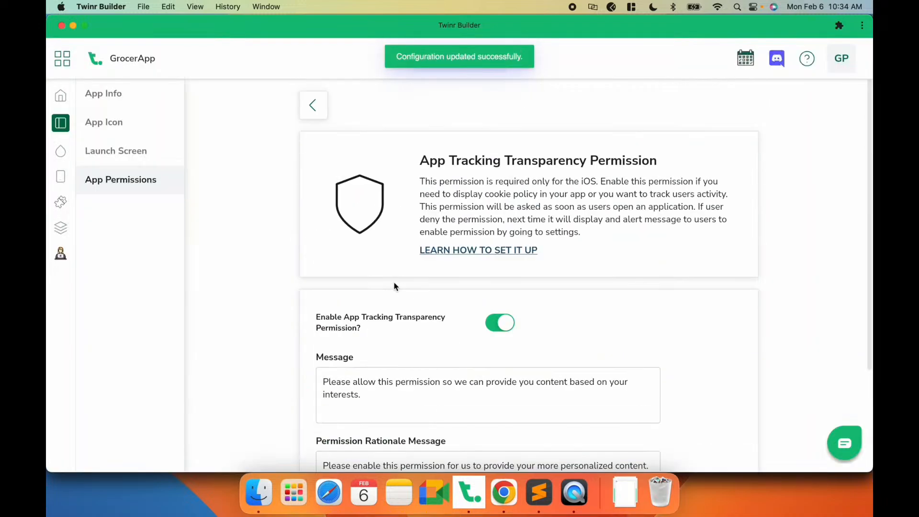
click(313, 105)
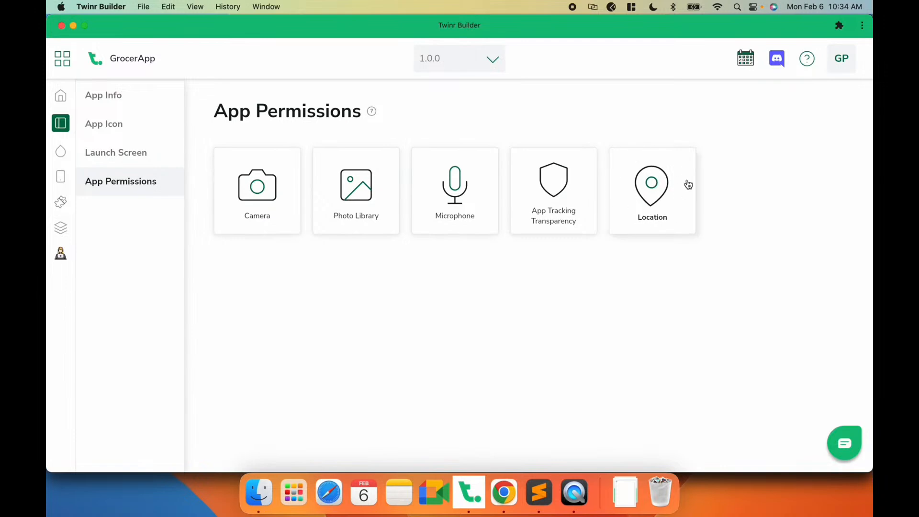
- Switch to Chrome to check the GrocerApp website's delivery location picker in mobile view, then return
click(504, 492)
click(168, 30)
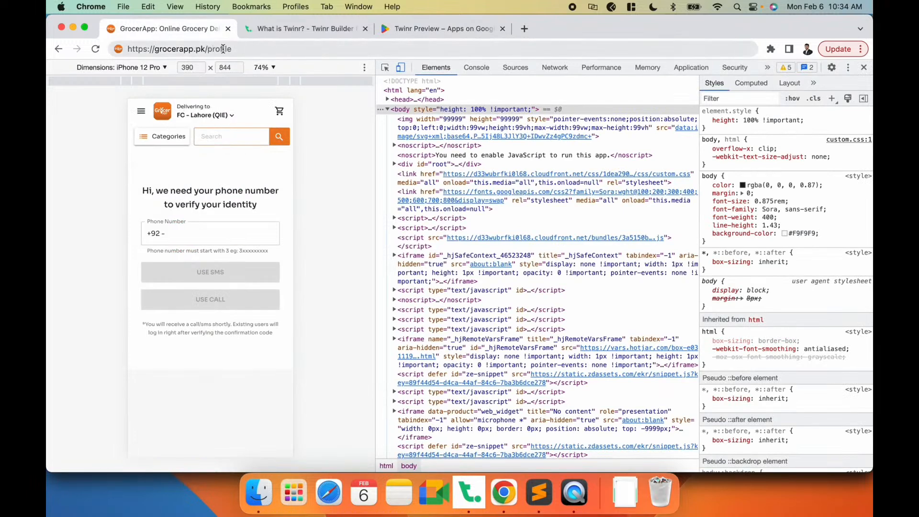
click(218, 116)
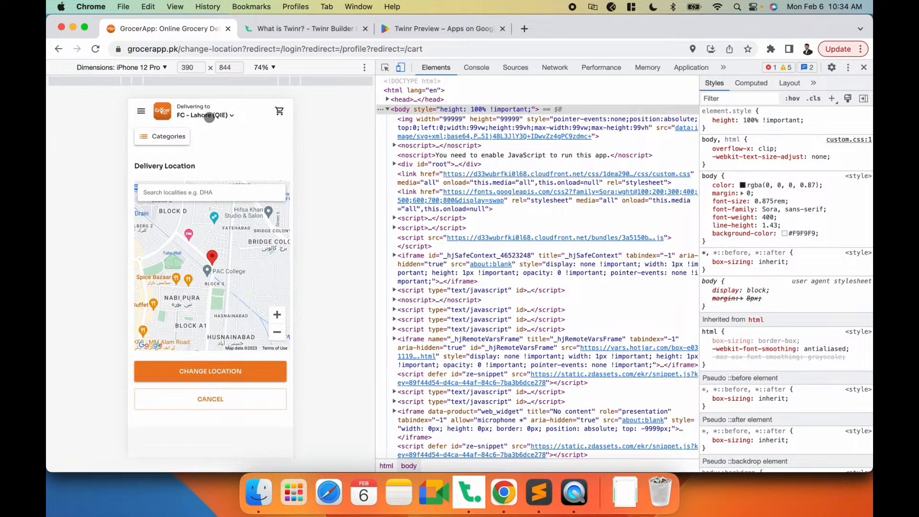
click(162, 112)
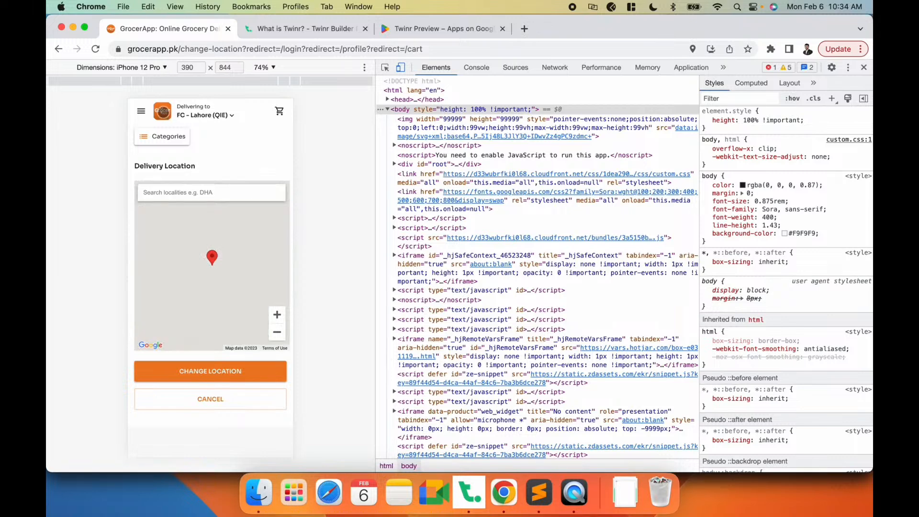
key(super+Tab)
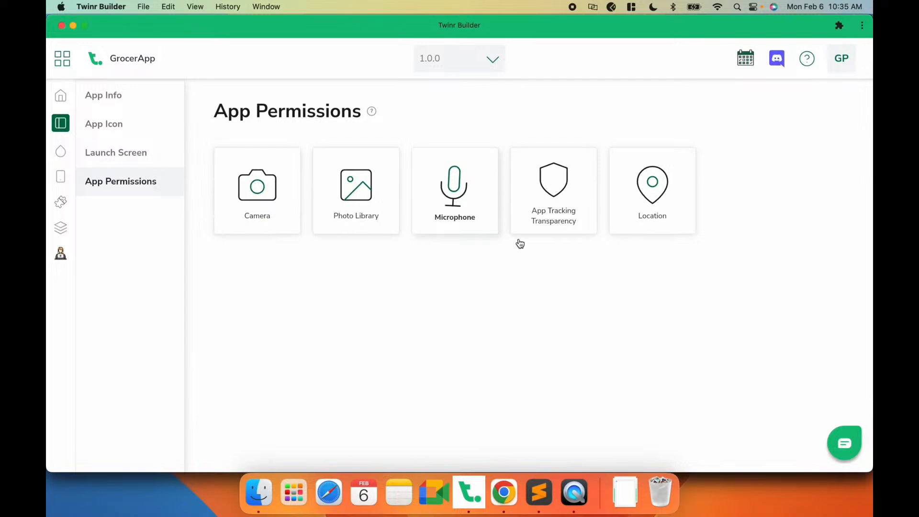
- Enable the Location permission and save it as a draft
click(656, 231)
click(497, 310)
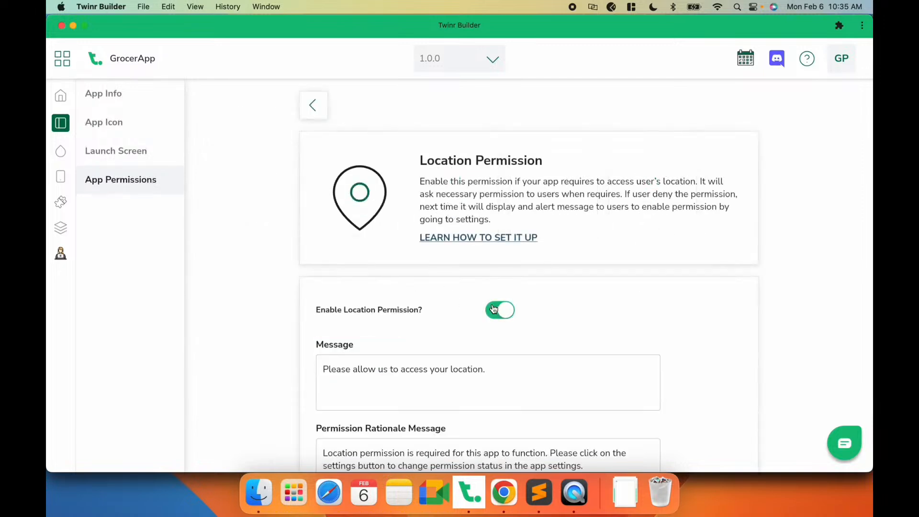
scroll(493, 308, down, 3)
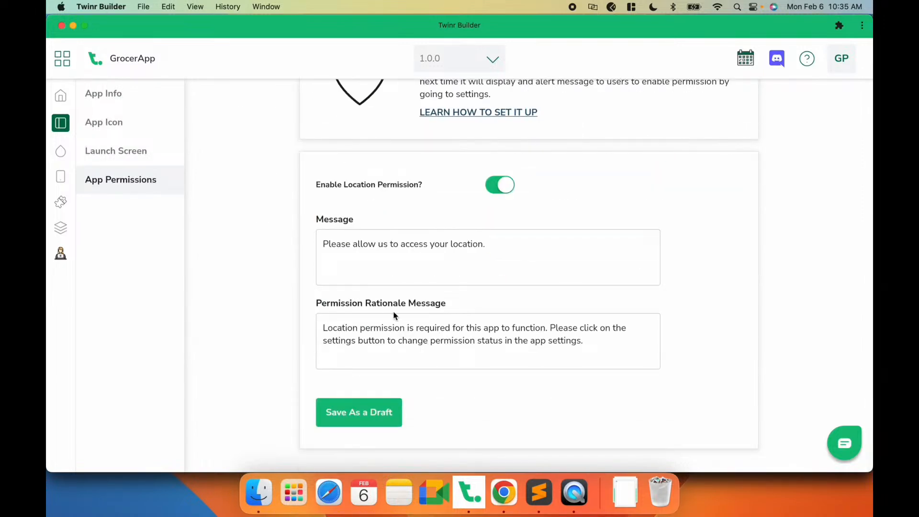
click(360, 407)
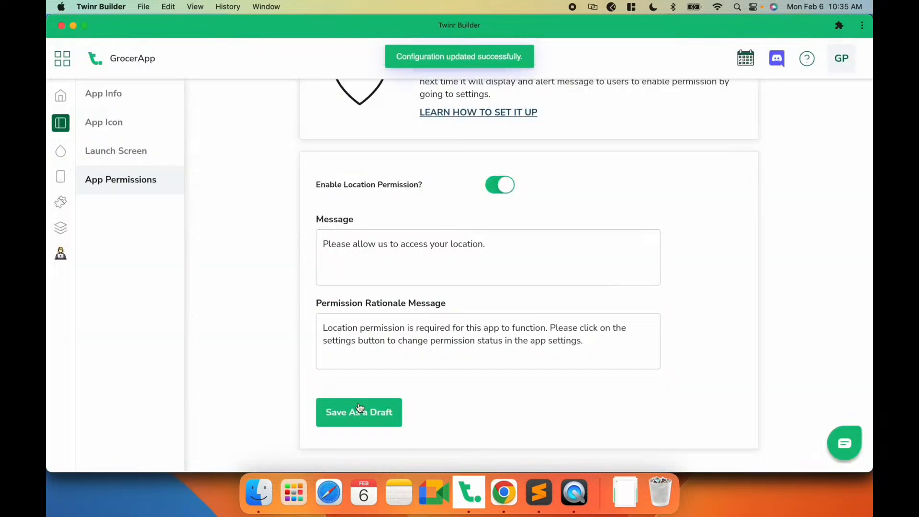
scroll(360, 405, up, 5)
click(316, 105)
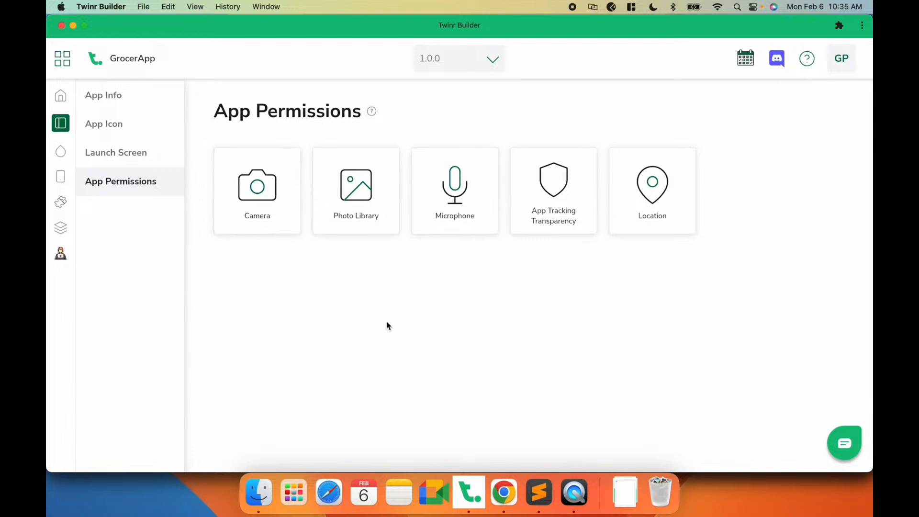
- Open the App Theme settings and bring up the simulator preview in QuickTime Player
click(60, 154)
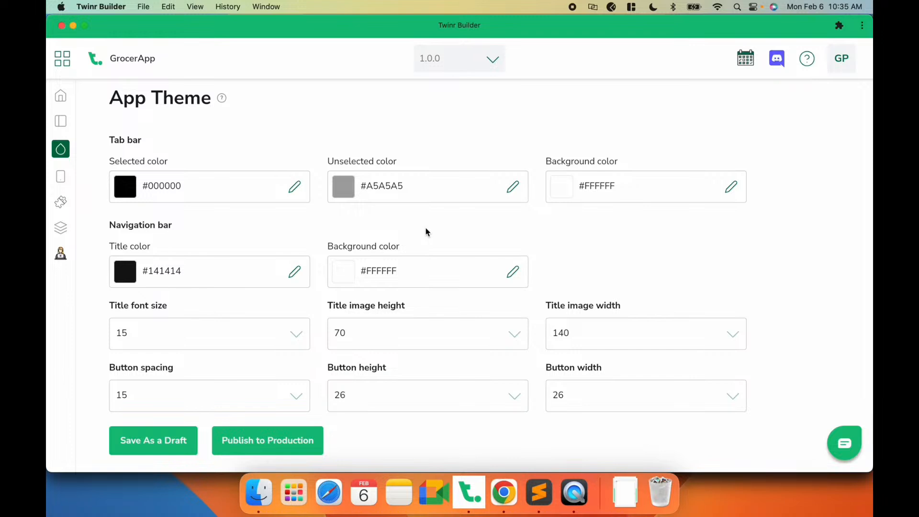
click(574, 493)
mouse_move(774, 169)
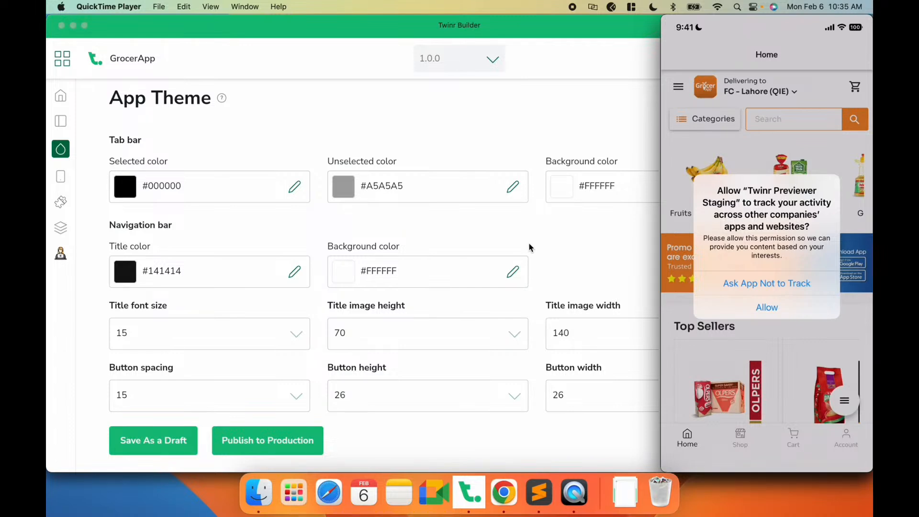
- Compare the simulator preview with the GrocerApp website in Chrome, then return to the builder
mouse_move(706, 241)
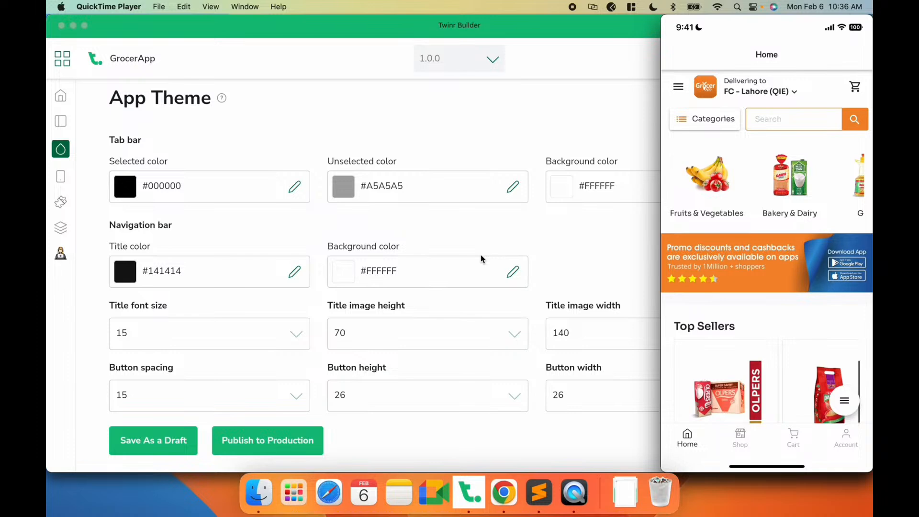
mouse_move(718, 439)
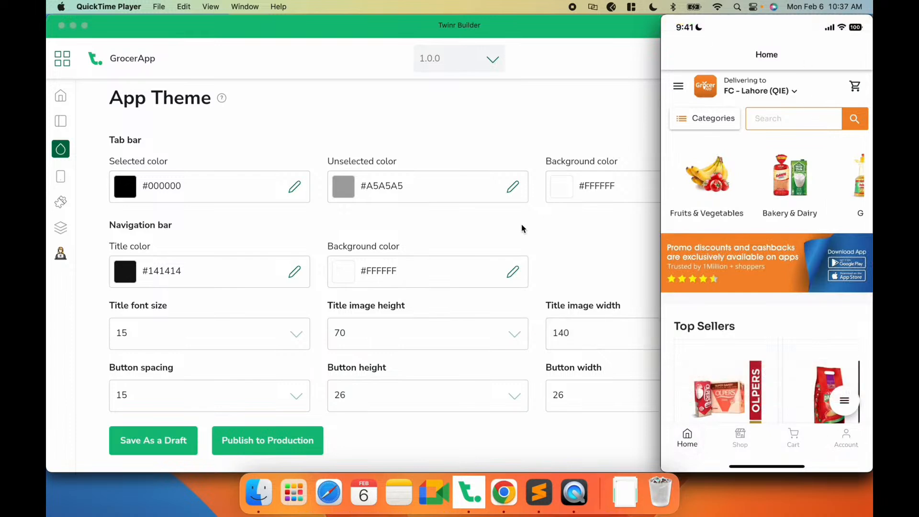
click(496, 233)
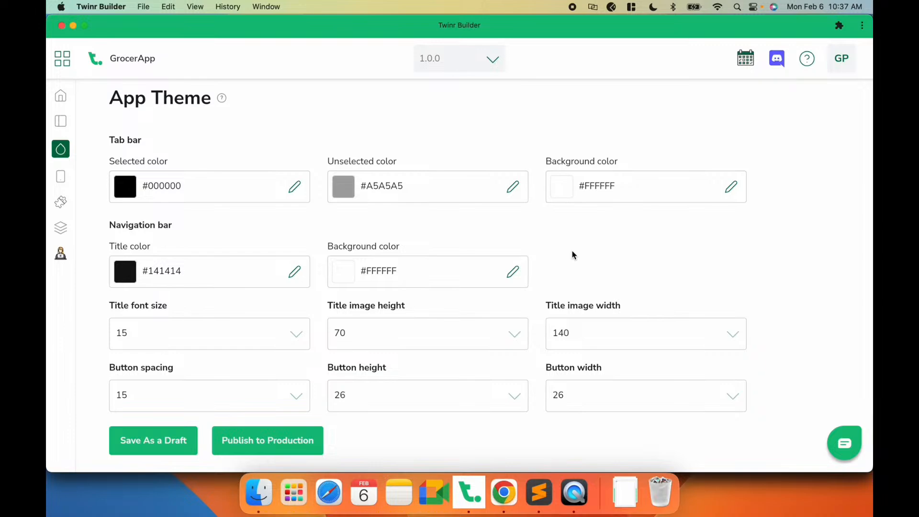
click(504, 493)
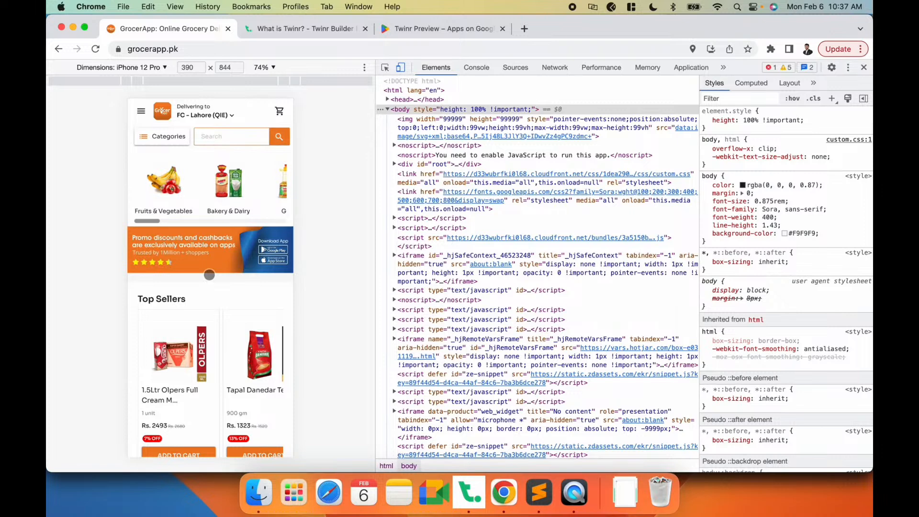
key(super+Tab)
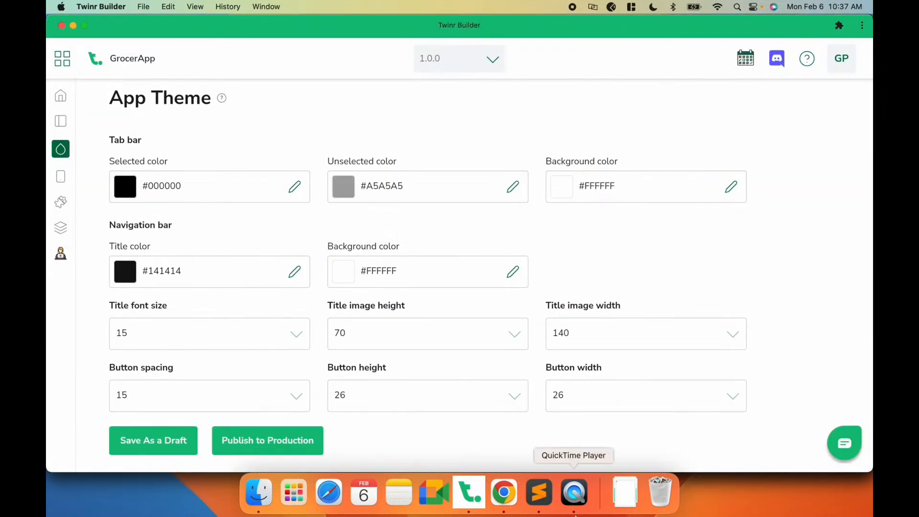
click(582, 498)
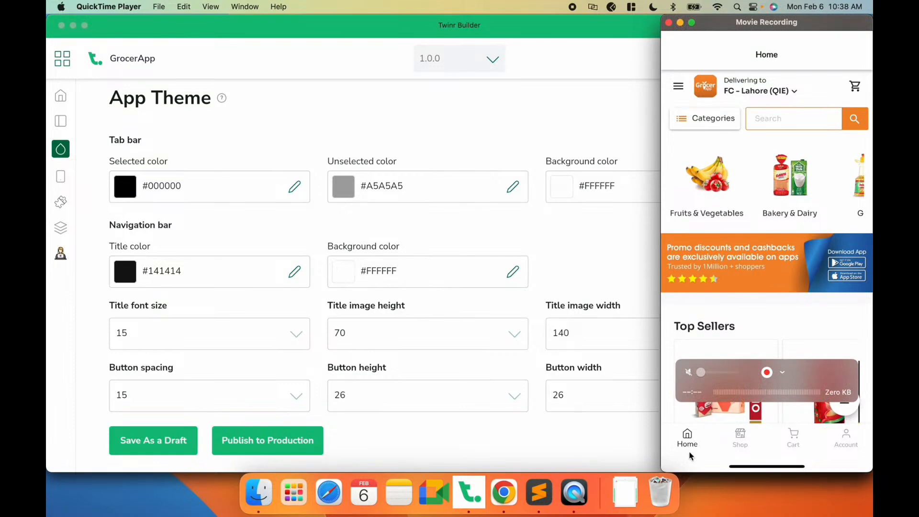
click(430, 229)
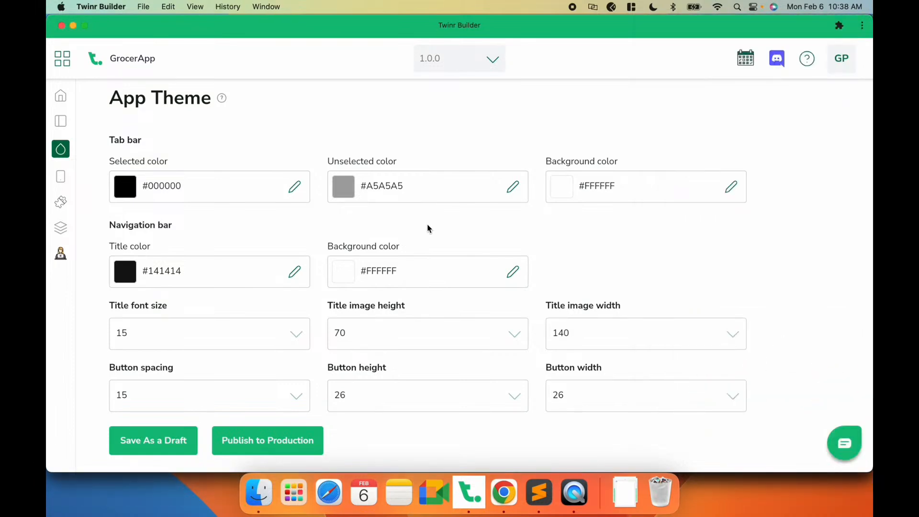
- Set the tab bar selected color to #ee7e25 and save the theme as a draft
double_click(163, 188)
key(BackSpace)
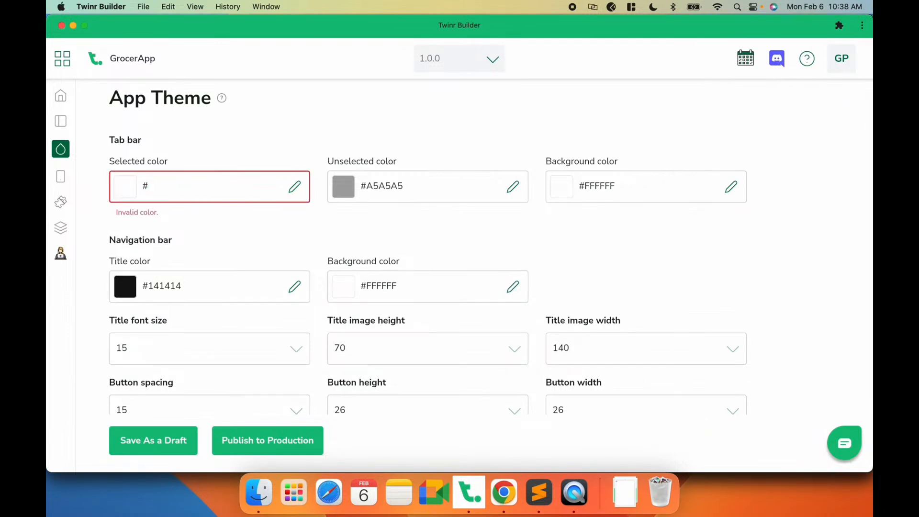
text(ee7e25)
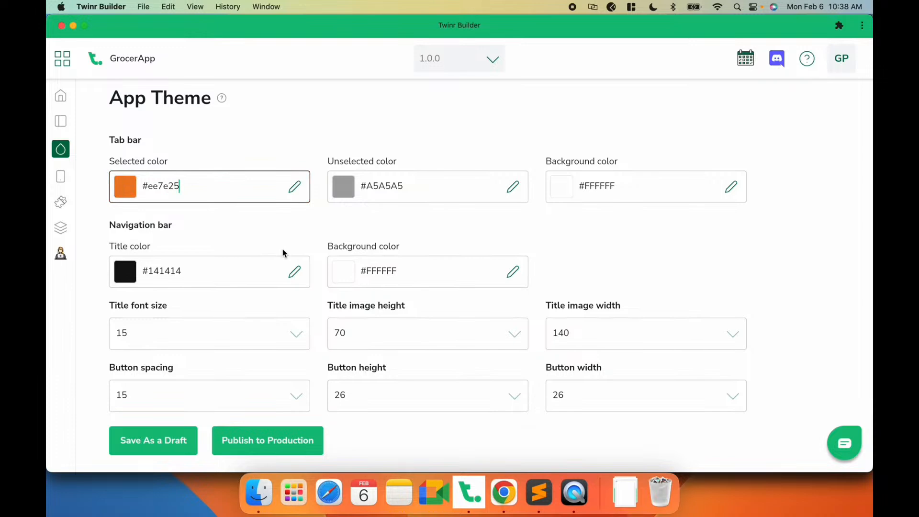
click(161, 437)
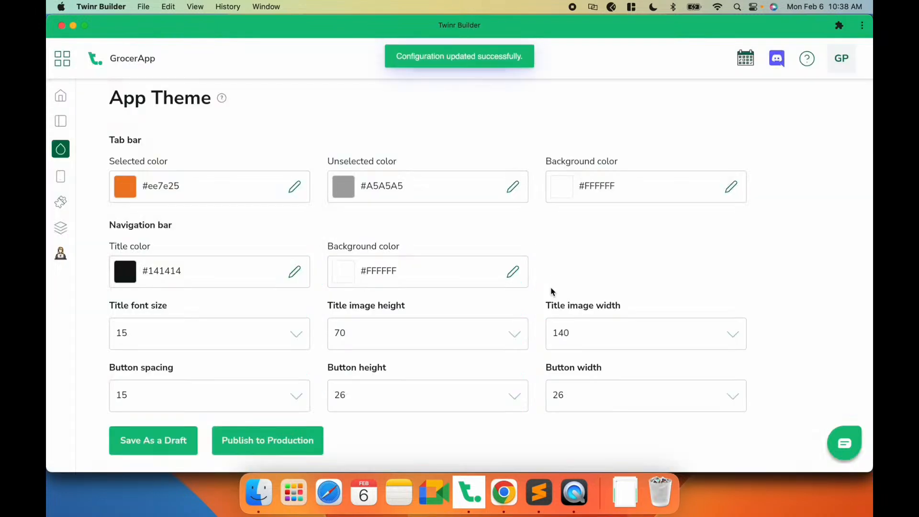
- Set the navigation bar title font size to 17 and save the theme as a draft
key(super+Tab)
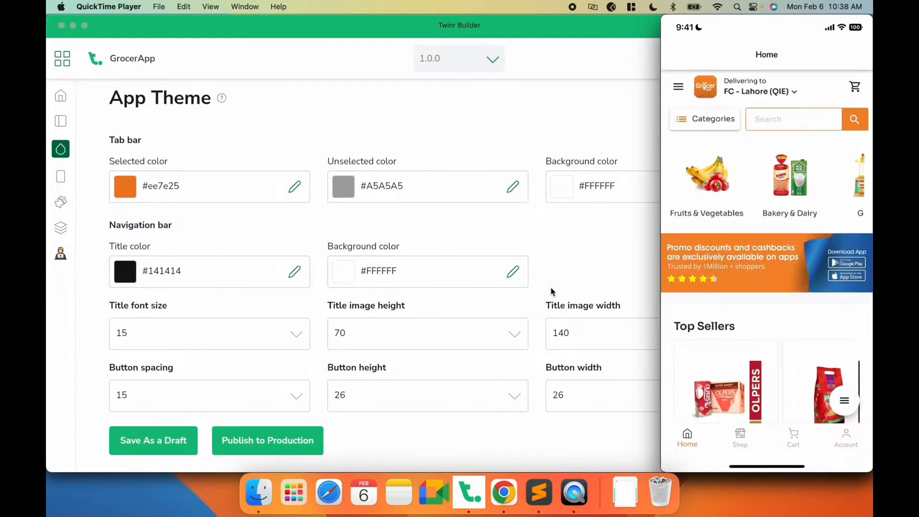
mouse_move(771, 437)
click(450, 232)
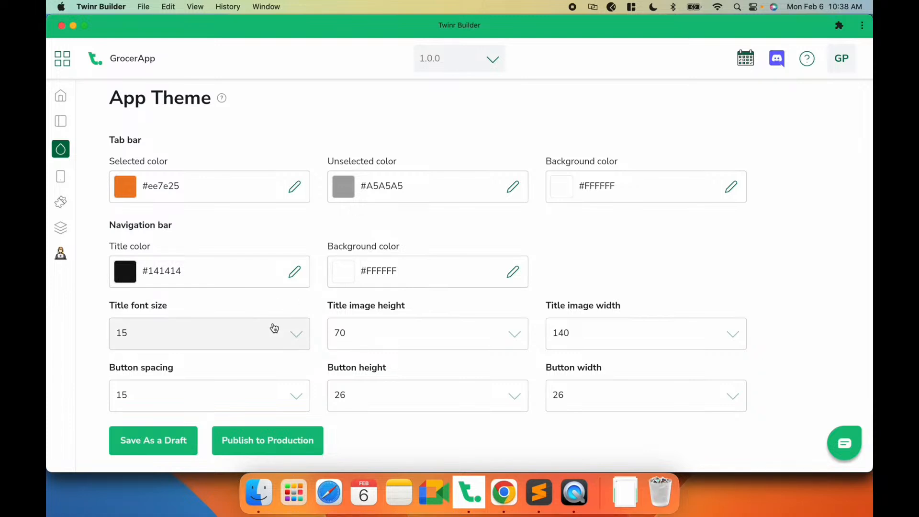
click(299, 331)
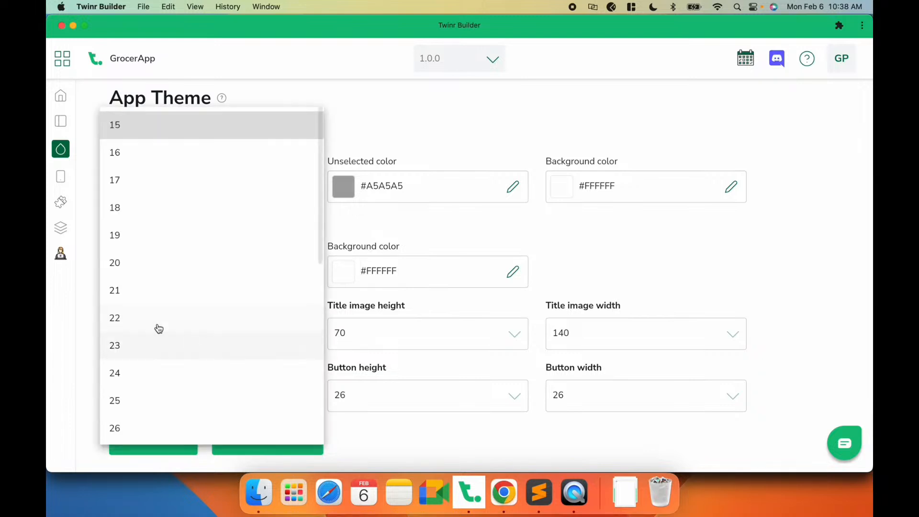
click(130, 182)
click(150, 440)
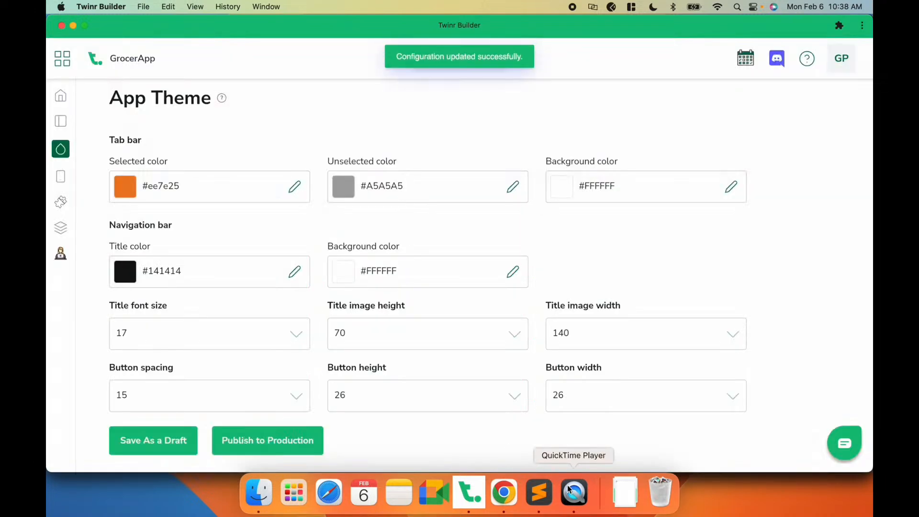
- Check the updated theme in the simulator preview and save the theme as a draft again
click(573, 491)
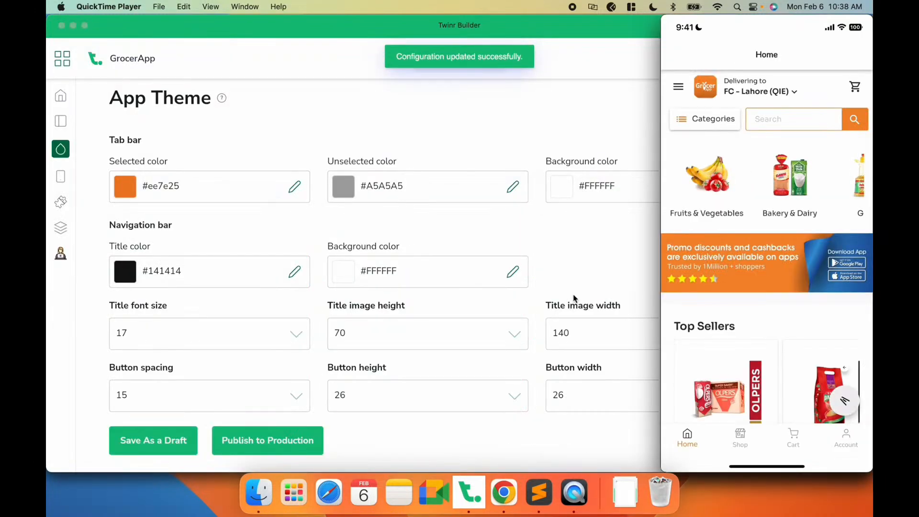
mouse_move(861, 58)
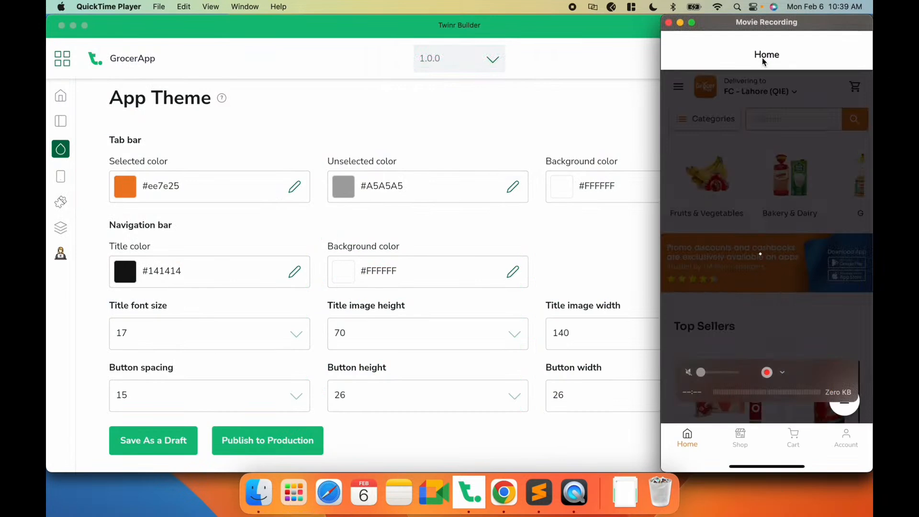
click(462, 303)
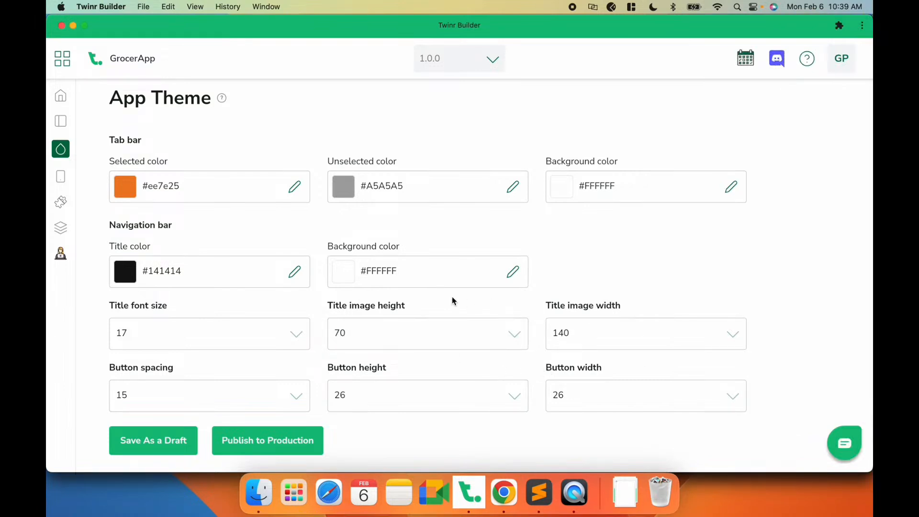
key(super+Tab)
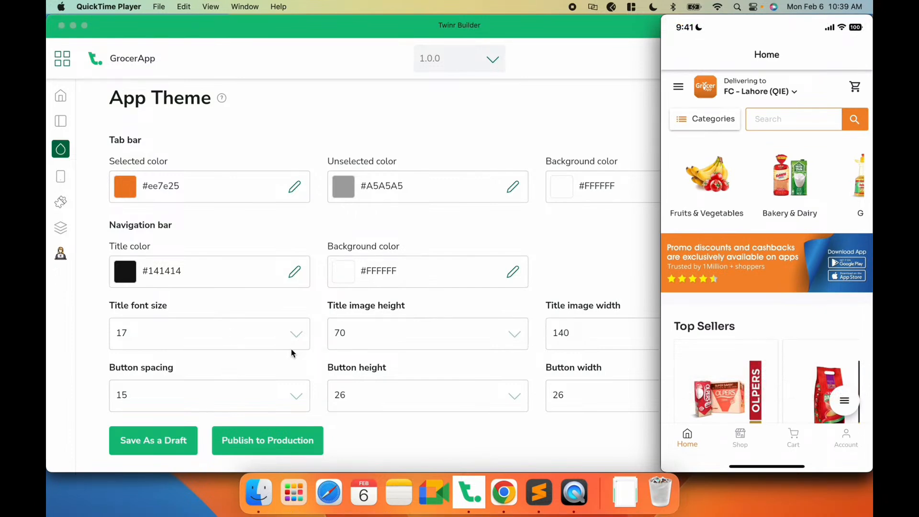
click(369, 229)
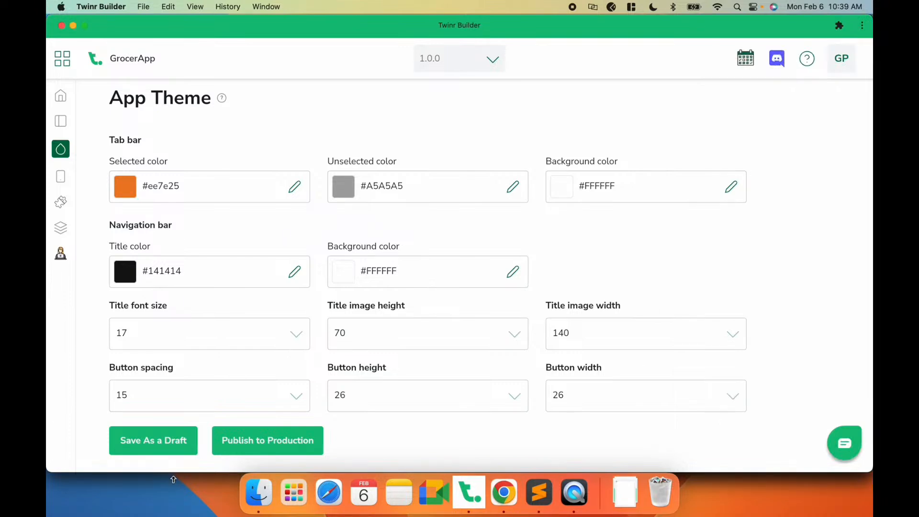
click(163, 456)
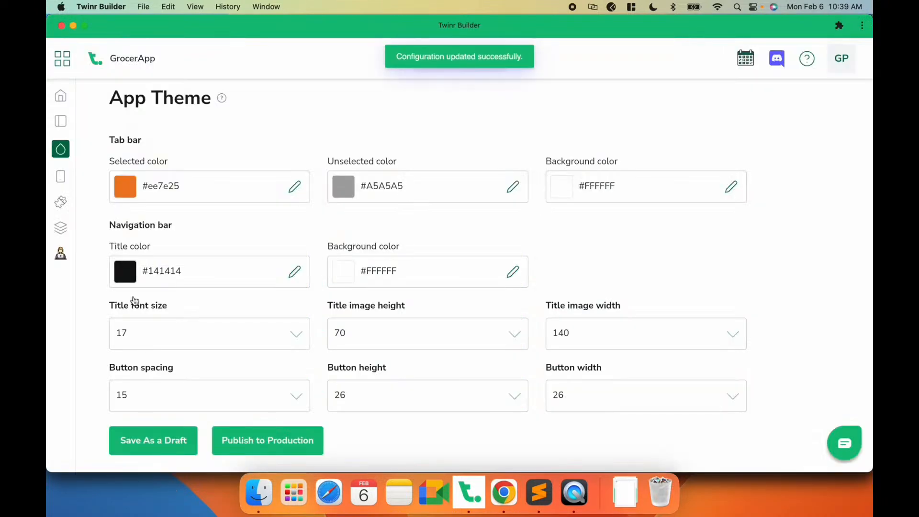
- Open the screens' General Settings and collapse the app preview panel
click(61, 180)
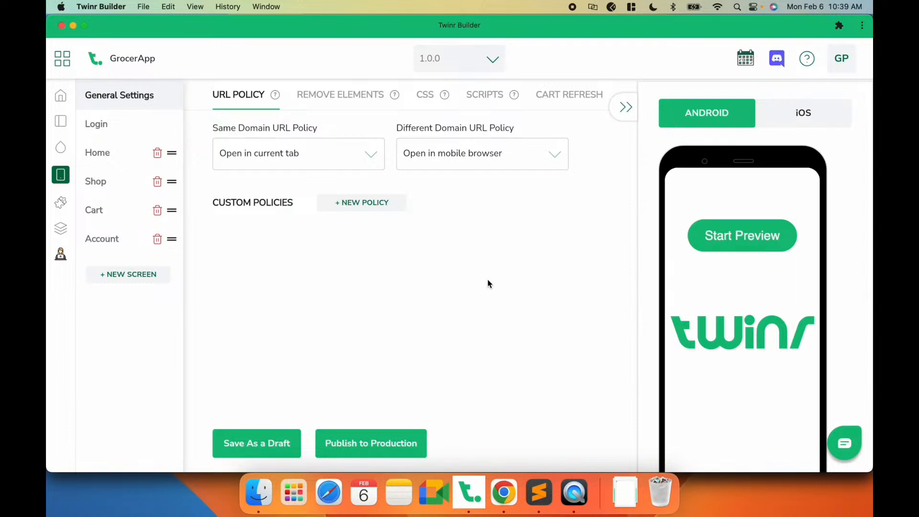
scroll(647, 286, down, 1)
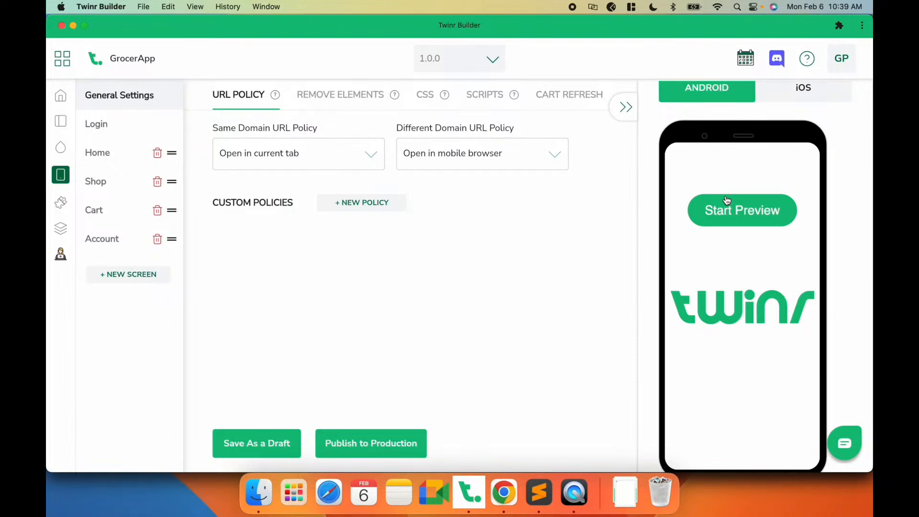
scroll(641, 209, up, 1)
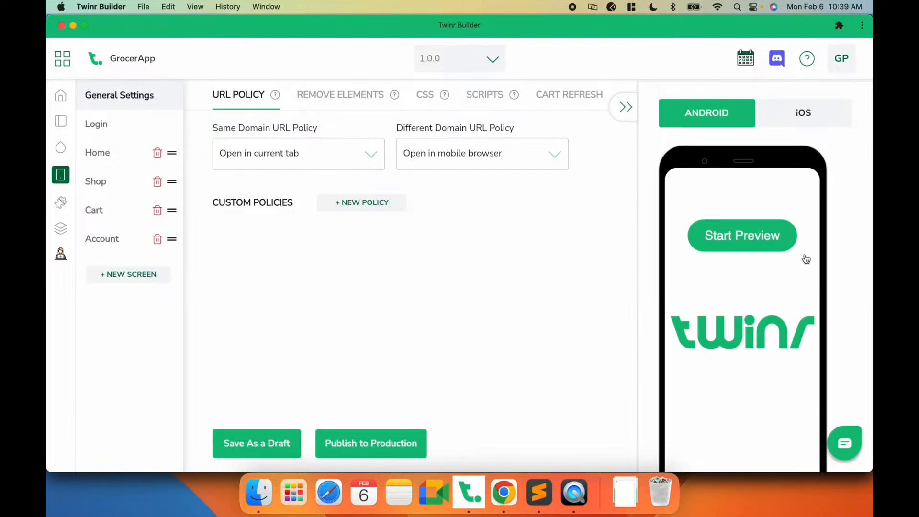
click(624, 106)
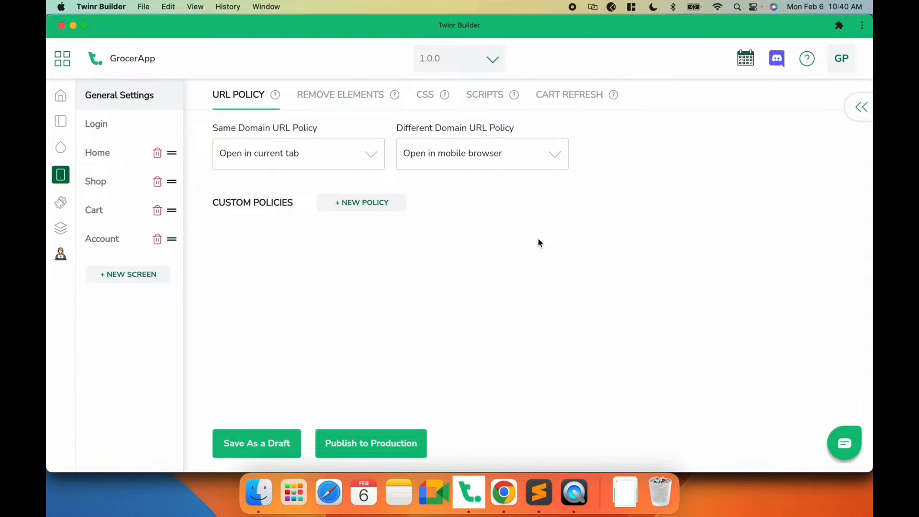
- Switch to Chrome and inspect the GrocerApp website's hamburger menu button with DevTools
click(504, 493)
scroll(228, 312, down, 3)
scroll(226, 314, up, 4)
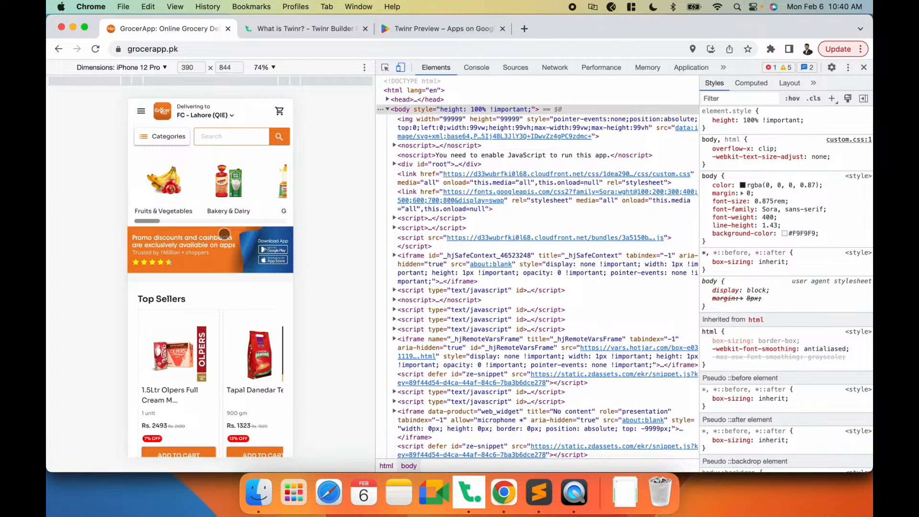
click(139, 110)
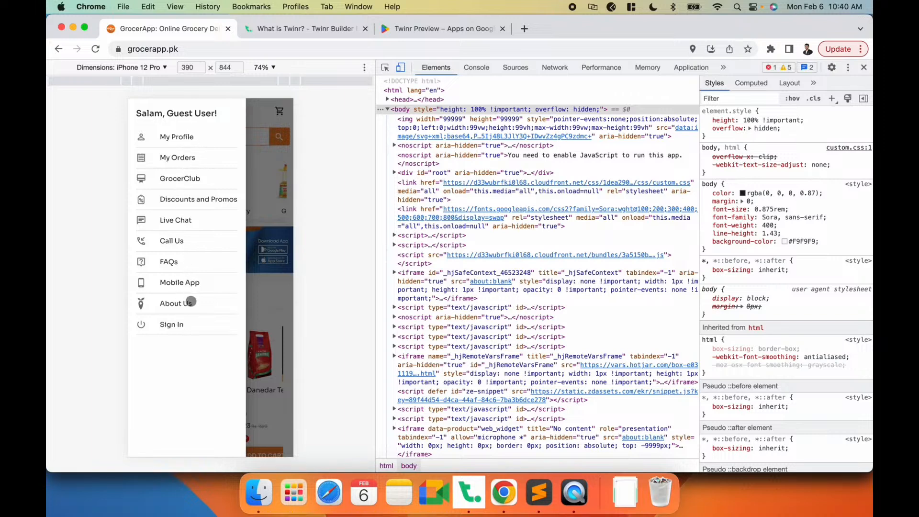
click(272, 174)
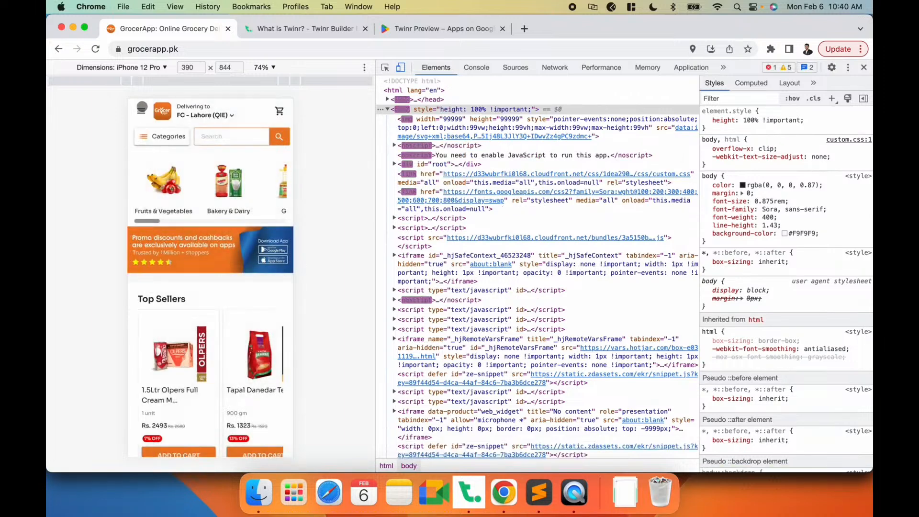
click(385, 67)
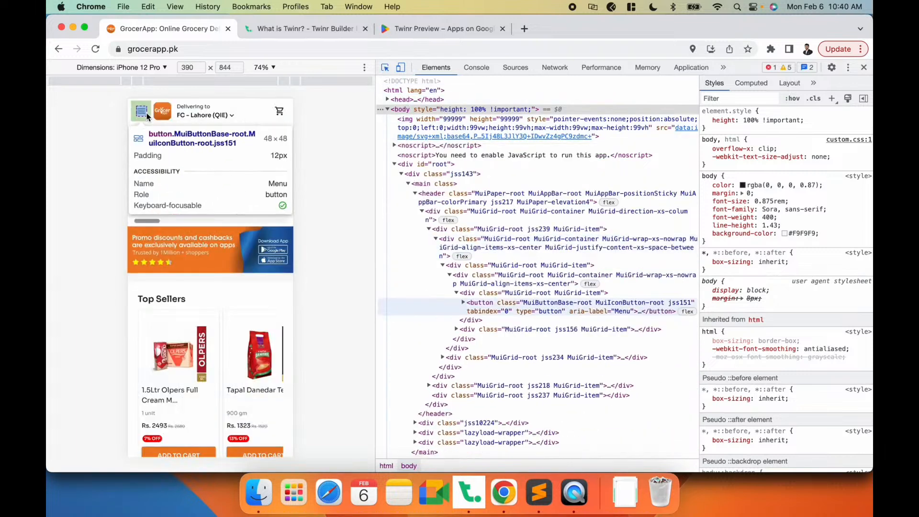
click(148, 111)
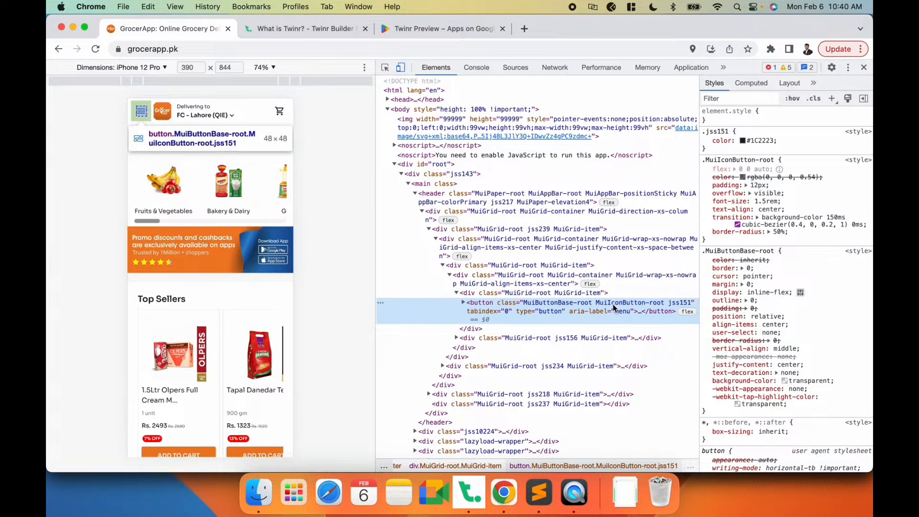
- Search the page's elements for the menu button class jss151 and step through the matches
double_click(676, 302)
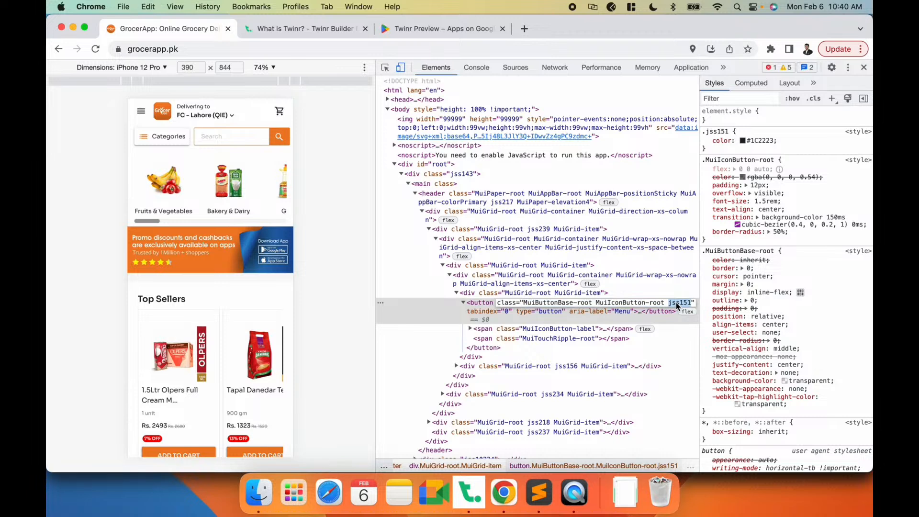
click(556, 312)
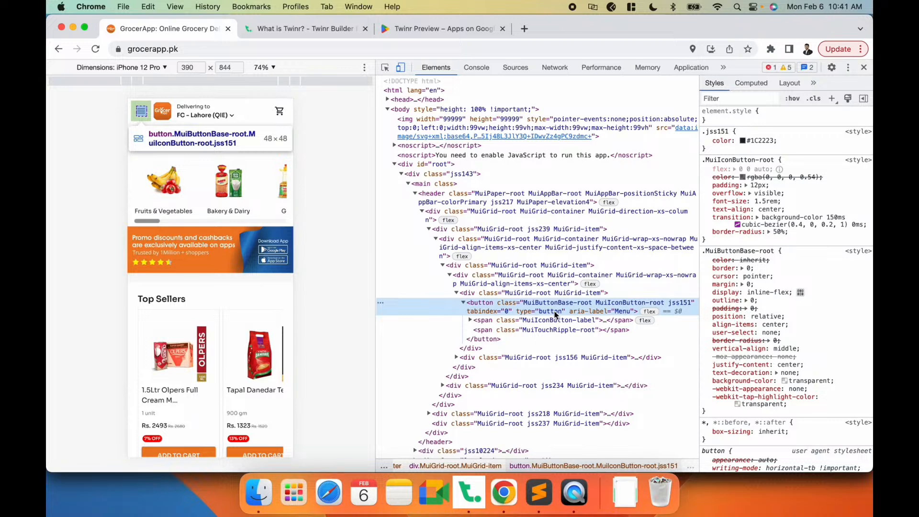
key(super+f)
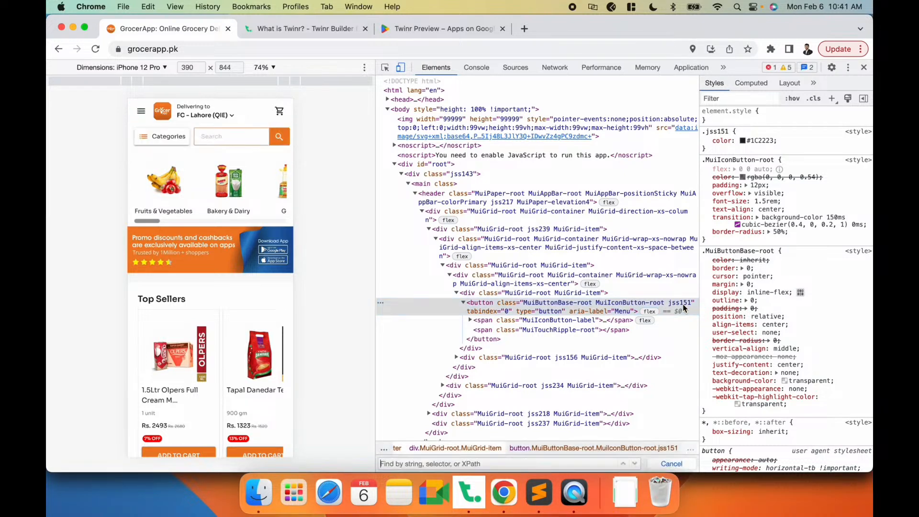
text(jss151)
key(Return)
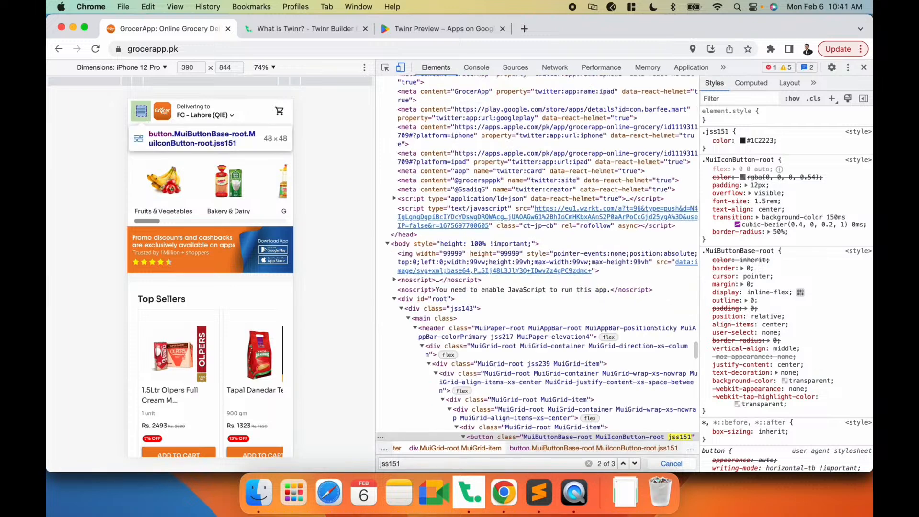
key(Return)
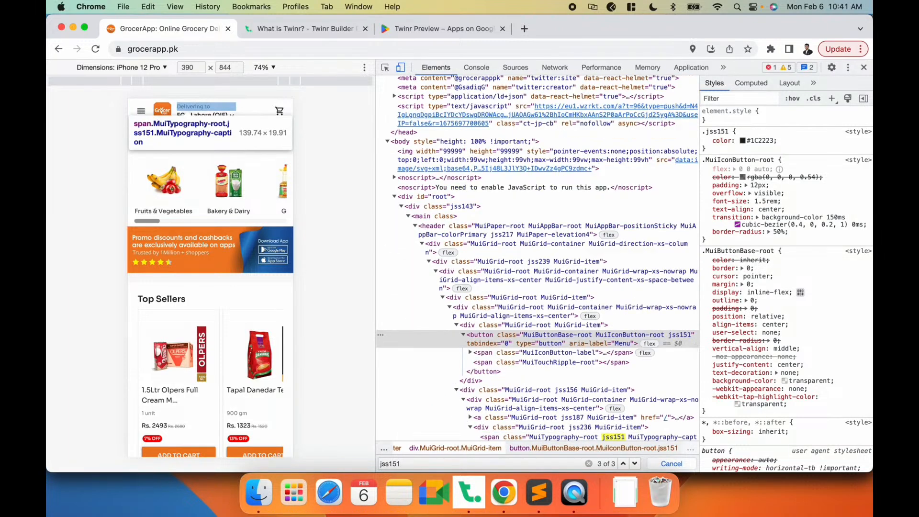
scroll(636, 347, down, 2)
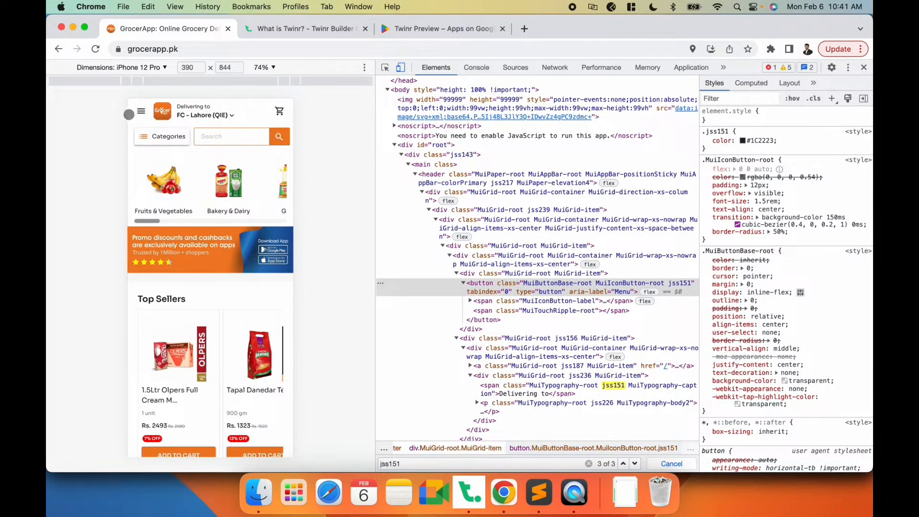
- Select the menu button's caption element in DevTools and copy its class name jss151
scroll(580, 242, down, 2)
scroll(580, 242, down, 3)
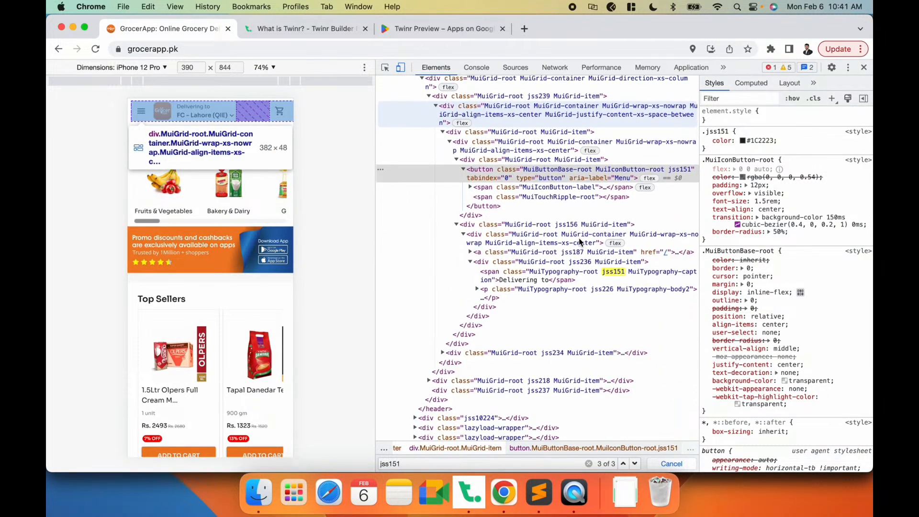
scroll(580, 242, down, 2)
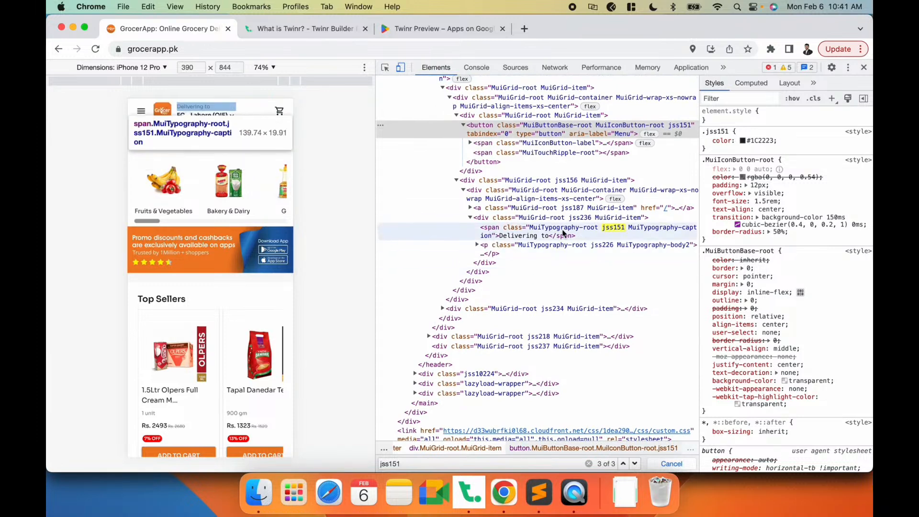
click(492, 232)
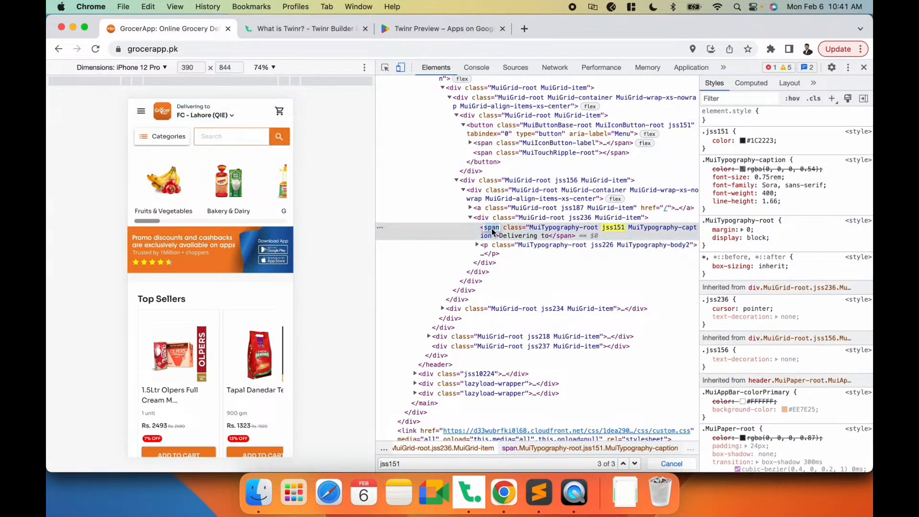
click(526, 230)
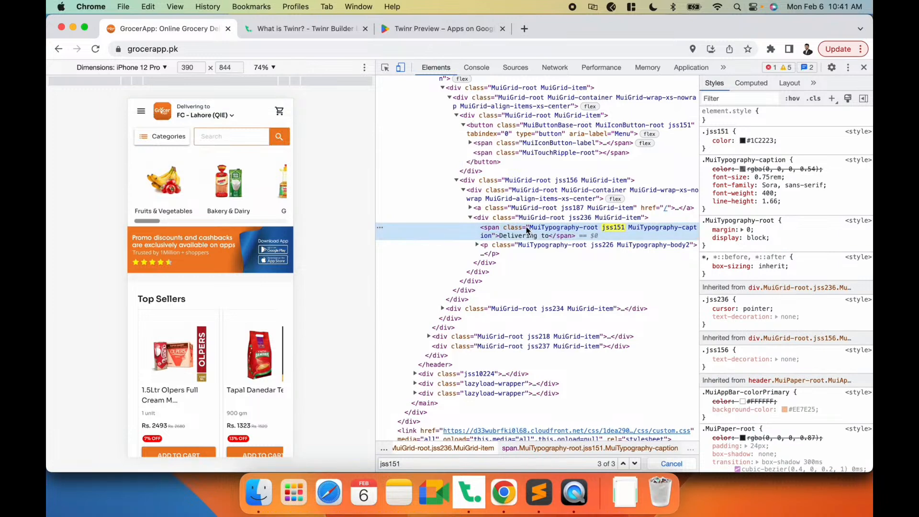
double_click(613, 229)
double_click(621, 229)
key(super+c)
key(super+c)
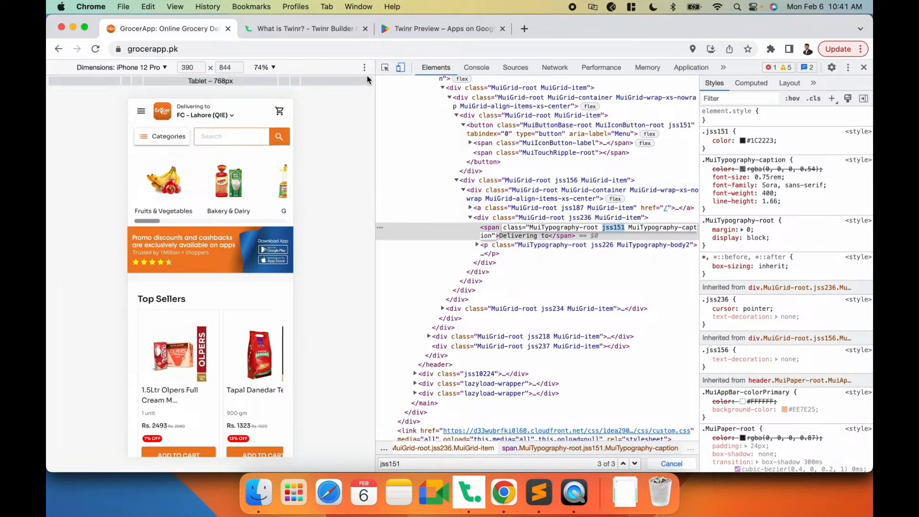
- Switch to Twinr Builder and add a Remove Elements rule with the identifier .jss151[type="button"]
click(469, 498)
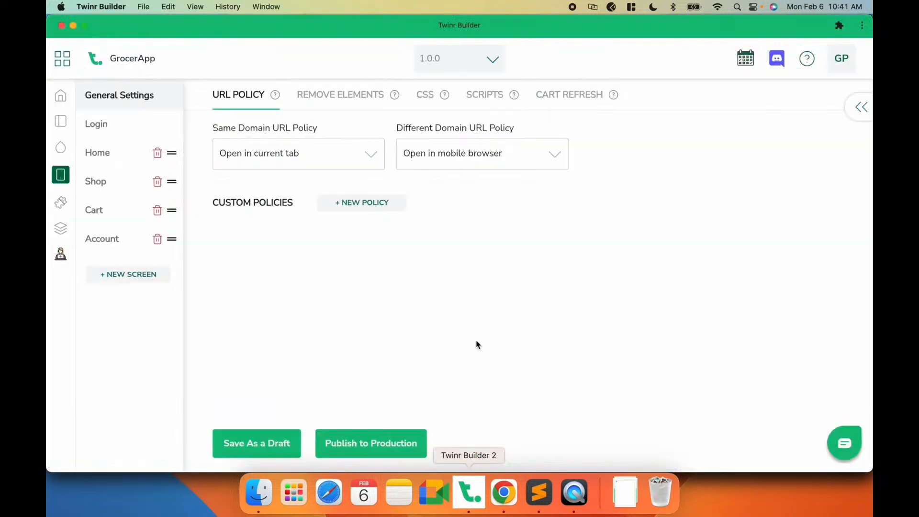
click(321, 98)
click(241, 143)
click(246, 192)
key(super+v)
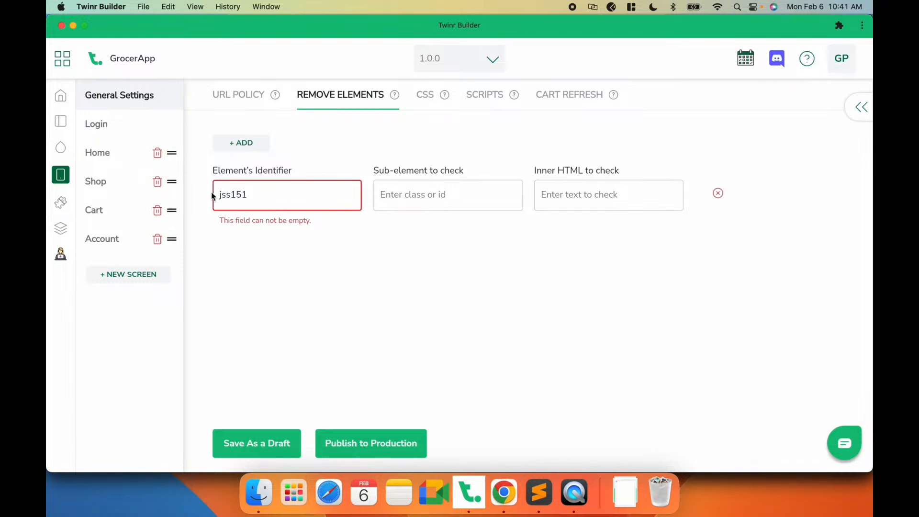
key(super+Left)
text(.)
key(super+Right)
text([])
text(type)
text(=)
text("button)
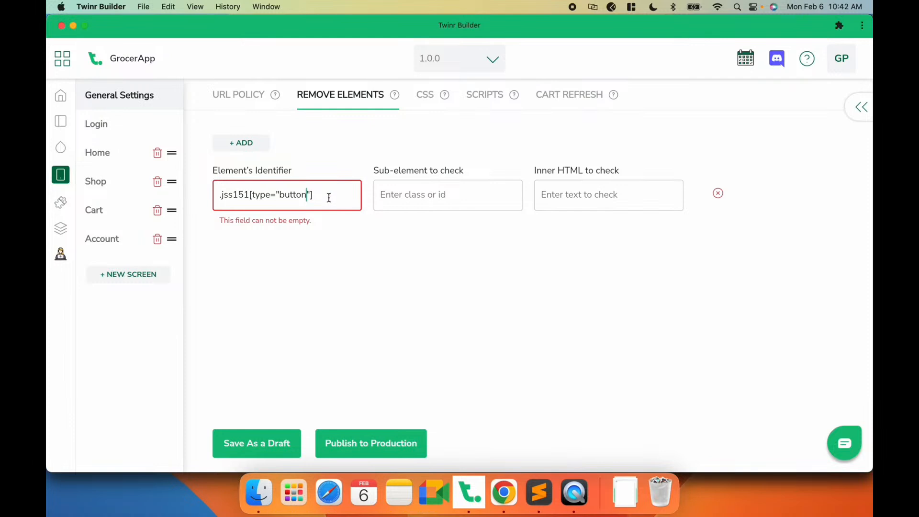
- Review the identifier text and save the remove-element configuration as a draft
drag(328, 198, 208, 199)
click(259, 197)
drag(221, 197, 247, 198)
click(256, 198)
double_click(296, 197)
click(328, 190)
click(272, 443)
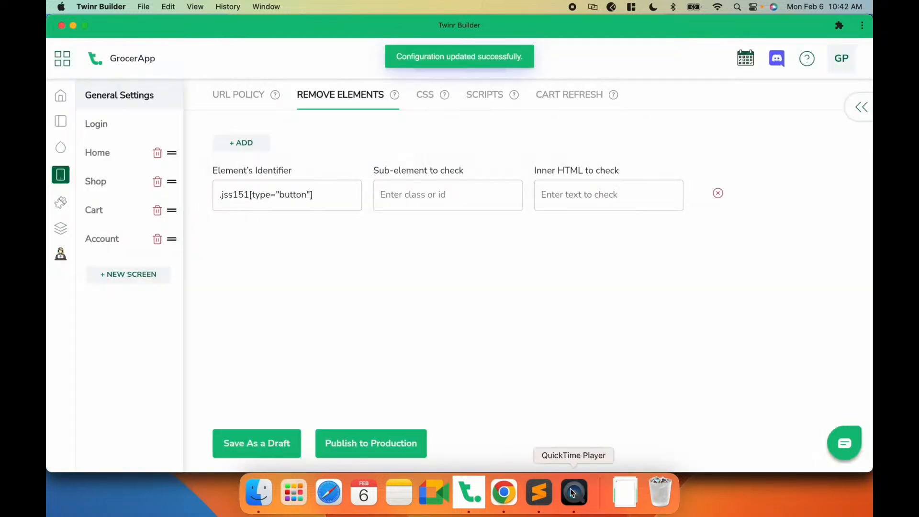
- Check the app's mobile preview recording and return to the website in Chrome
click(572, 493)
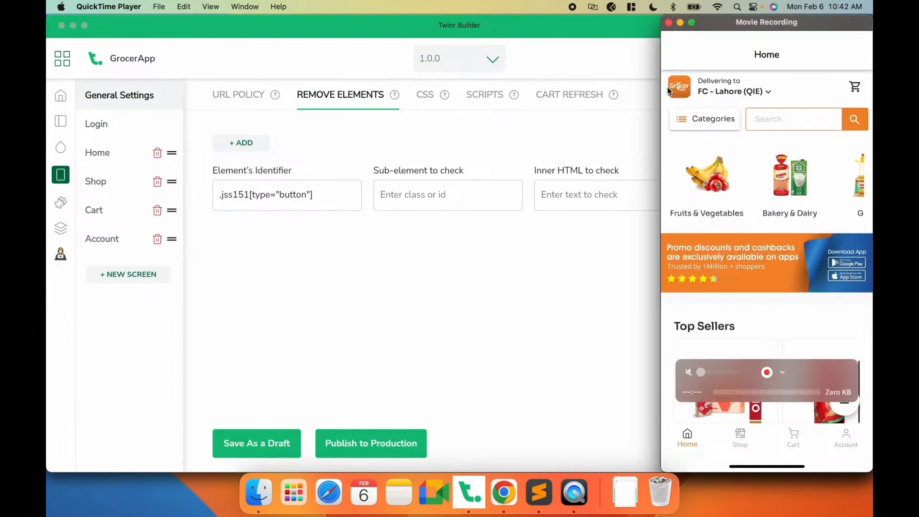
click(440, 290)
click(512, 498)
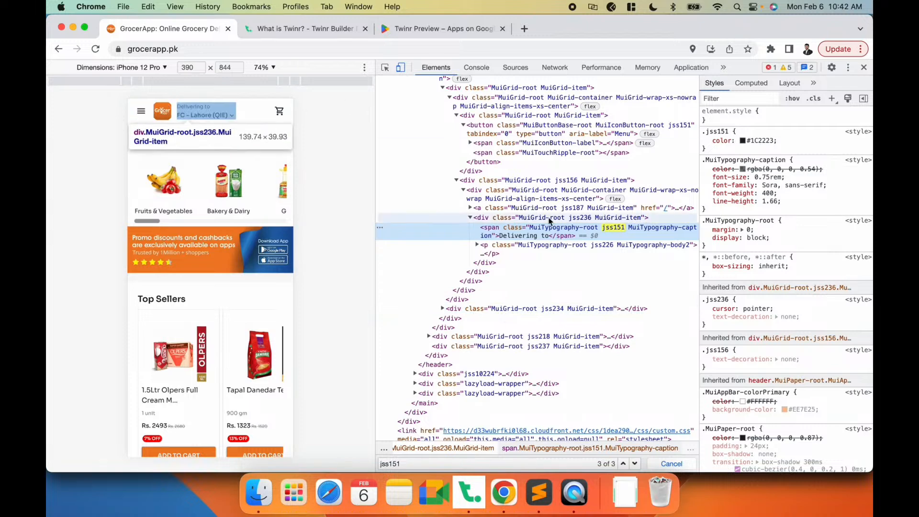
key(super+Tab)
key(super+Tab)
click(566, 502)
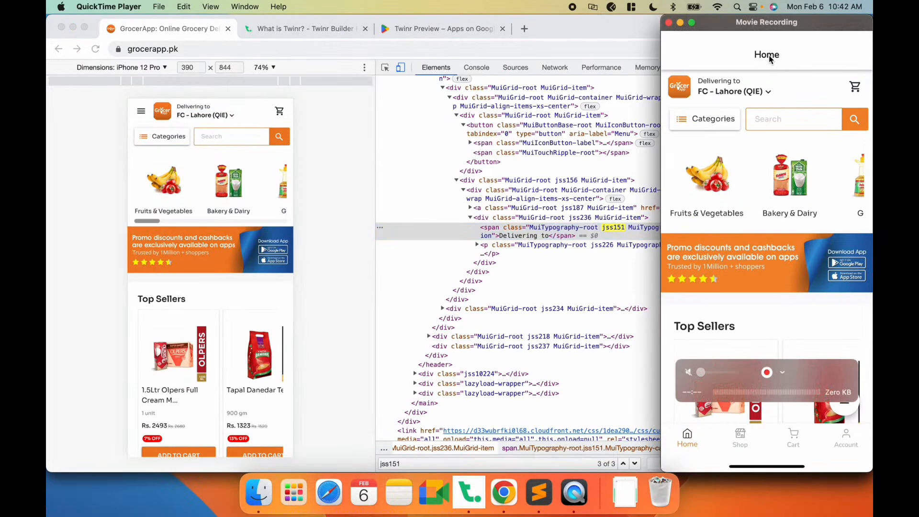
click(501, 500)
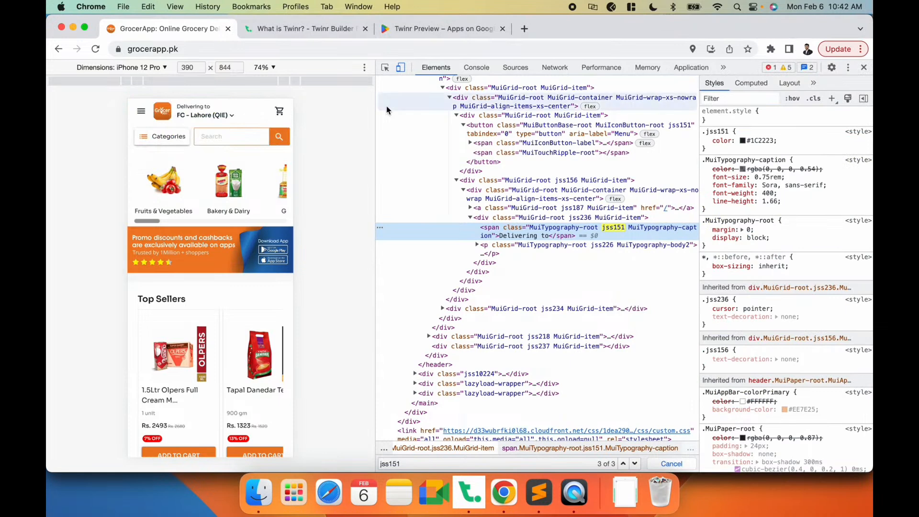
- Inspect the GrocerApp logo and search the page's elements for its class jss221
click(384, 68)
click(162, 111)
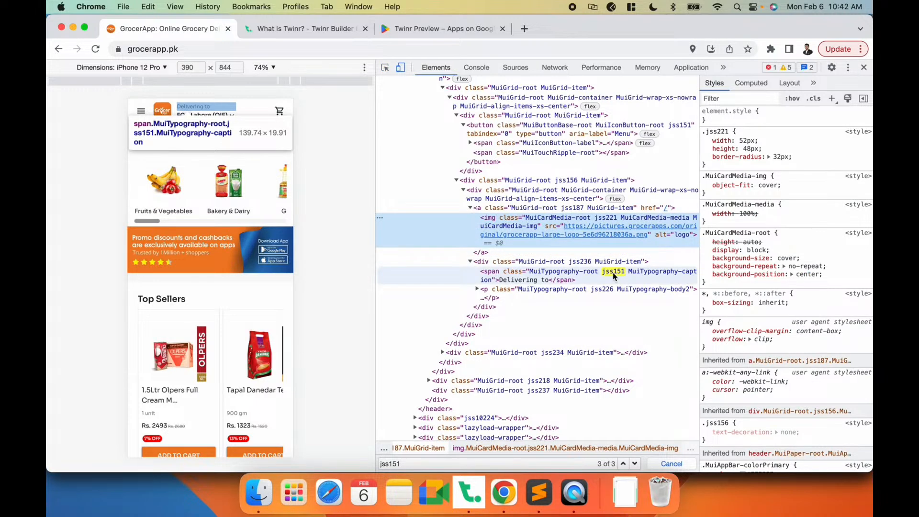
double_click(607, 218)
key(super+c)
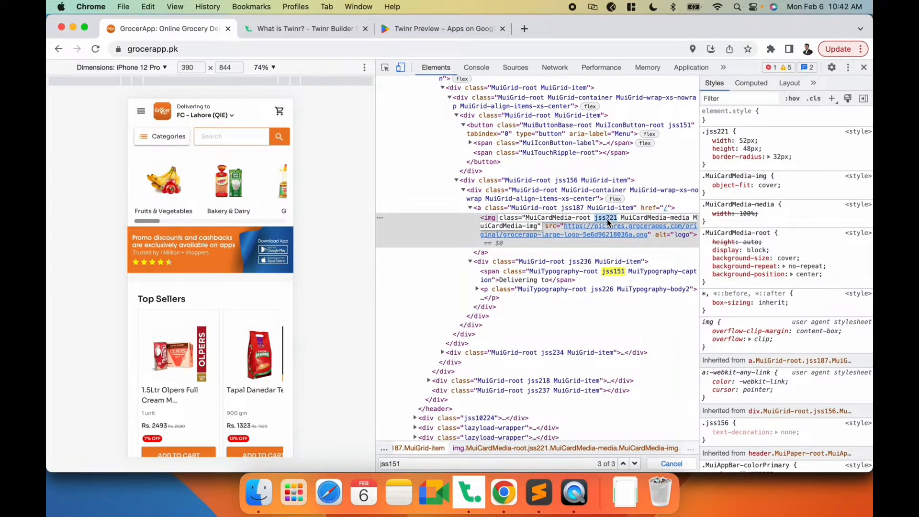
double_click(393, 463)
key(BackSpace)
key(super+v)
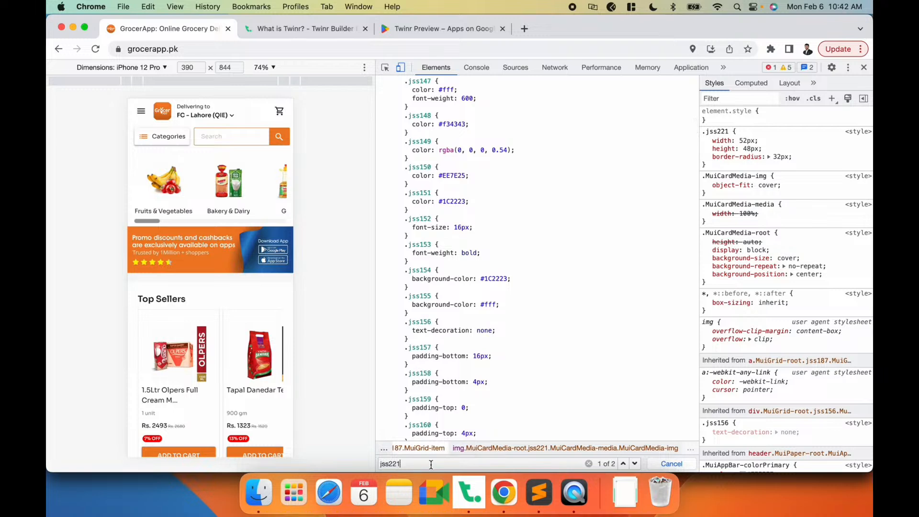
click(446, 154)
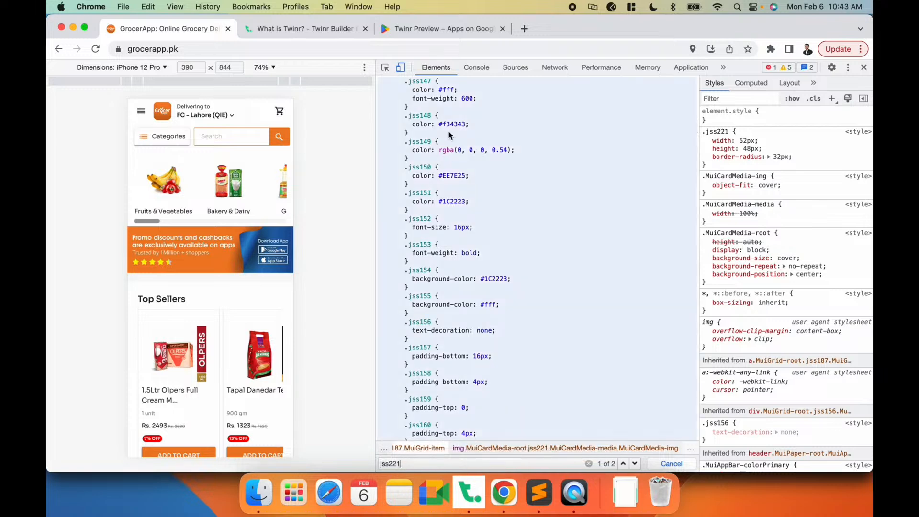
click(417, 464)
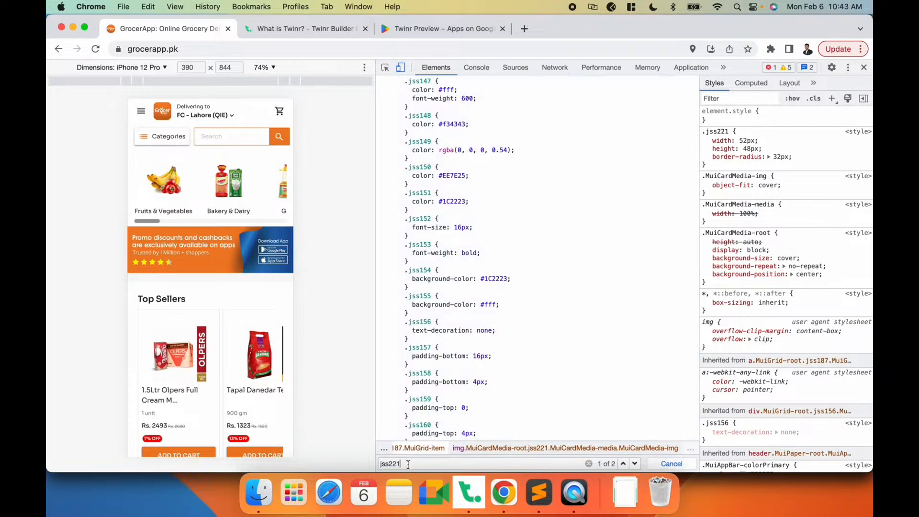
key(Return)
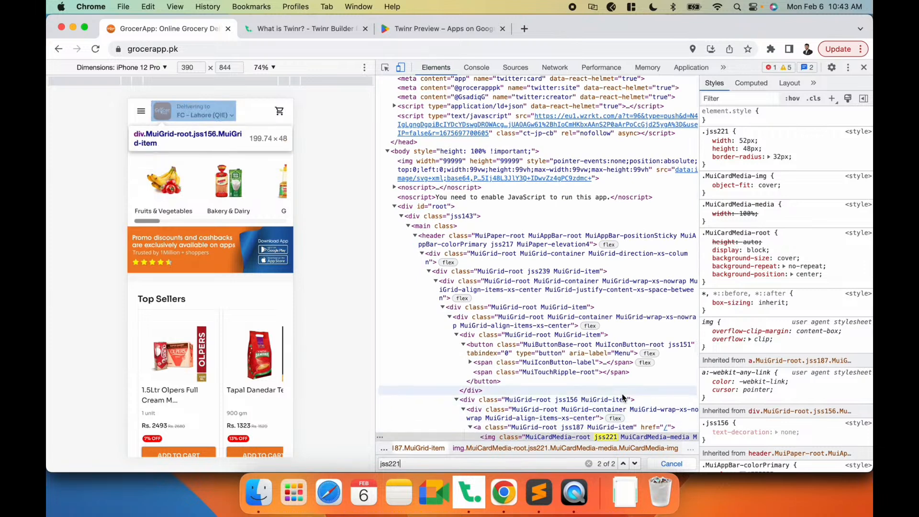
- Add a second Remove Elements rule with the identifier .jss221 and save it as a draft
drag(398, 462, 372, 468)
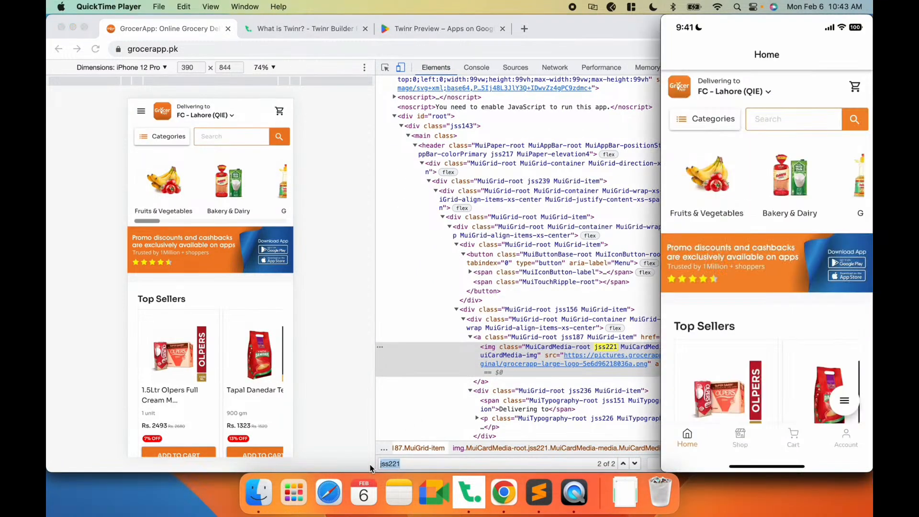
click(468, 491)
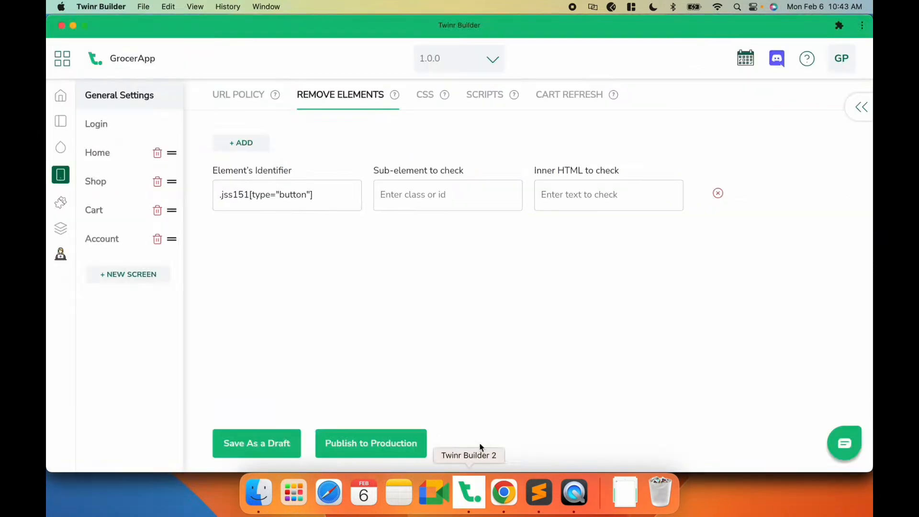
click(217, 148)
click(244, 193)
text(.jss221)
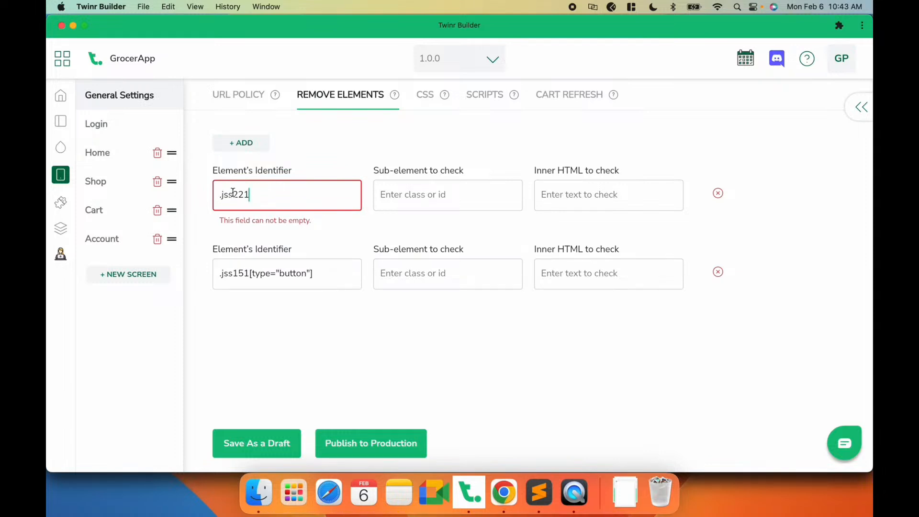
click(250, 447)
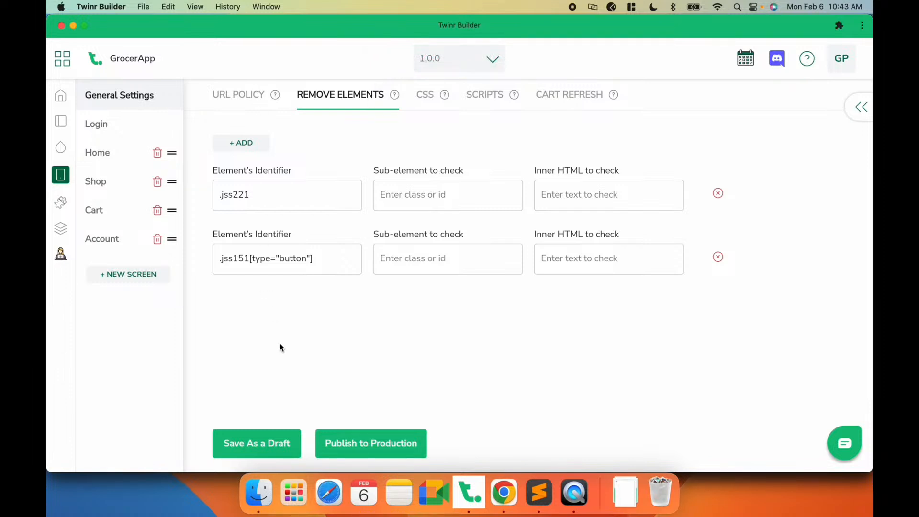
- Review the Home screen and General Settings, then check the mobile preview against the website
click(108, 156)
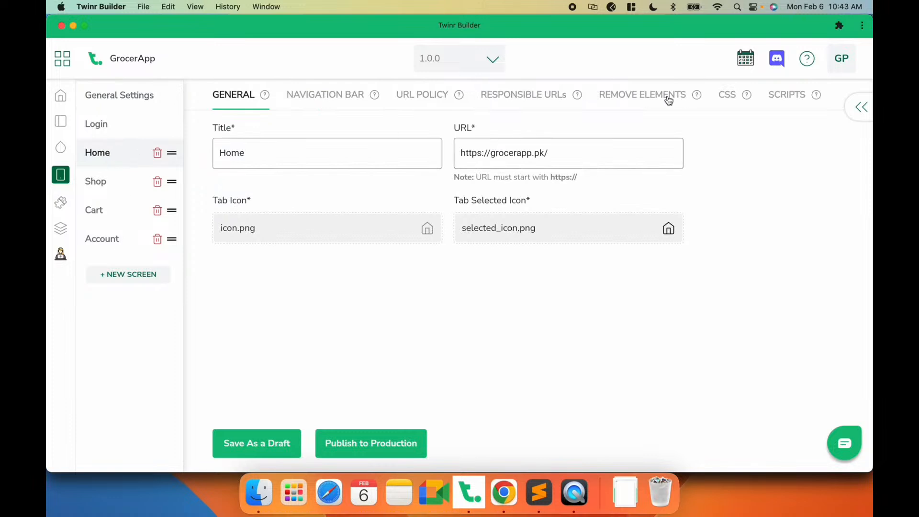
click(149, 101)
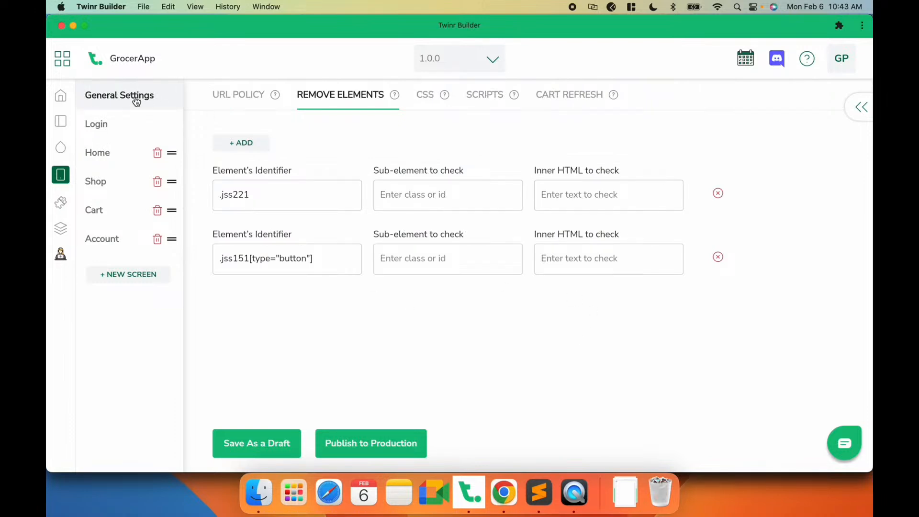
click(505, 492)
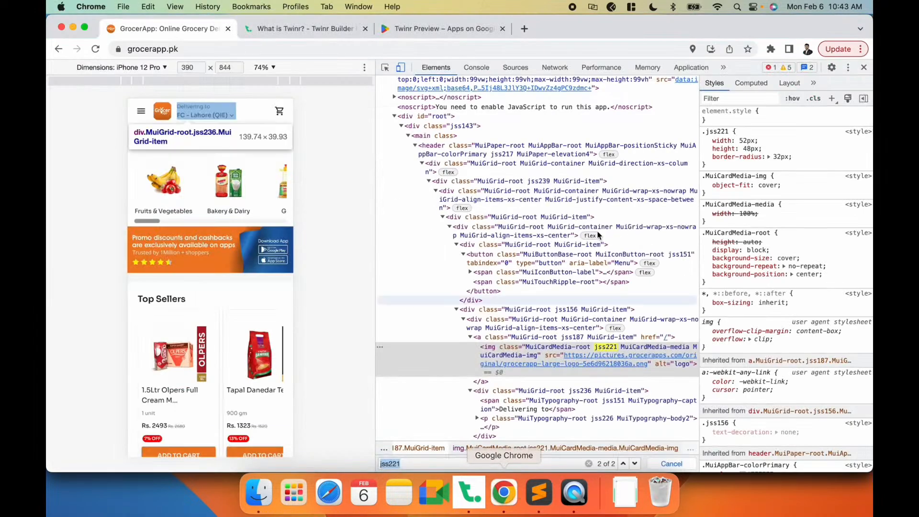
click(570, 498)
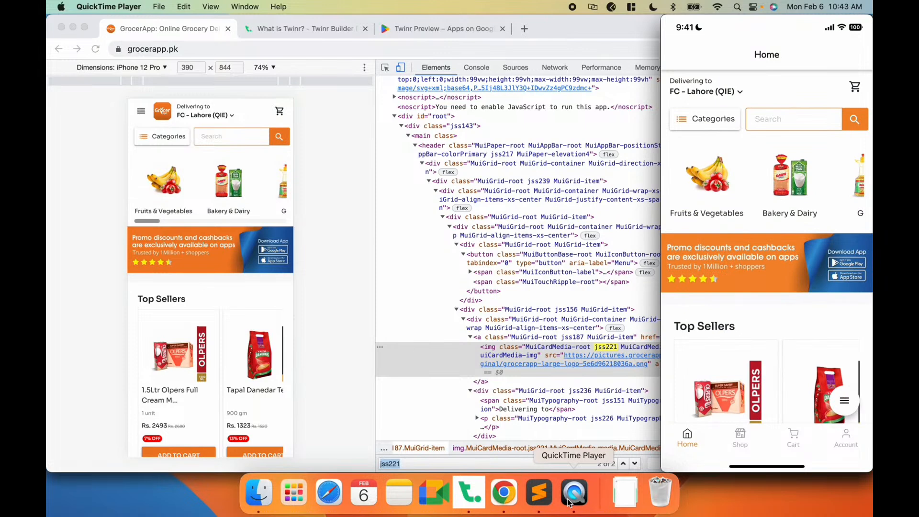
mouse_move(677, 79)
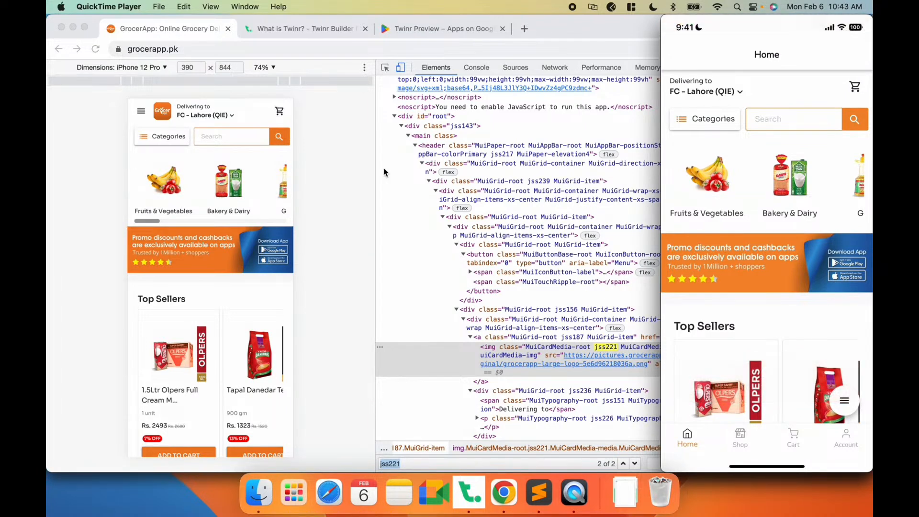
mouse_move(796, 95)
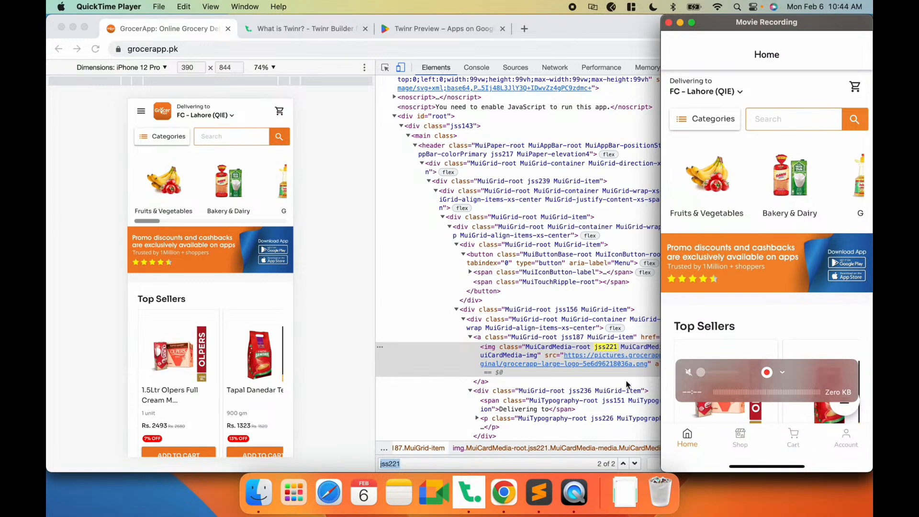
click(377, 258)
- Inspect the cart button's container and search the page's elements for its class jss234
click(386, 68)
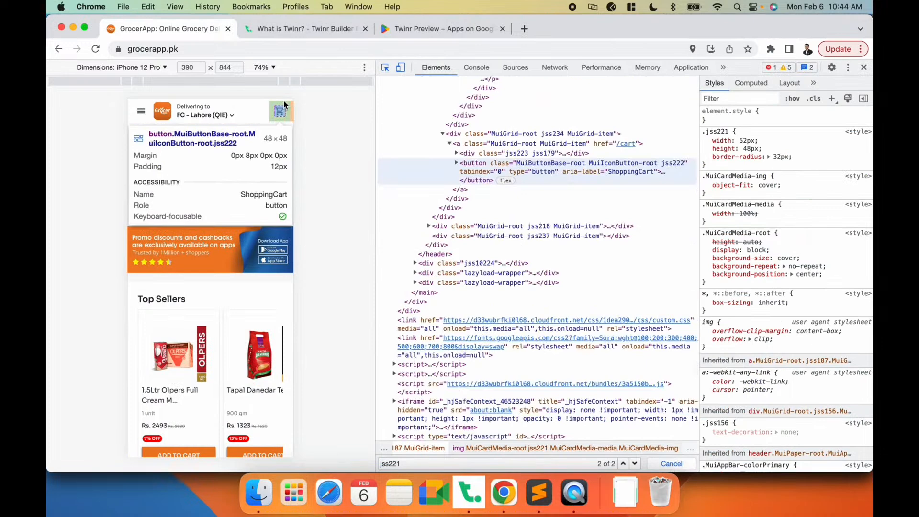
click(279, 111)
scroll(527, 230, down, 3)
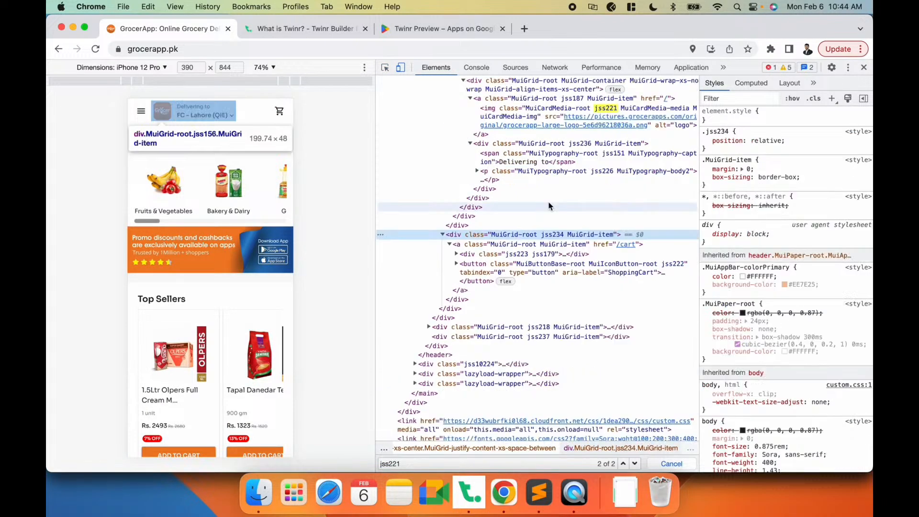
click(563, 234)
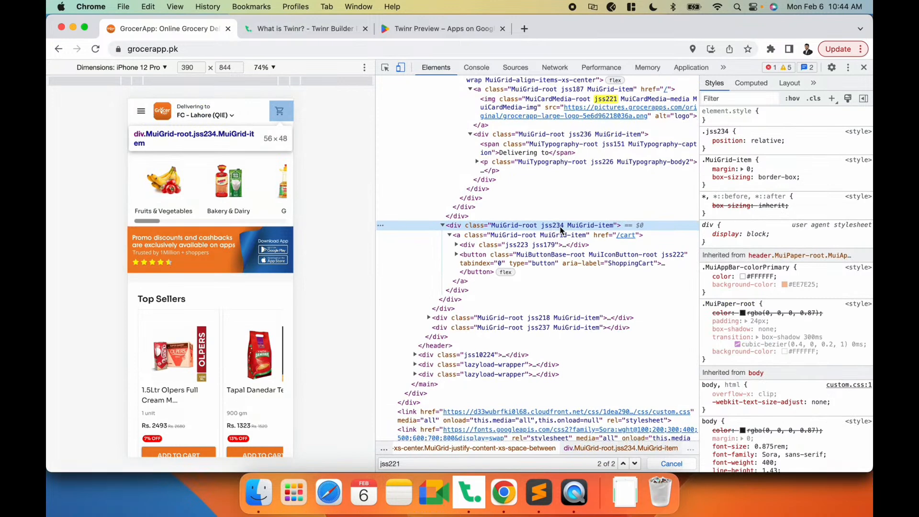
double_click(561, 226)
double_click(553, 225)
key(super+c)
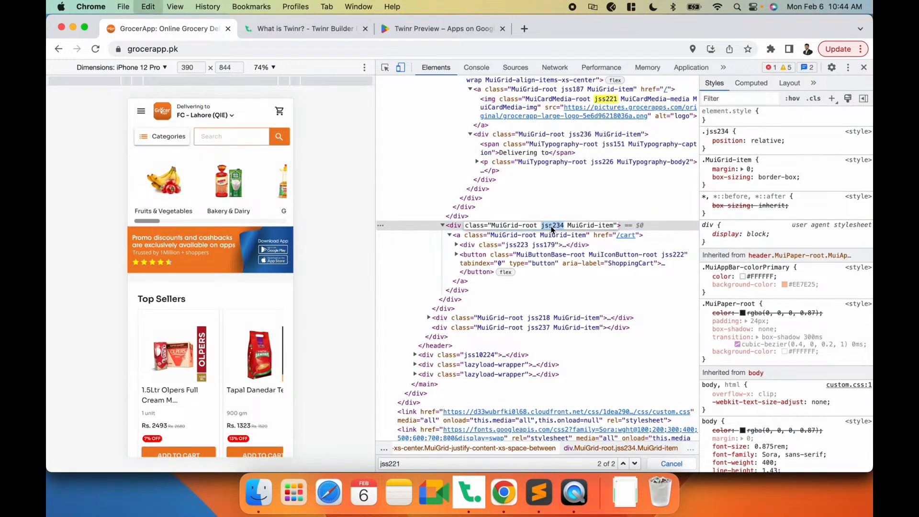
double_click(406, 464)
key(super+v)
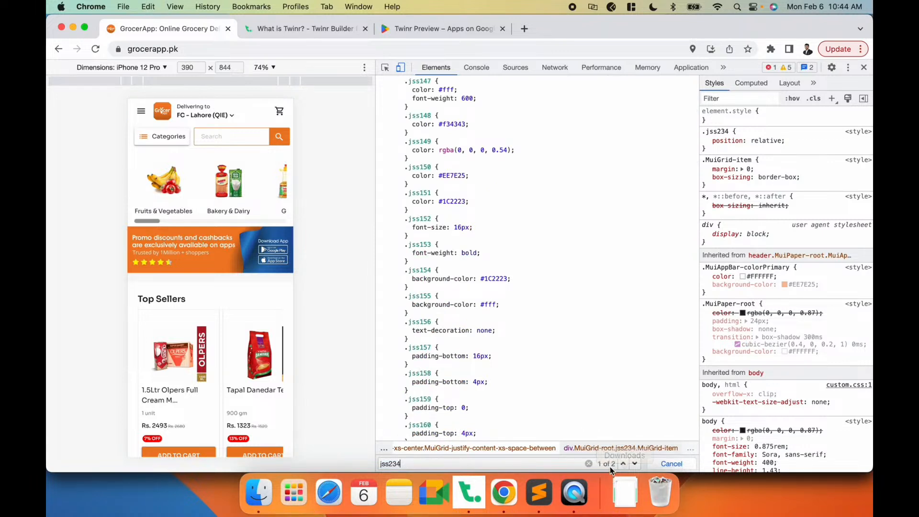
key(Return)
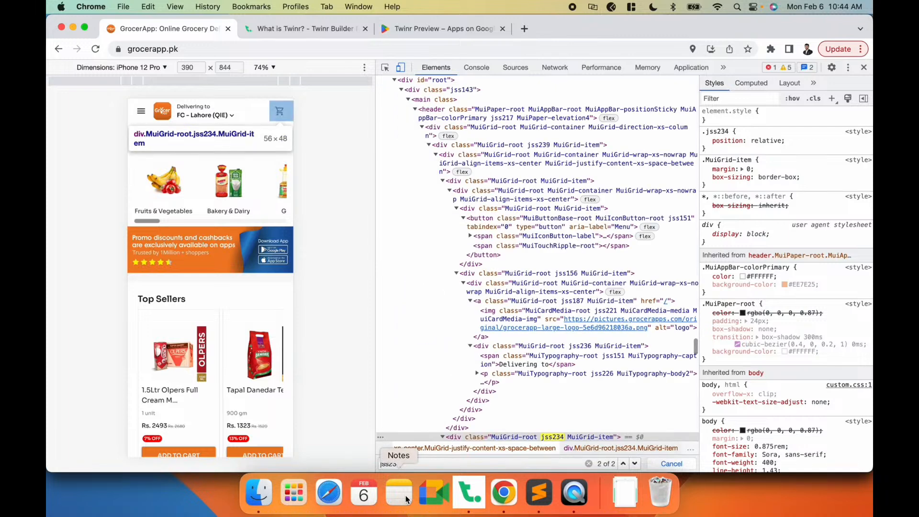
scroll(553, 376, down, 2)
double_click(553, 392)
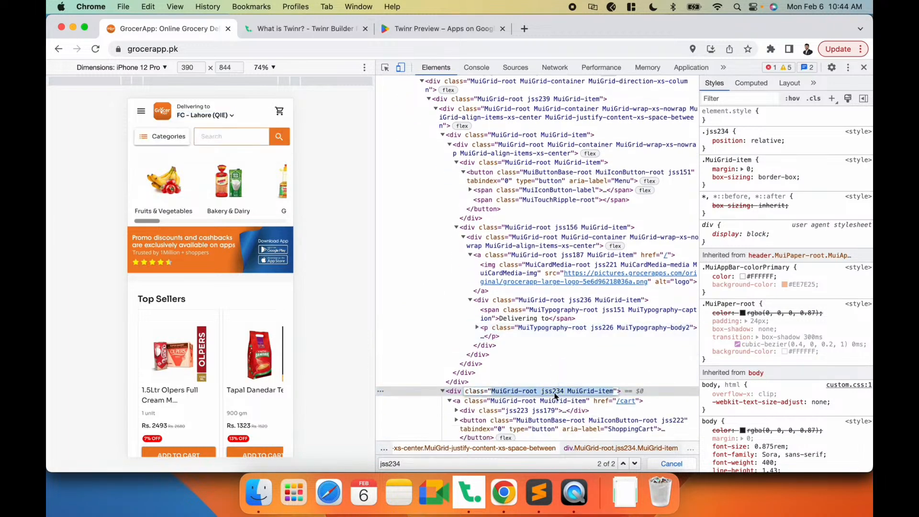
- Add a Remove Elements rule with the identifier .jss234 for the cart container and save it as a draft
double_click(549, 392)
key(super+c)
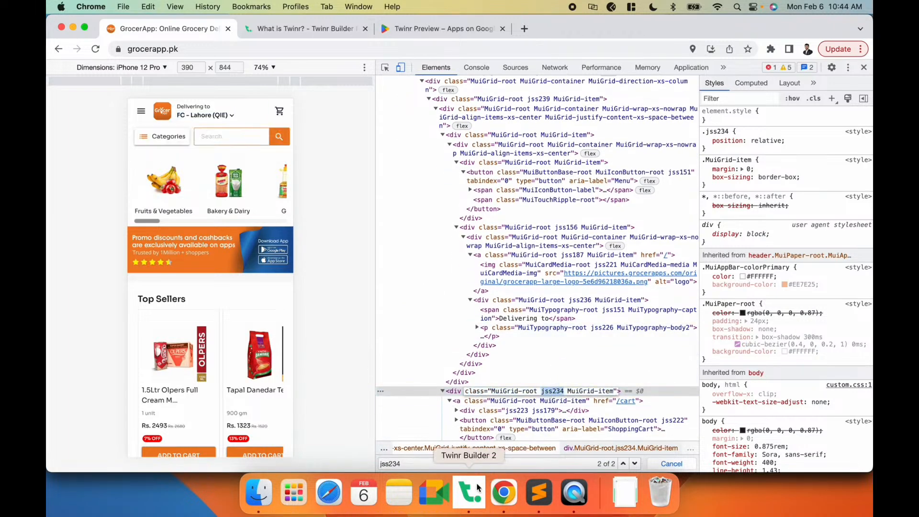
click(468, 492)
click(253, 143)
click(263, 203)
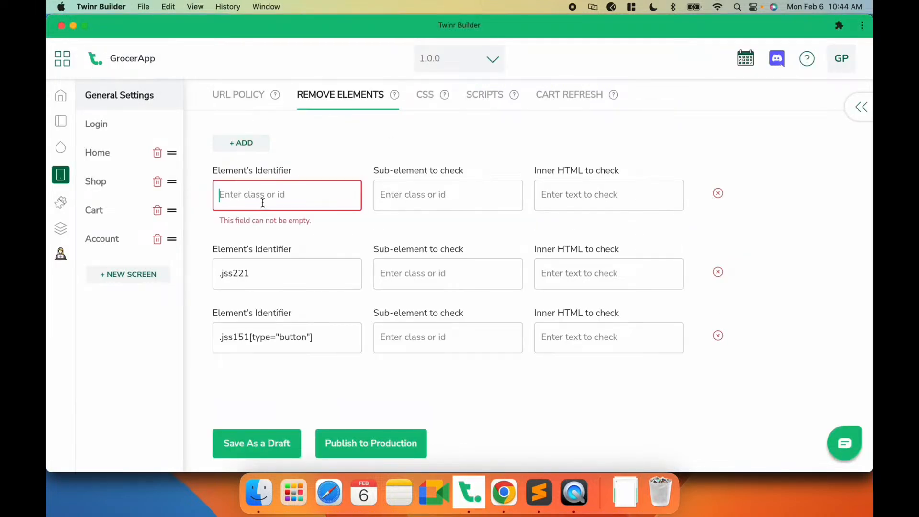
text(.)
key(super+v)
click(254, 453)
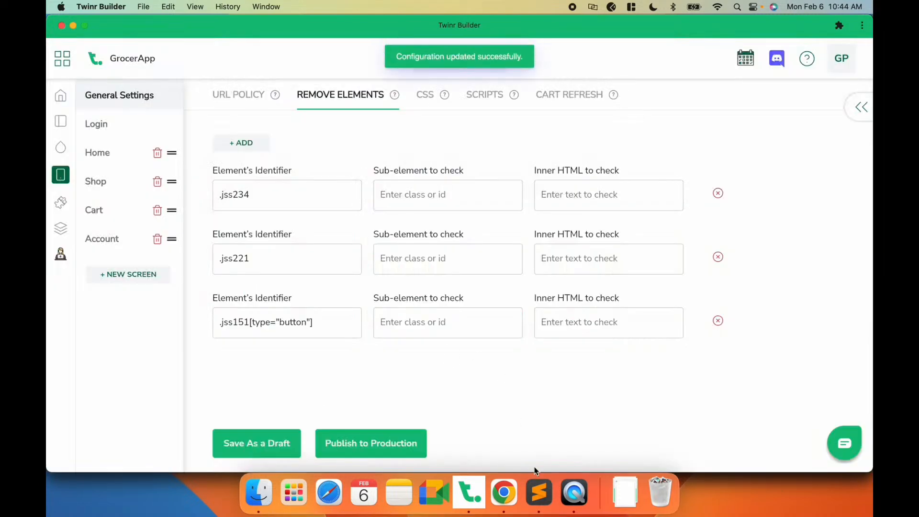
- Compare the mobile app preview with the website to check the cart removal
click(573, 492)
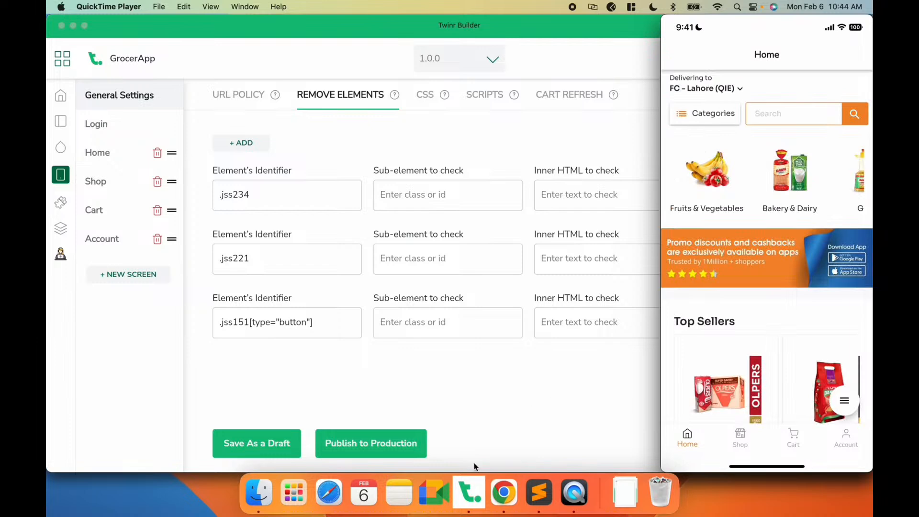
click(503, 491)
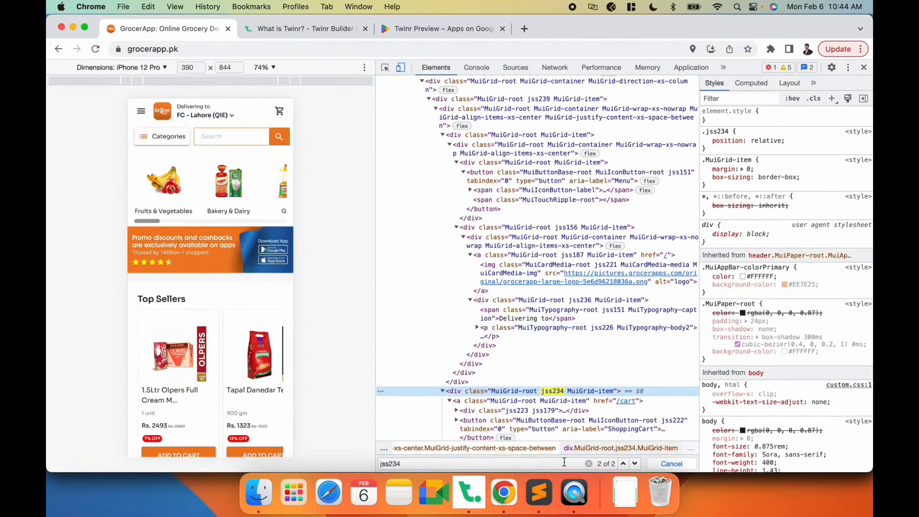
click(574, 491)
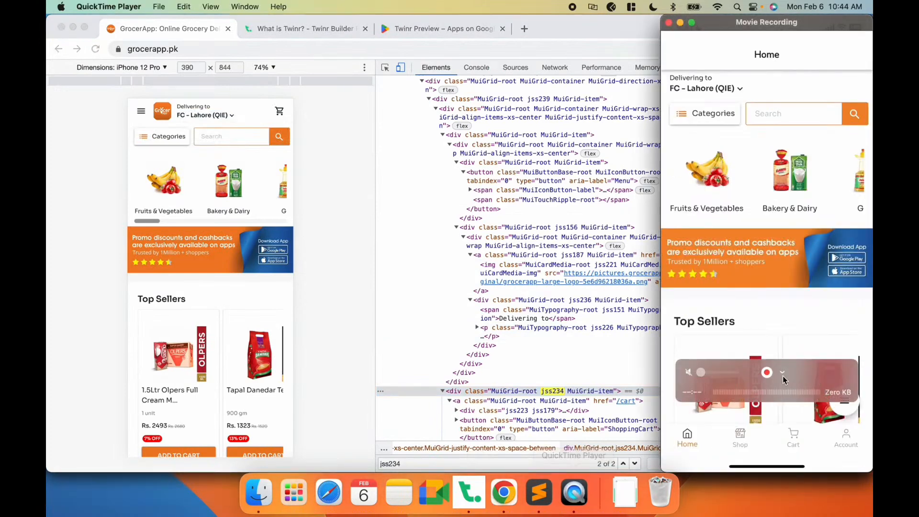
click(740, 436)
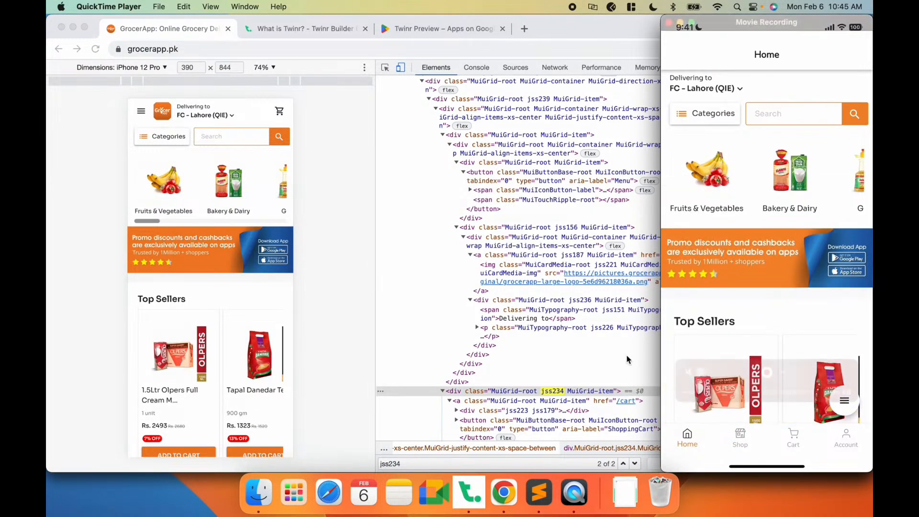
- Inspect the Categories button on the page and search the page's elements for its class jss388
click(357, 224)
click(388, 69)
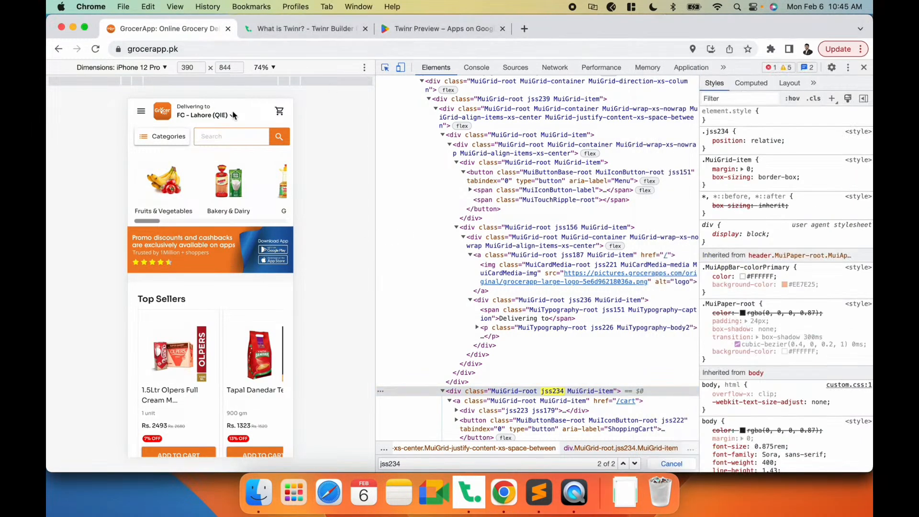
click(186, 135)
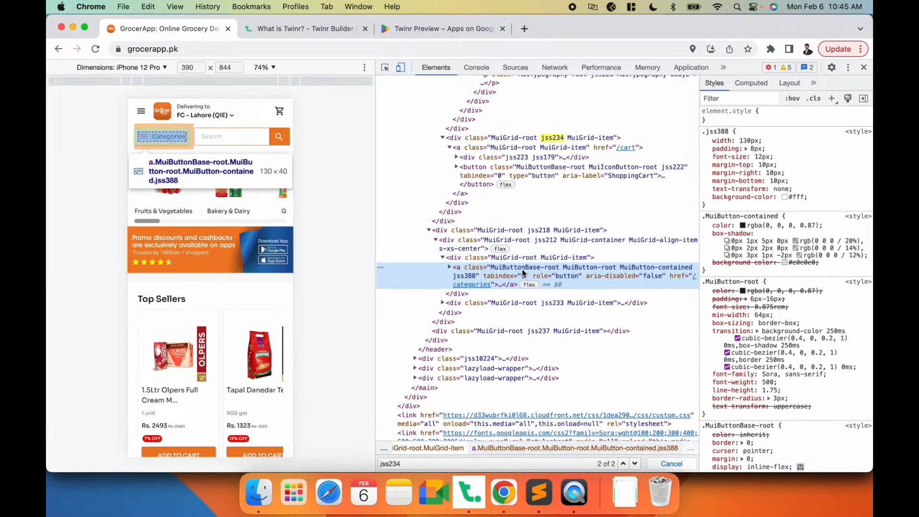
double_click(466, 276)
key(super+c)
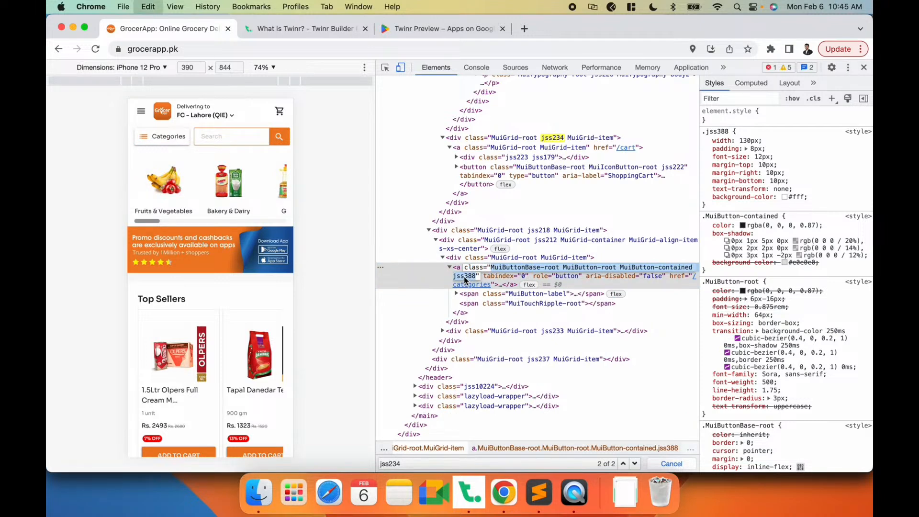
click(463, 464)
key(super+a)
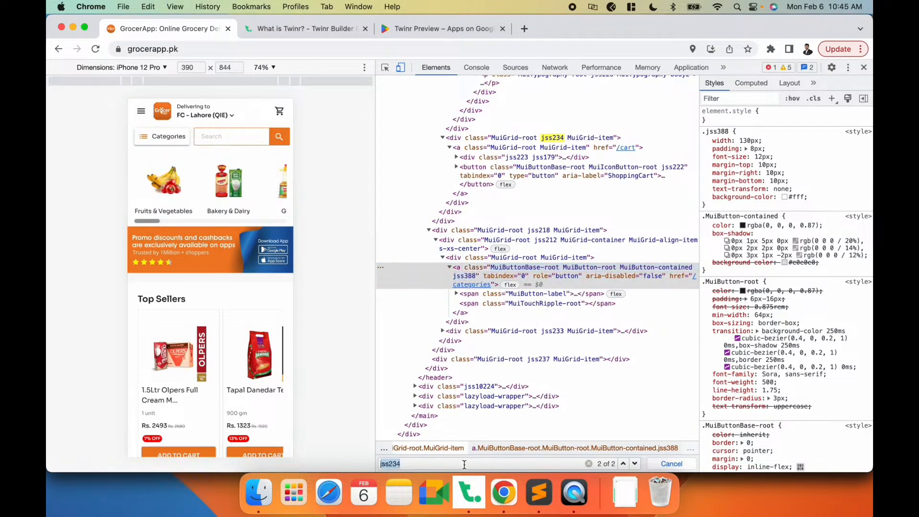
key(super+v)
key(super+a)
key(BackSpace)
click(466, 279)
double_click(467, 279)
double_click(467, 278)
key(super+c)
click(383, 463)
key(super+v)
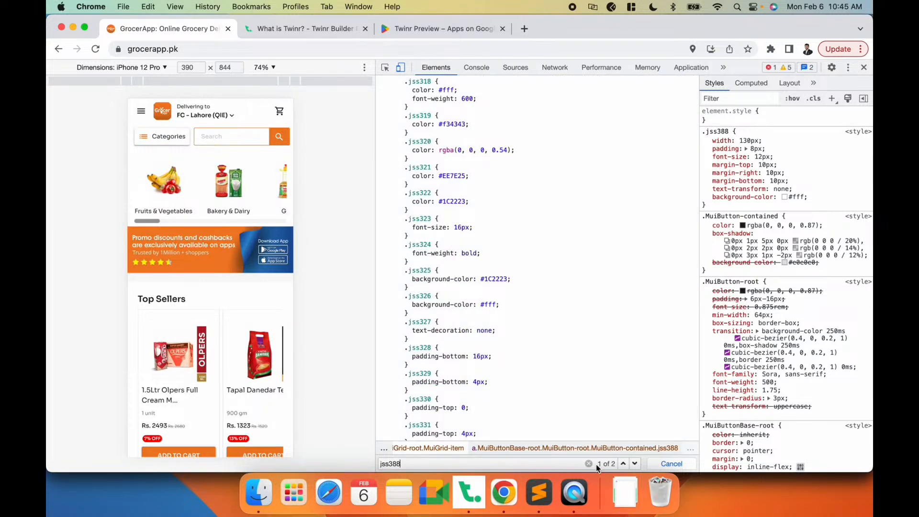
key(super+a)
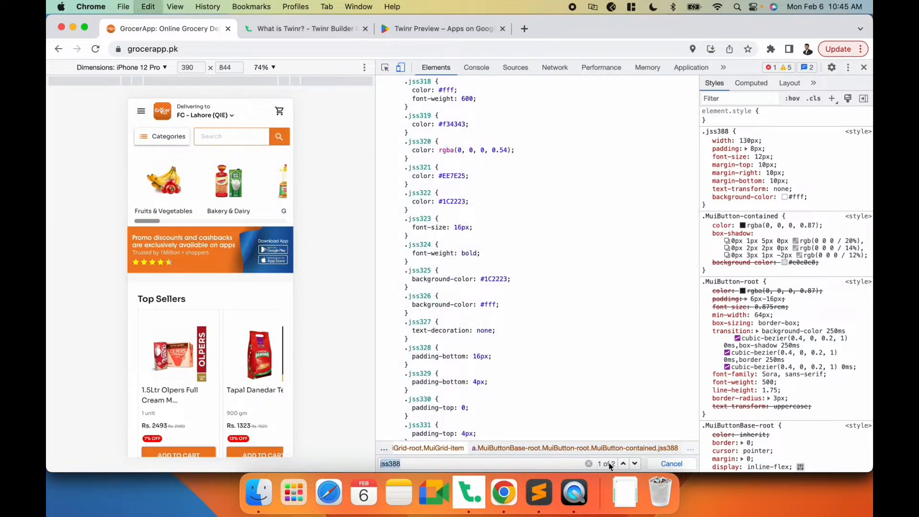
- Add another Remove Elements rule with the identifier .jss388 and save it as a draft
click(470, 491)
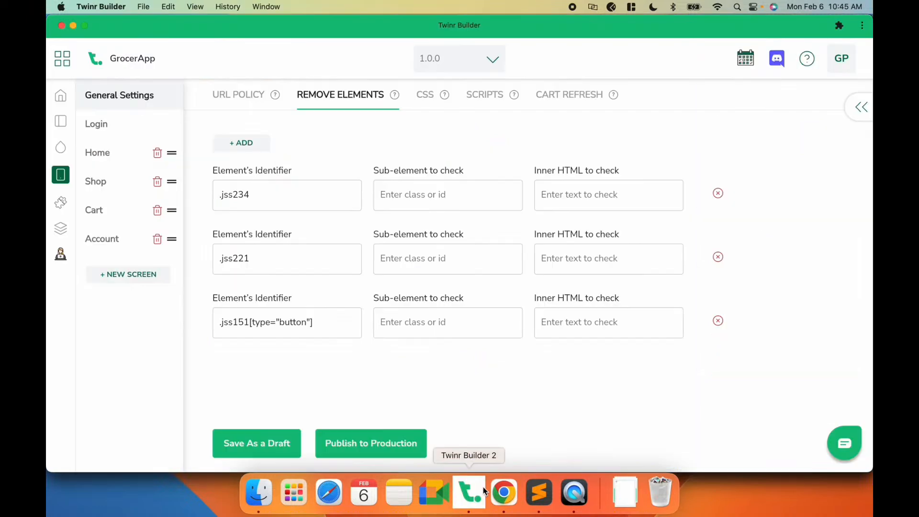
click(241, 143)
click(267, 194)
text(.)
key(super+v)
click(237, 443)
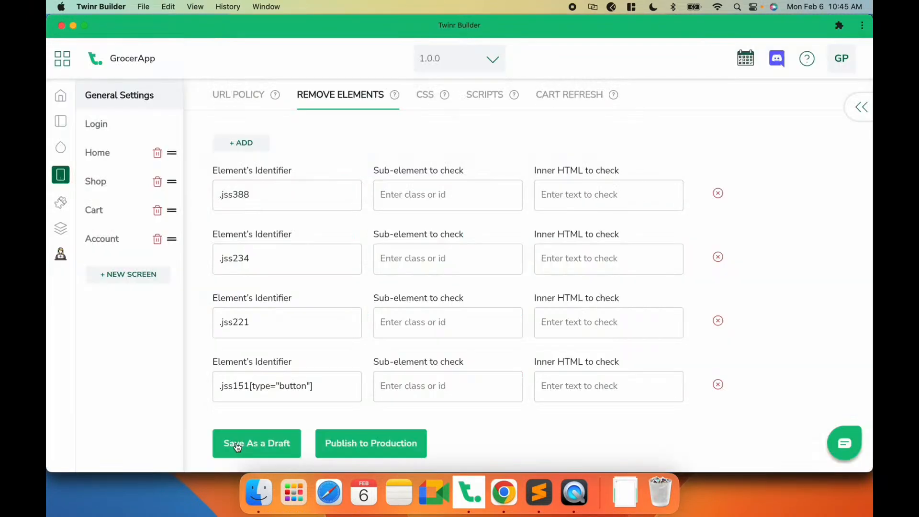
- Check the mobile preview against the website for the removed Categories button
click(574, 494)
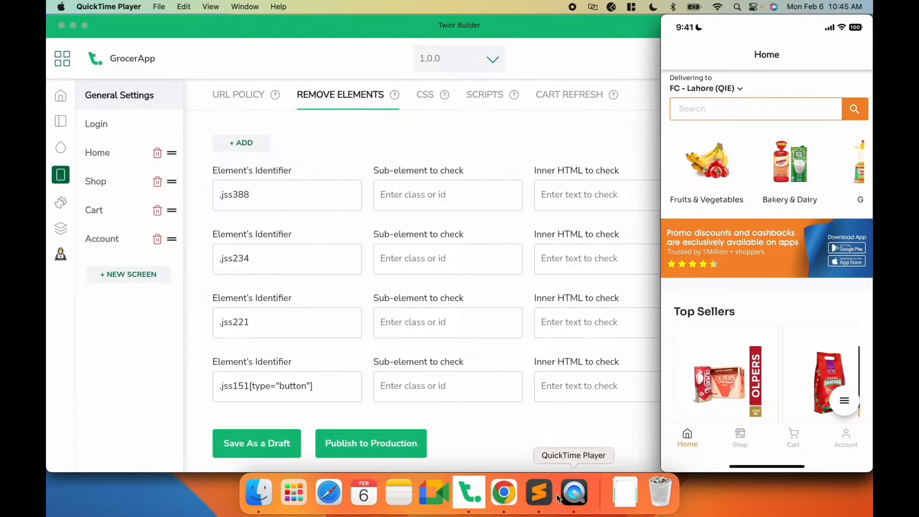
click(503, 492)
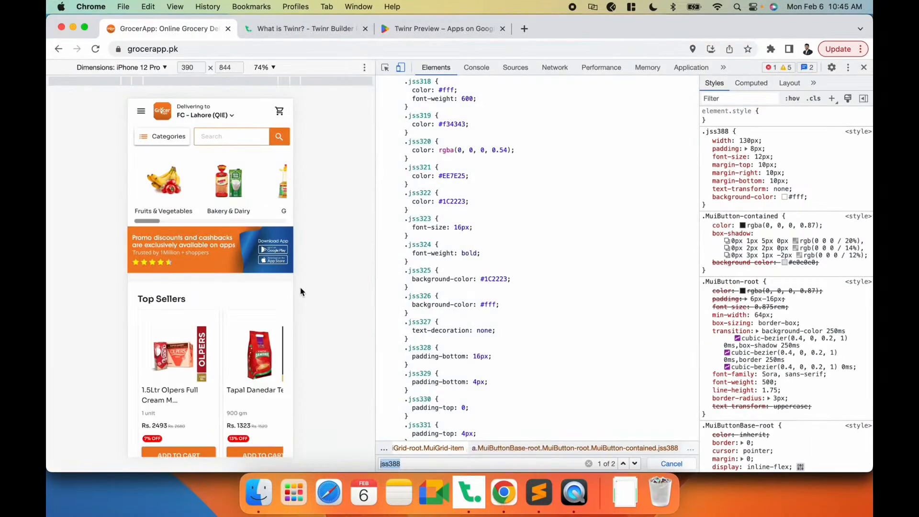
click(581, 502)
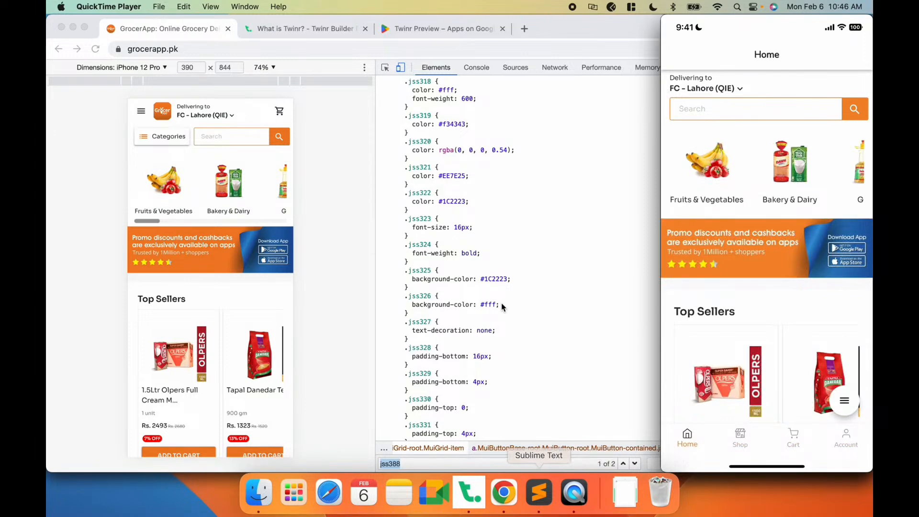
mouse_move(678, 182)
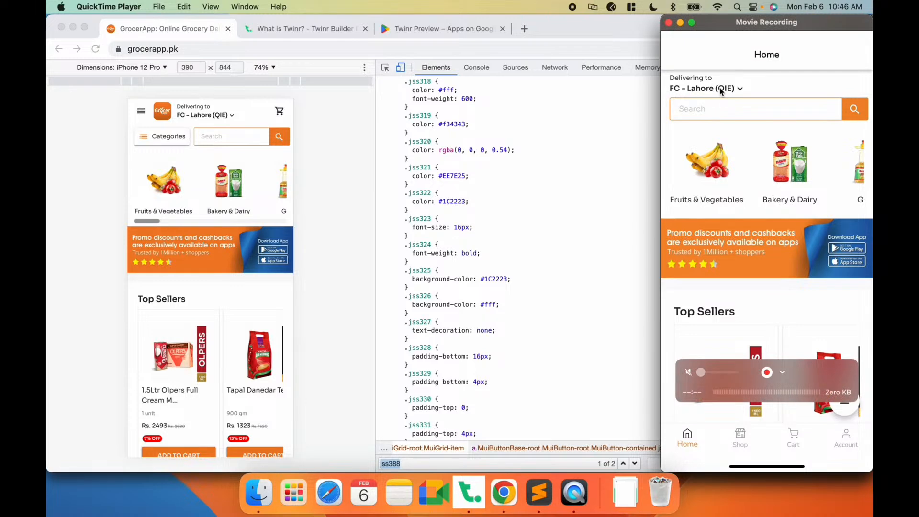
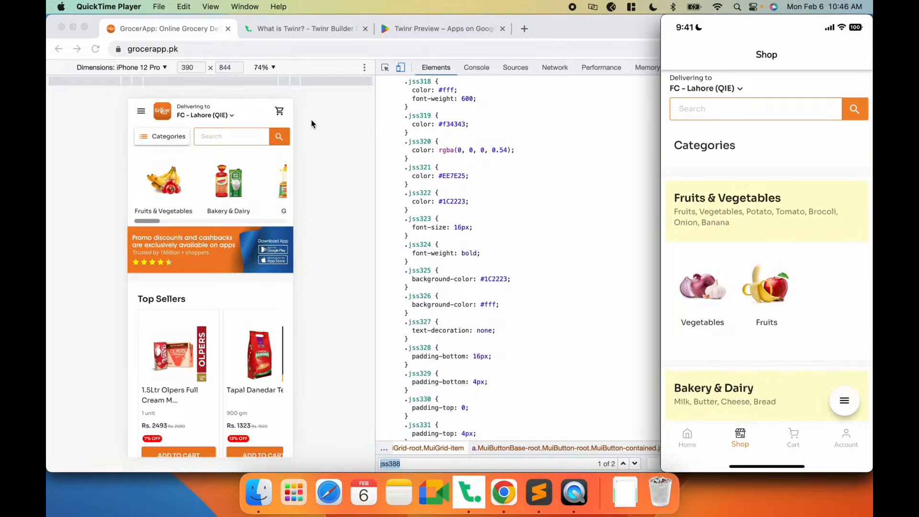
- Inspect the website's header element in the developer tools and copy its header tag name
click(324, 150)
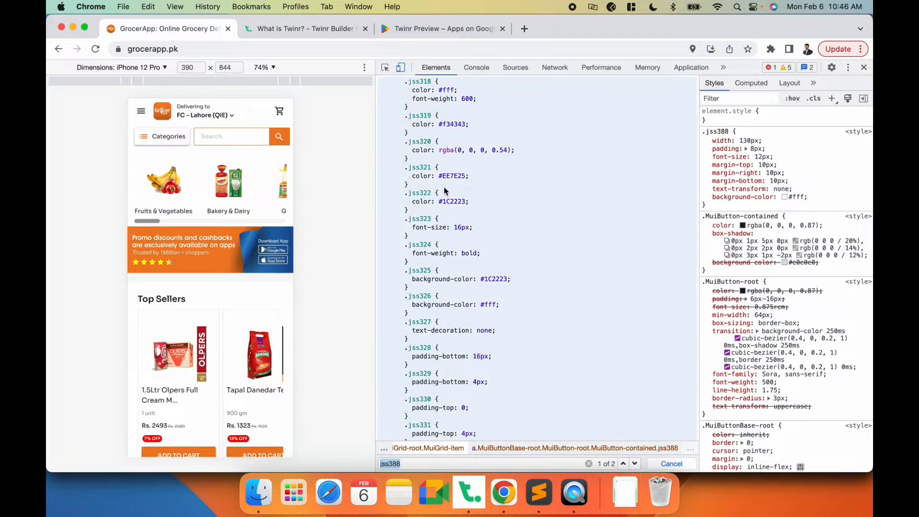
click(385, 68)
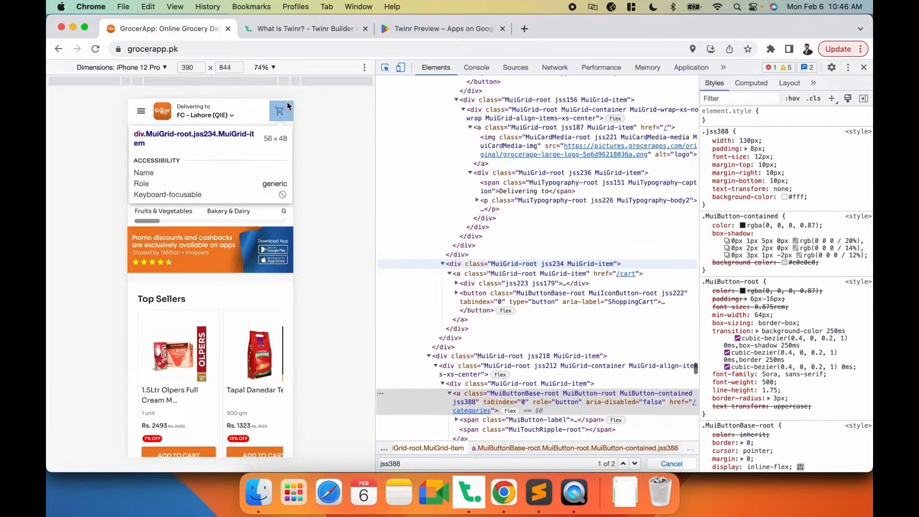
click(255, 101)
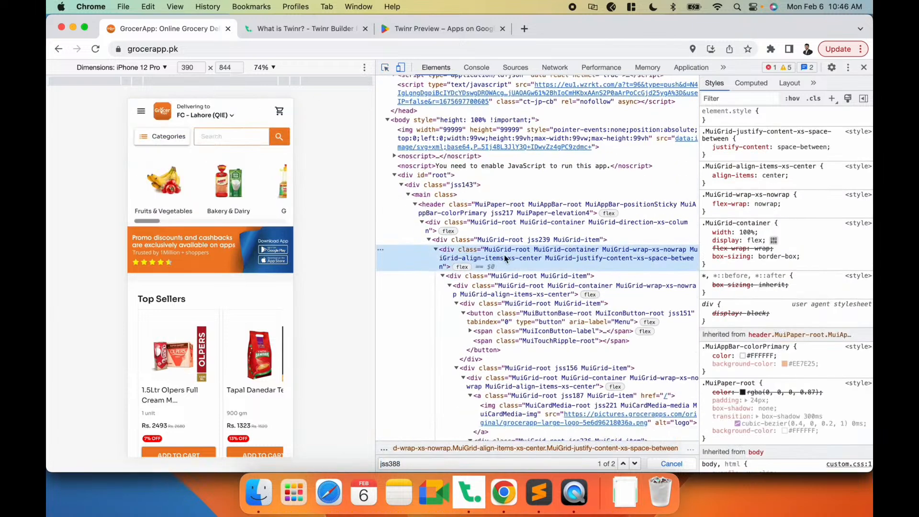
click(431, 205)
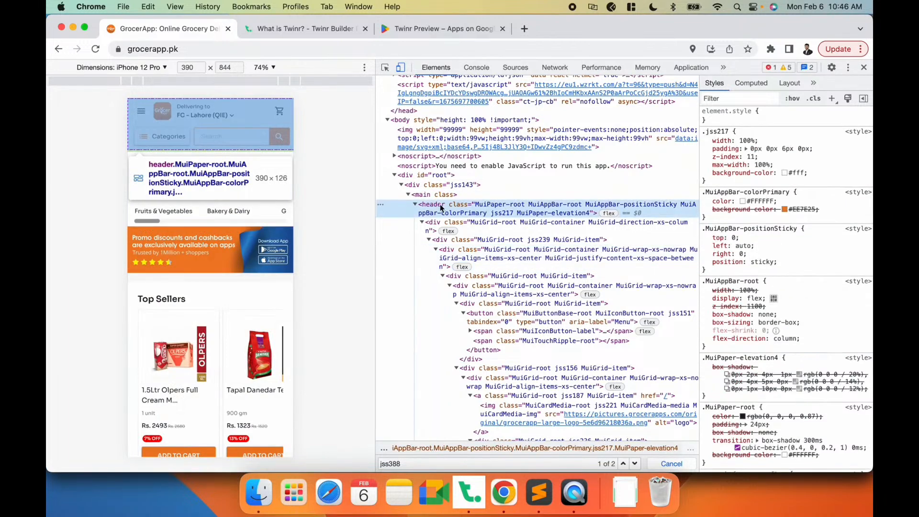
click(415, 204)
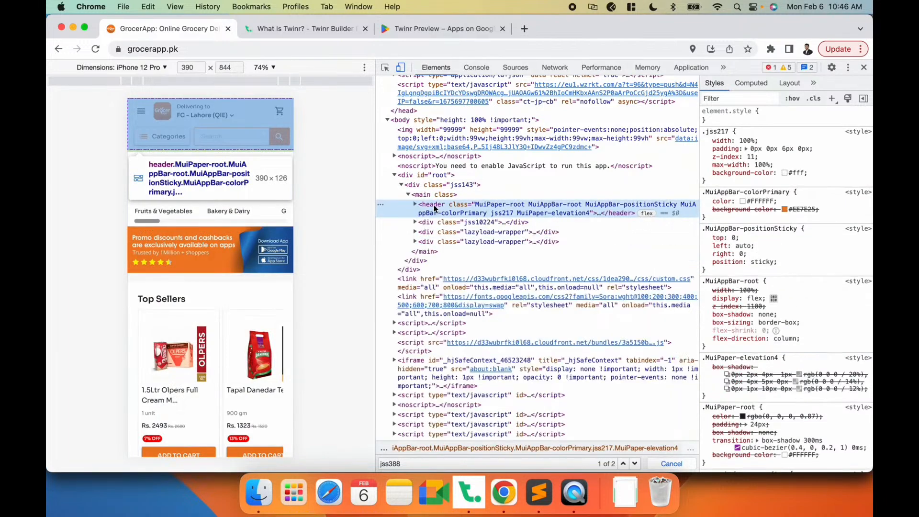
double_click(429, 207)
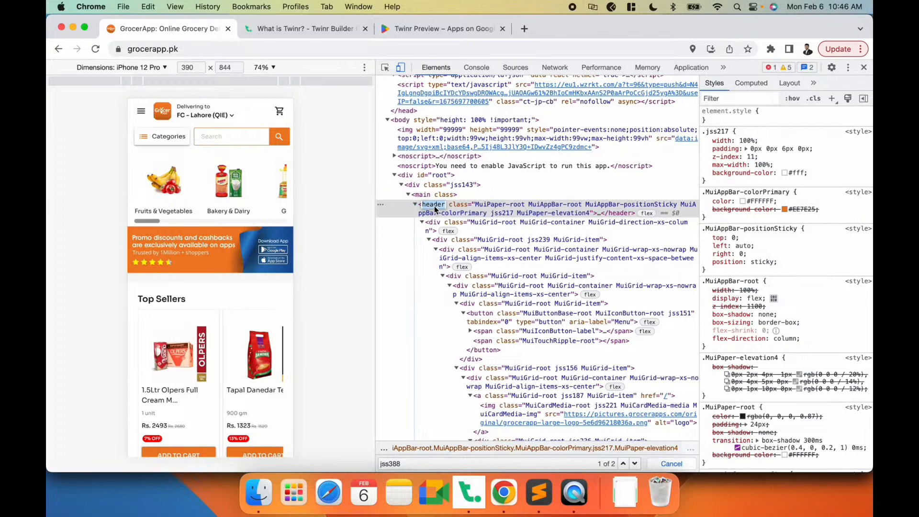
click(415, 206)
click(429, 207)
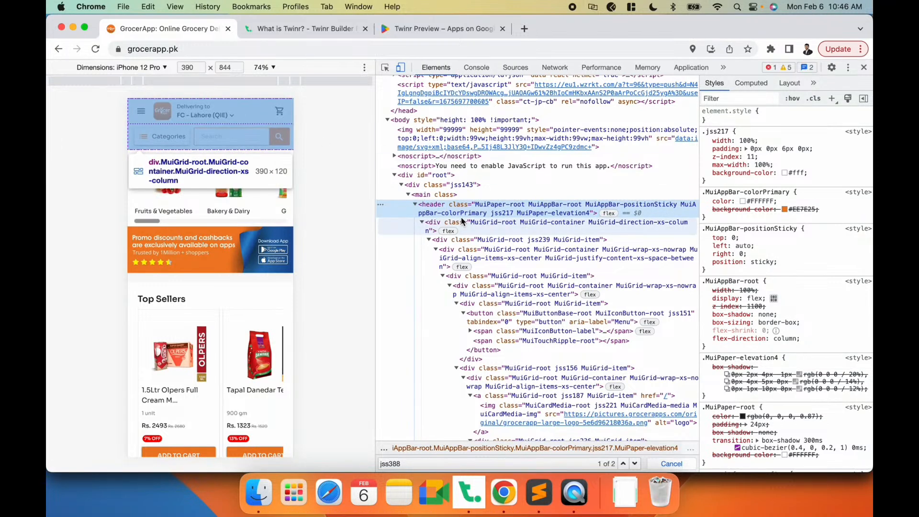
double_click(433, 206)
key(super+c)
key(super+Tab)
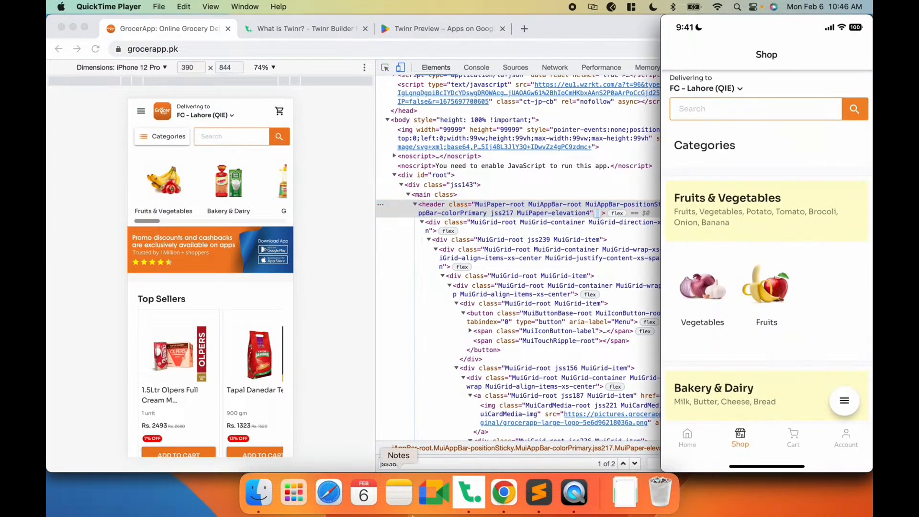
key(super+Tab)
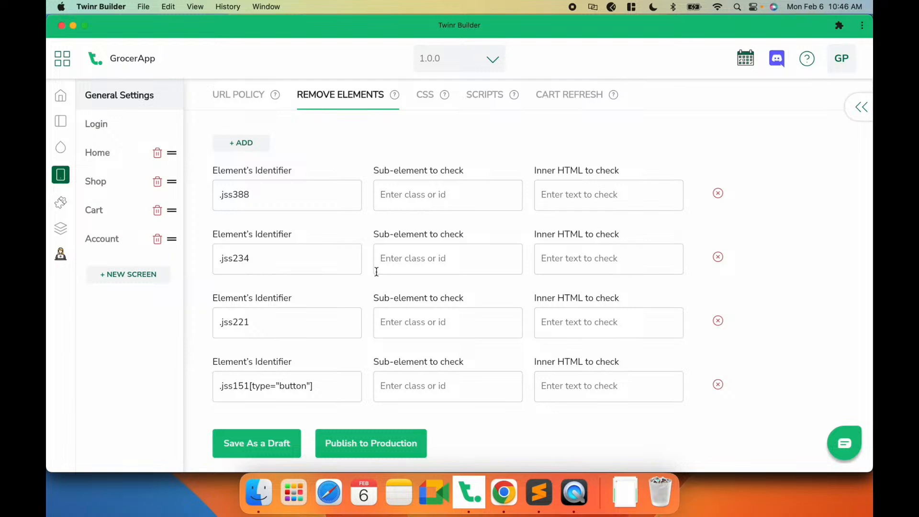
- Add a Remove Elements rule with the identifier header on the Shop screen and save it as a draft
click(107, 185)
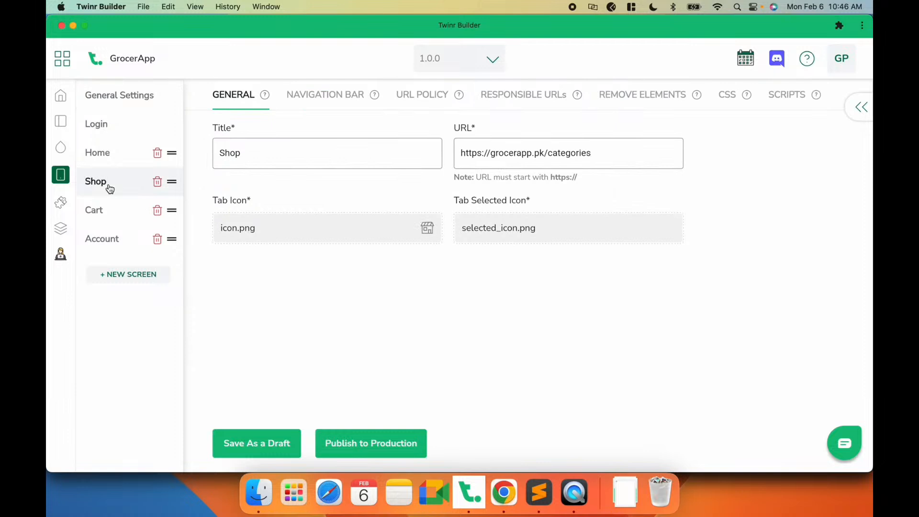
click(637, 96)
click(253, 143)
click(264, 206)
text(header)
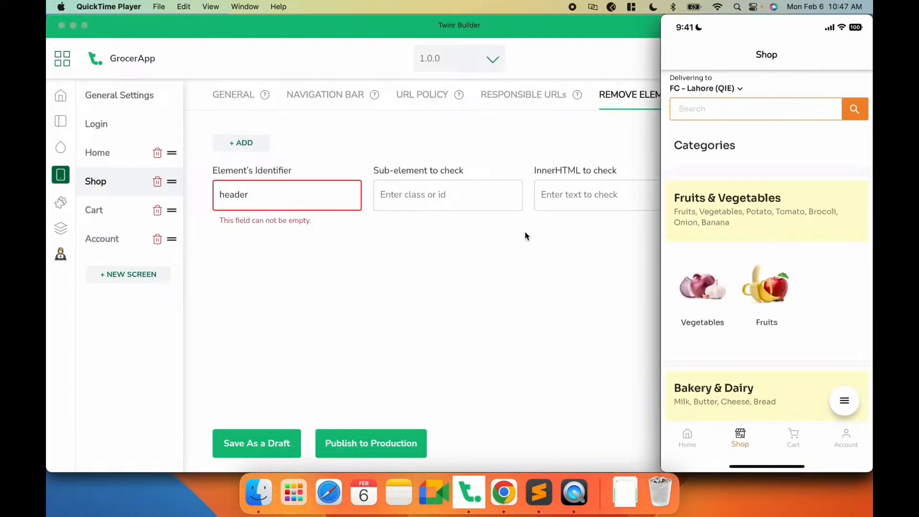
double_click(239, 193)
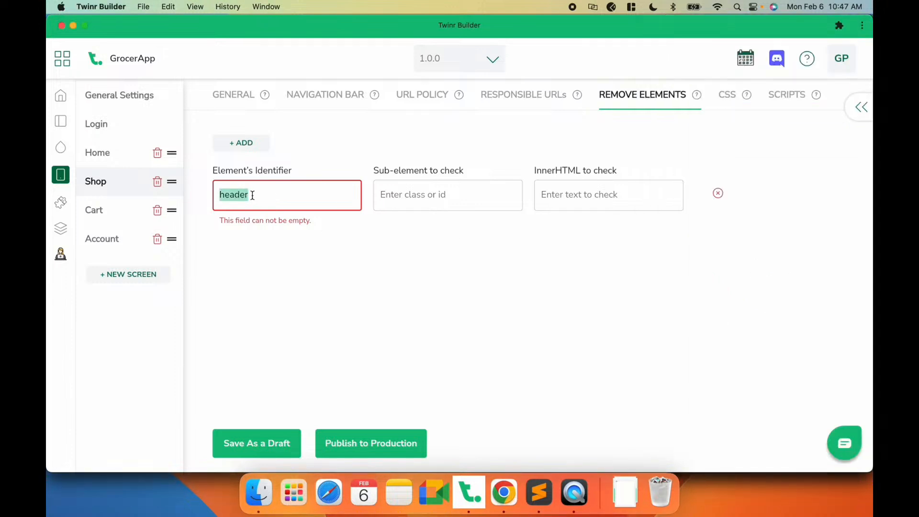
click(258, 195)
double_click(230, 194)
click(266, 195)
click(249, 446)
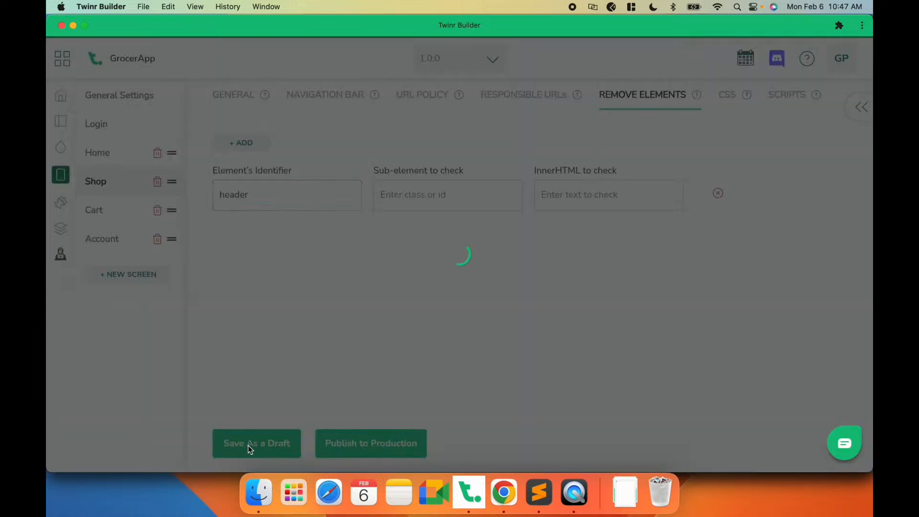
- Add a Remove Elements rule with the identifier header on the Cart screen and save it as a draft
click(114, 212)
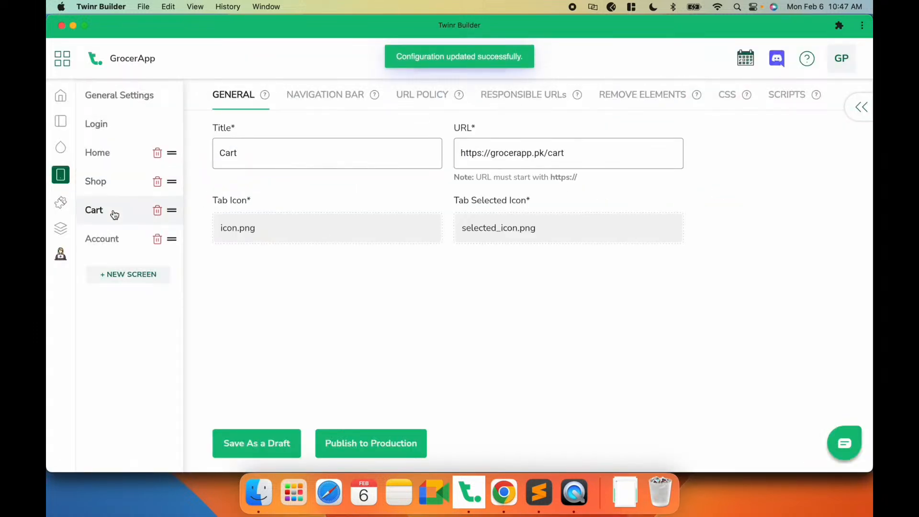
click(622, 97)
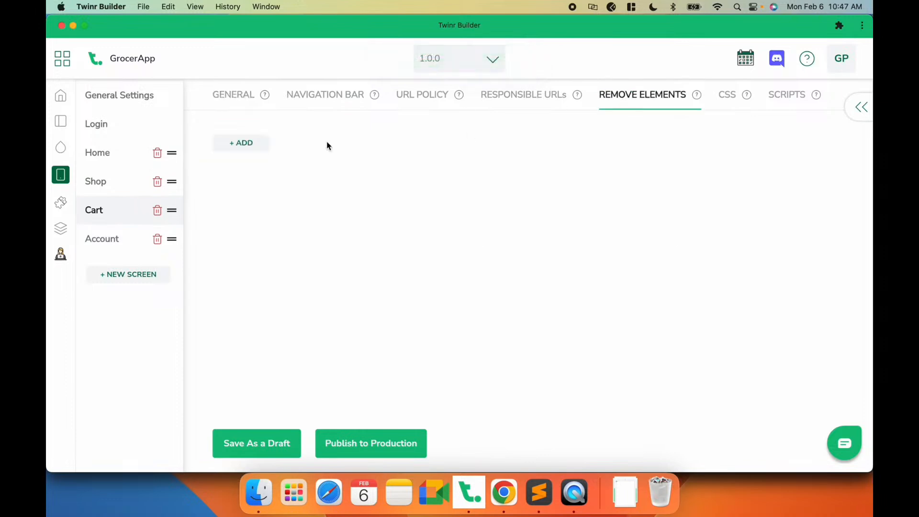
click(261, 146)
click(253, 189)
text(header)
click(248, 444)
- Add a Remove Elements rule with the identifier header on the Account screen and save it as a draft
click(102, 237)
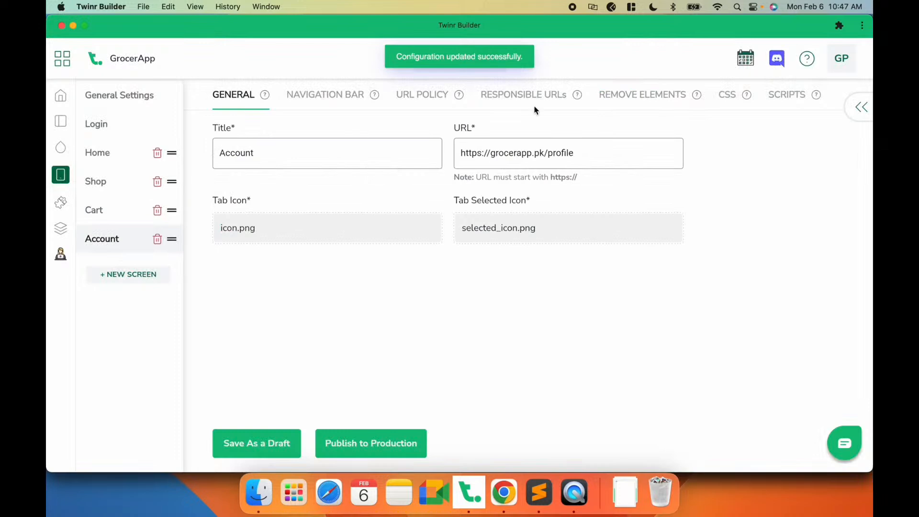
click(632, 95)
click(241, 142)
click(250, 195)
text(header)
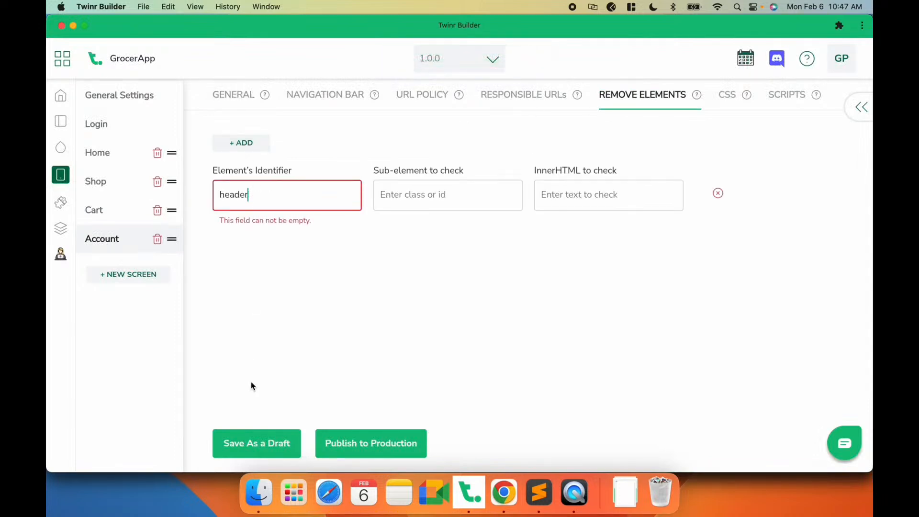
click(247, 443)
- Compare the mobile app preview with the website's Categories page to check the header removal
click(573, 492)
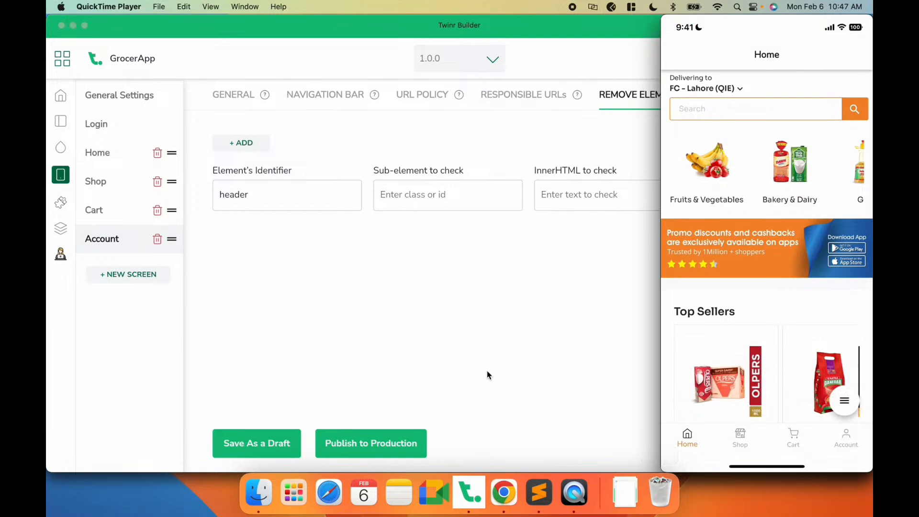
click(504, 492)
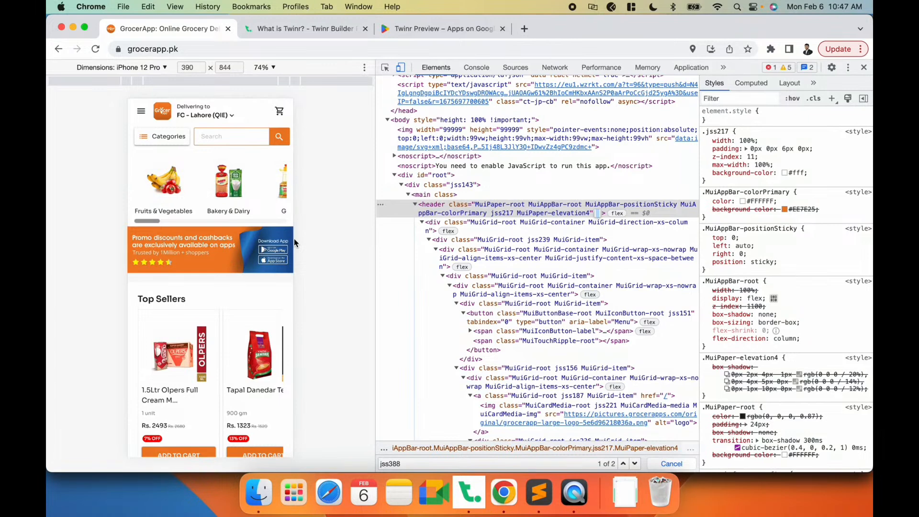
click(167, 135)
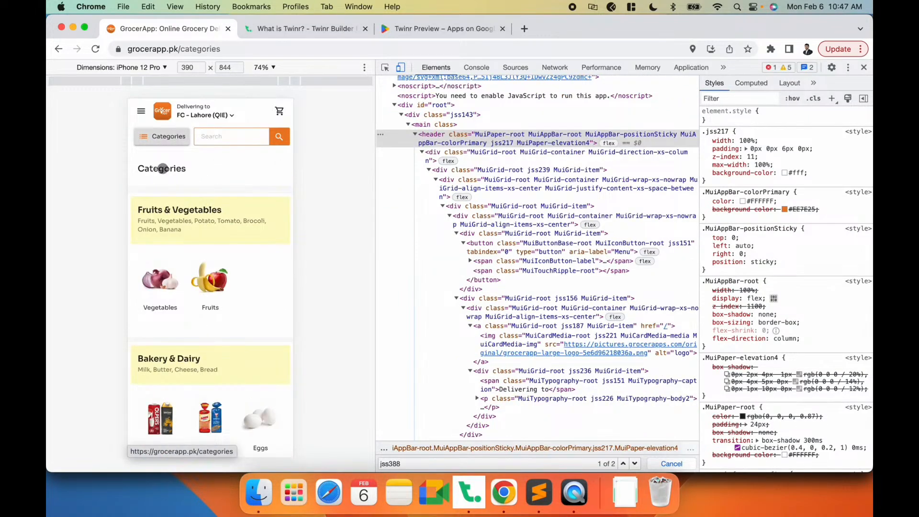
click(578, 503)
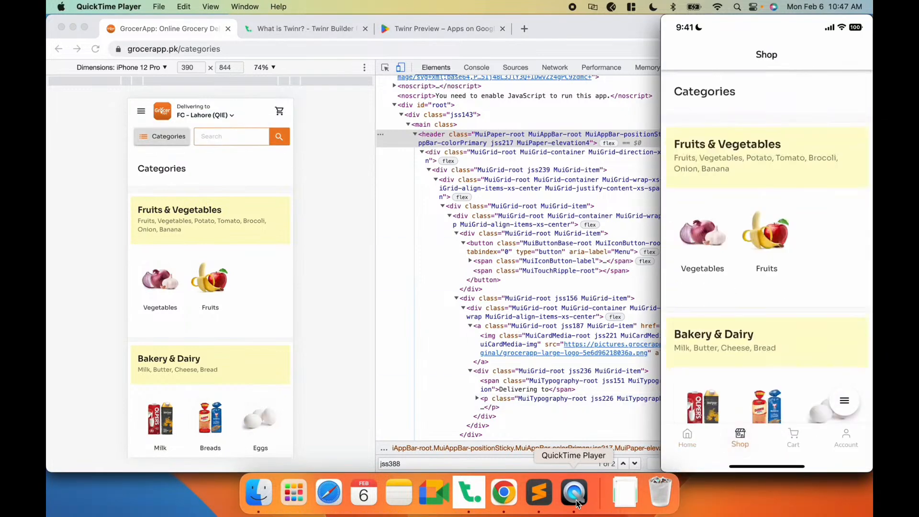
mouse_move(688, 103)
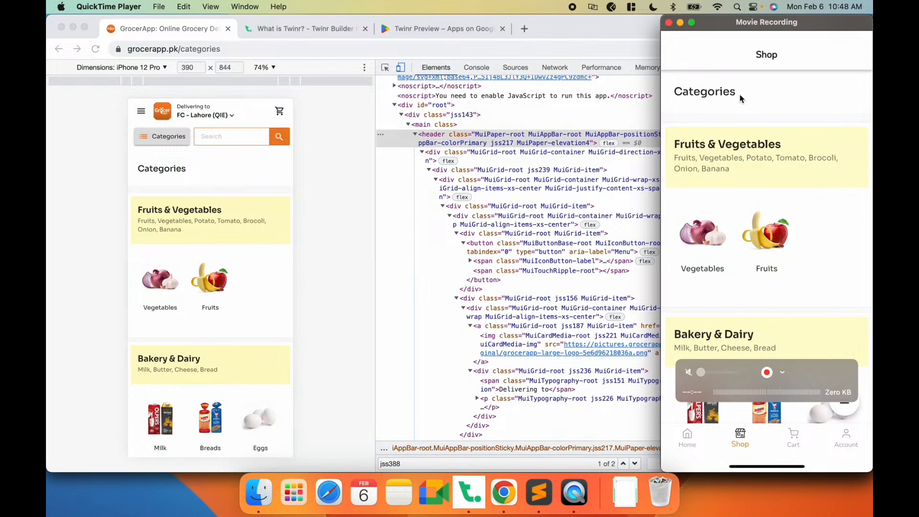
click(336, 250)
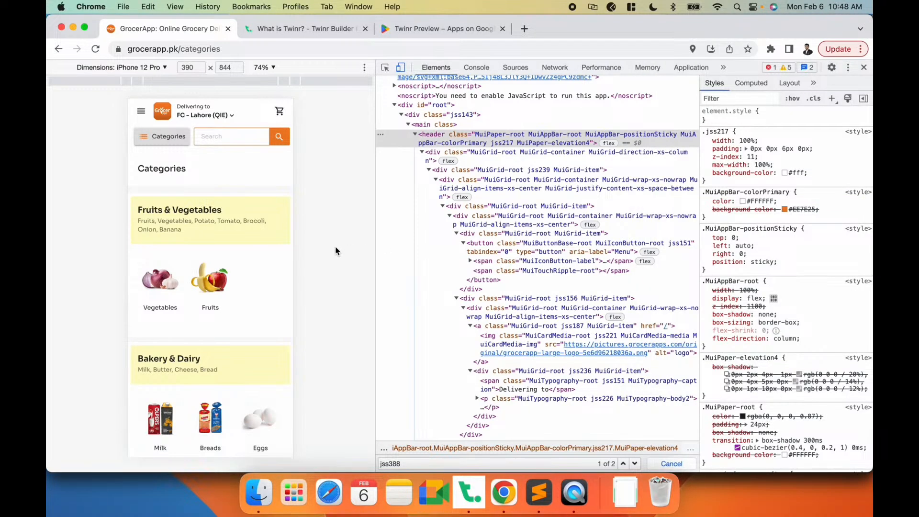
- Inspect the Categories heading on the page and search the page's styles for its class MuiTypography-h1
click(386, 69)
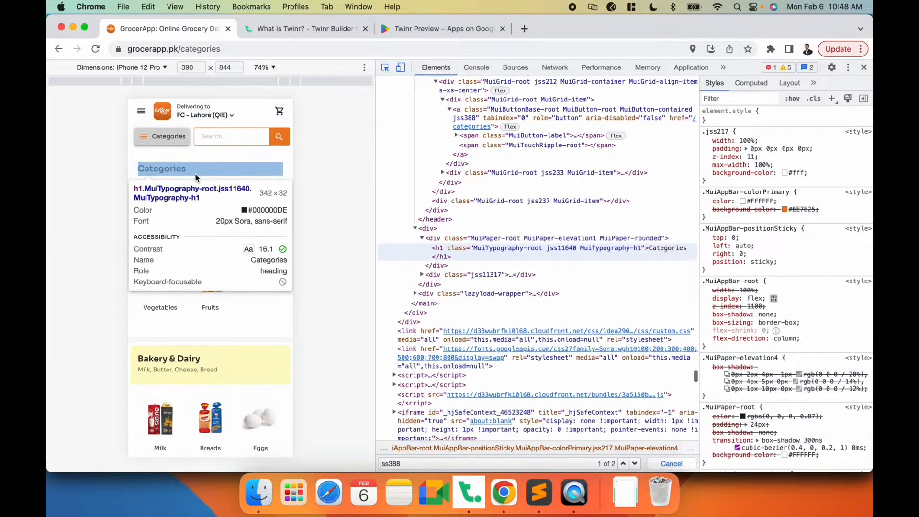
click(190, 162)
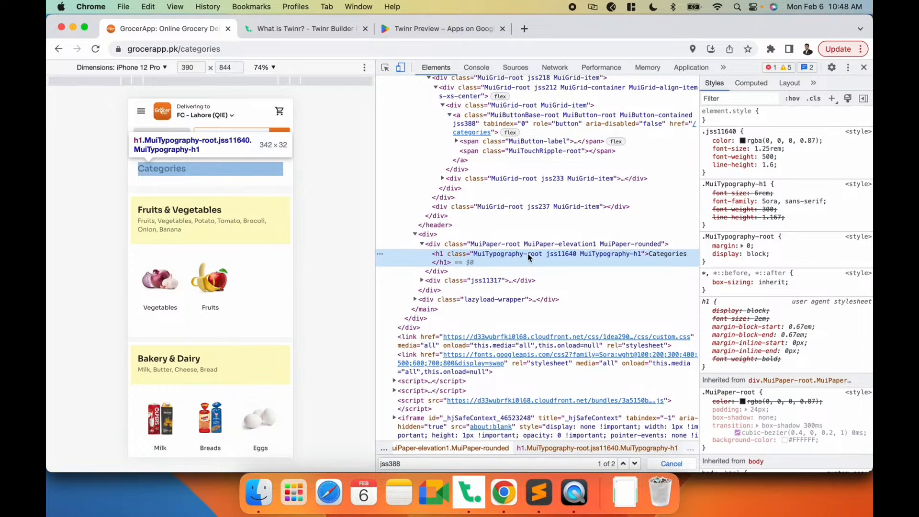
double_click(609, 255)
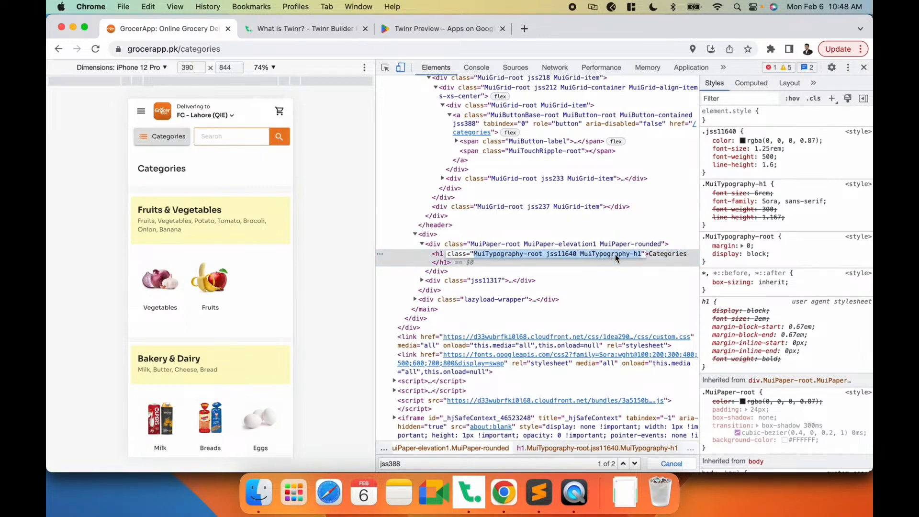
click(615, 254)
drag(581, 256, 638, 256)
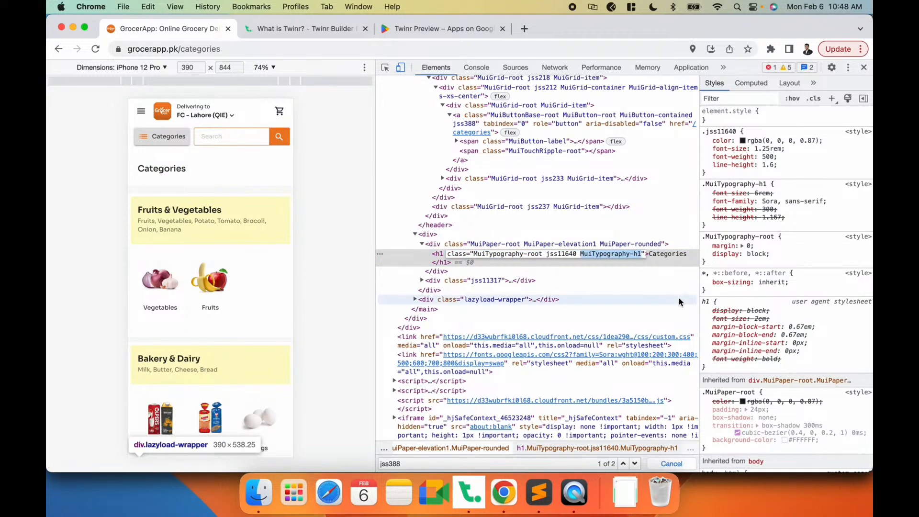
key(super+c)
key(super+f)
key(super+v)
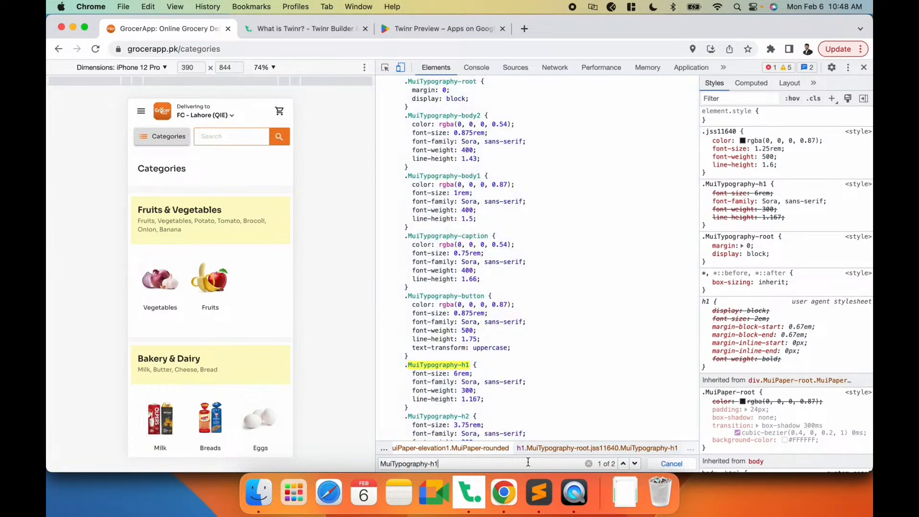
key(super+a)
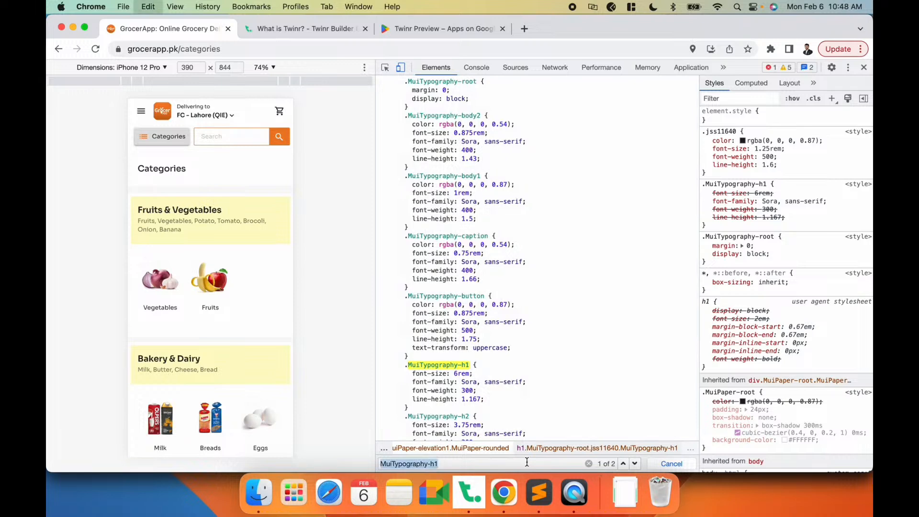
key(super+c)
- Rename the Shop screen's title to Categories and save it as a draft
key(super+Tab)
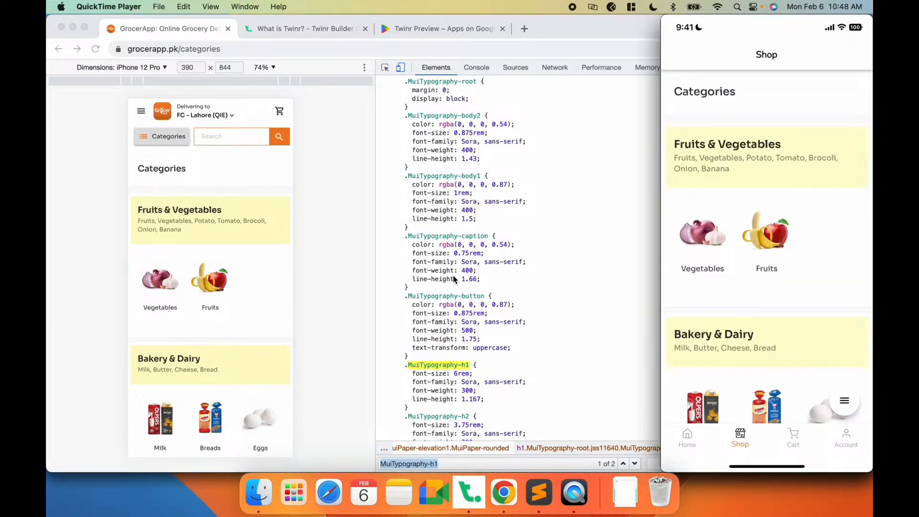
click(501, 500)
click(470, 498)
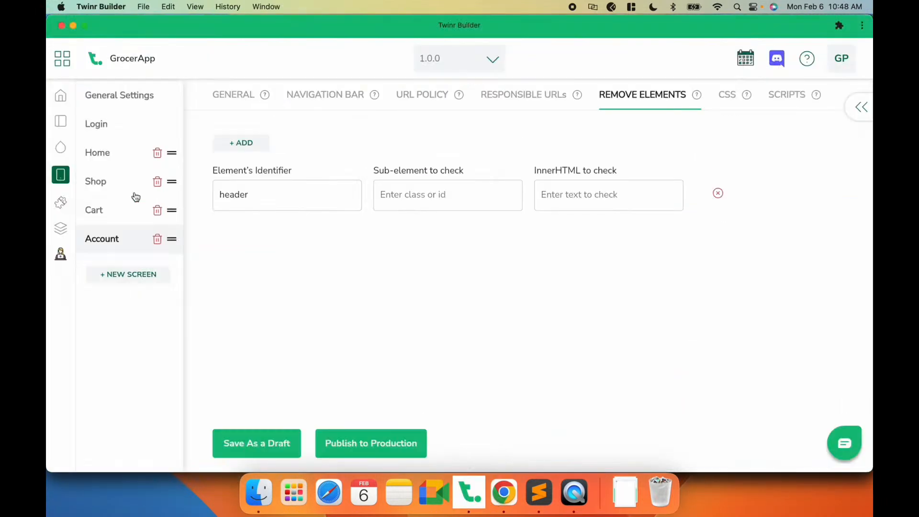
click(106, 189)
double_click(219, 150)
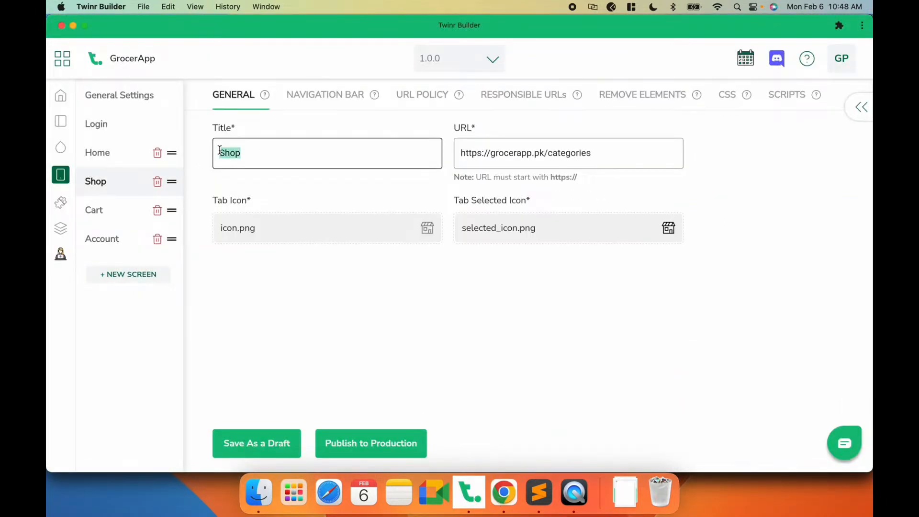
text(Categories)
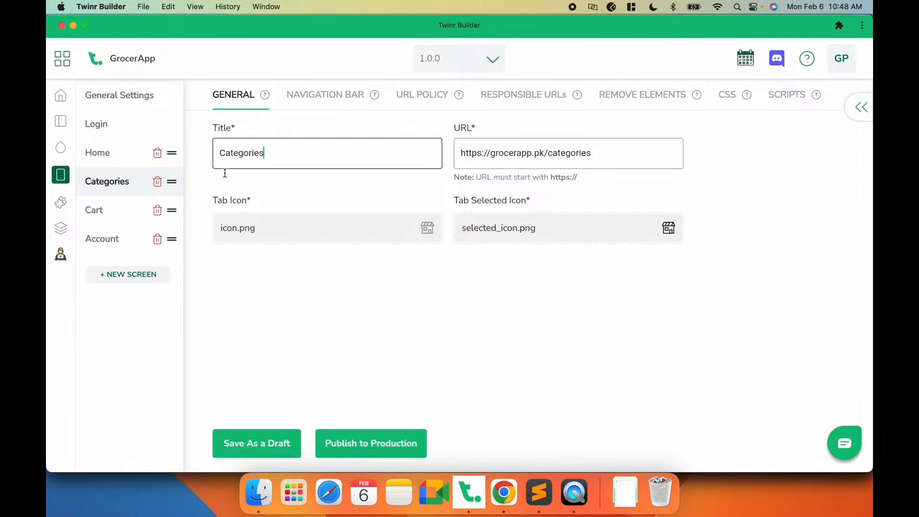
click(268, 440)
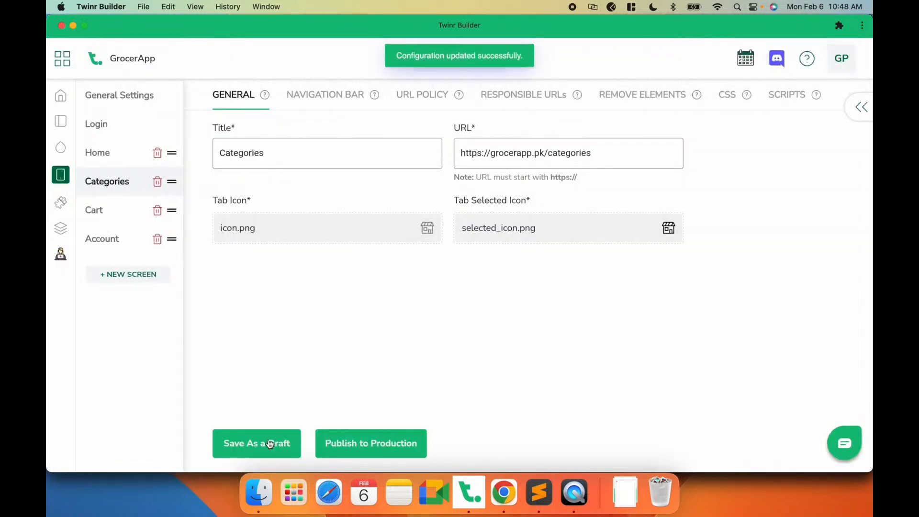
- Add a Remove Elements rule with the identifier .MuiTypography-h1 on the Categories screen and save it as a draft
click(639, 92)
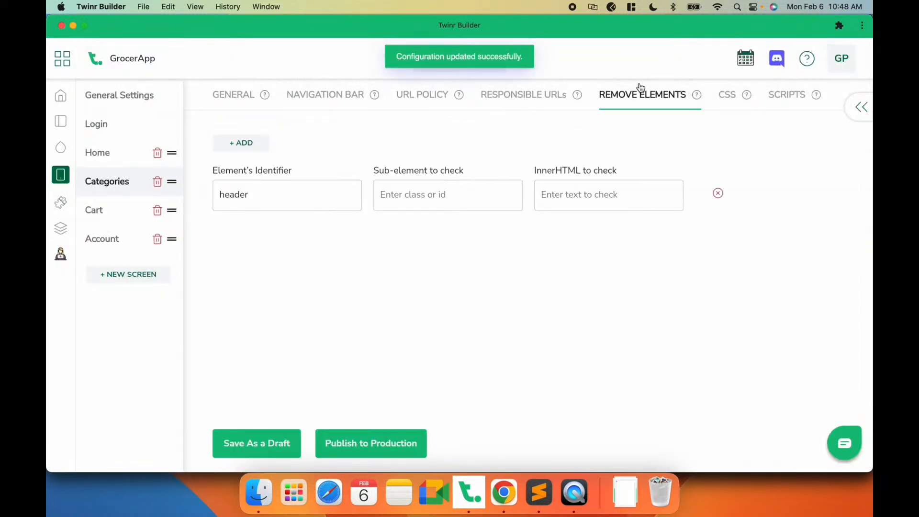
click(249, 146)
click(257, 195)
text(.MuiTypography-h1)
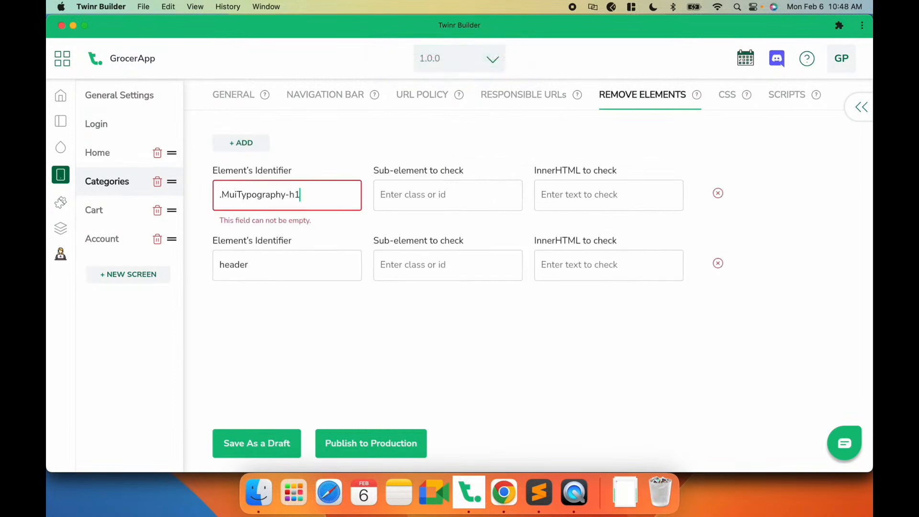
click(249, 441)
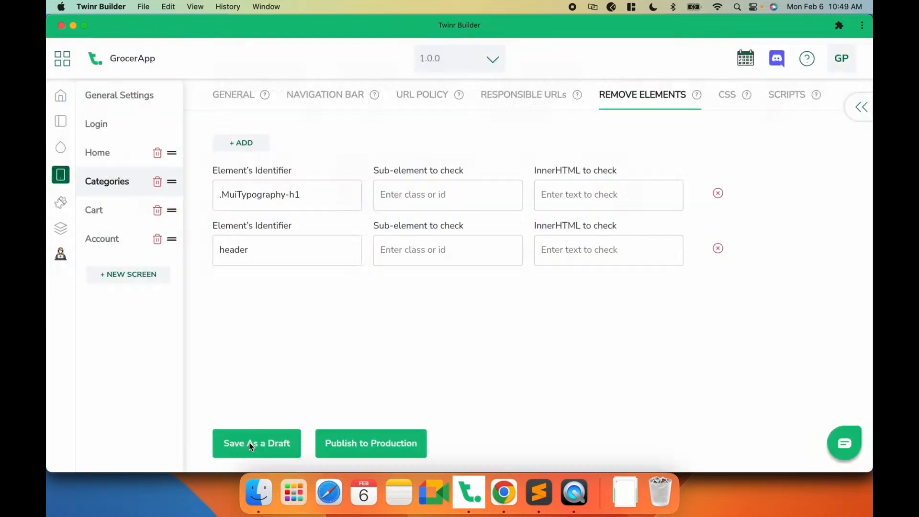
- Check the Categories screen in the mobile app preview, then return to the website inspector
click(566, 503)
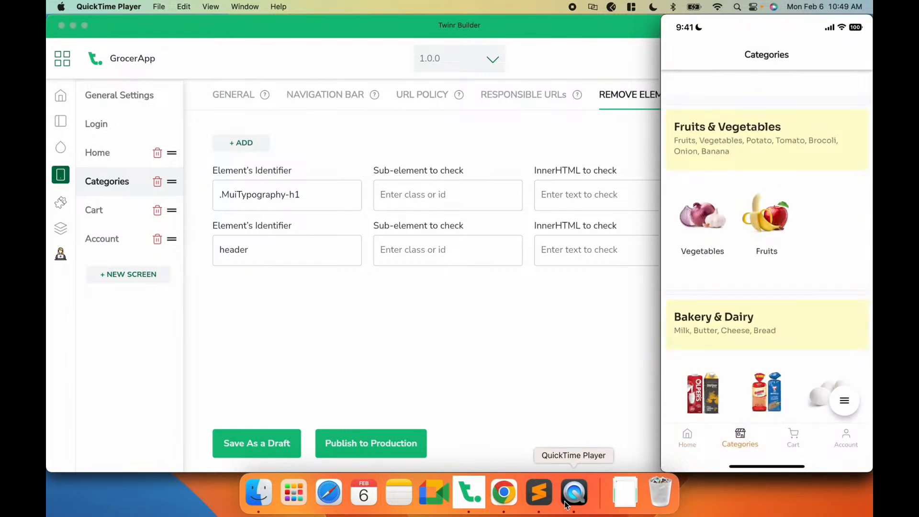
click(490, 374)
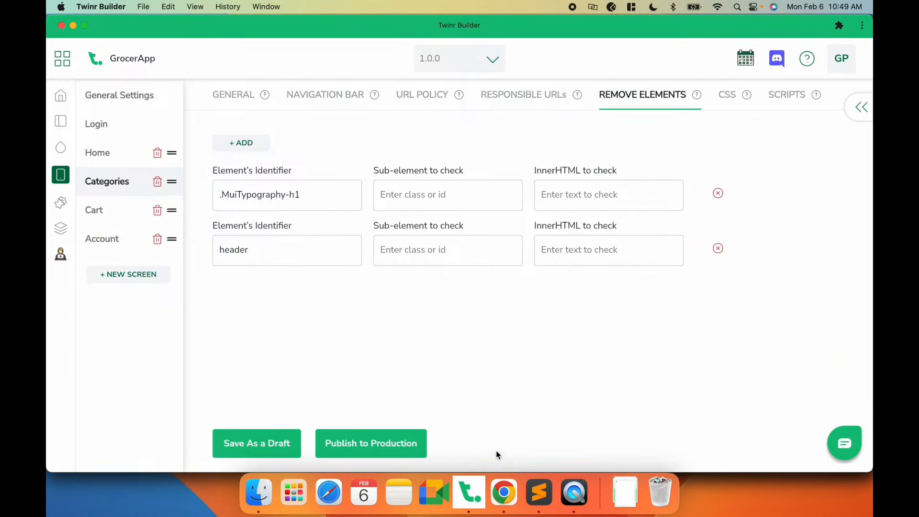
click(504, 492)
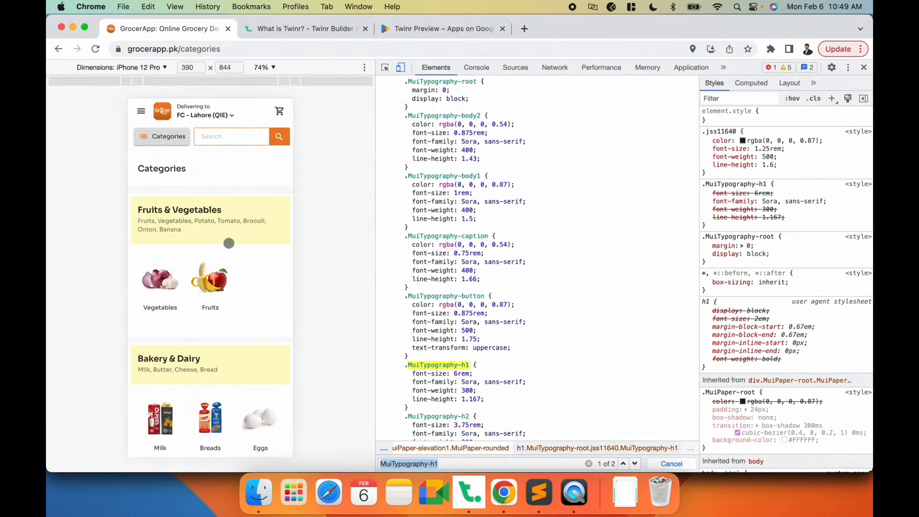
- Open the Vegetables page on the website and inspect its breadcrumb navigation element
click(159, 277)
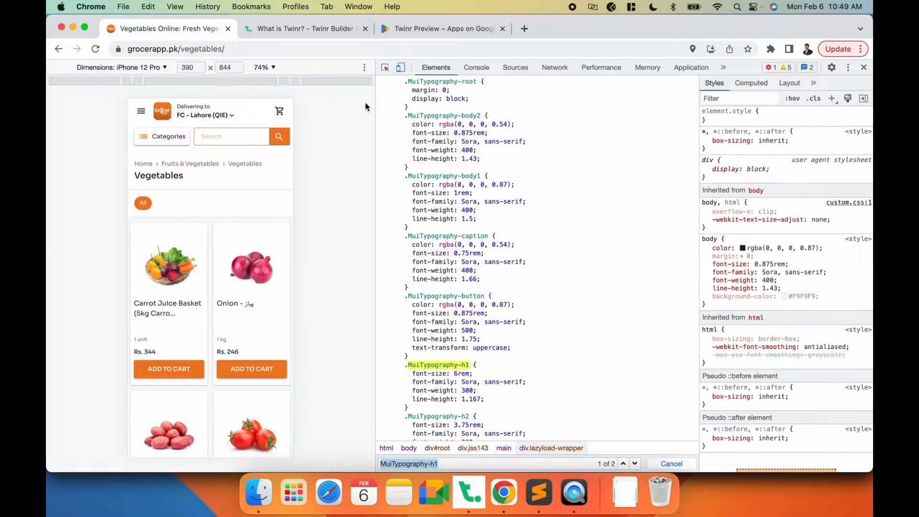
click(385, 69)
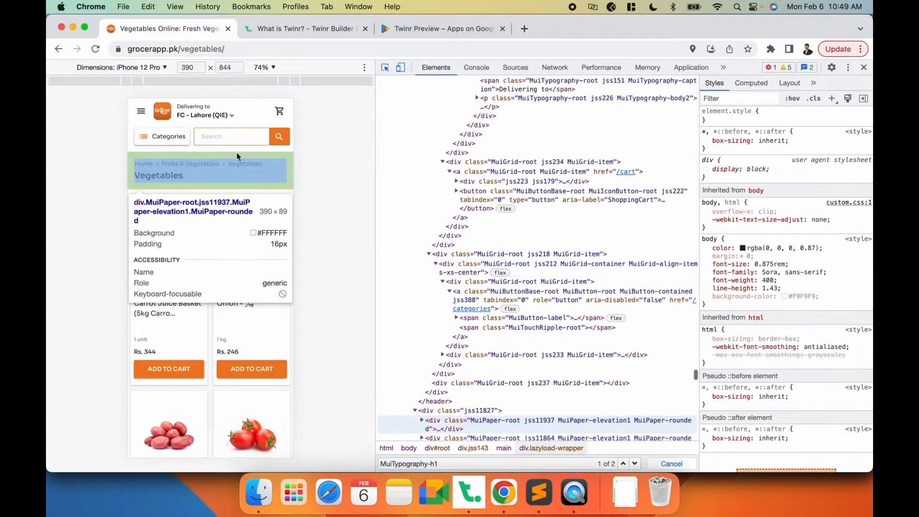
click(267, 164)
scroll(522, 272, down, 1)
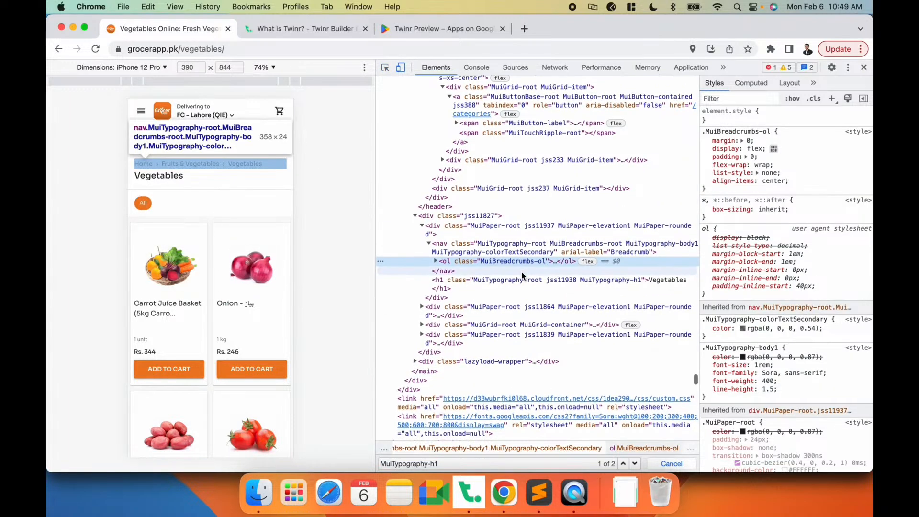
click(509, 243)
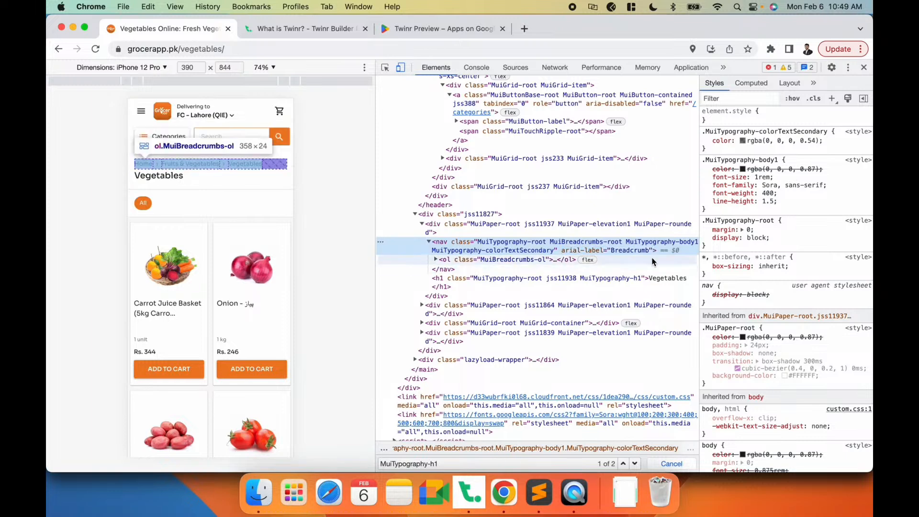
- Copy the breadcrumb's aria-label attribute and search the page elements for it
double_click(589, 250)
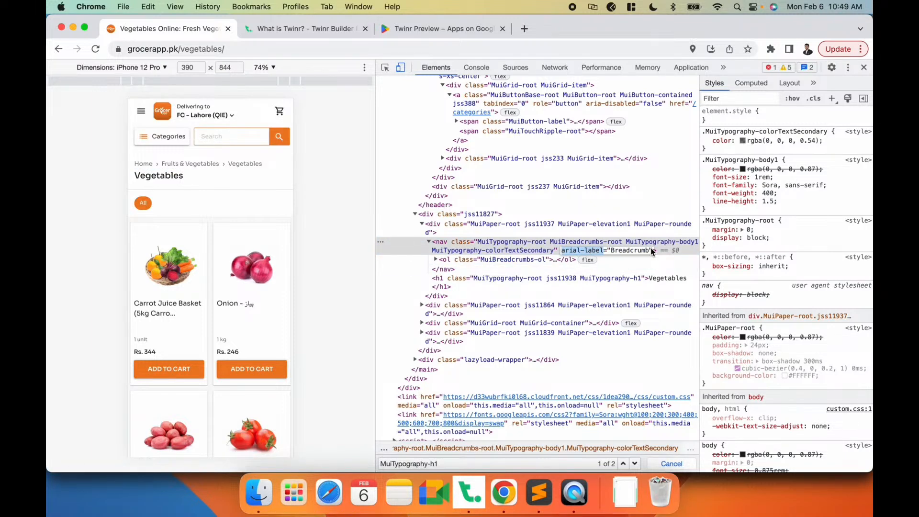
click(462, 462)
text(arial-label="Breadcrumb")
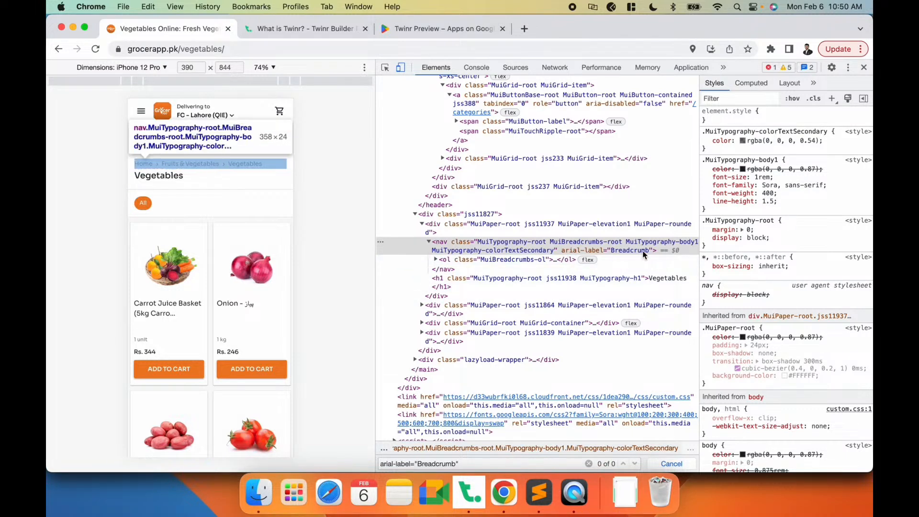
triple_click(436, 468)
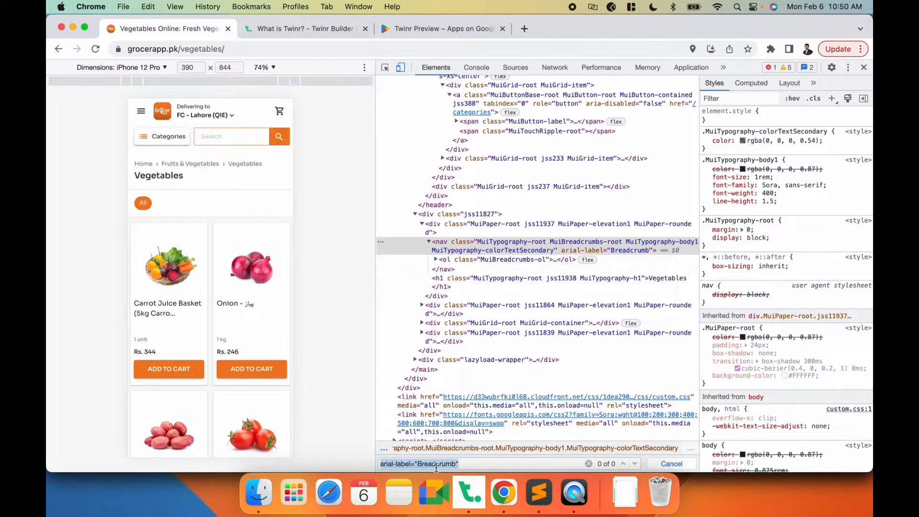
click(517, 253)
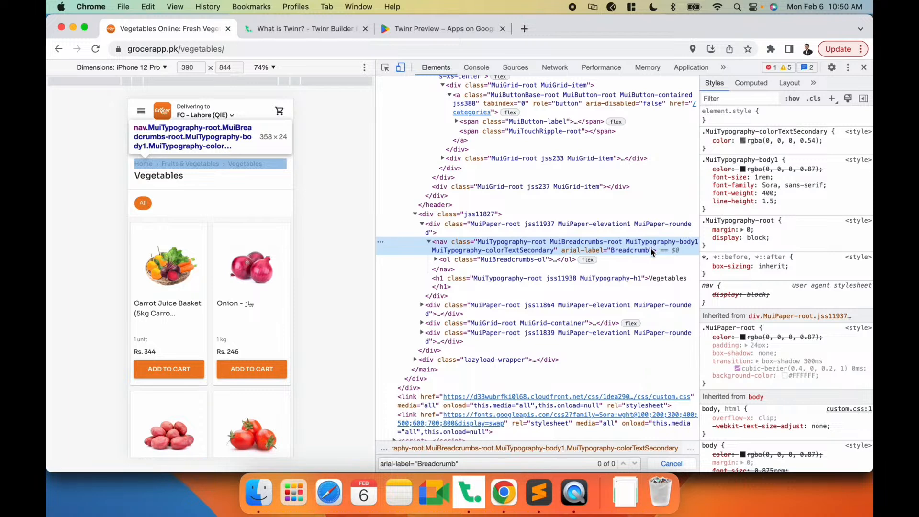
- Add a Remove Elements rule with the identifier [arial-label="Breadcrumb"] in General Settings and save it as a draft
key(super+Tab)
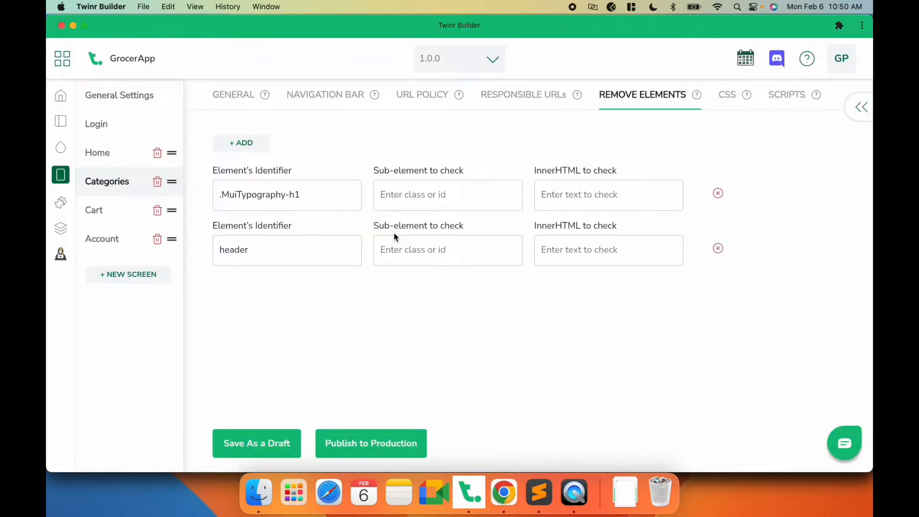
click(135, 97)
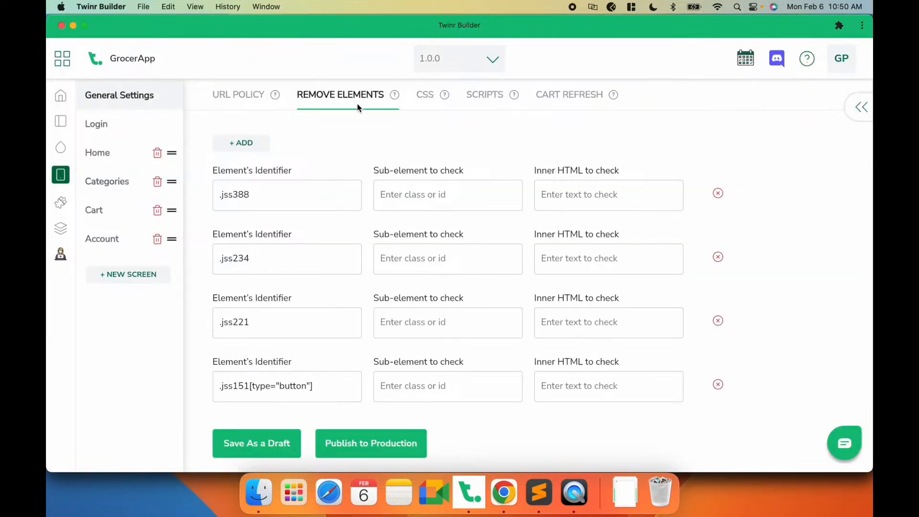
key(super+Tab)
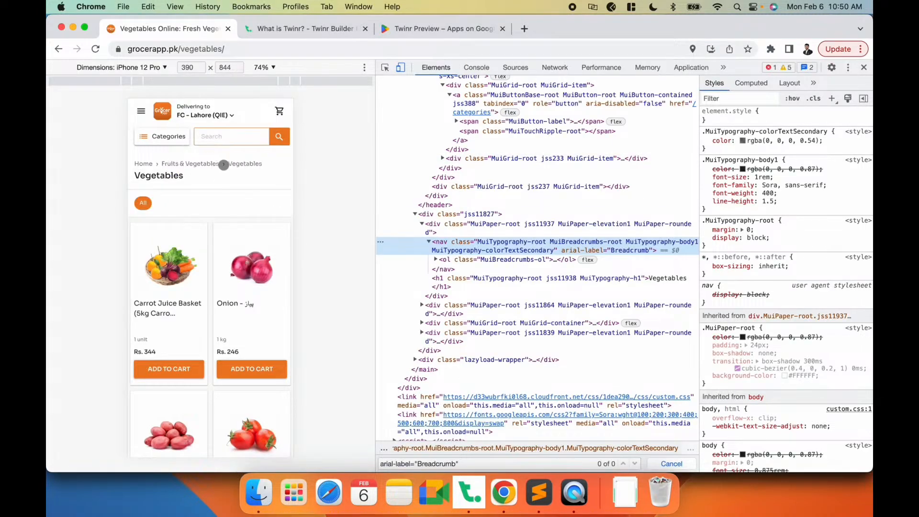
key(super+Tab)
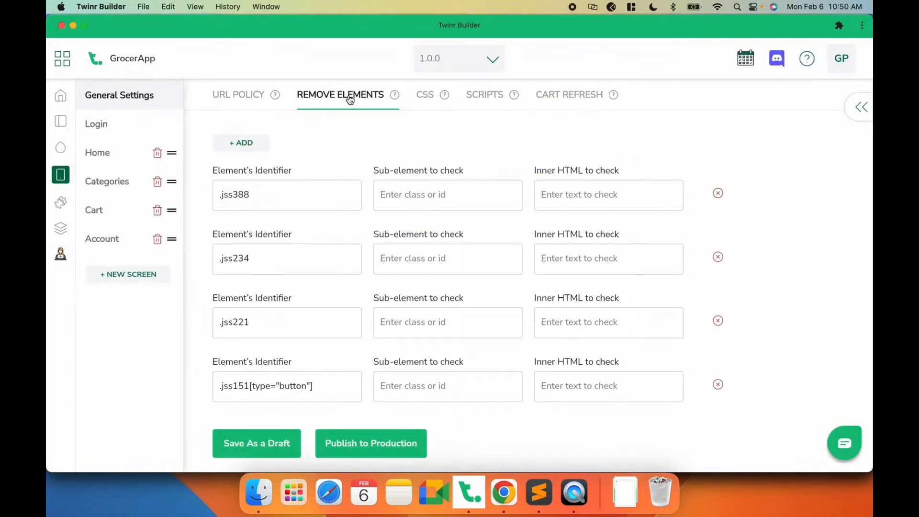
click(246, 147)
click(245, 203)
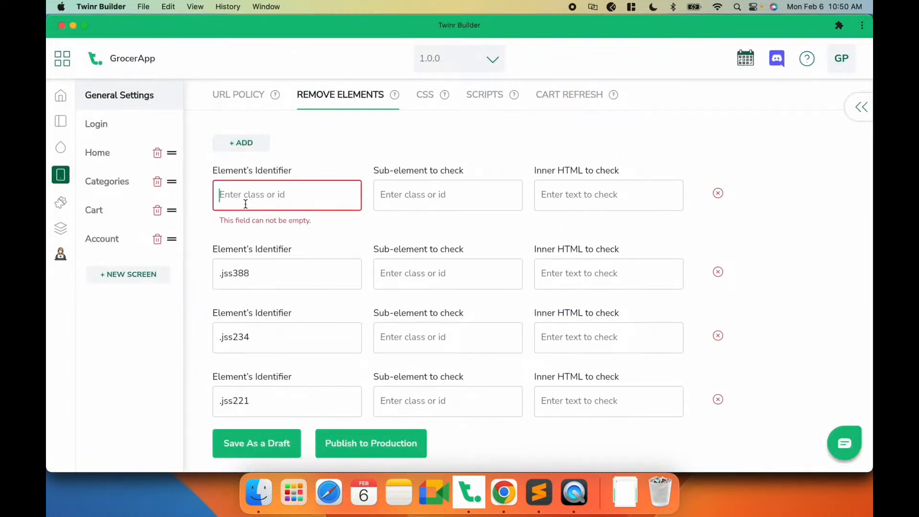
key(super+Tab)
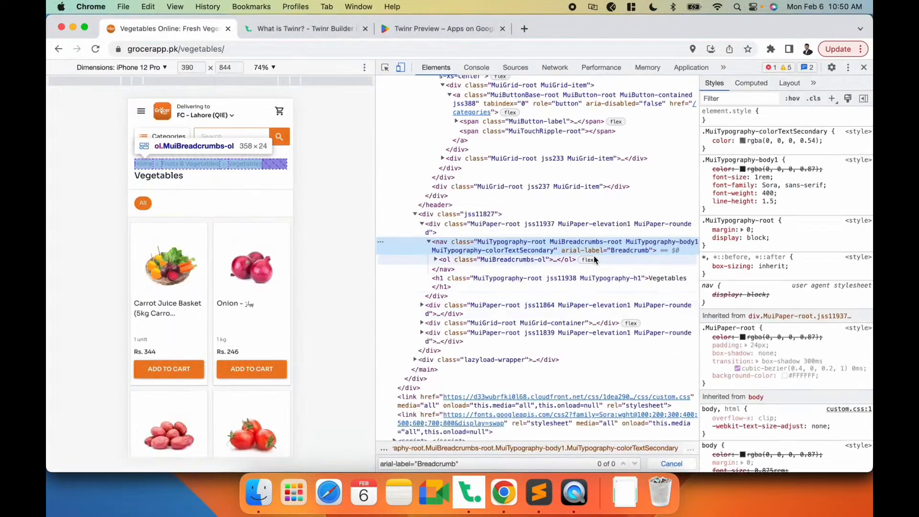
key(super+Tab)
text([)
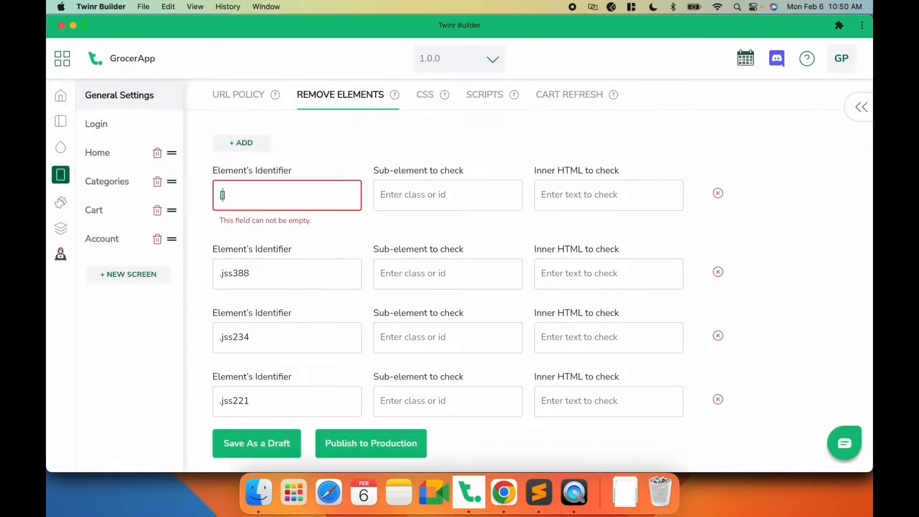
text(arial-label="Breadcrumb"])
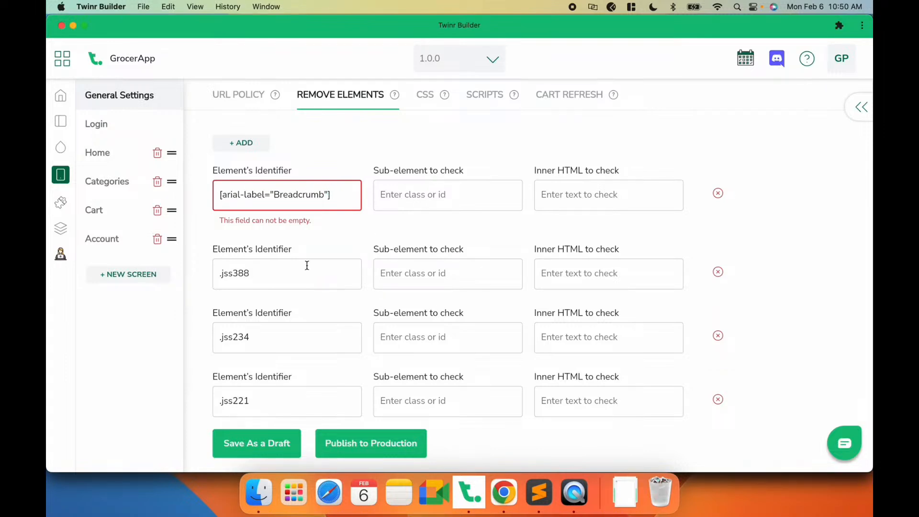
click(266, 451)
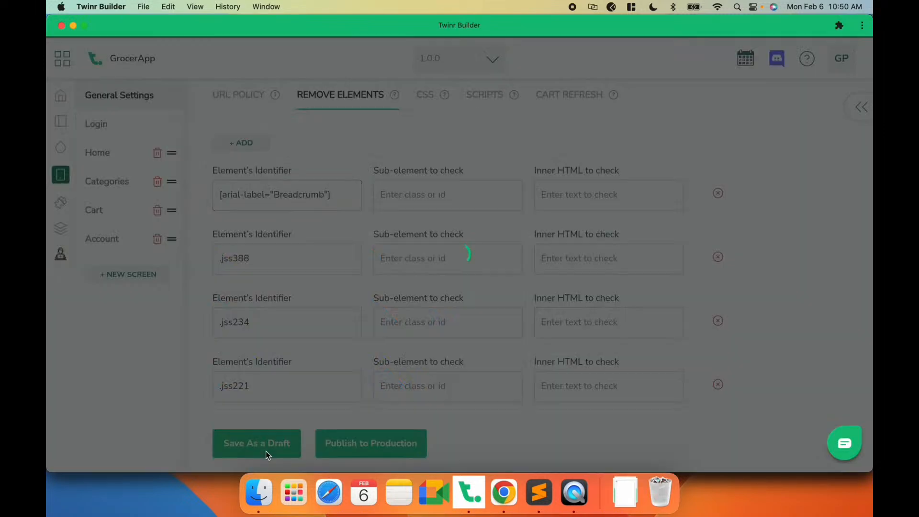
- Check the mobile app preview's Vegetables, Categories and Cart screens for the breadcrumb removal
click(573, 492)
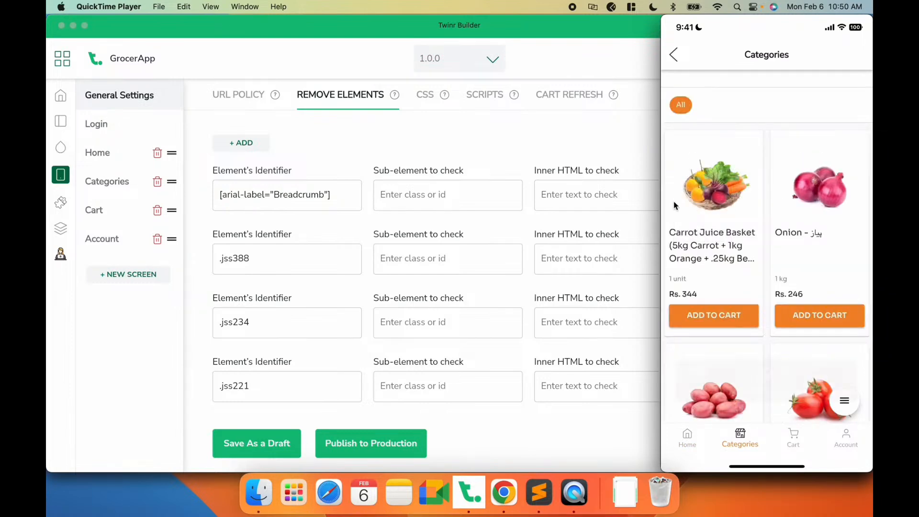
mouse_move(730, 109)
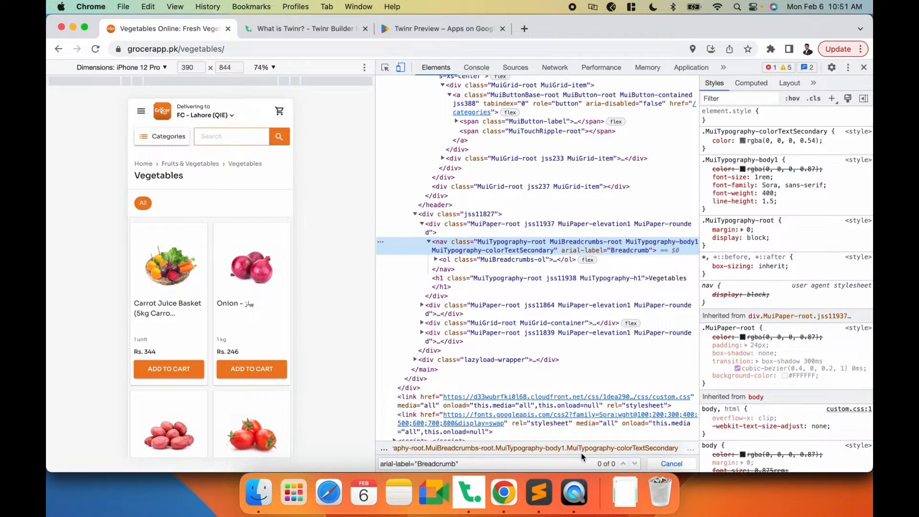
click(574, 492)
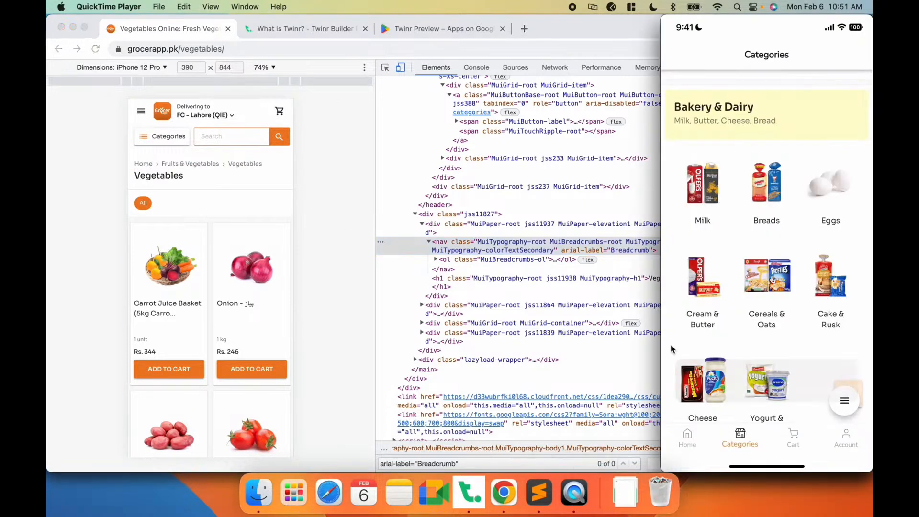
mouse_move(726, 199)
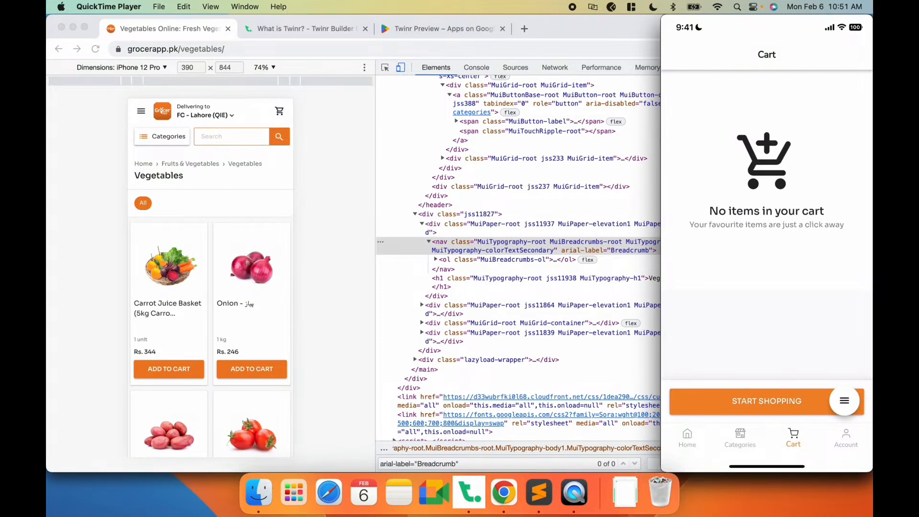
- Enable cart refresh integration in General Settings and focus the Cart Counter Selector field
click(359, 253)
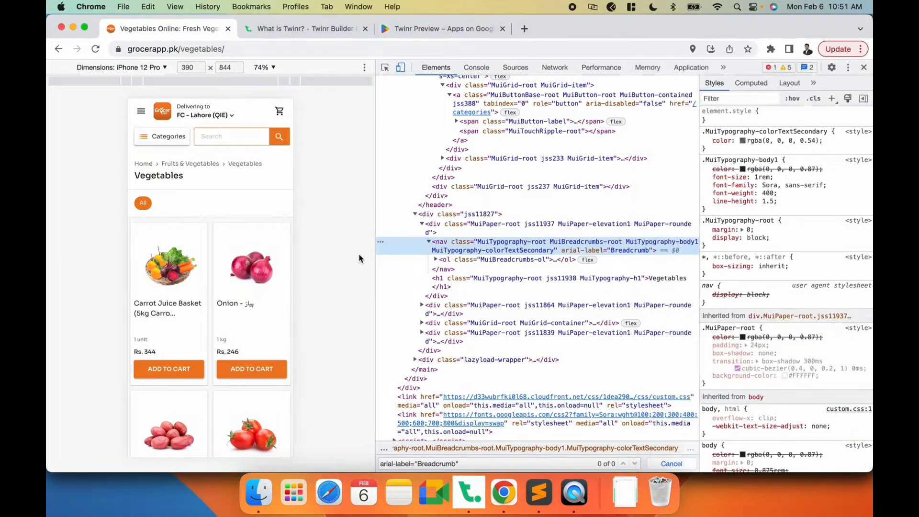
click(477, 502)
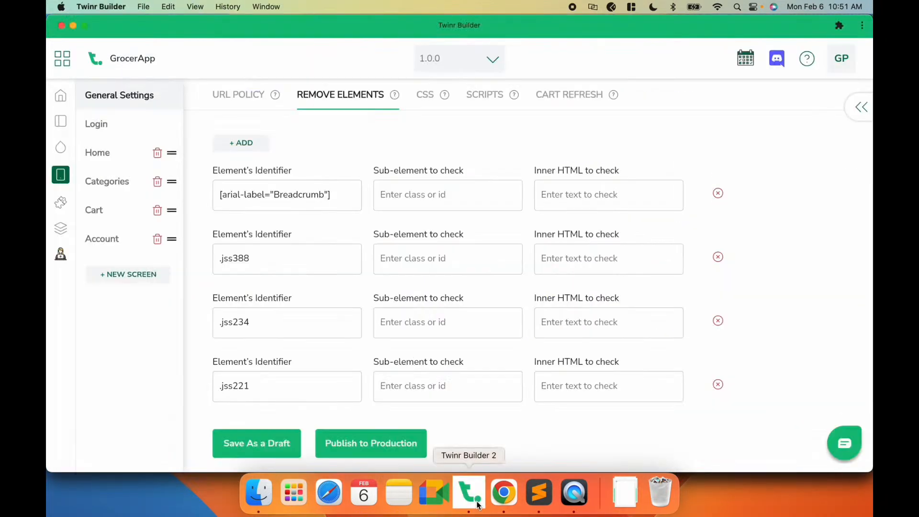
click(566, 97)
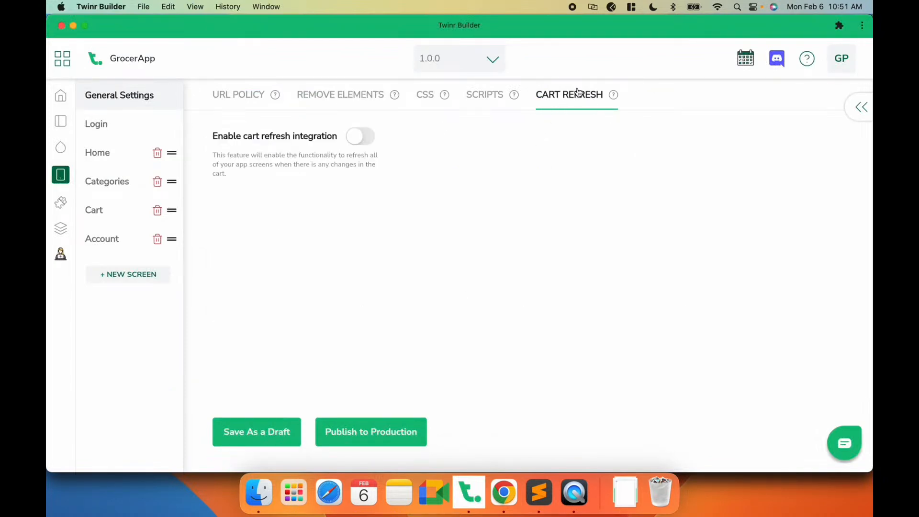
click(363, 140)
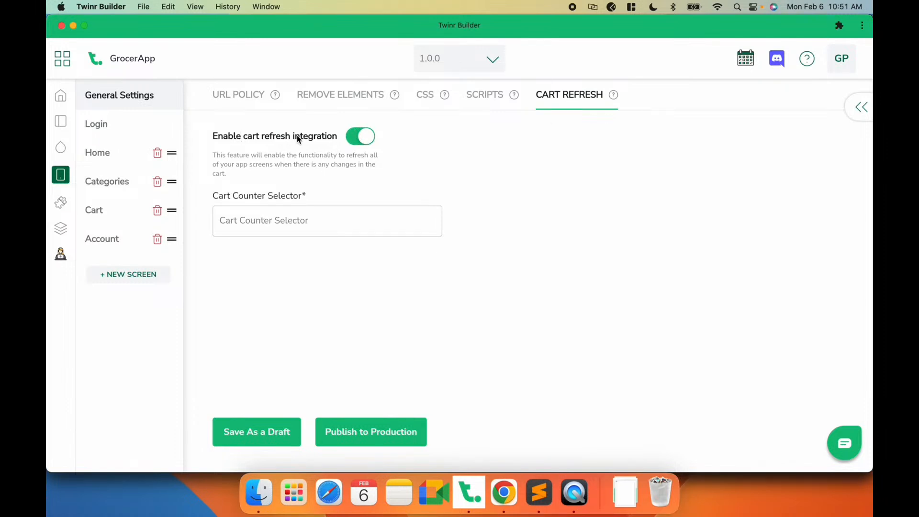
click(286, 224)
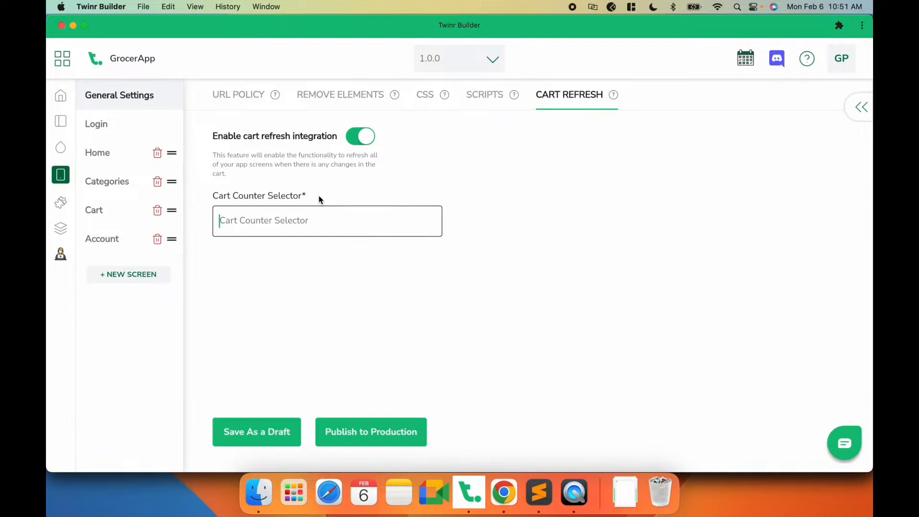
- Add Carrot Juice Basket to the website's cart, then inspect the cart counter badge and copy its class name jss316
key(super+Tab)
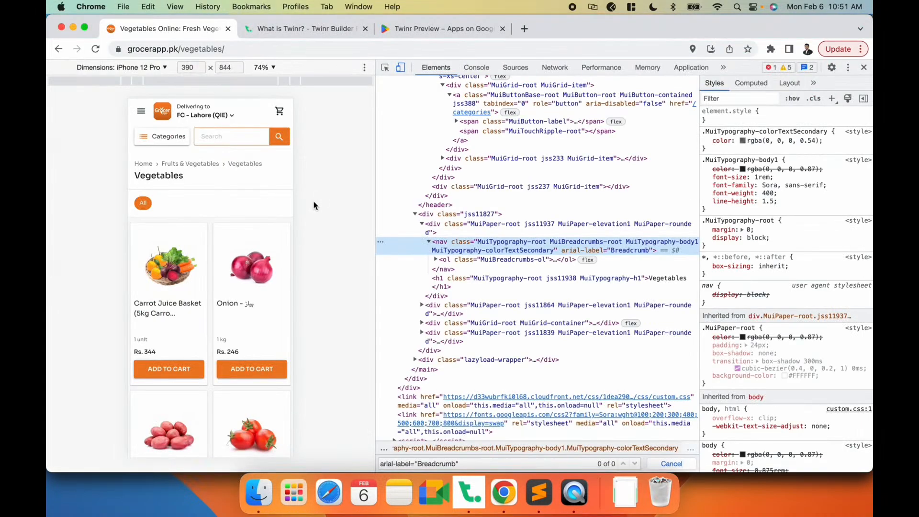
click(183, 370)
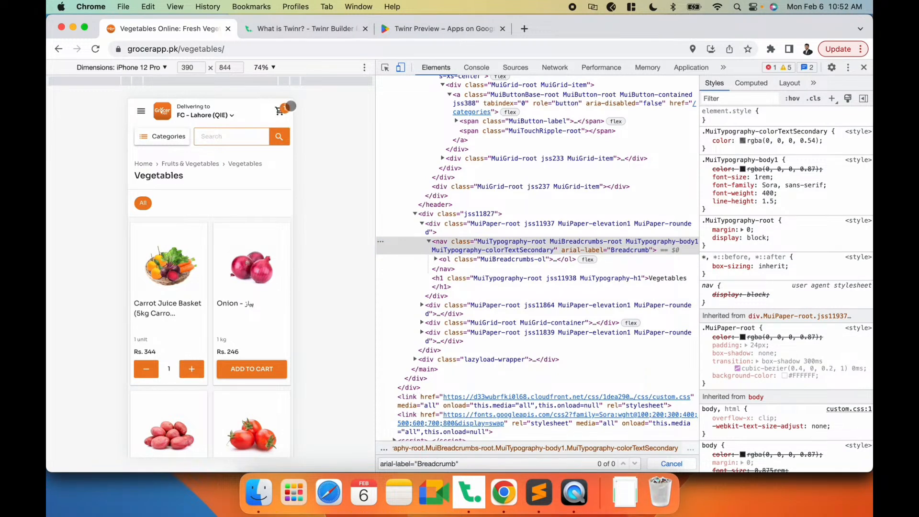
click(385, 67)
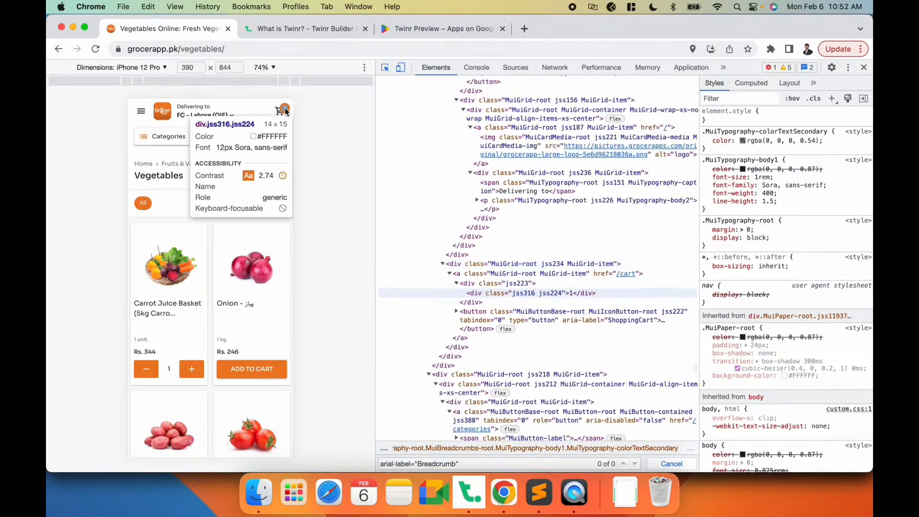
click(284, 109)
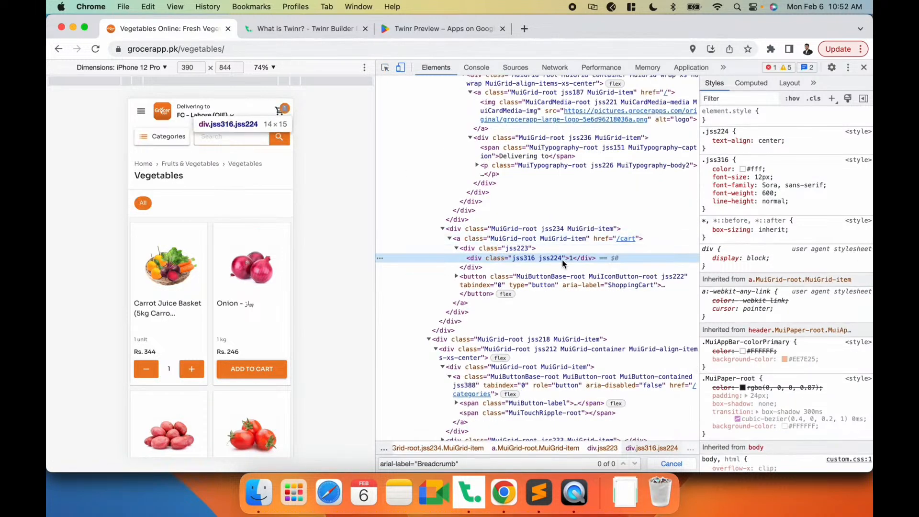
double_click(524, 262)
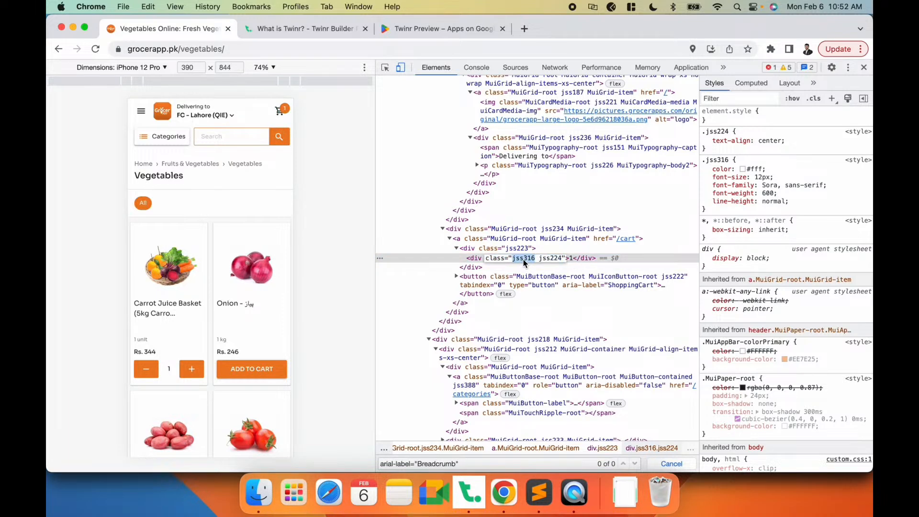
key(super+c)
- Enter .jss316 as the Cart Counter Selector and save it as a draft
key(super+Tab)
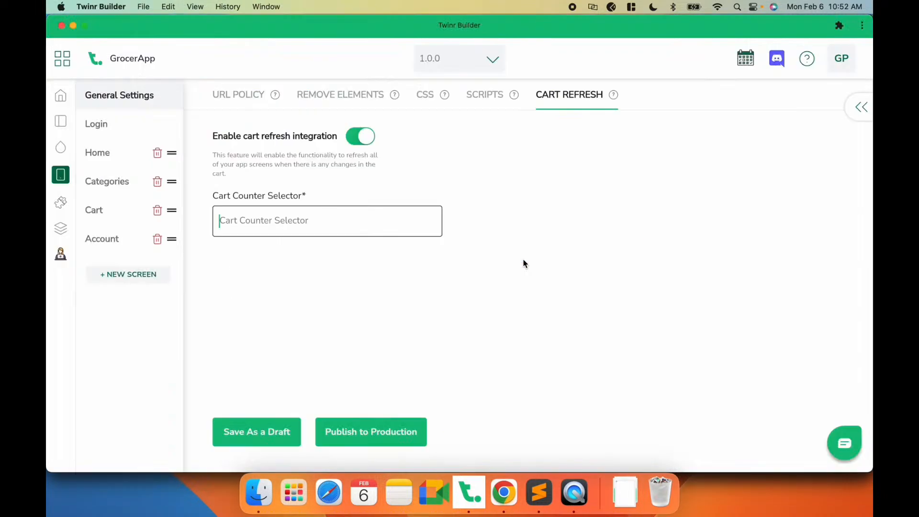
click(334, 216)
text(.)
key(super+v)
key(super+Left)
key(Right)
key(BackSpace)
click(250, 441)
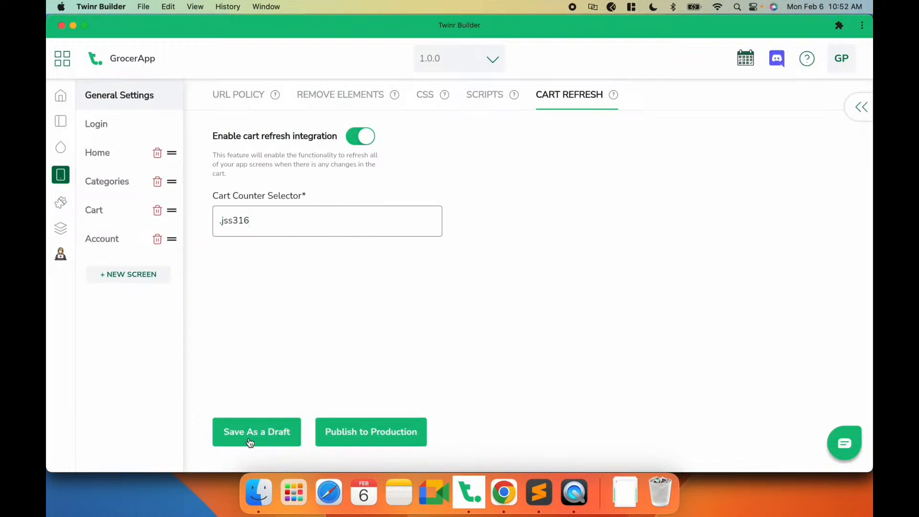
- Reload the builder, re-enable cart refresh integration with the .jss316 Cart Counter Selector, and save as a draft
key(super+r)
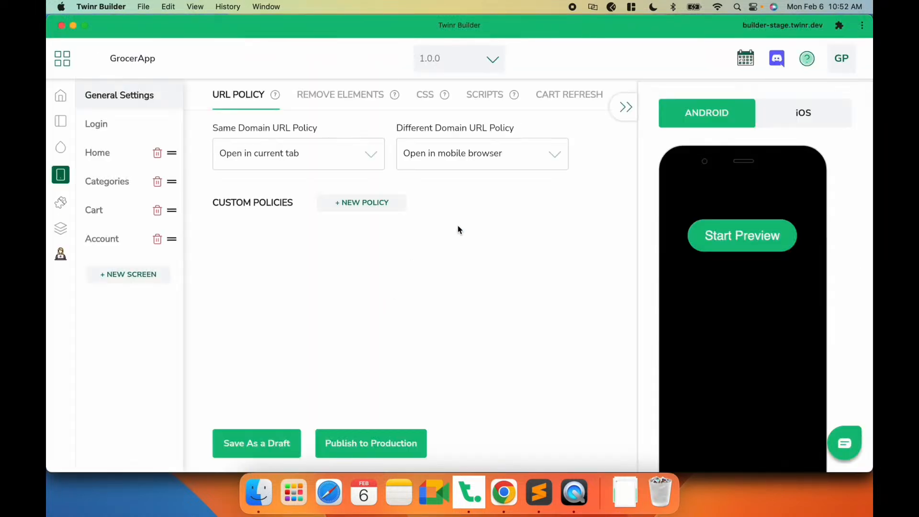
click(623, 107)
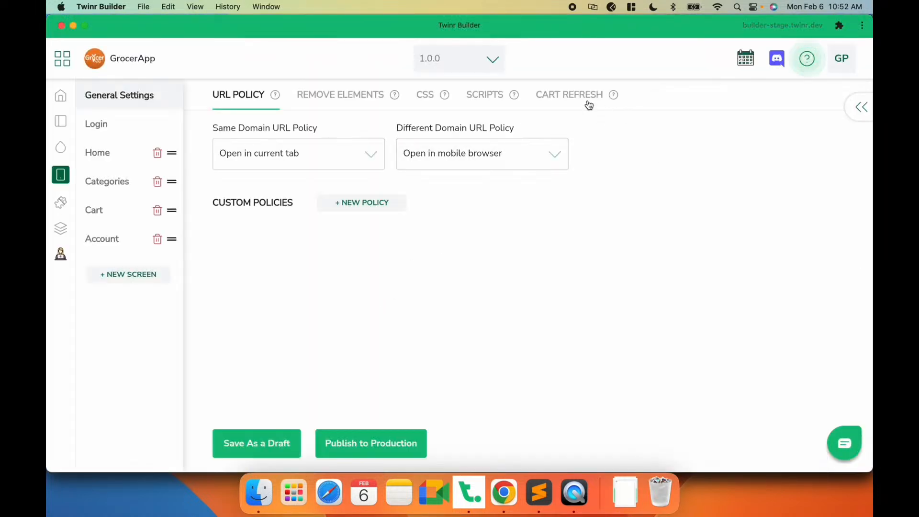
click(578, 100)
click(374, 139)
click(279, 218)
key(super+v)
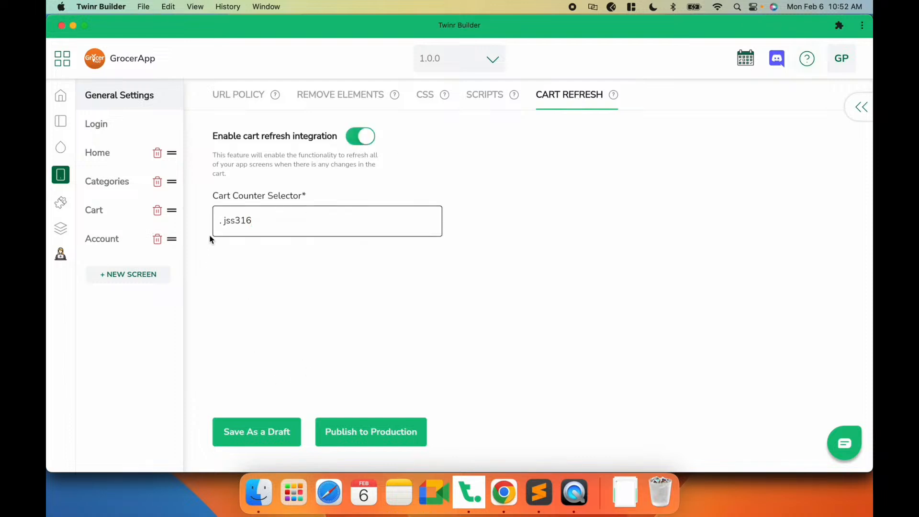
click(224, 221)
click(250, 433)
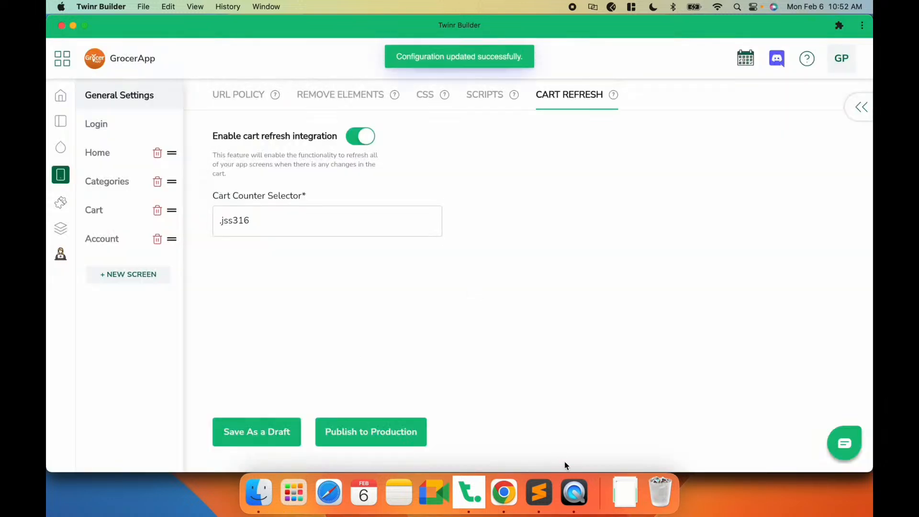
- Check the mobile app preview's Cart and Home screens for the cart counter refresh
click(574, 493)
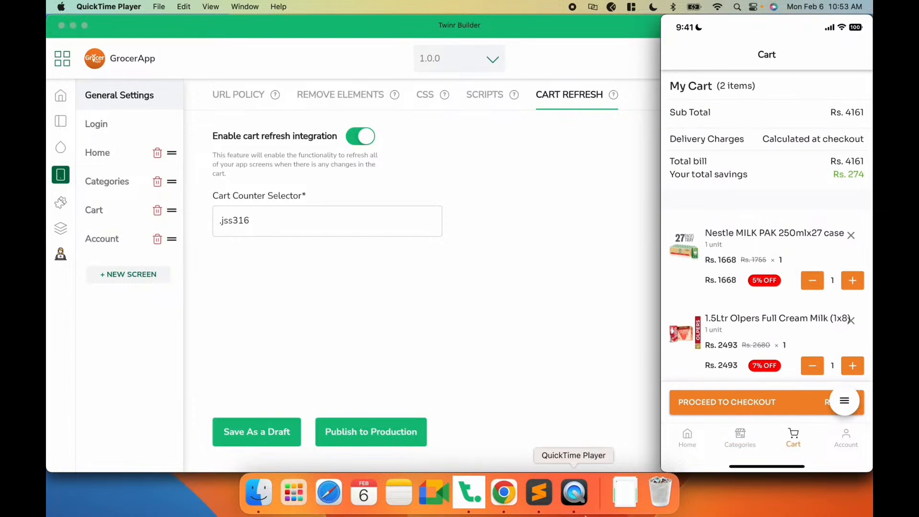
click(434, 342)
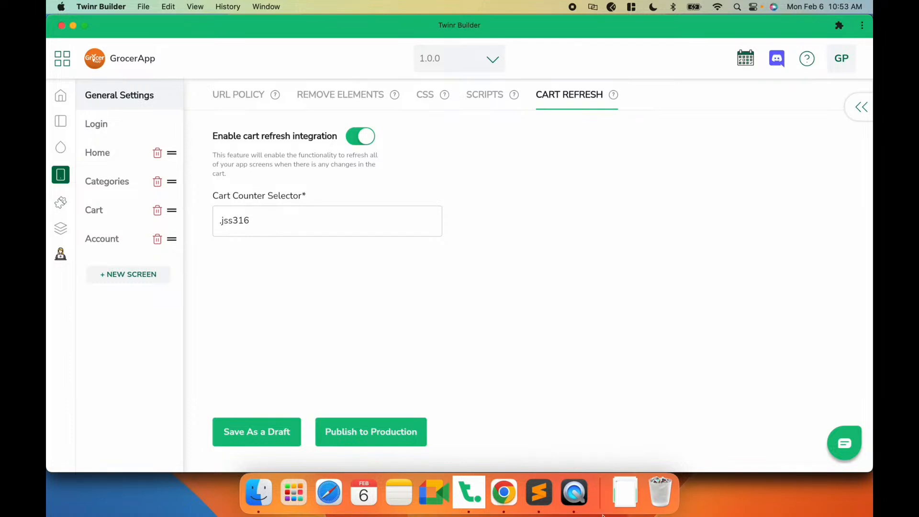
click(574, 493)
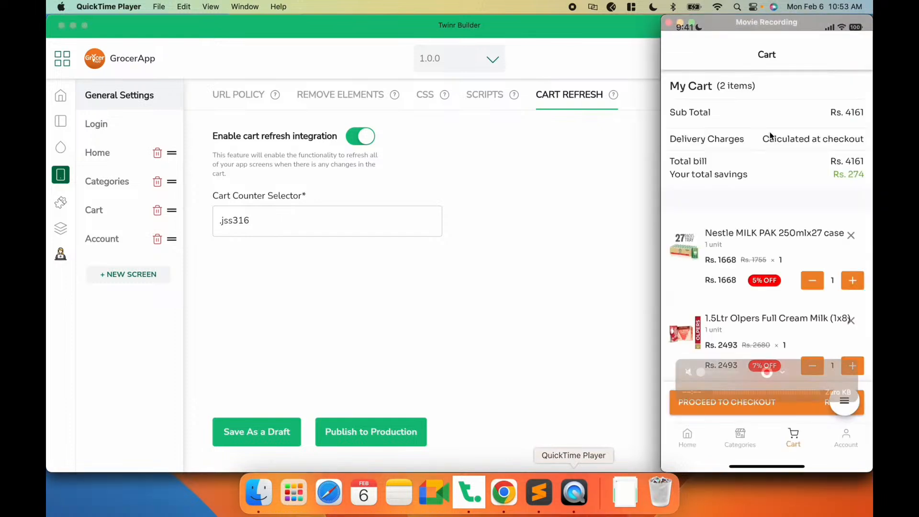
click(696, 439)
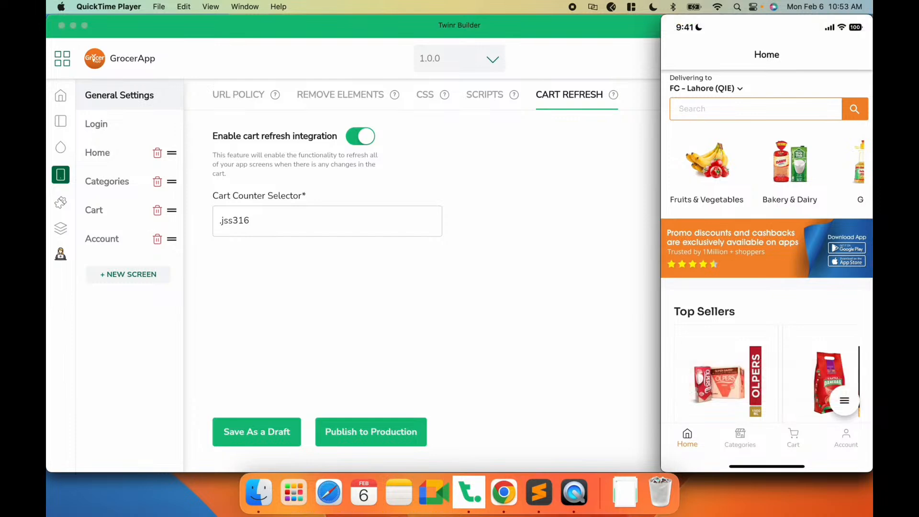
mouse_move(668, 46)
mouse_move(730, 72)
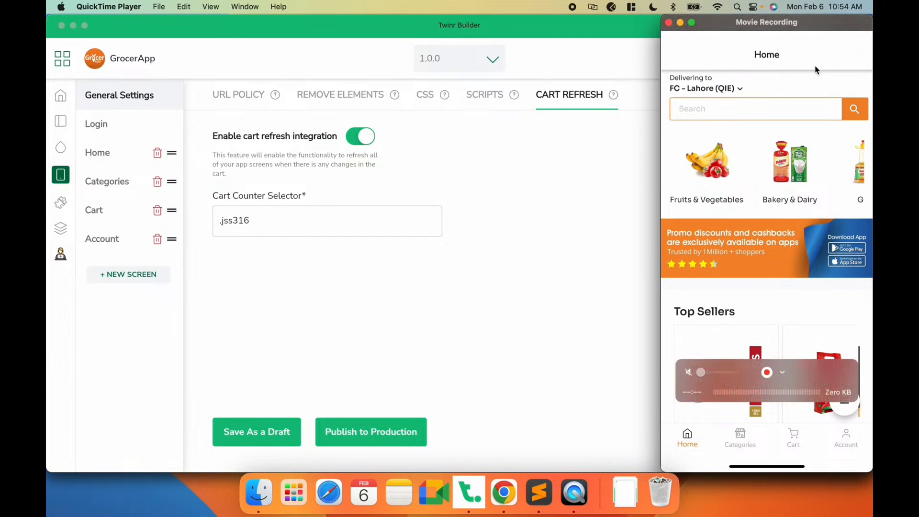
click(609, 173)
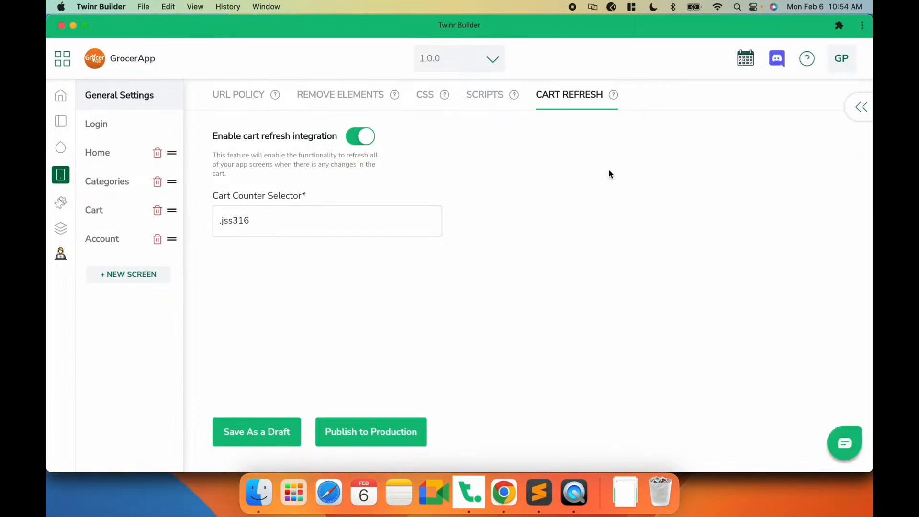
- Set the Home screen's Tab Selected Icon to ic-home in colour #ee7e25 and save as a draft
click(117, 160)
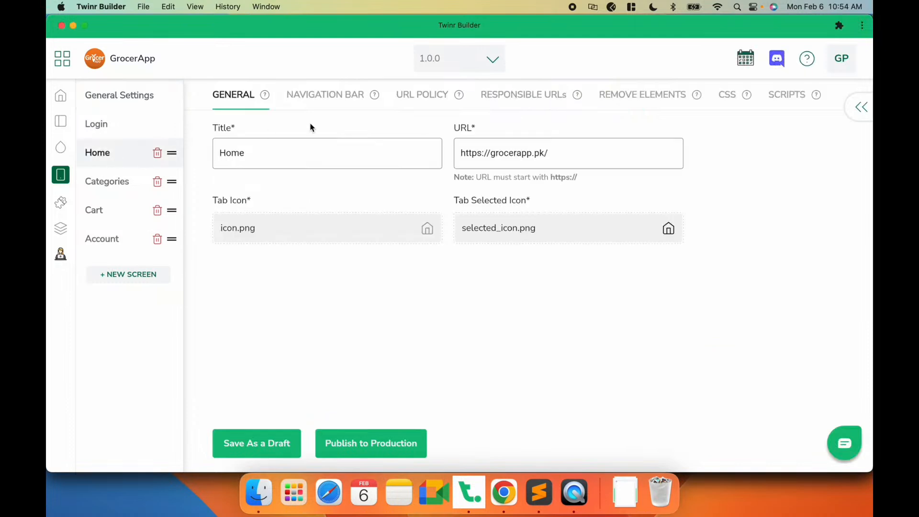
click(326, 102)
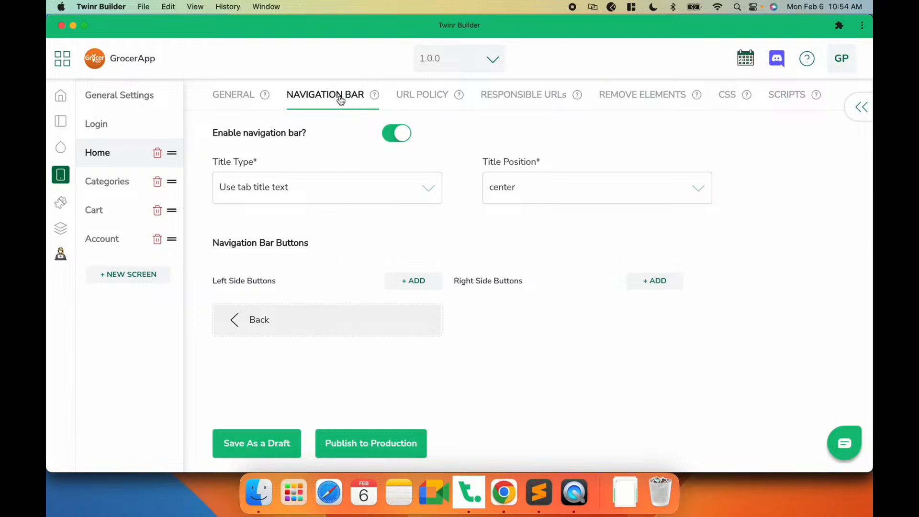
click(240, 101)
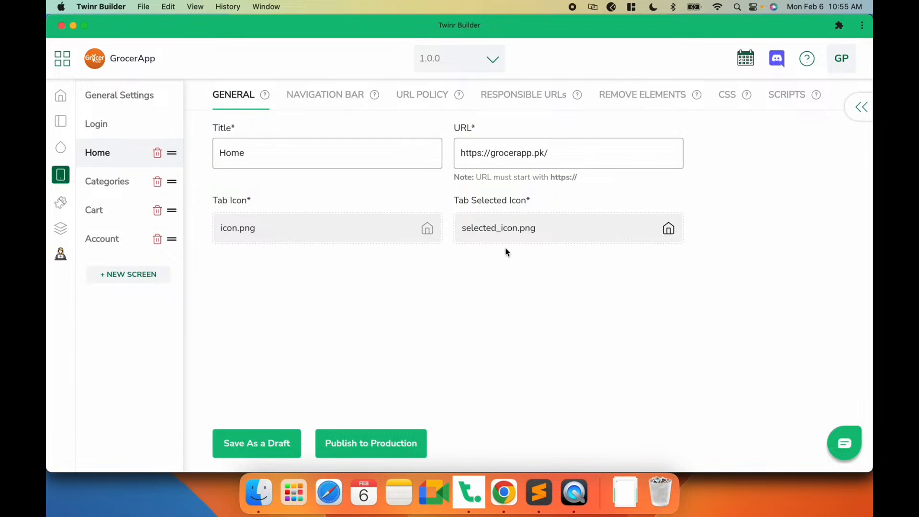
click(511, 231)
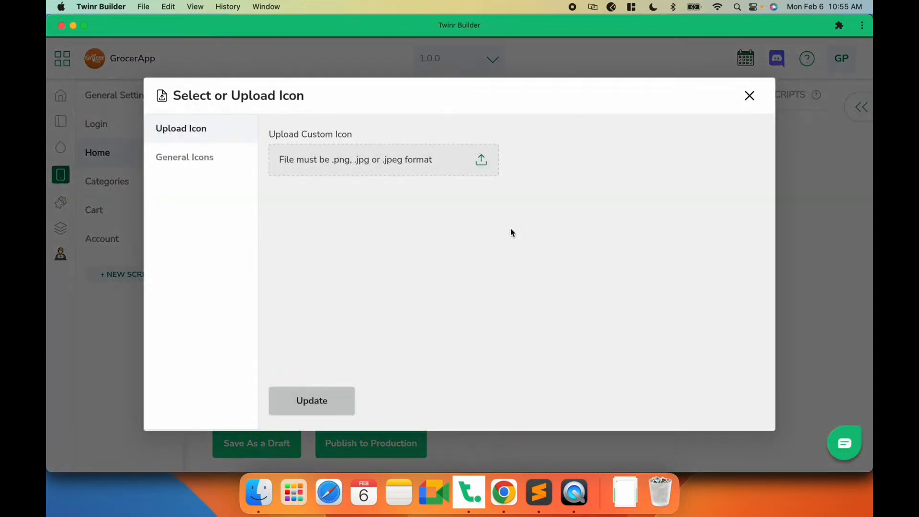
click(216, 166)
scroll(547, 321, down, 15)
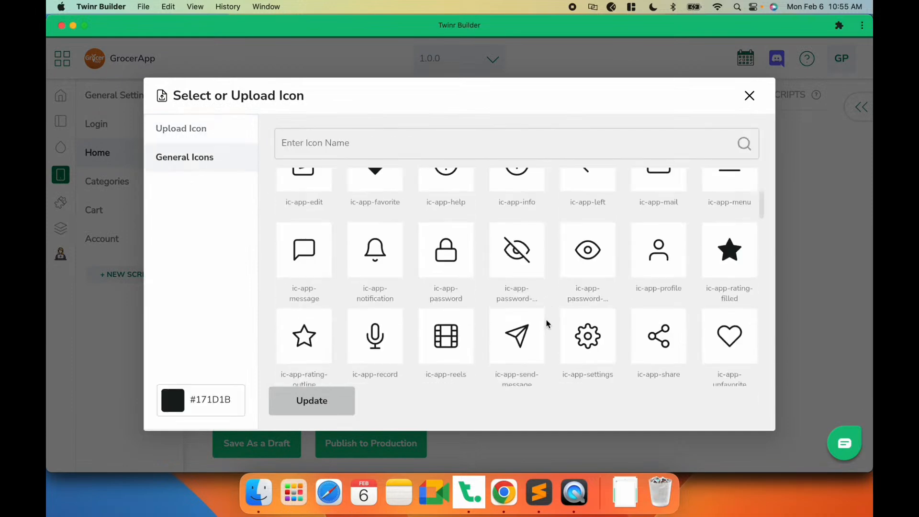
scroll(547, 320, down, 10)
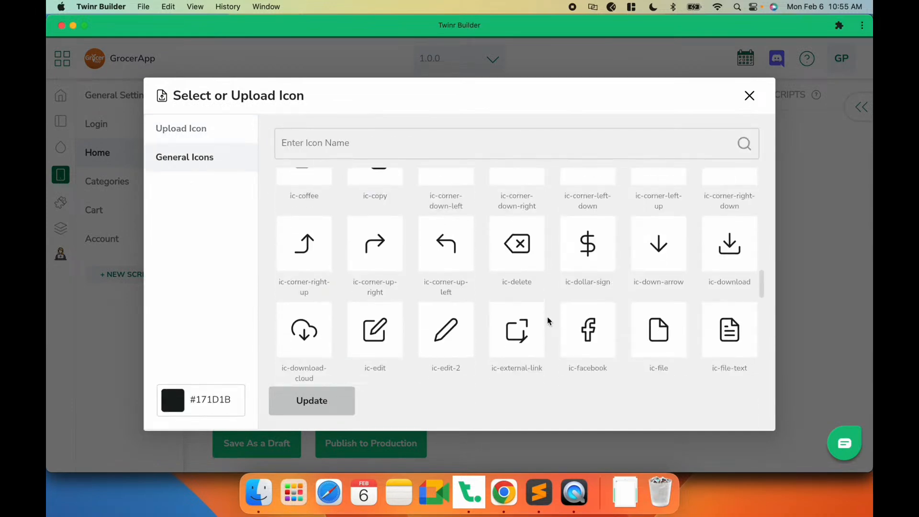
text(hom)
double_click(206, 400)
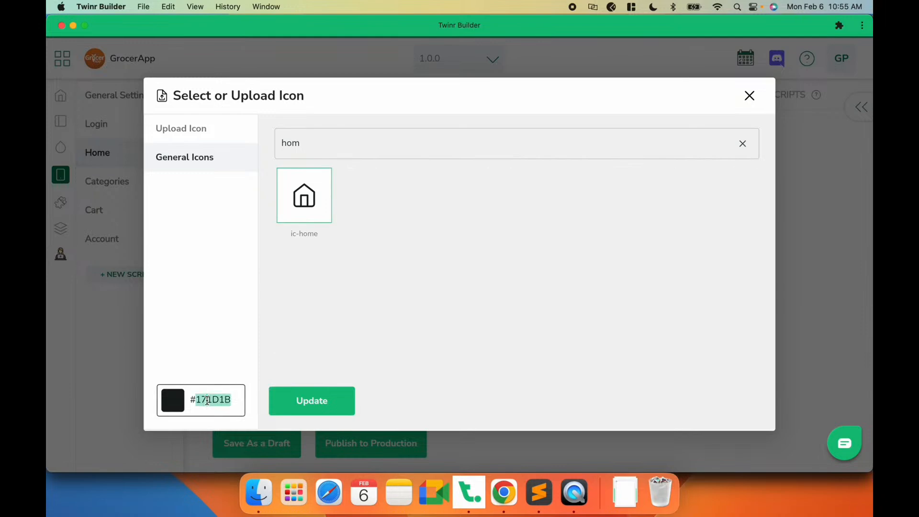
text(EE7B25)
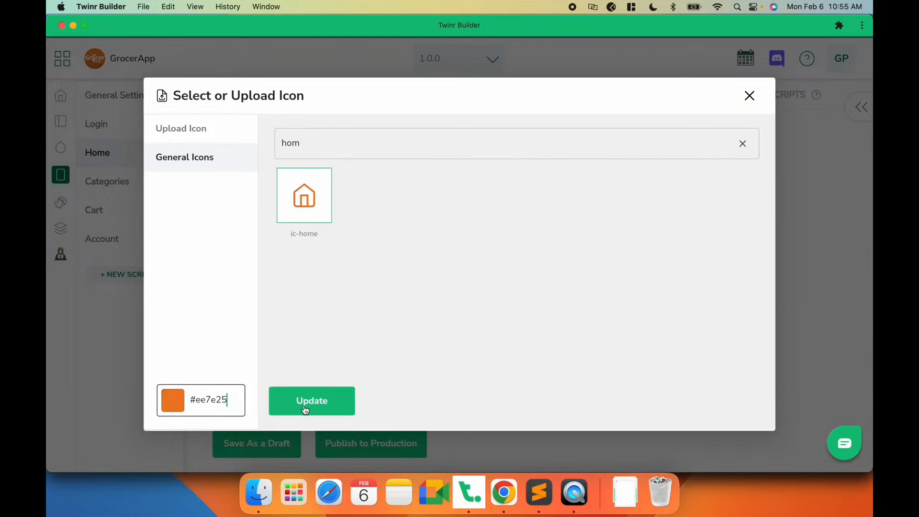
click(303, 407)
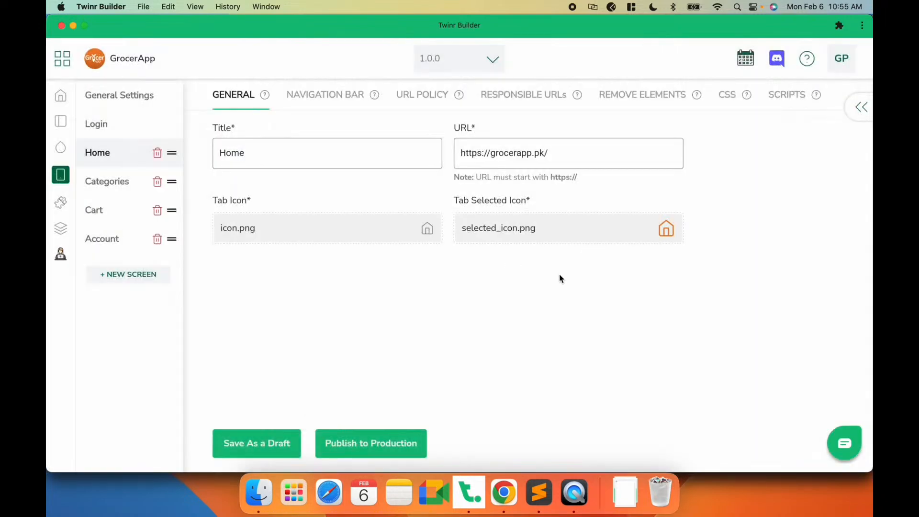
click(265, 443)
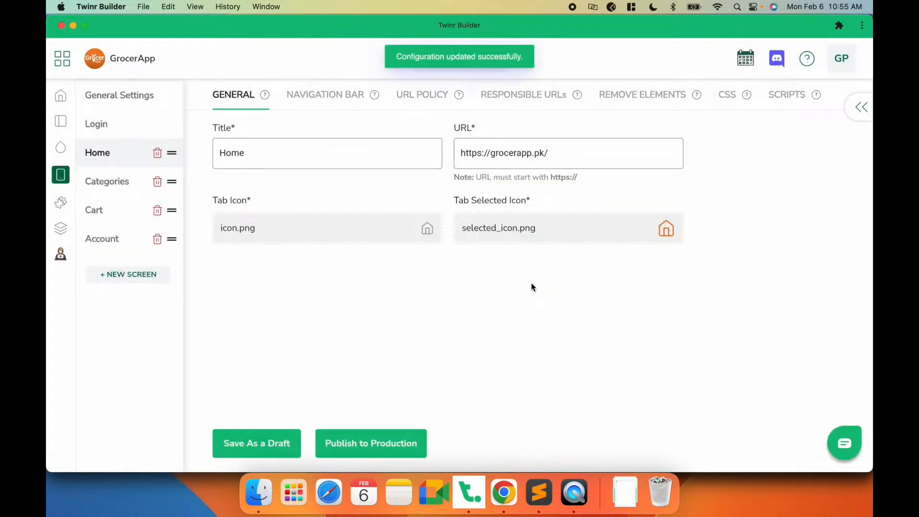
- Set the Categories screen's Tab Icon to ic-app-category and save as a draft
click(105, 184)
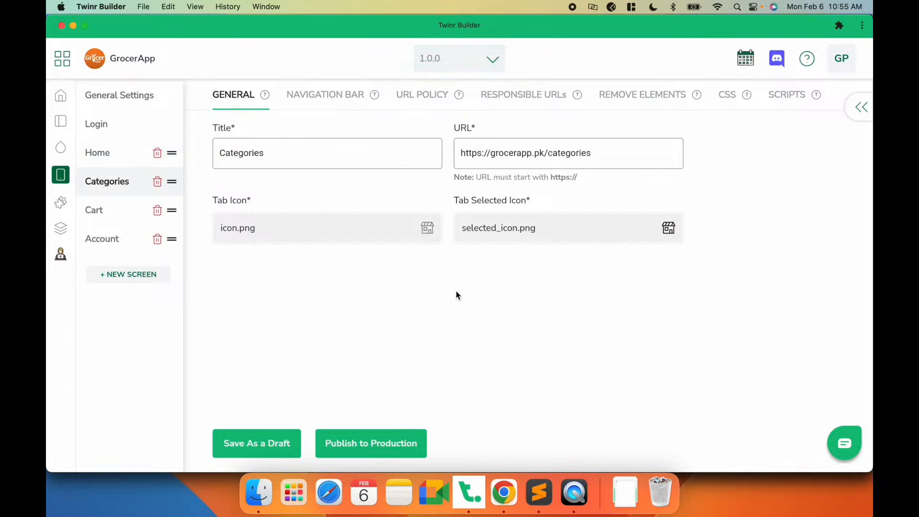
click(378, 228)
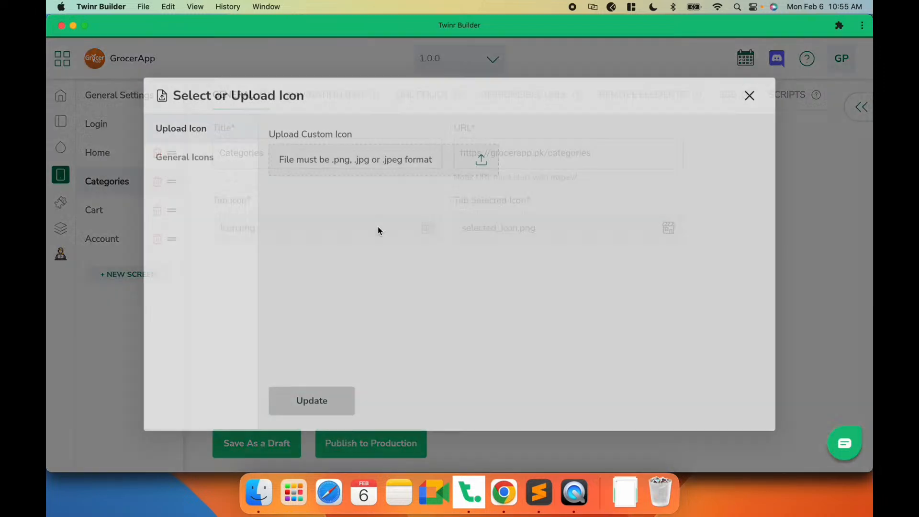
click(187, 167)
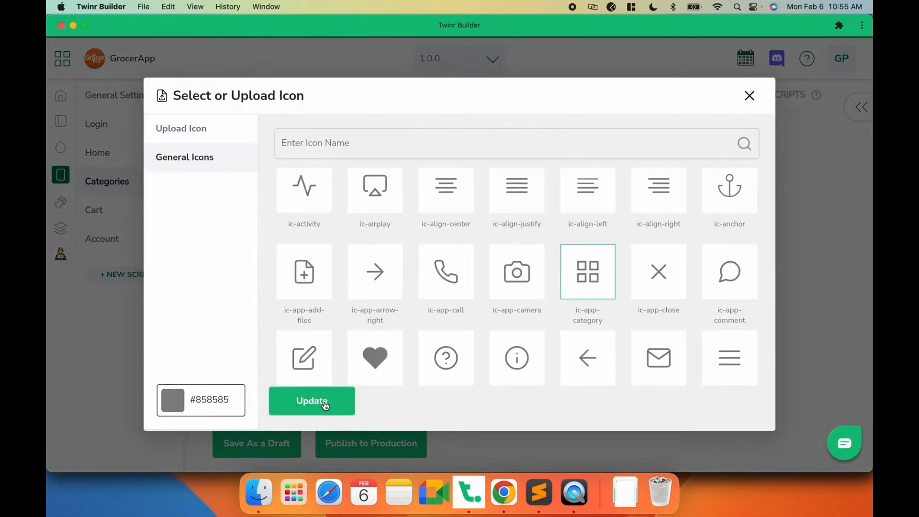
click(324, 405)
click(265, 445)
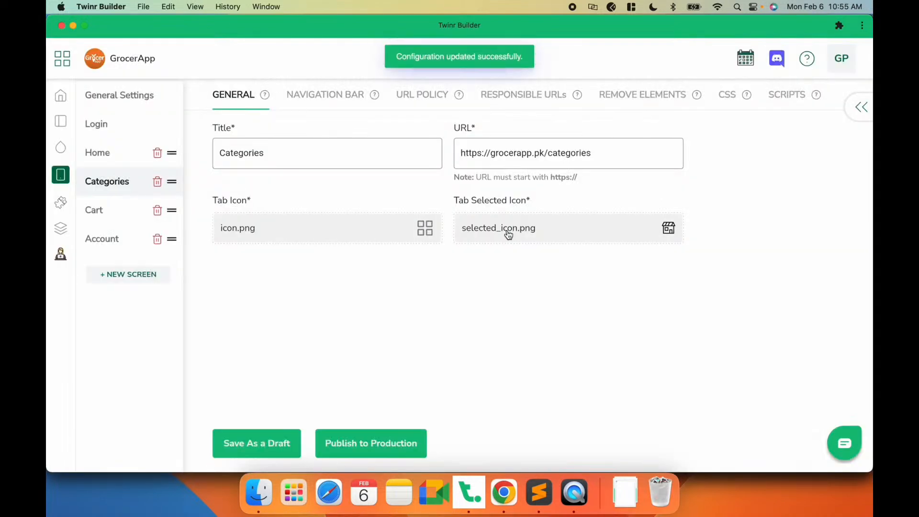
- Set the Categories screen's Tab Selected Icon to ic-app-category in colour #ee7e25 and save as a draft
click(506, 229)
click(191, 163)
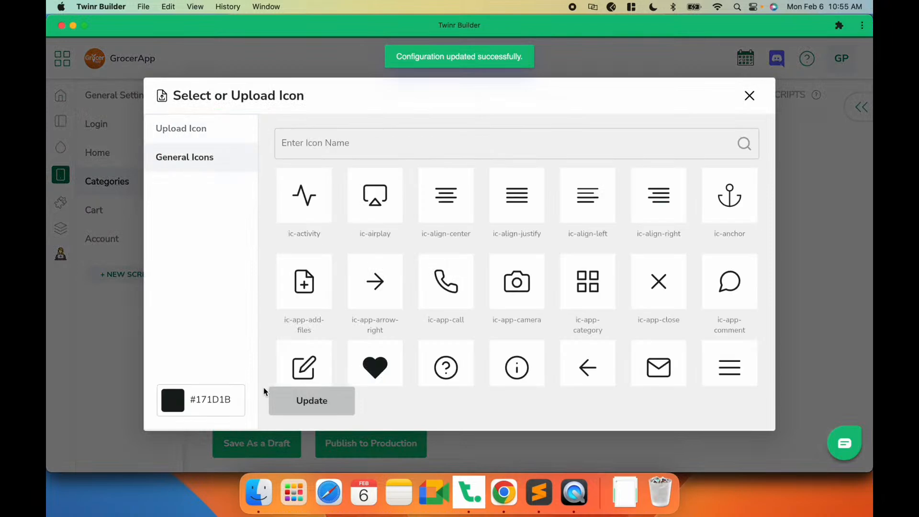
triple_click(213, 399)
text(#ee7e25)
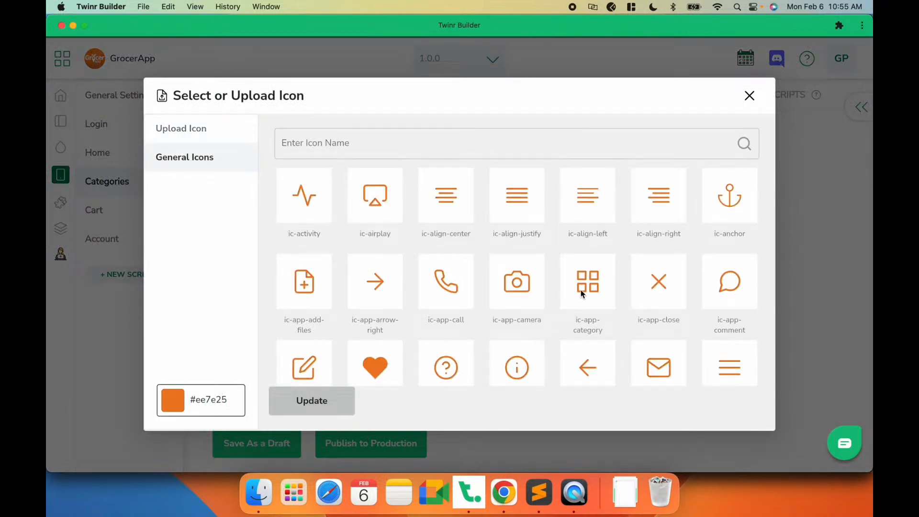
click(581, 290)
click(317, 391)
click(238, 439)
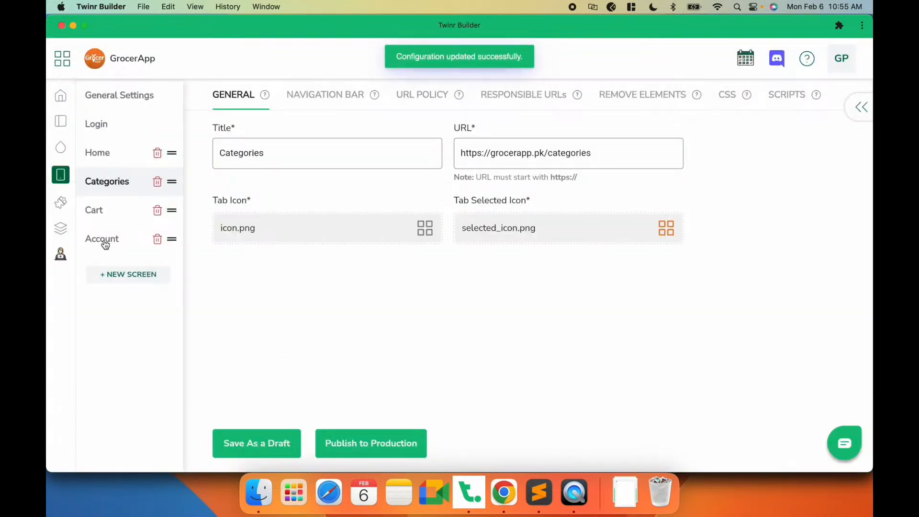
- Update the Cart screen's Tab Selected Icon, save as a draft, and open the Account screen
click(99, 213)
click(510, 229)
click(312, 401)
click(283, 444)
click(94, 239)
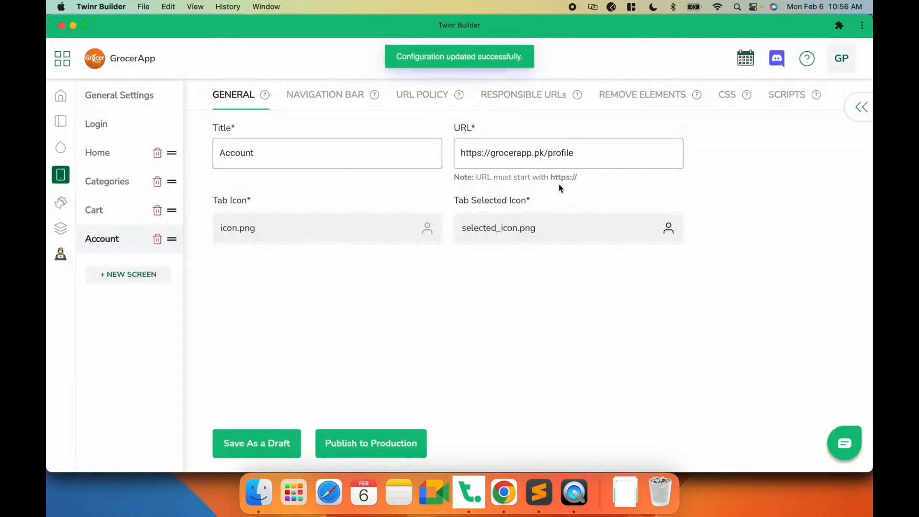
- Set the Account screen's Tab Selected Icon to orange and save as a draft
click(499, 229)
click(312, 401)
click(264, 437)
- Check the app's tab bar in the phone preview recording
click(575, 506)
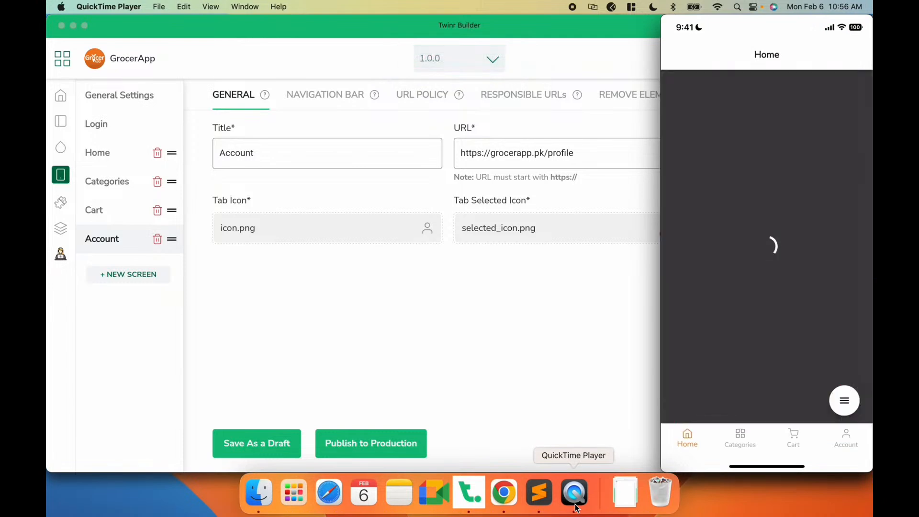
mouse_move(702, 444)
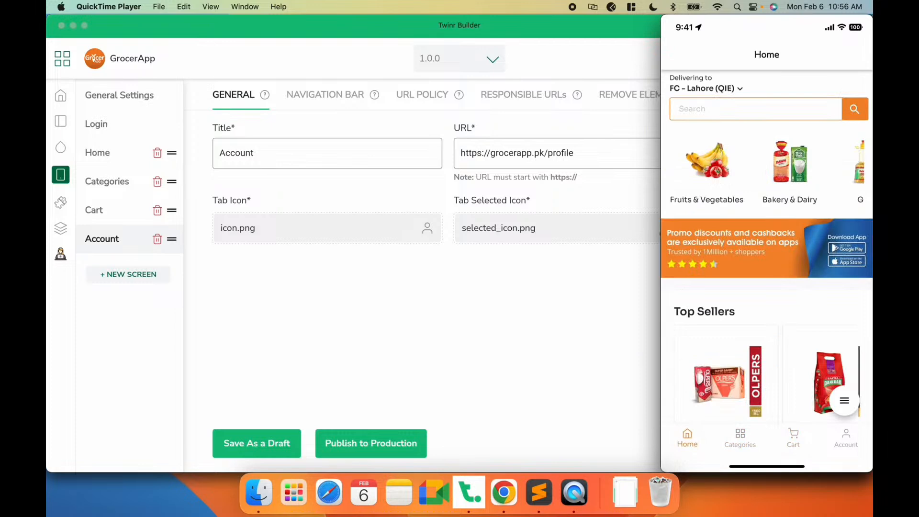
click(469, 348)
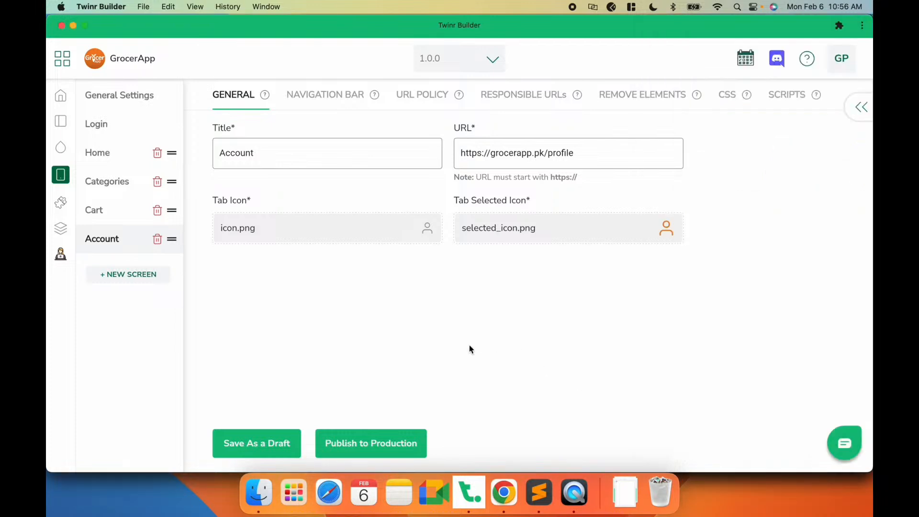
- Set the Home screen's navigation bar title type to Use tab image with logo.jpg as title image, save as a draft, and preview it
click(335, 98)
click(123, 152)
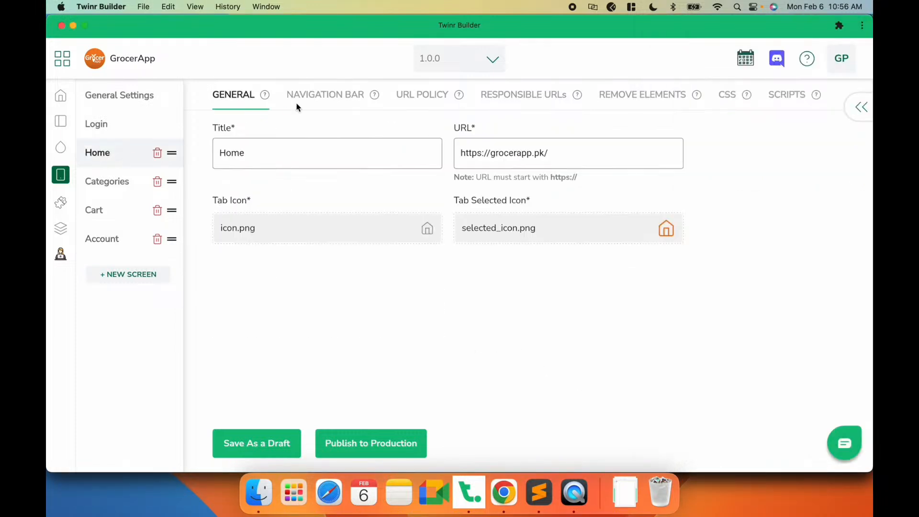
click(328, 98)
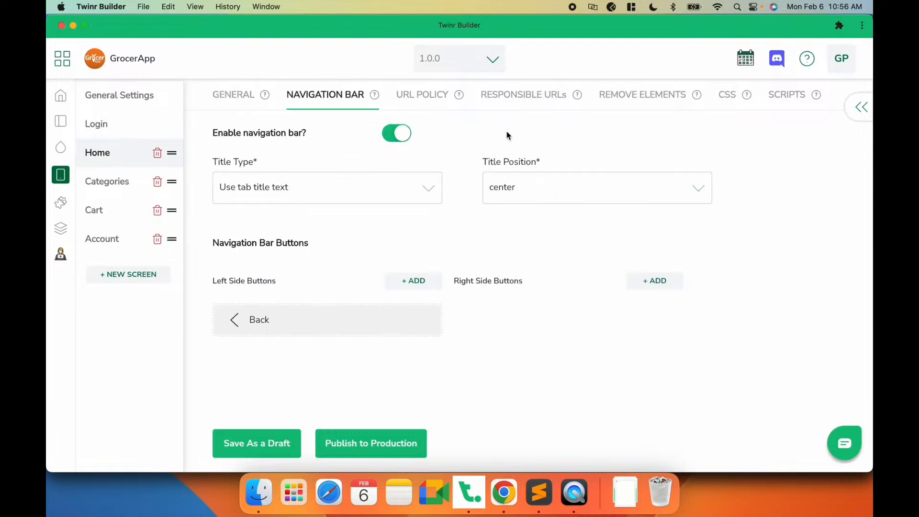
click(574, 492)
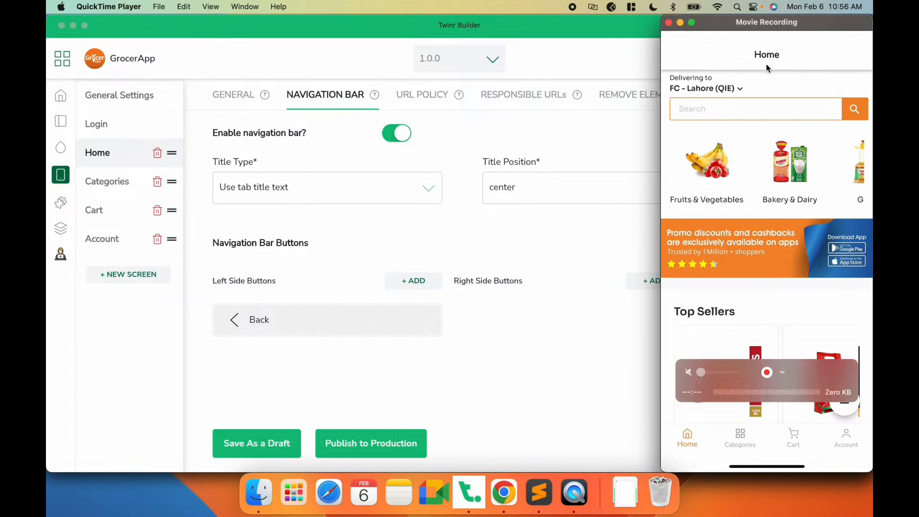
click(432, 237)
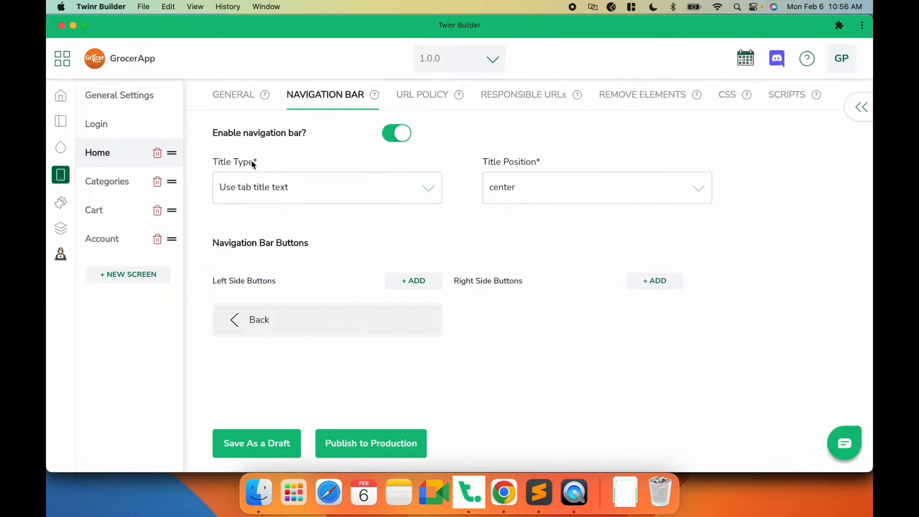
click(260, 192)
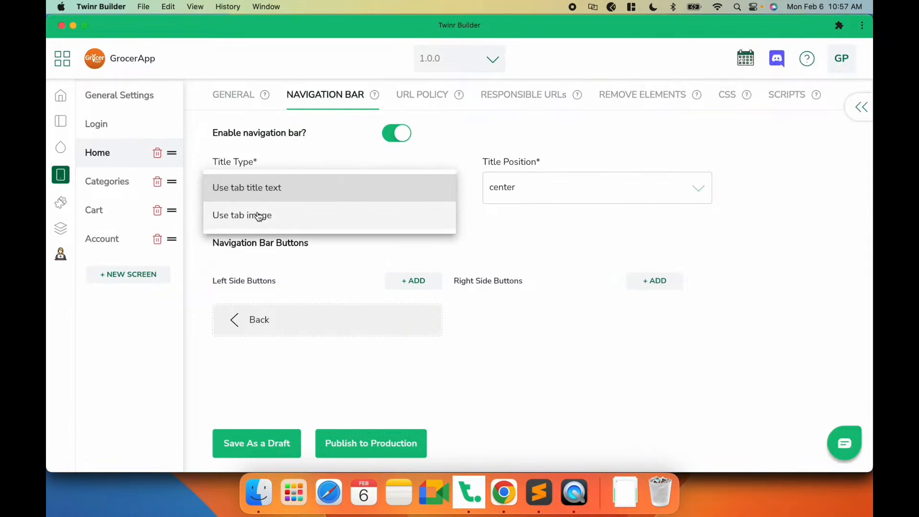
click(256, 214)
click(258, 241)
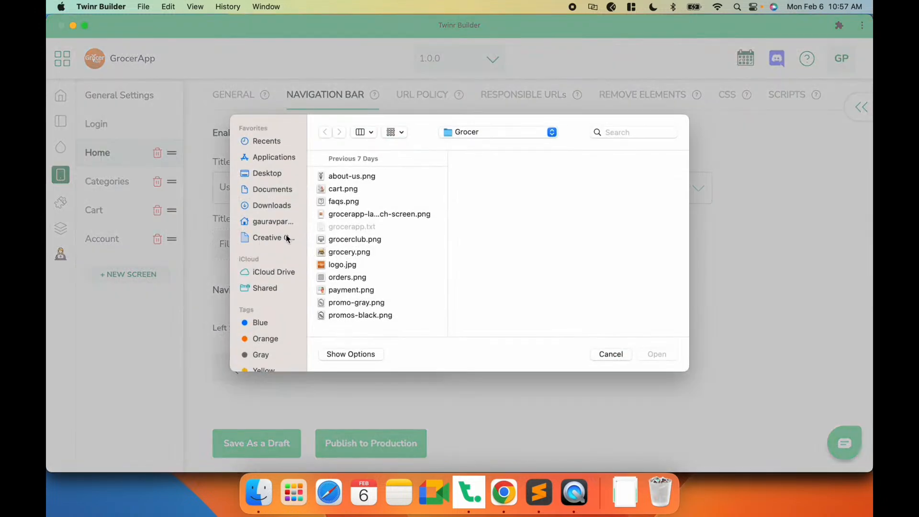
double_click(349, 264)
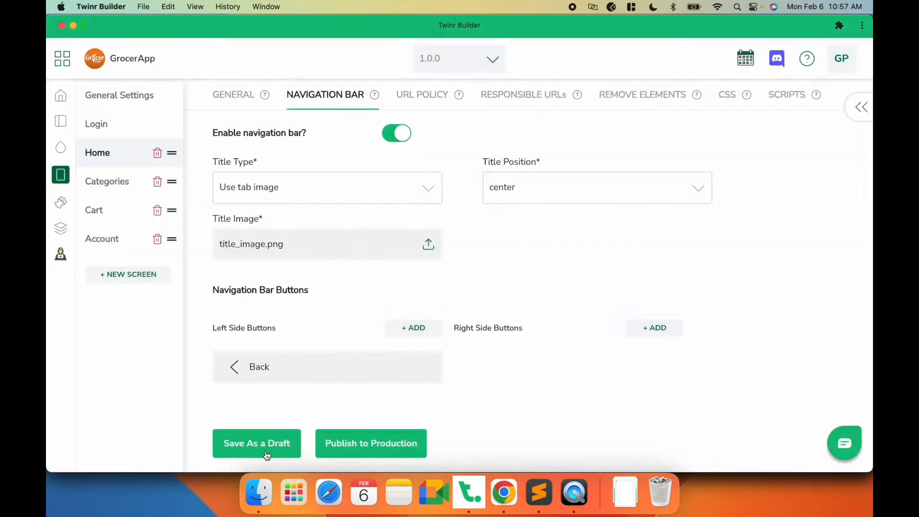
click(267, 454)
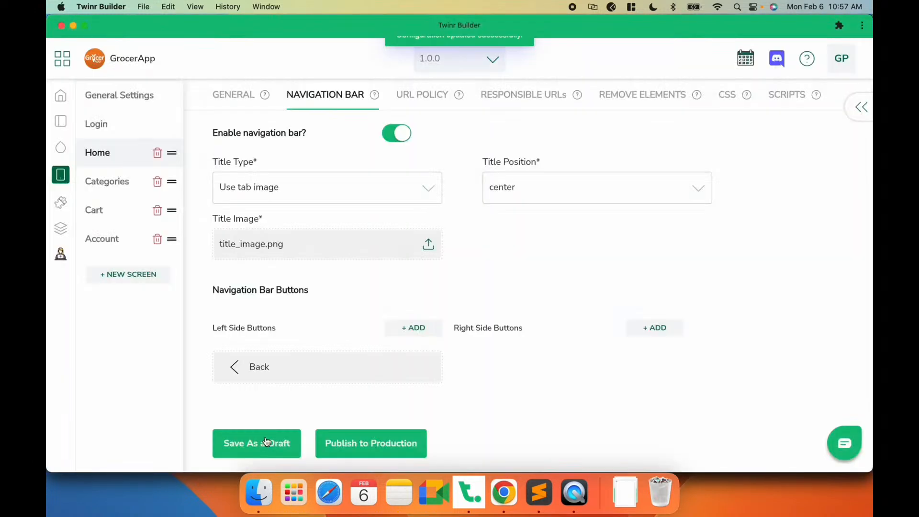
click(576, 490)
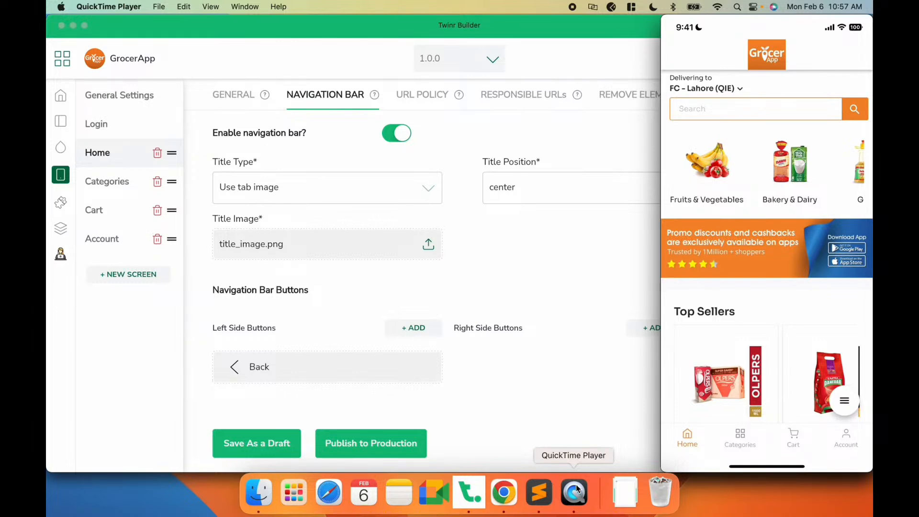
click(499, 282)
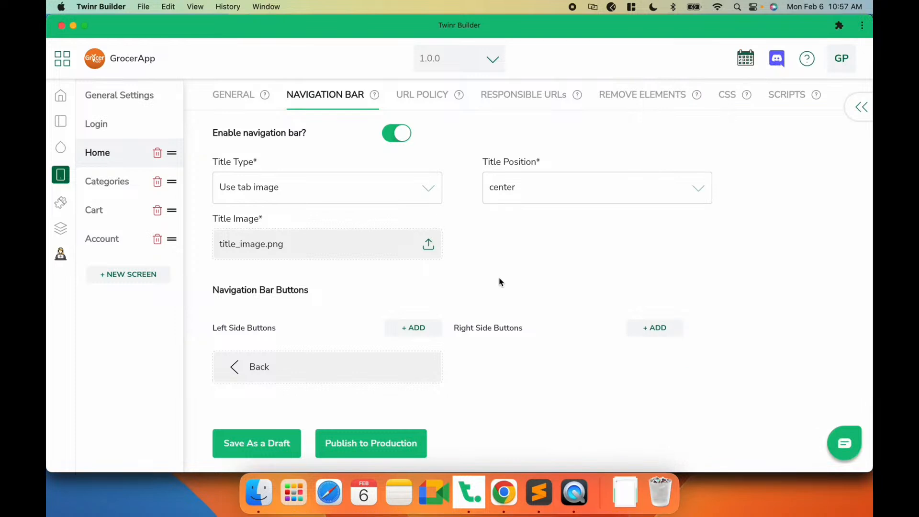
- Set the App Theme's navigation bar title image height and width to 50 and save as a draft
click(60, 148)
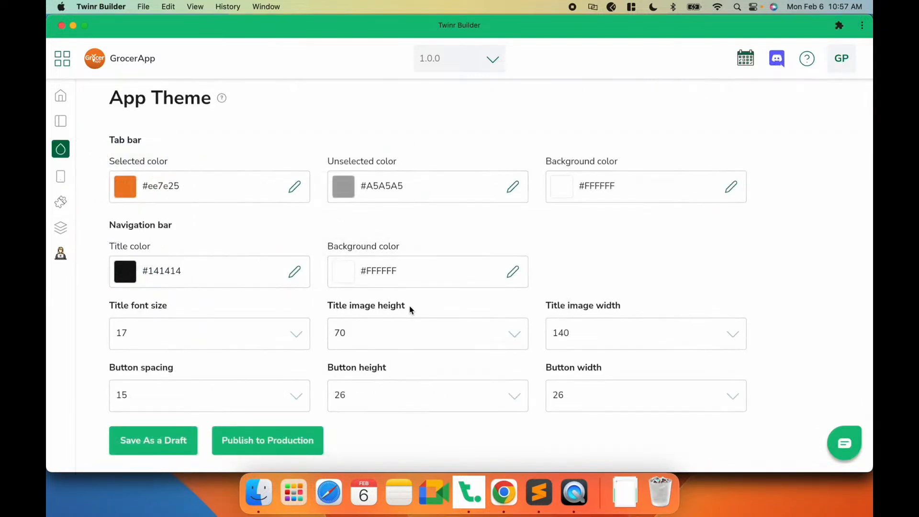
click(447, 330)
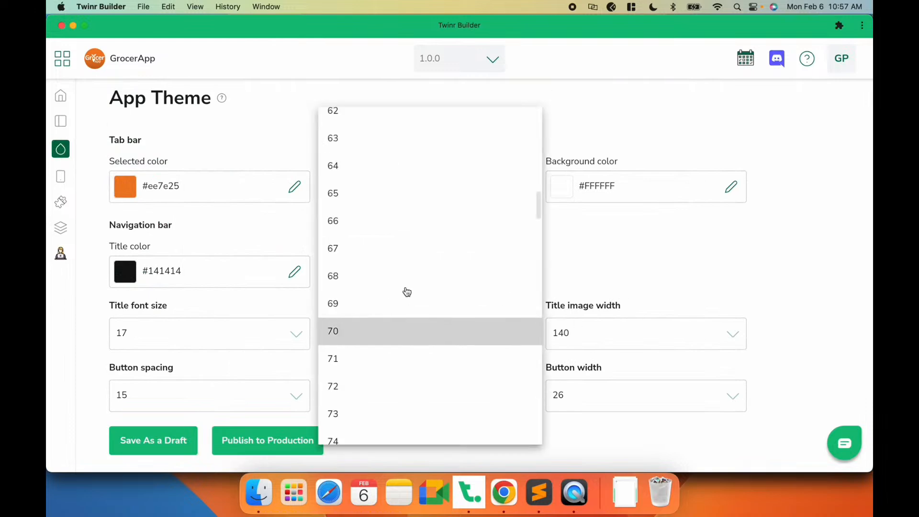
scroll(379, 249, up, 3)
scroll(380, 248, up, 5)
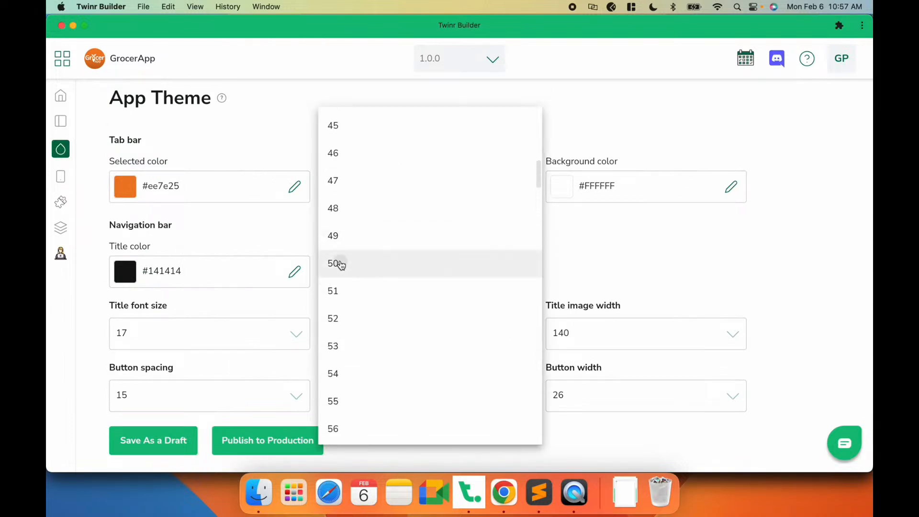
click(338, 263)
click(577, 337)
scroll(597, 191, up, 15)
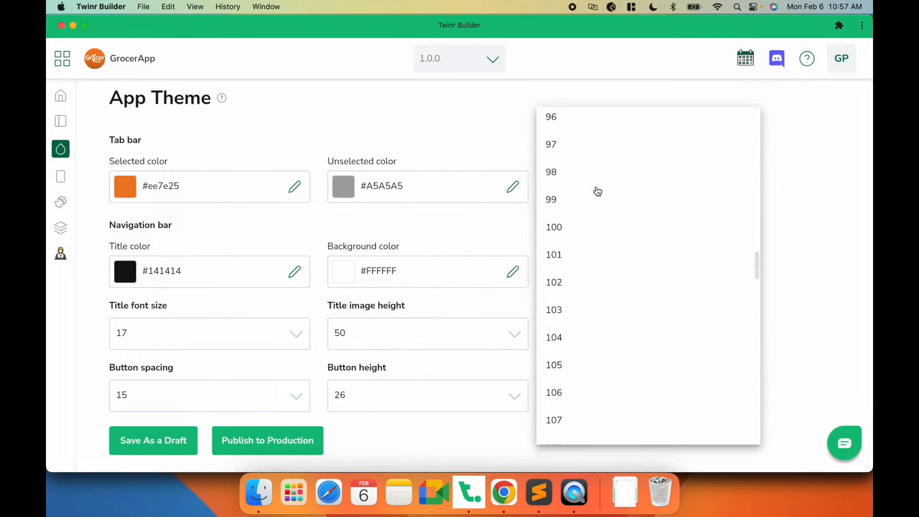
scroll(598, 191, up, 8)
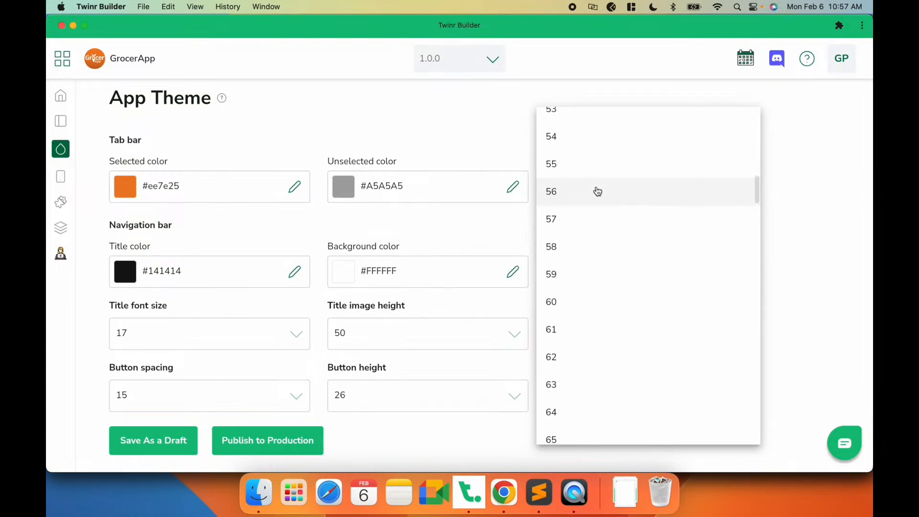
scroll(597, 191, up, 2)
click(596, 191)
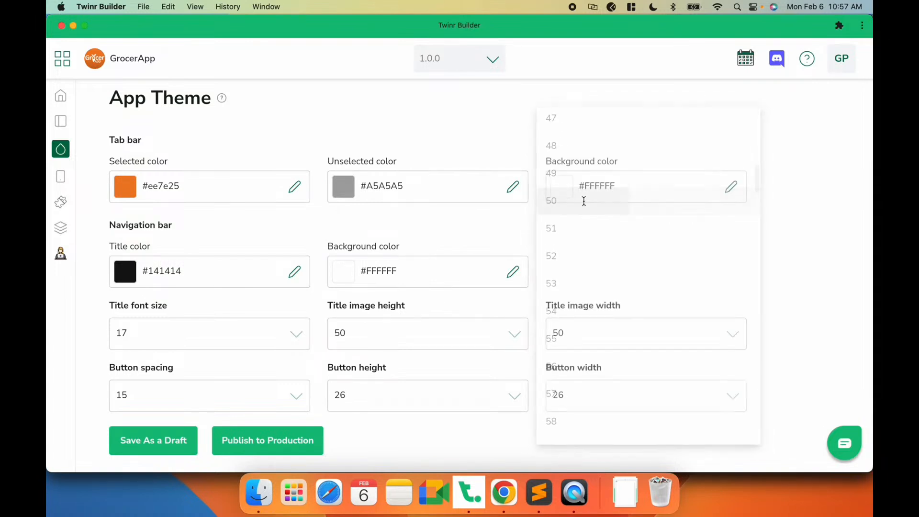
click(154, 445)
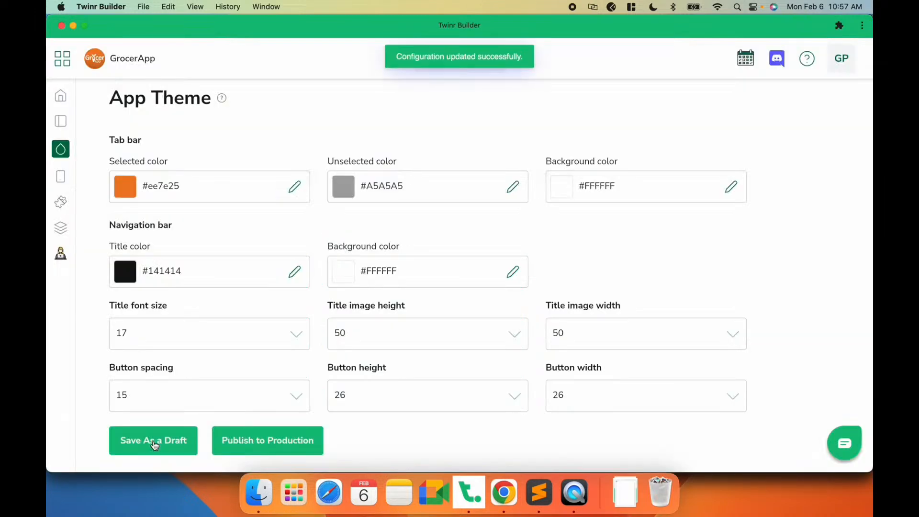
click(154, 444)
- Set the navigation bar title image height and width to 40 and save as a draft
click(574, 493)
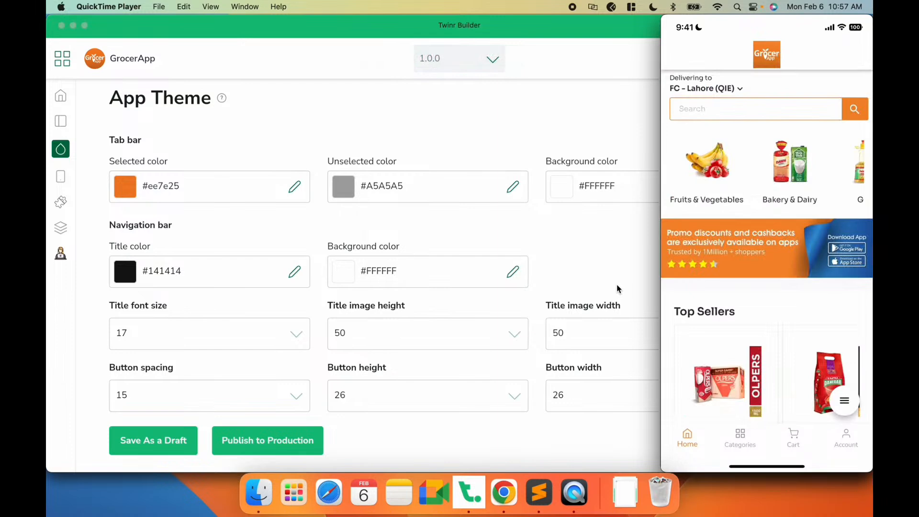
click(419, 336)
click(417, 338)
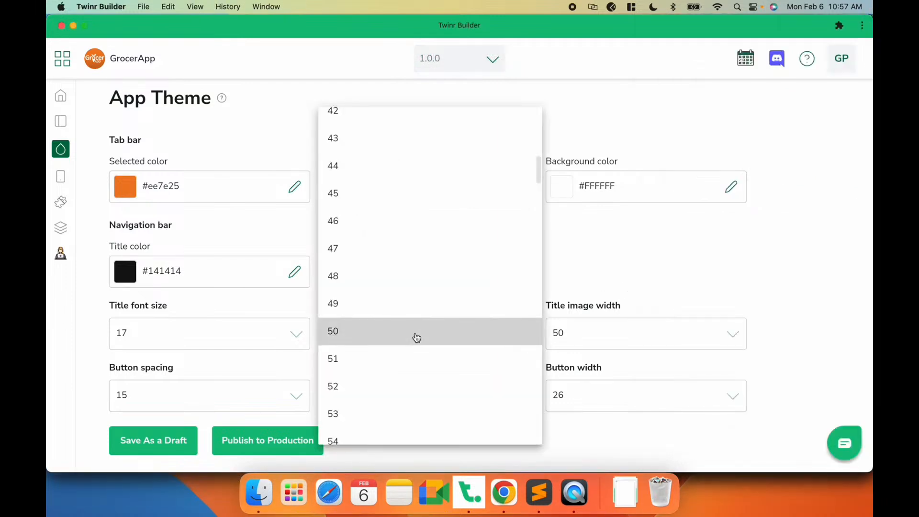
scroll(371, 273, up, 3)
click(355, 246)
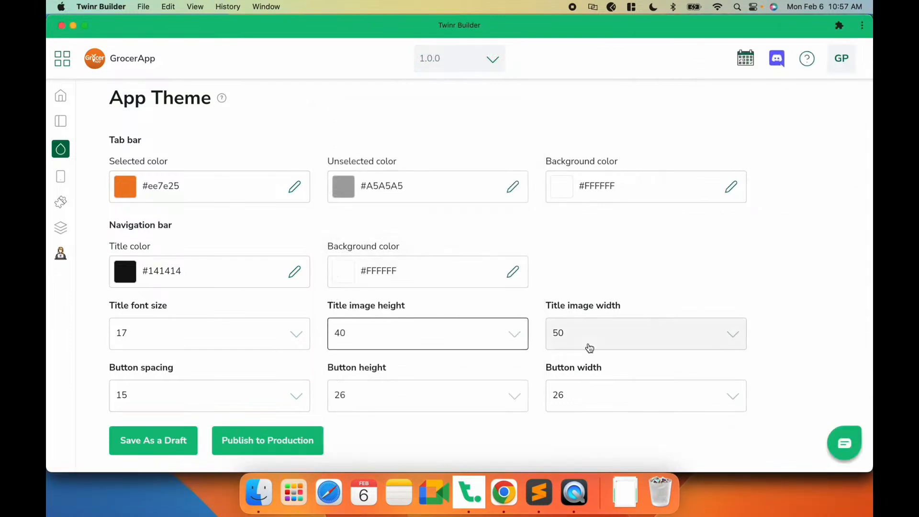
click(581, 335)
scroll(584, 252, up, 5)
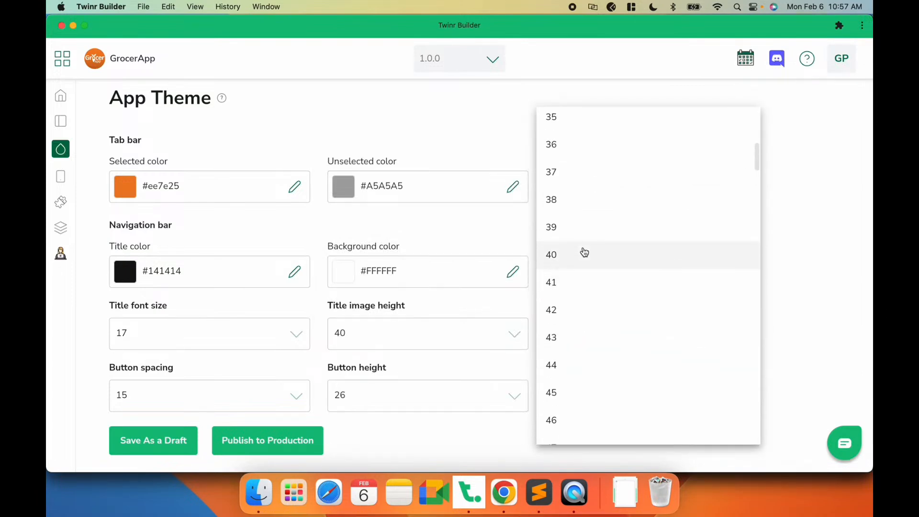
click(584, 252)
click(172, 436)
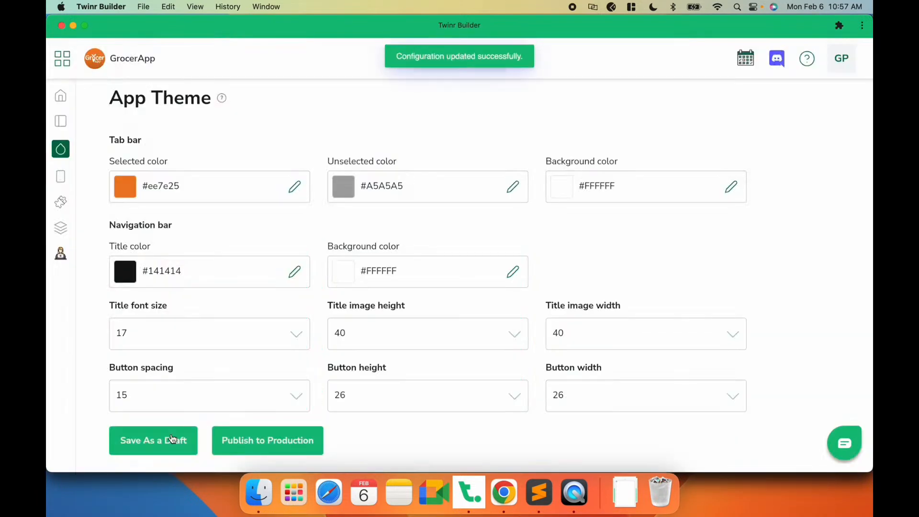
- Open the Home screen's navigation bar settings and start adding a Hamburger button to the left side buttons
key(super+Tab)
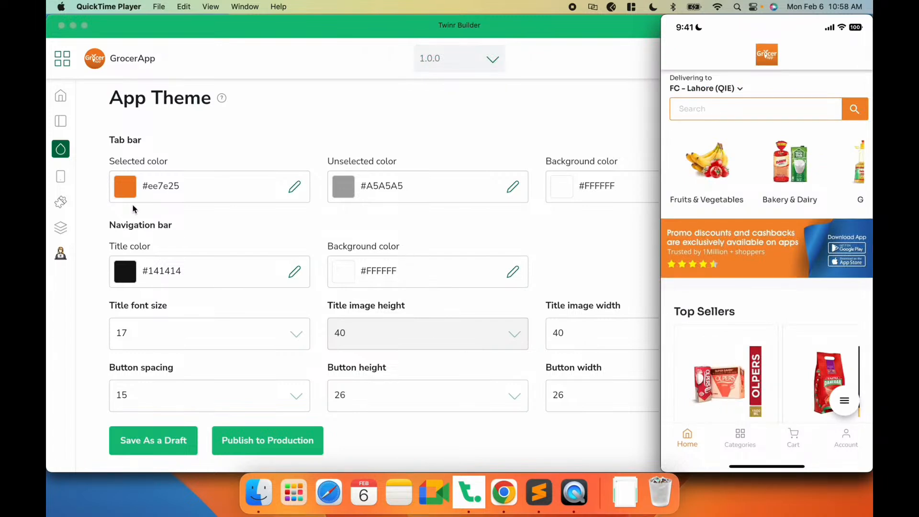
click(50, 178)
click(56, 177)
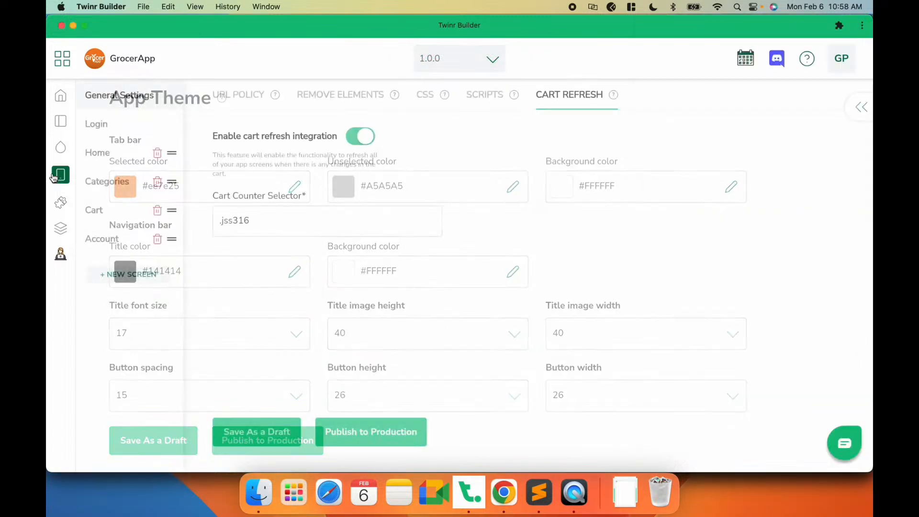
click(94, 156)
click(312, 105)
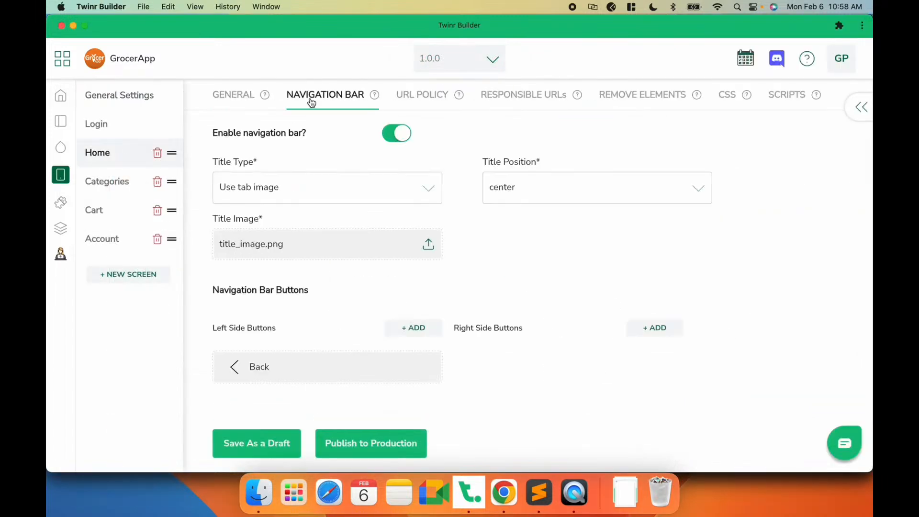
click(295, 262)
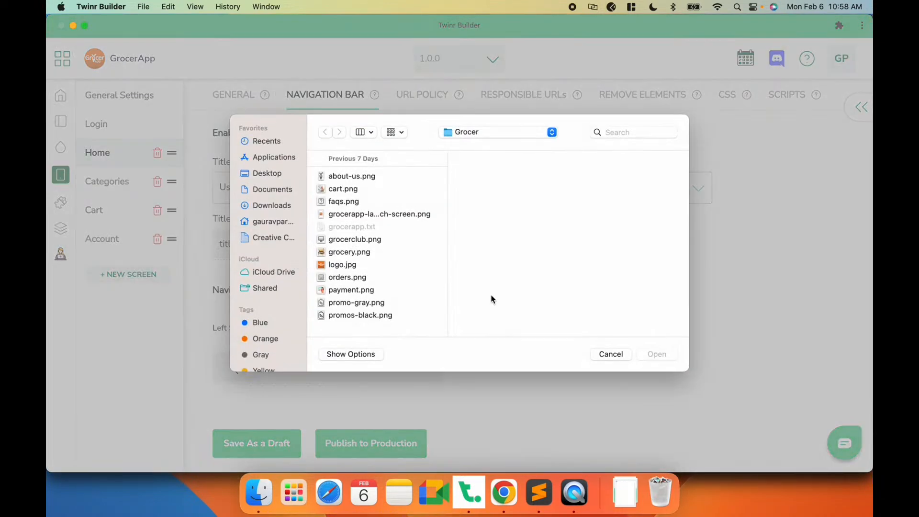
key(Escape)
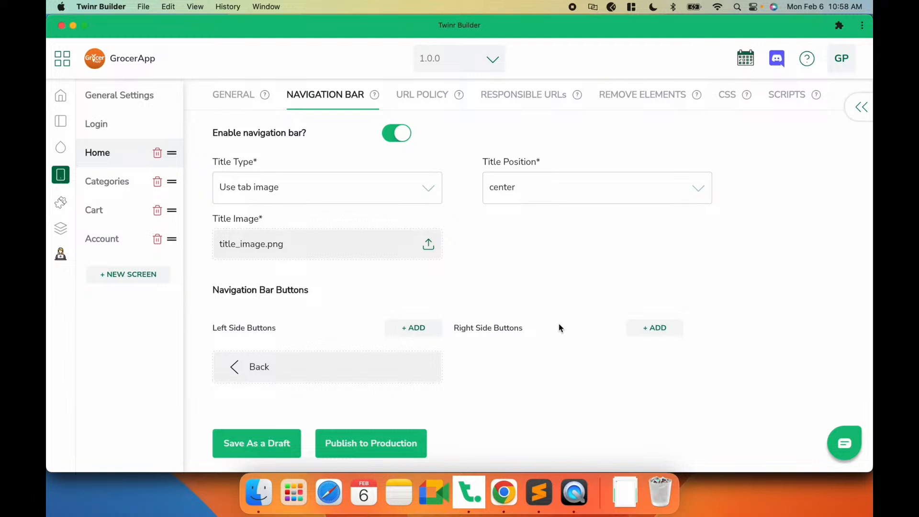
key(super+Tab)
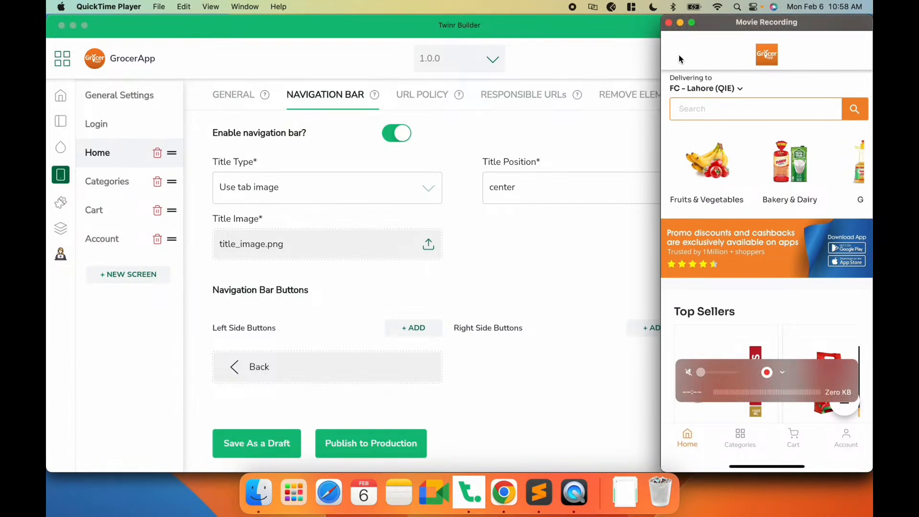
click(467, 260)
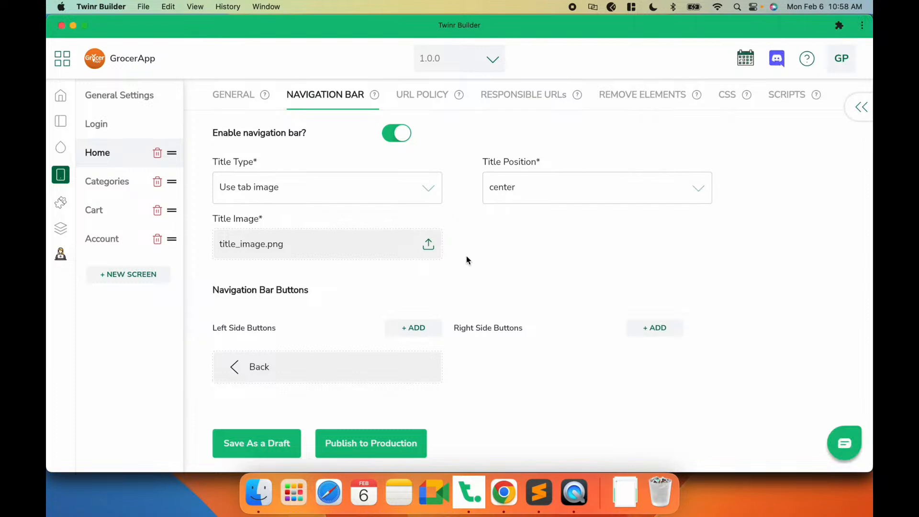
click(417, 333)
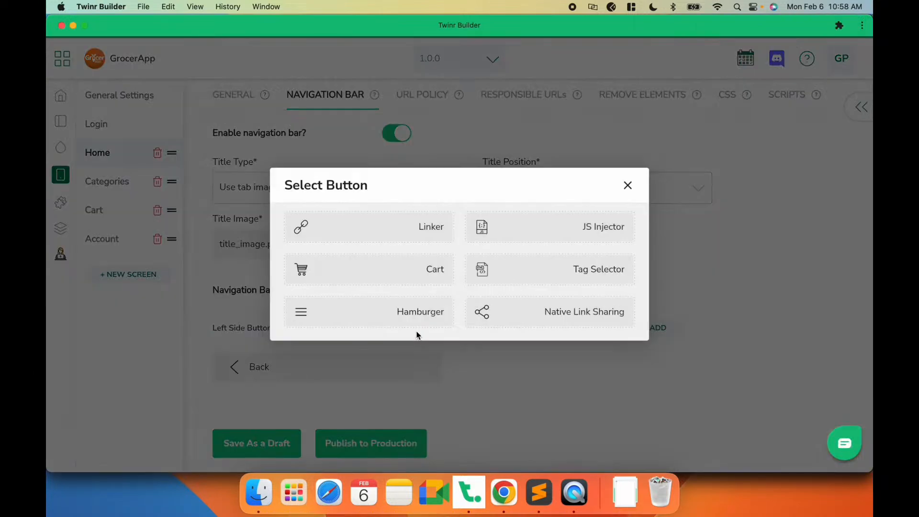
click(394, 311)
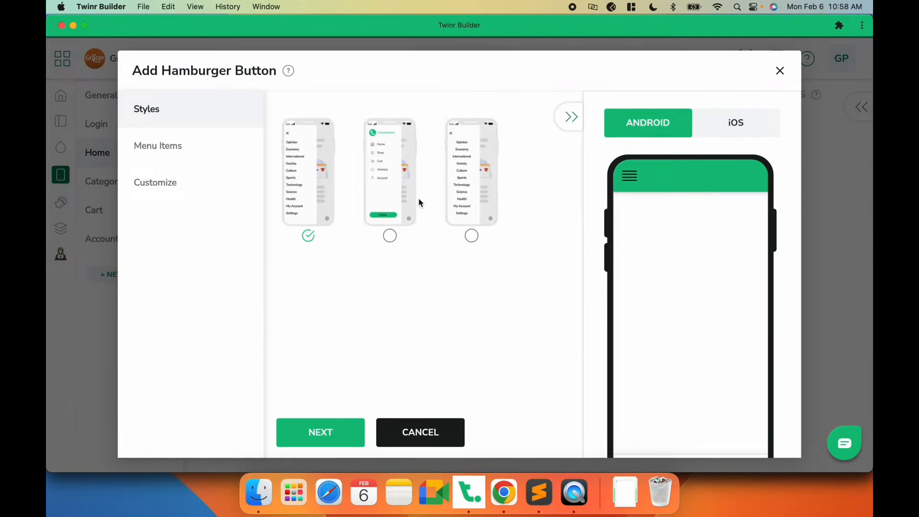
- Open the GrocerApp website's side menu in the browser to review its menu items
right_click(505, 499)
click(425, 343)
click(502, 492)
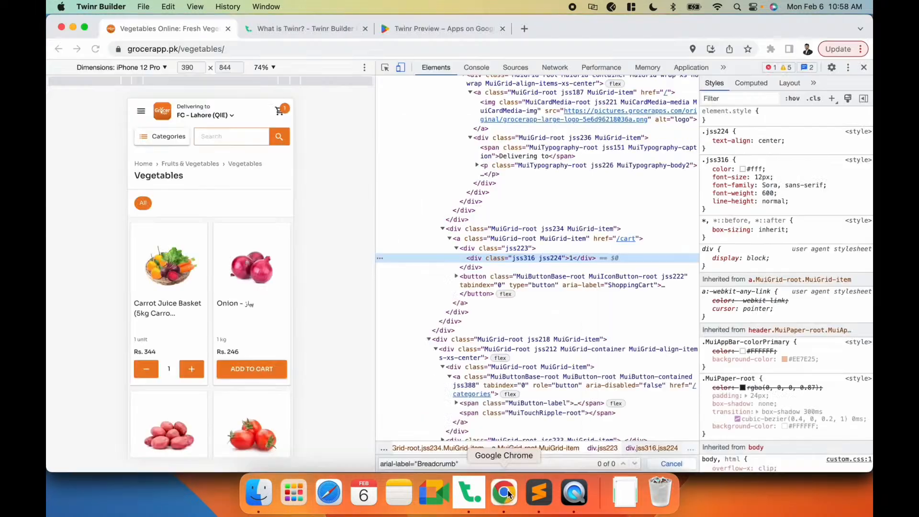
click(141, 111)
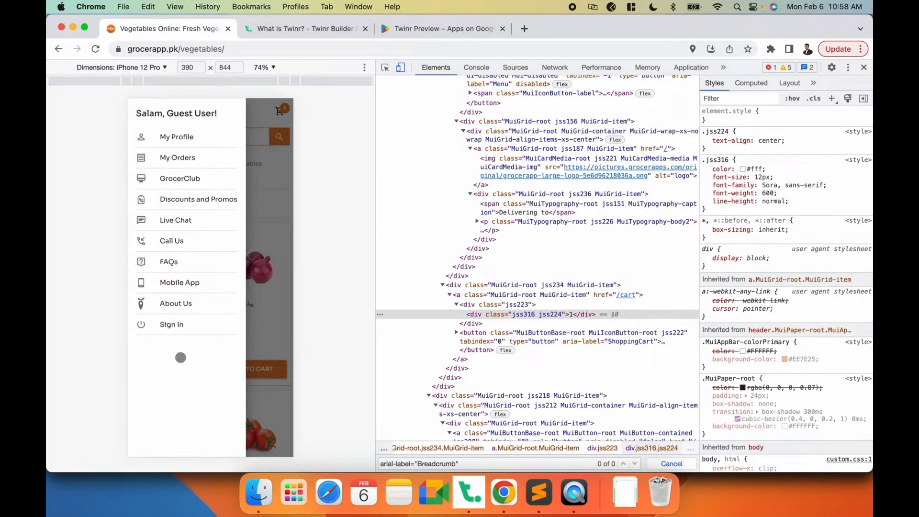
key(super+Tab)
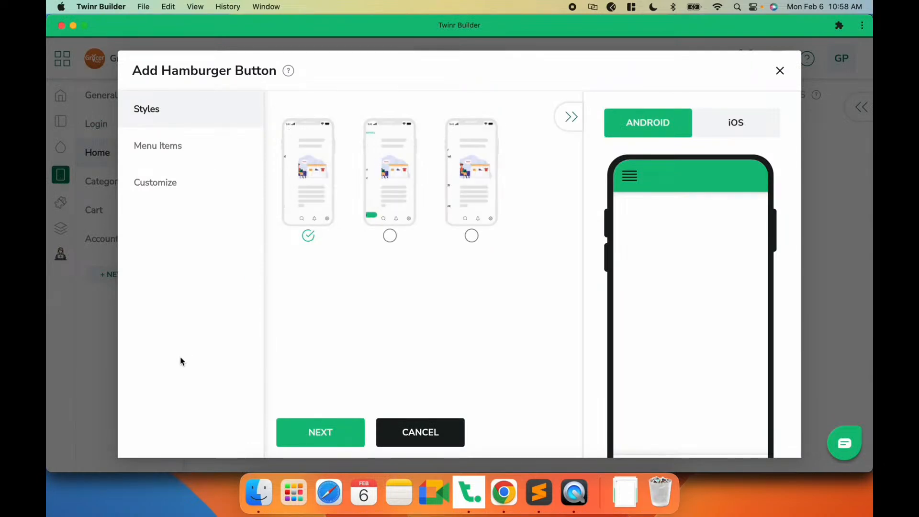
- Choose the second hamburger menu style, preview the drawer, and continue to the menu items
click(394, 164)
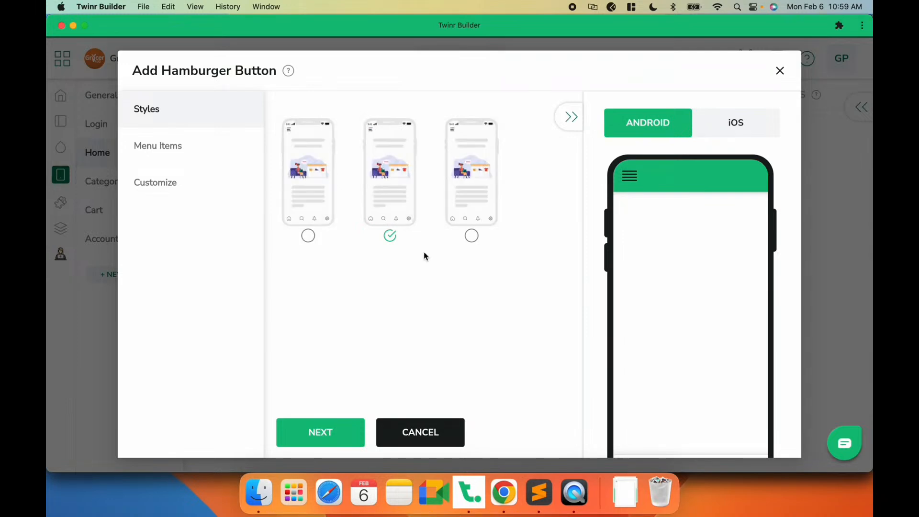
click(626, 181)
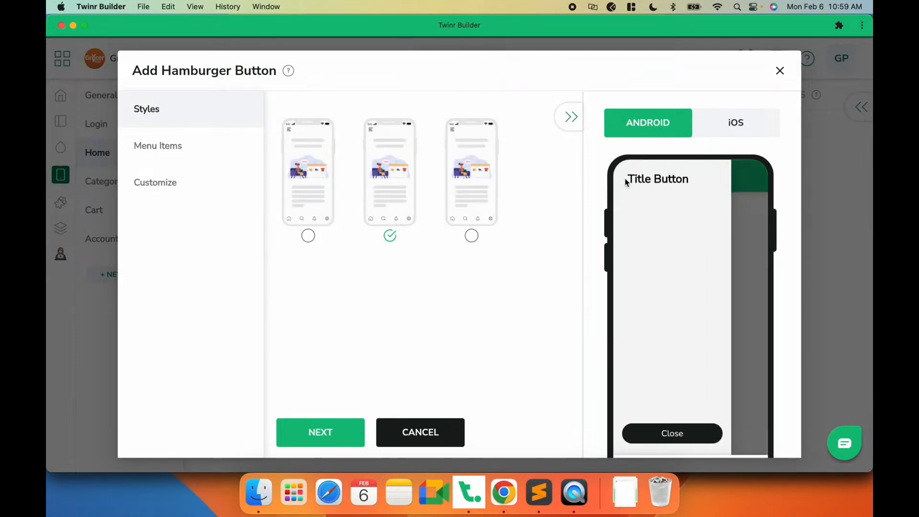
click(342, 427)
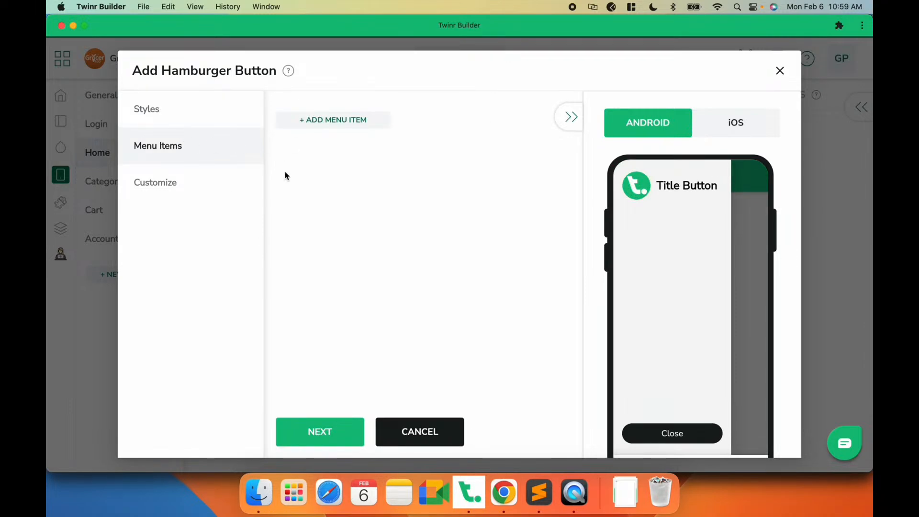
- Add a new hamburger menu item and upload orders.png as its icon
click(336, 123)
click(341, 189)
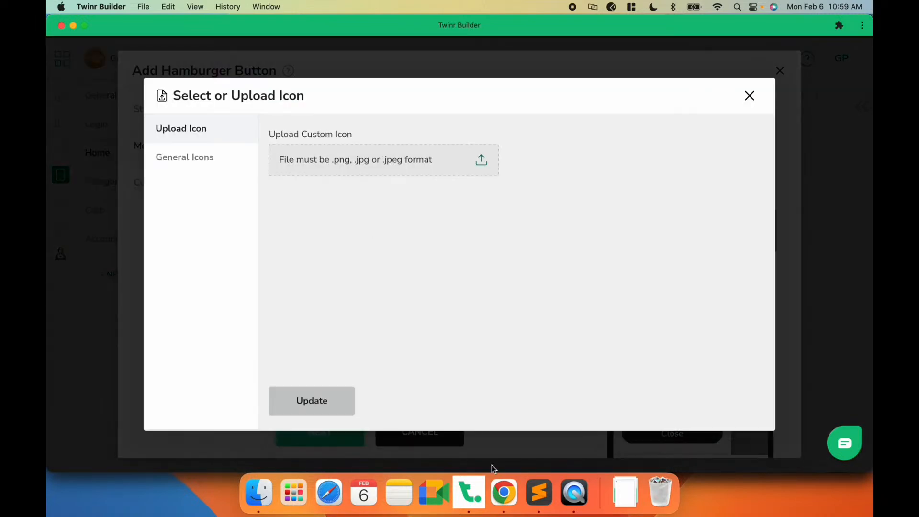
click(504, 496)
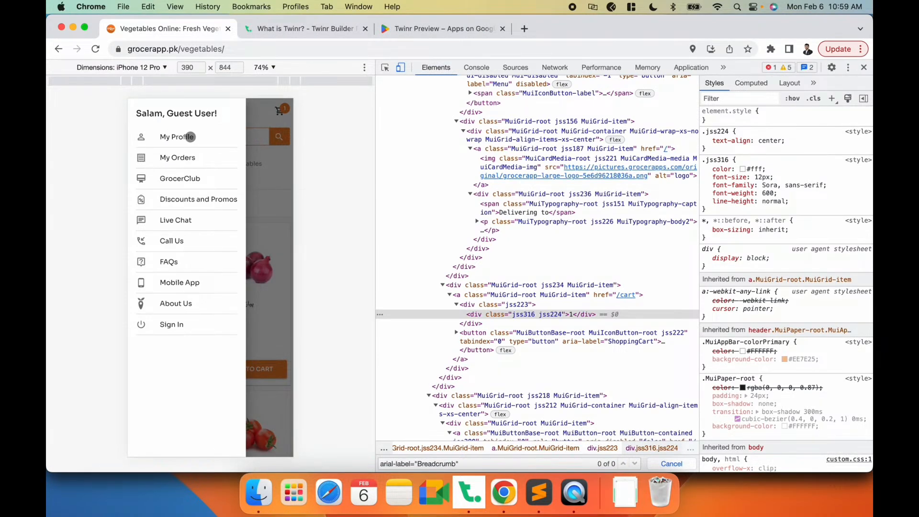
click(574, 493)
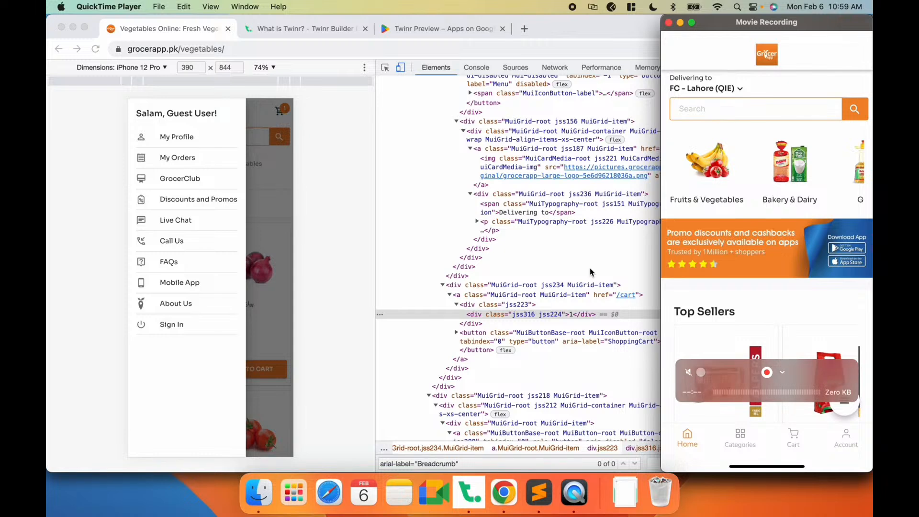
click(419, 229)
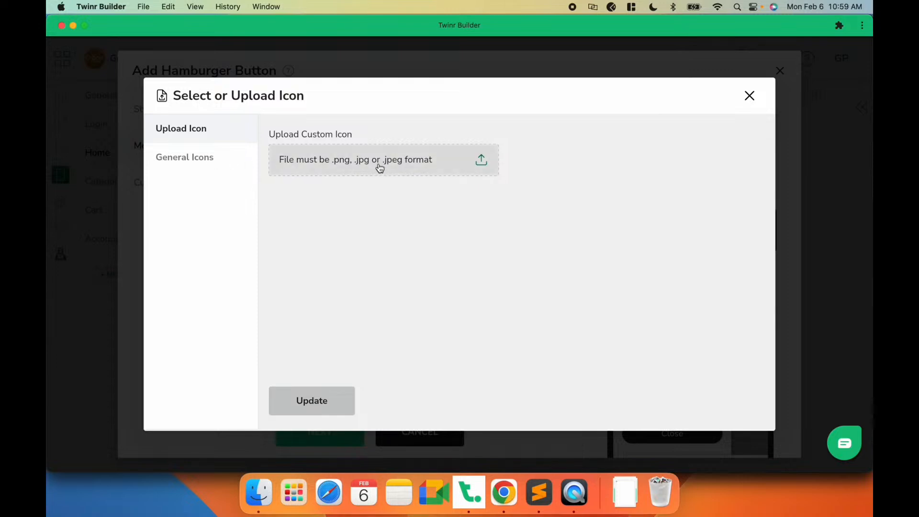
click(341, 159)
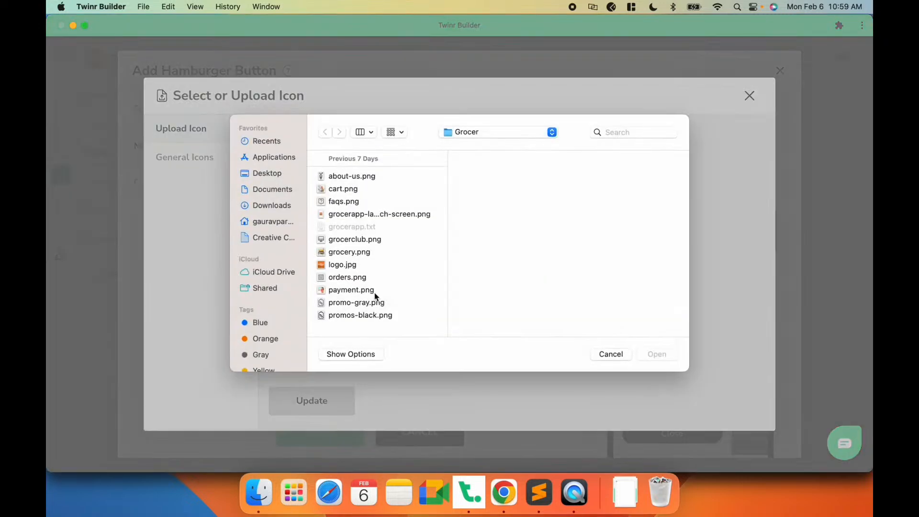
click(350, 278)
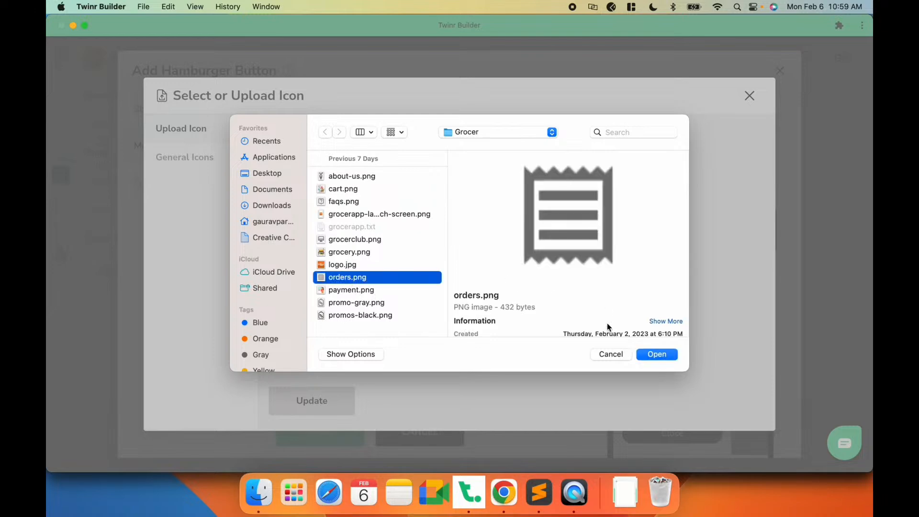
click(653, 356)
click(295, 396)
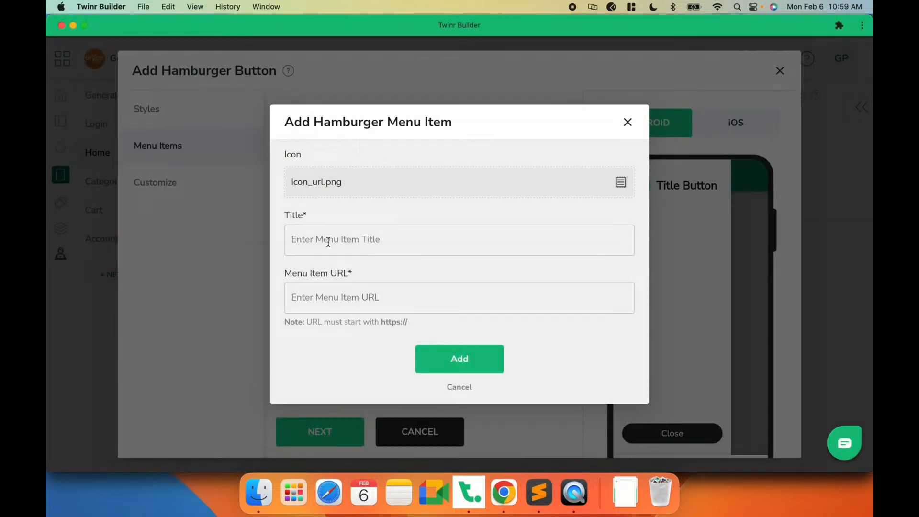
- Enter My Orders as the menu item's title
click(328, 242)
text(My Ordwe)
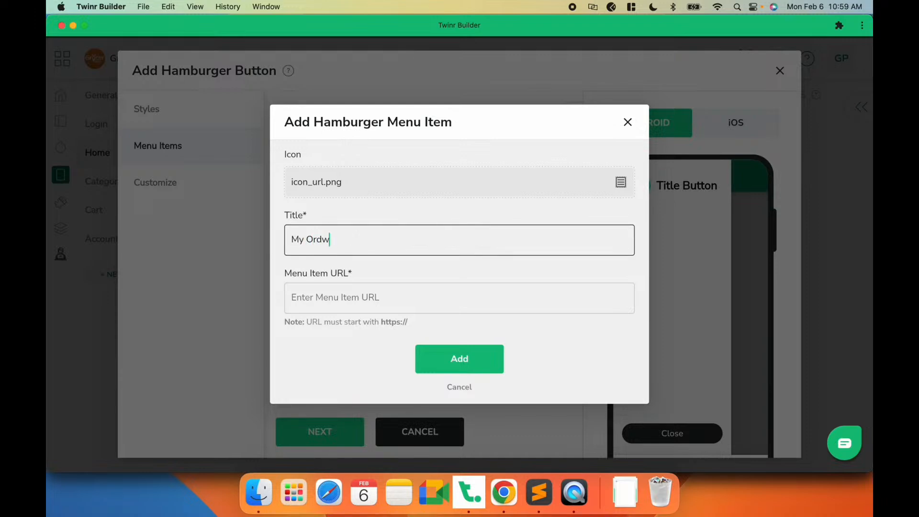
click(348, 293)
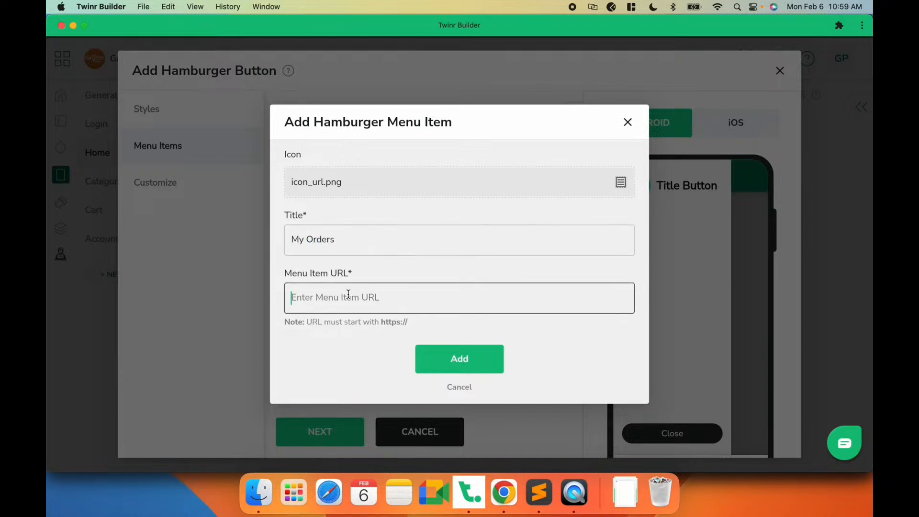
click(504, 492)
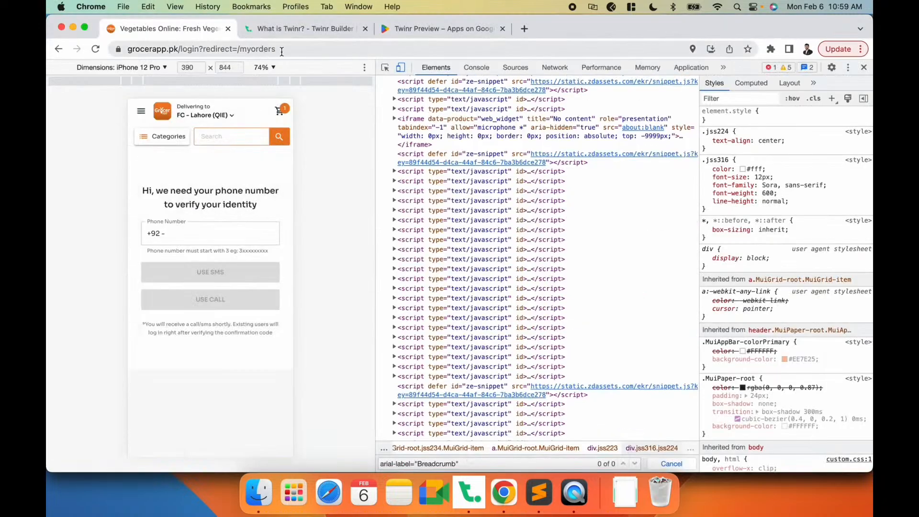
drag(179, 50, 238, 50)
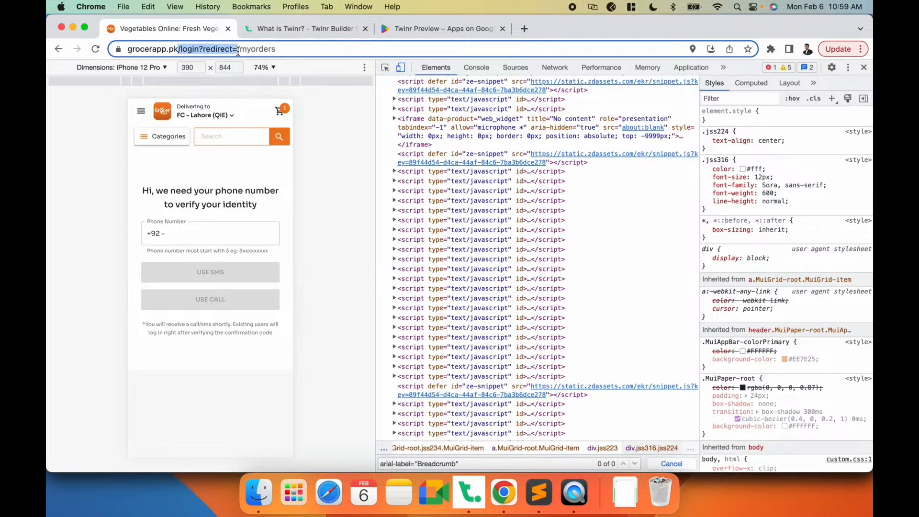
key(BackSpace)
key(BackSpace)
key(super+a)
key(super+c)
key(super+Tab)
key(super+v)
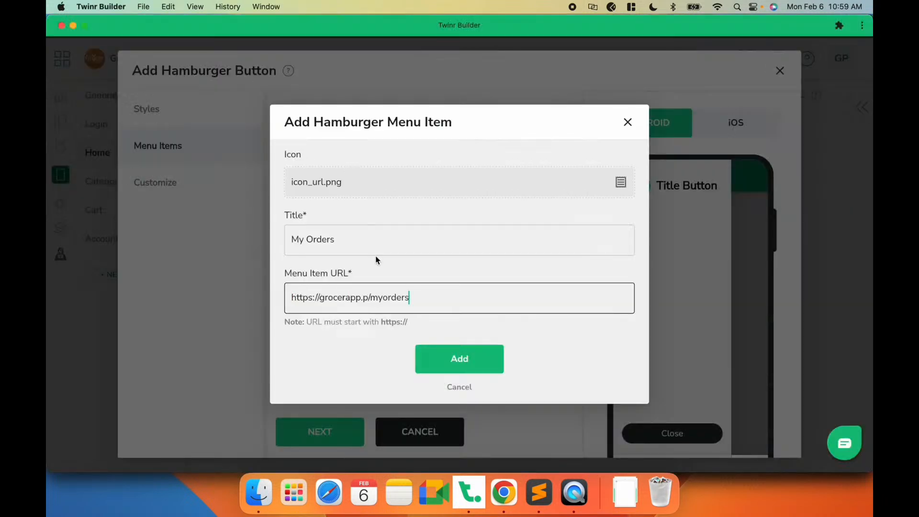
click(454, 362)
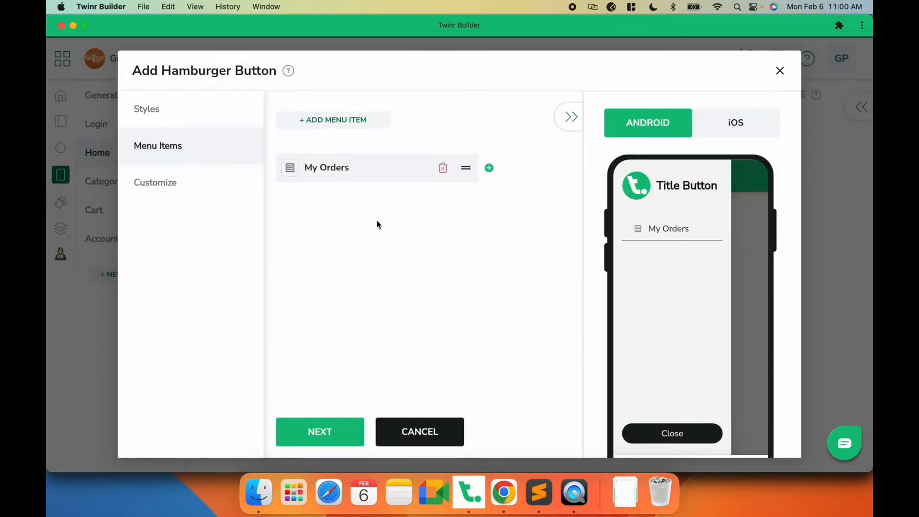
- Add a second menu item and upload grocerclub.png as its icon
click(336, 119)
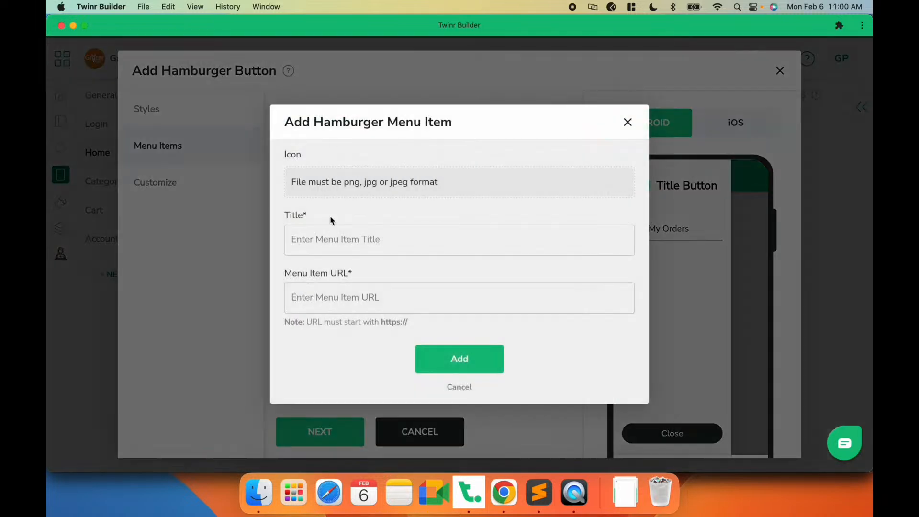
click(309, 181)
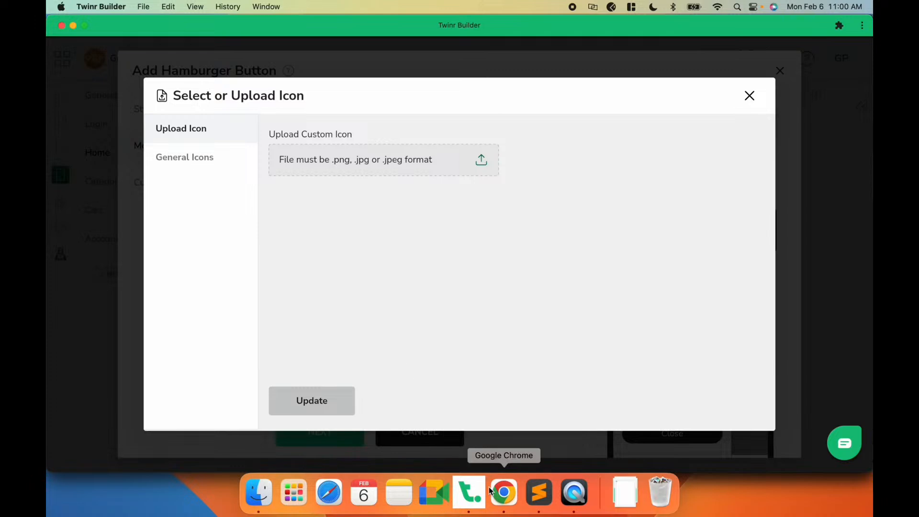
click(490, 490)
click(139, 110)
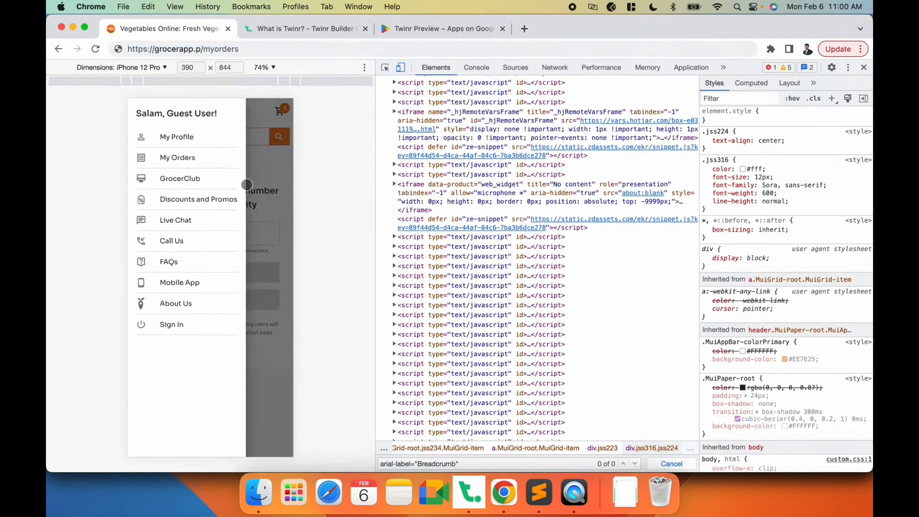
key(super+Tab)
click(335, 166)
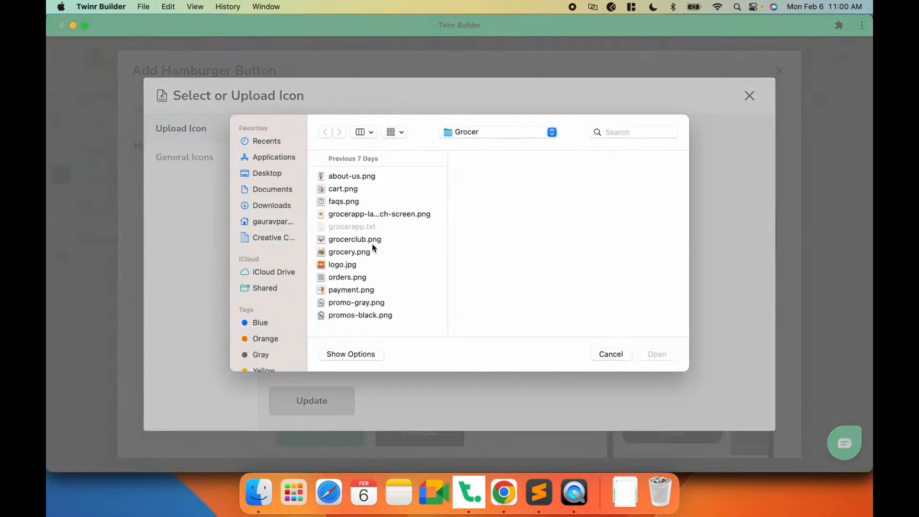
click(348, 250)
click(347, 244)
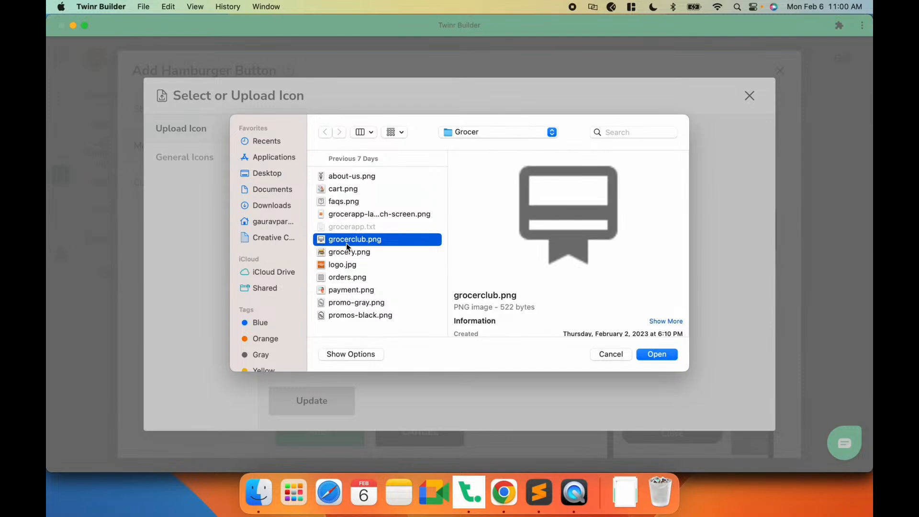
click(650, 354)
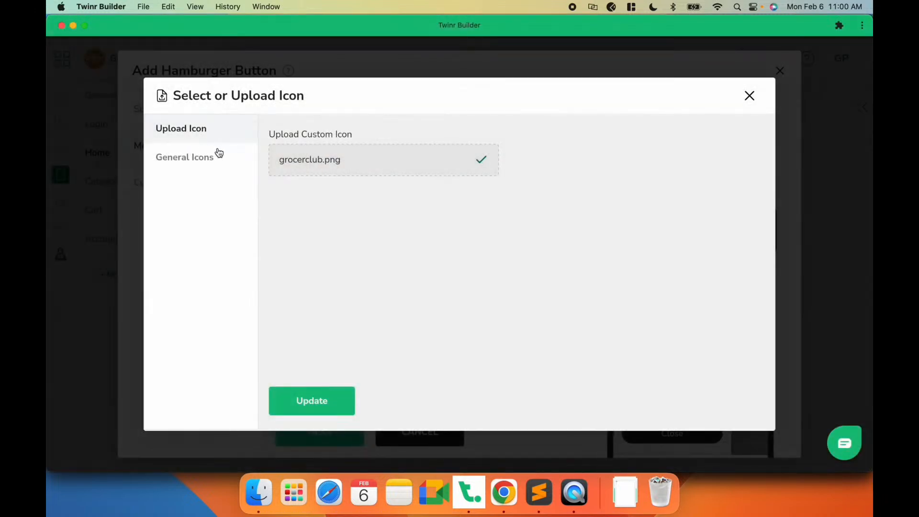
click(304, 410)
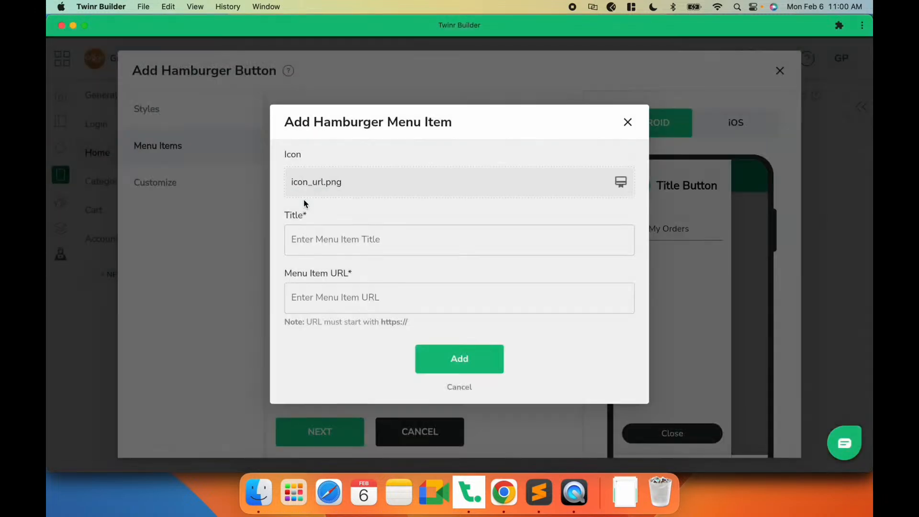
- Enter GrocerClub as the second menu item's title
click(313, 252)
text(GrocerClub)
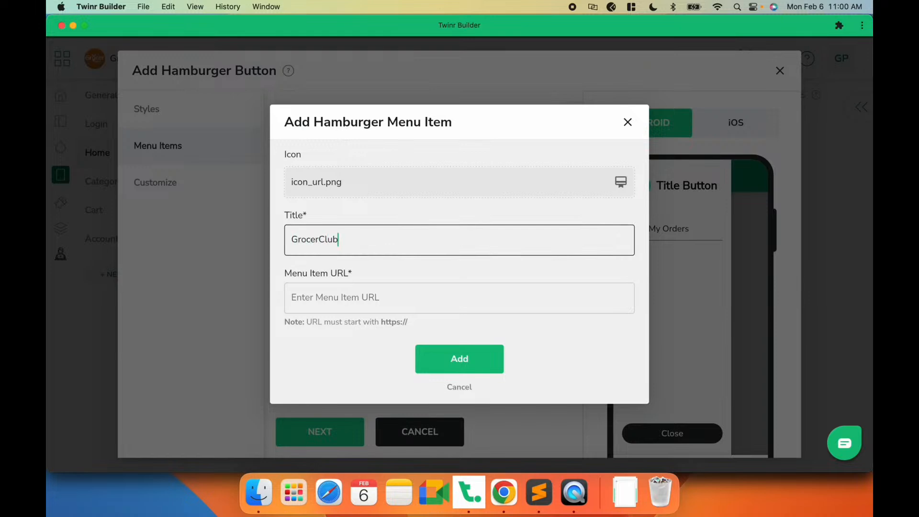
click(345, 288)
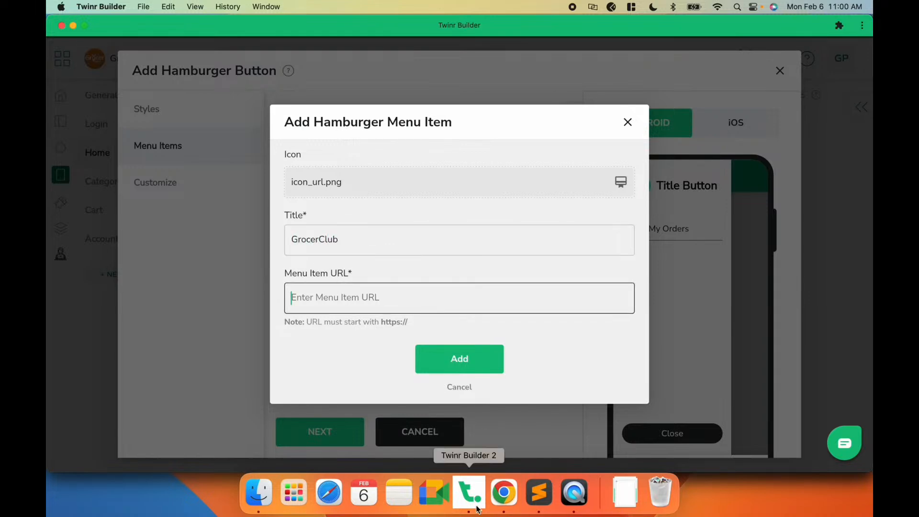
- Copy the website's GrocerClub page address grocerapp.pk/membership, paste it as the item URL, and add the item
click(503, 492)
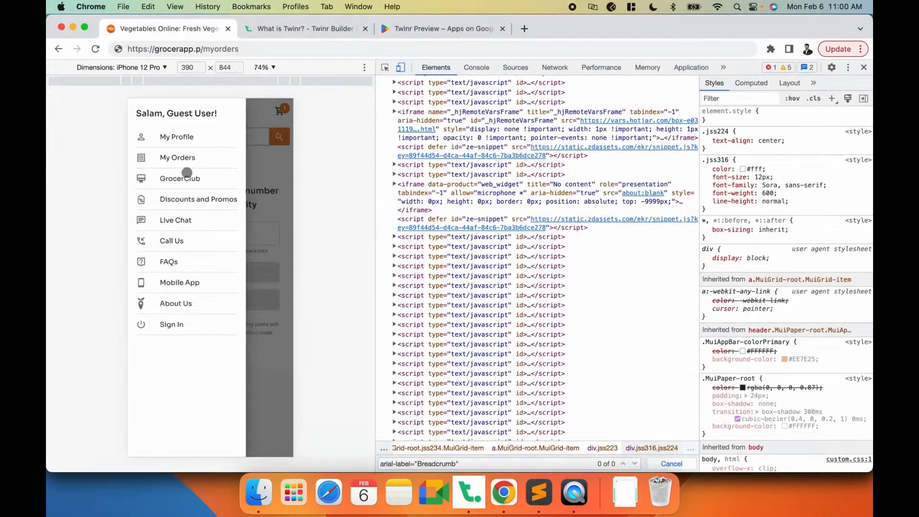
click(176, 159)
click(142, 110)
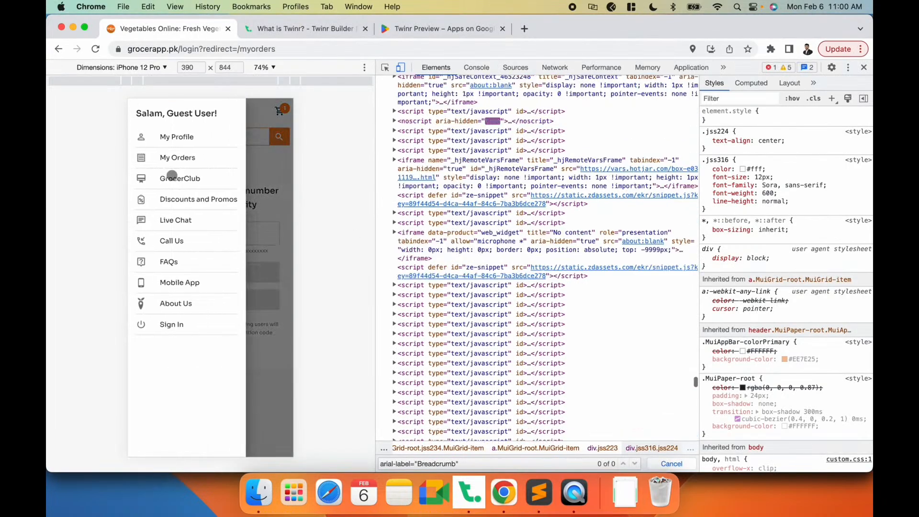
click(177, 176)
click(217, 50)
key(super+c)
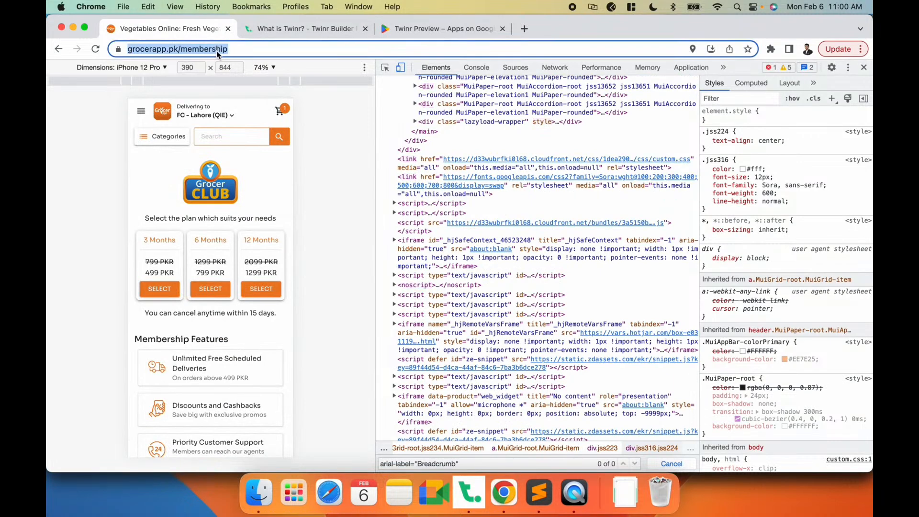
key(super+Tab)
key(super+v)
click(459, 362)
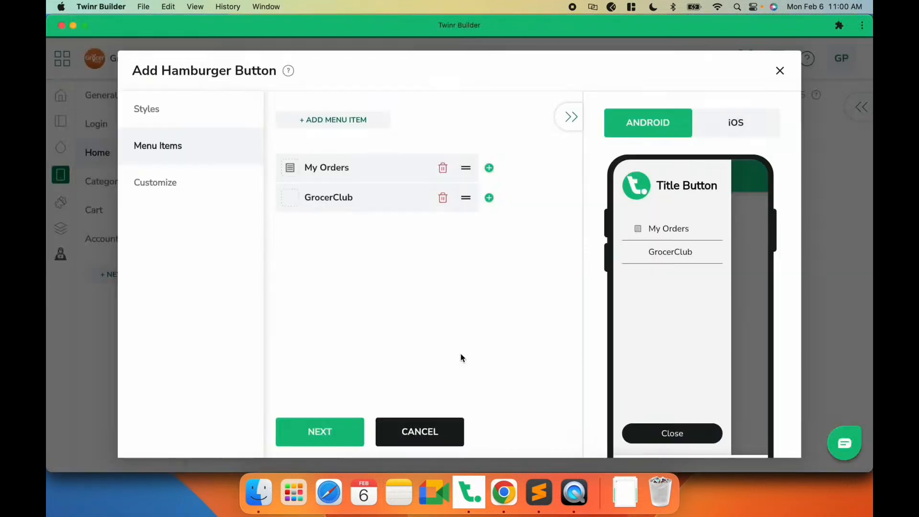
- Add a third menu item, check the website's menu, and upload promo-gray.png as the item's icon
click(334, 120)
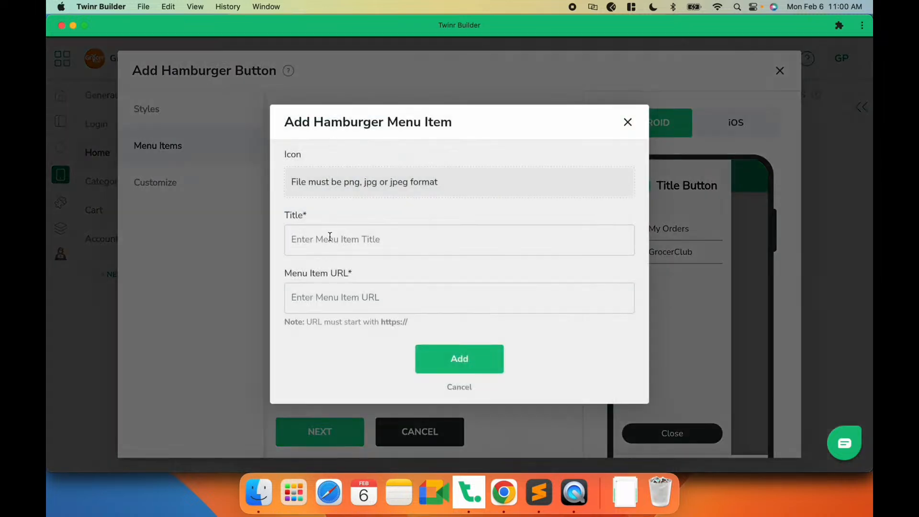
click(504, 492)
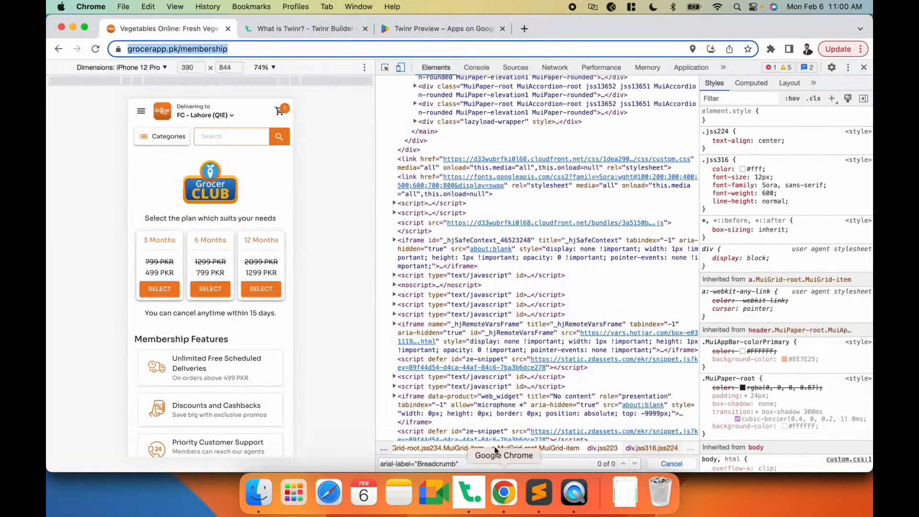
click(143, 117)
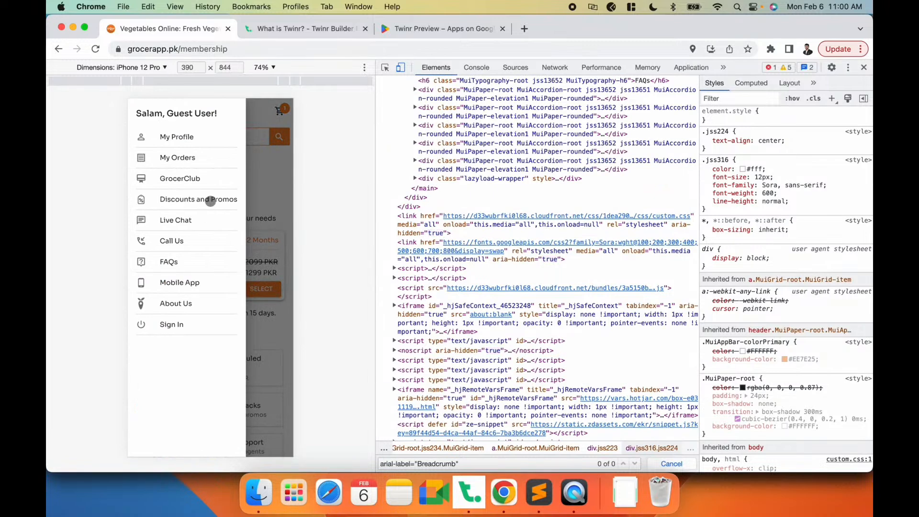
key(super+Tab)
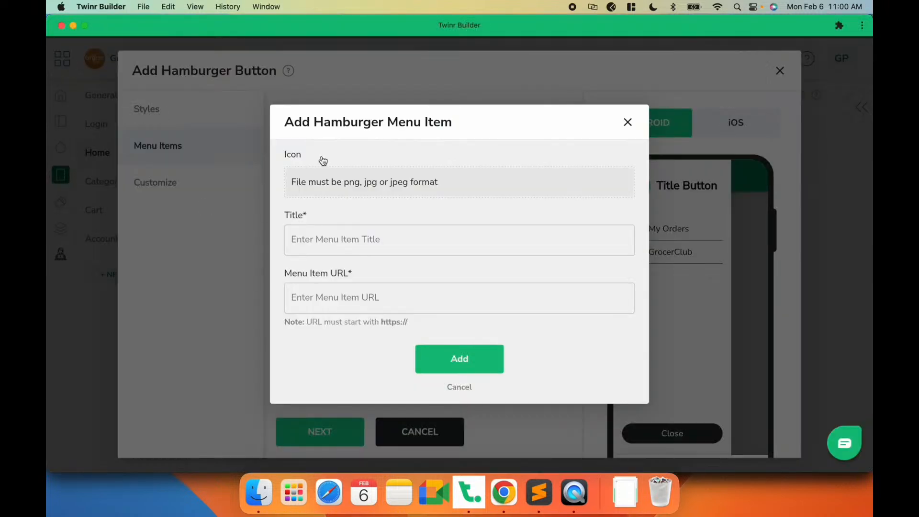
click(331, 175)
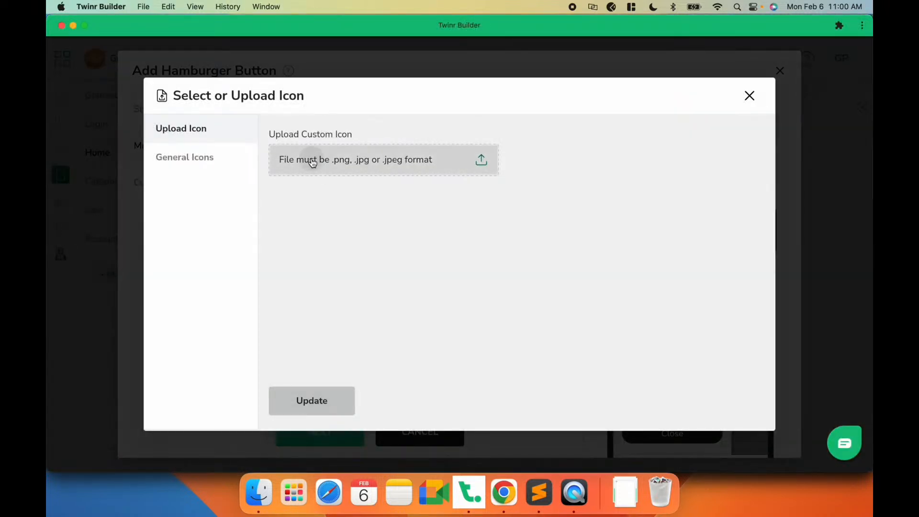
click(311, 158)
click(357, 316)
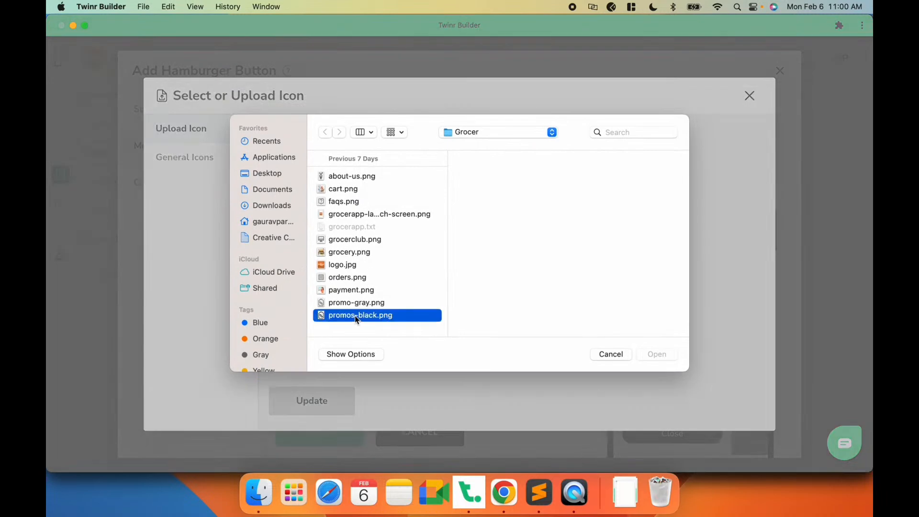
click(358, 305)
click(649, 355)
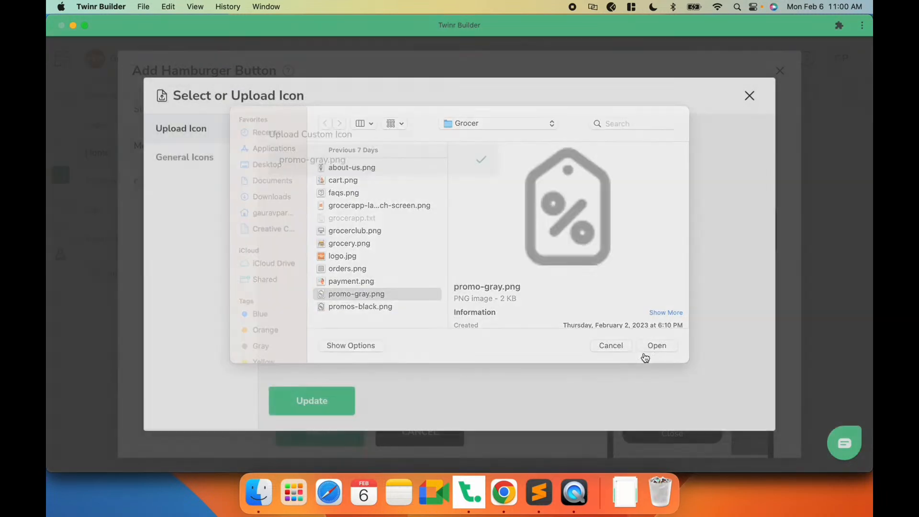
click(316, 407)
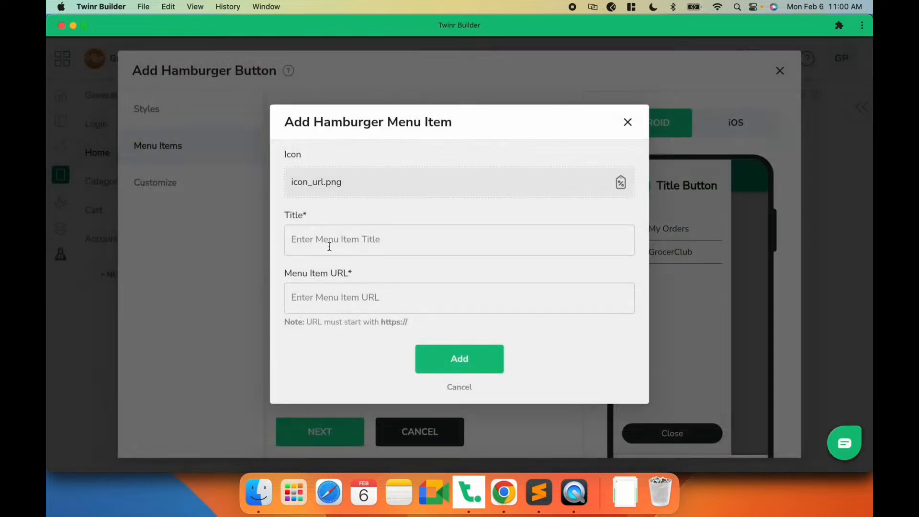
- Enter Discount & Promos as the third menu item's title
click(328, 246)
text(Discoun)
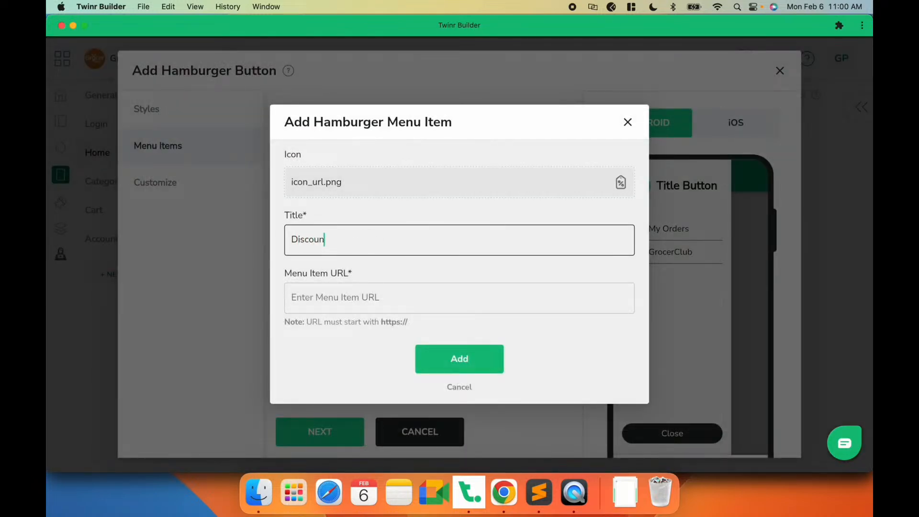
text(t & OPr)
click(328, 288)
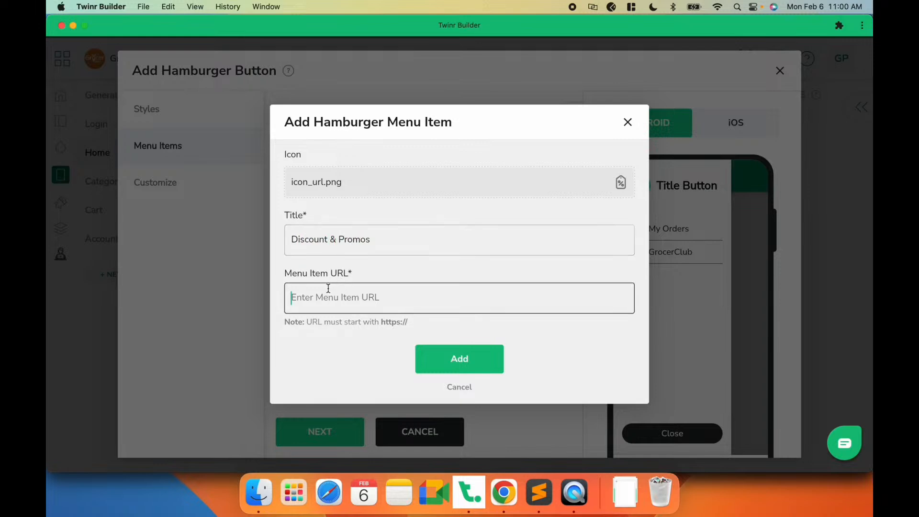
key(super+Tab)
click(210, 207)
key(super+l)
key(super+c)
key(super+Tab)
key(super+v)
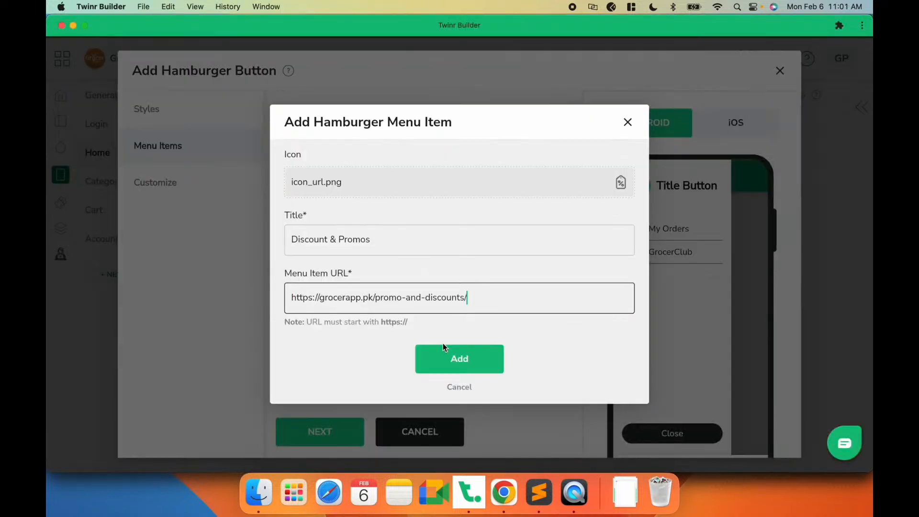
click(443, 354)
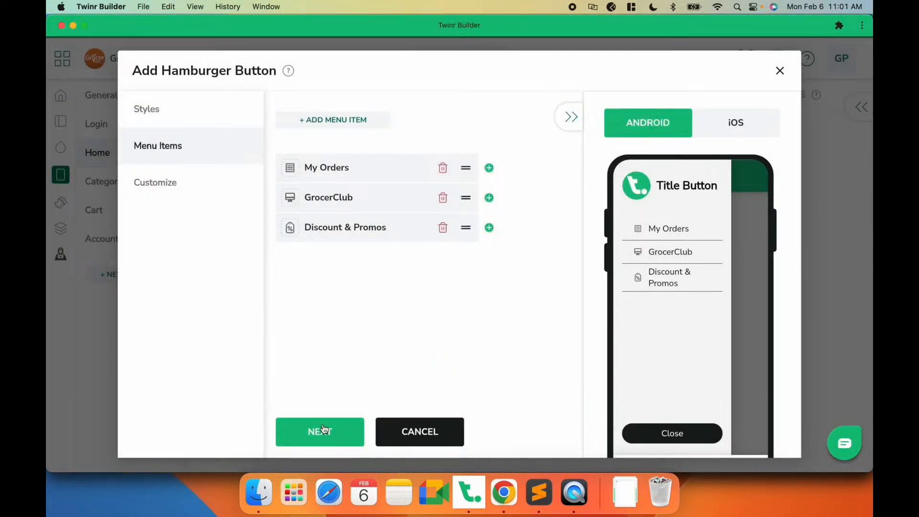
- Add a fourth menu item and copy the website's FAQs page address
click(339, 128)
click(338, 171)
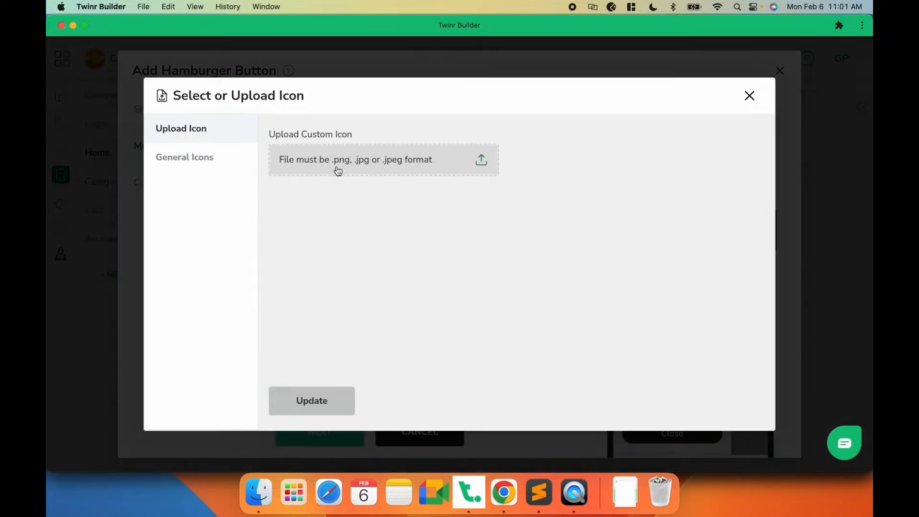
click(504, 492)
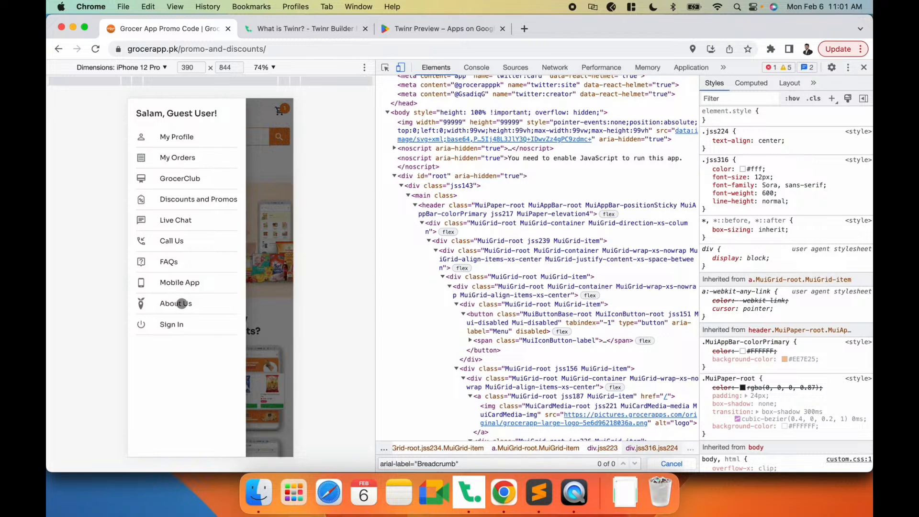
click(174, 262)
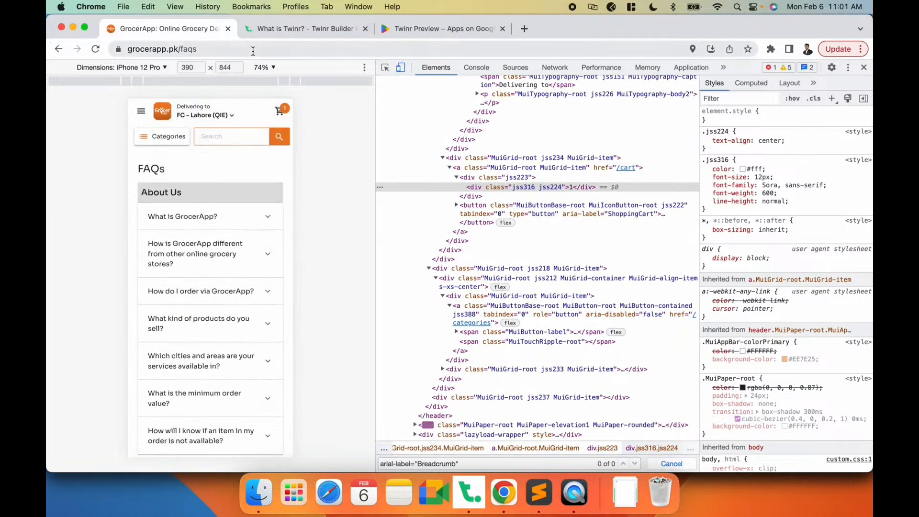
click(253, 49)
key(super+c)
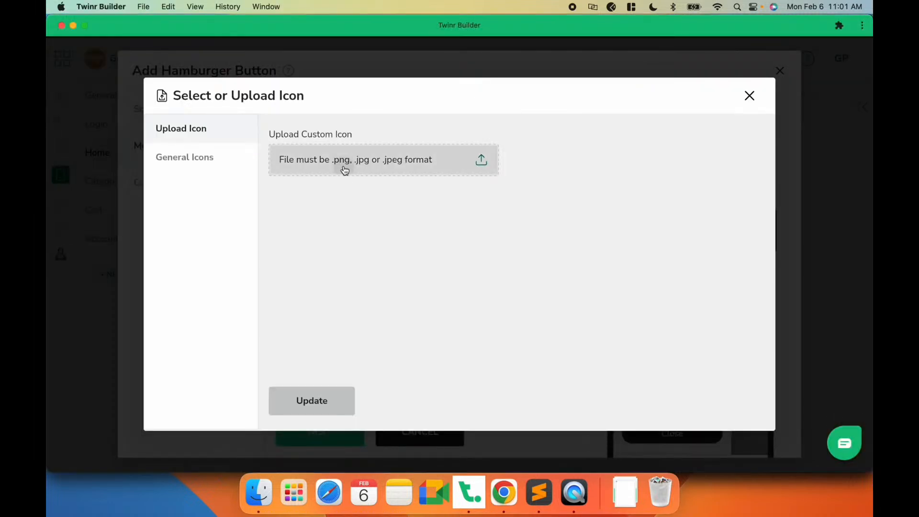
- Upload faqs.png as the fourth menu item's icon
click(344, 172)
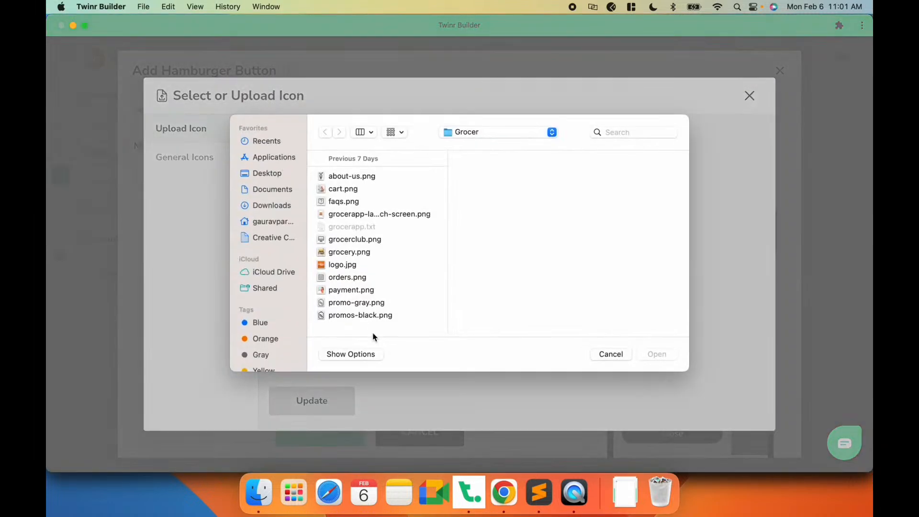
click(344, 201)
click(651, 354)
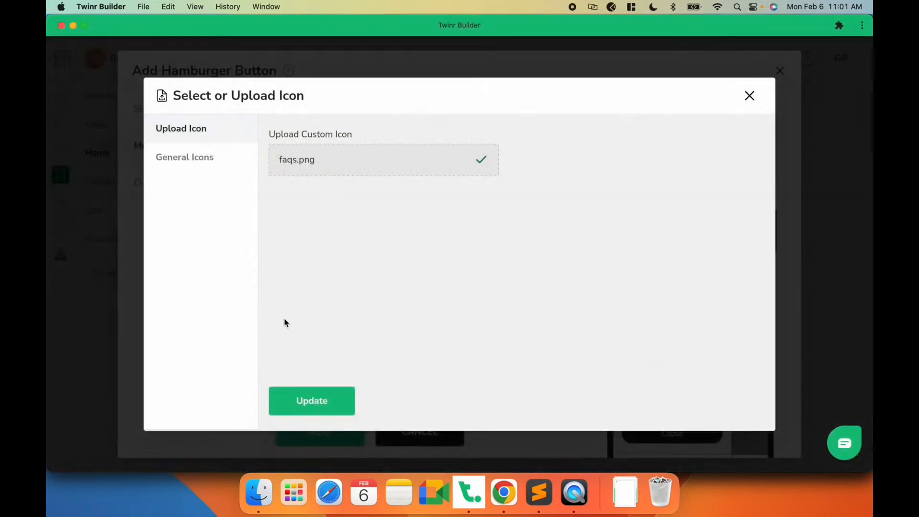
click(302, 402)
- Title the fourth item FAQs, paste the copied FAQs page address as its URL, and add the item
click(320, 241)
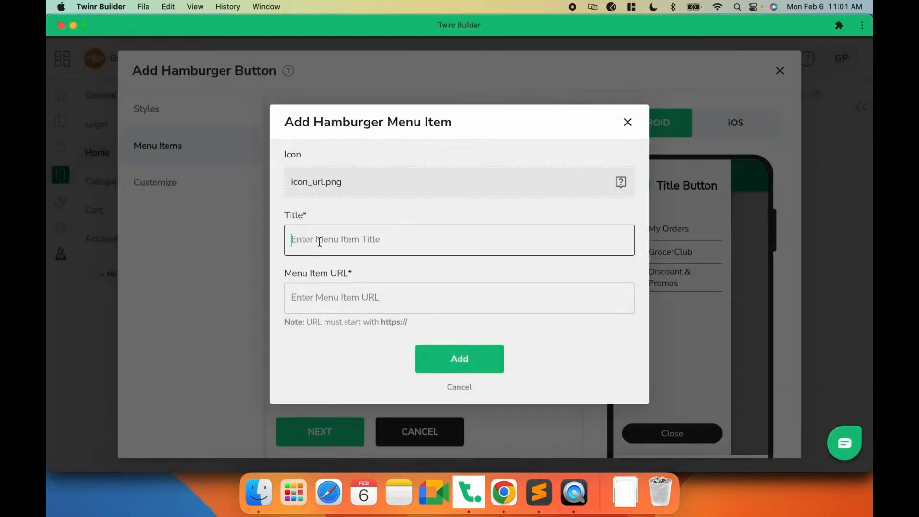
text(FAQs)
click(325, 294)
key(super+v)
click(476, 361)
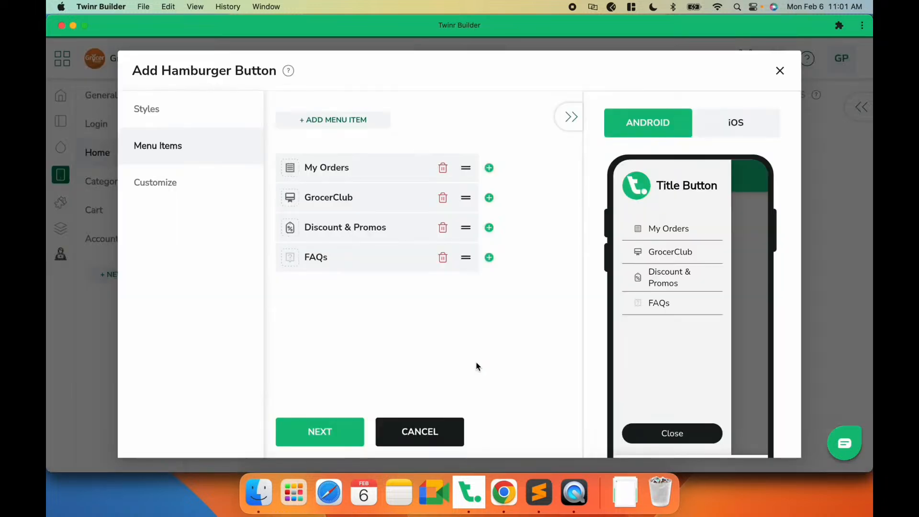
- Add a fifth menu item and upload about-us.png as its icon
click(337, 124)
click(337, 185)
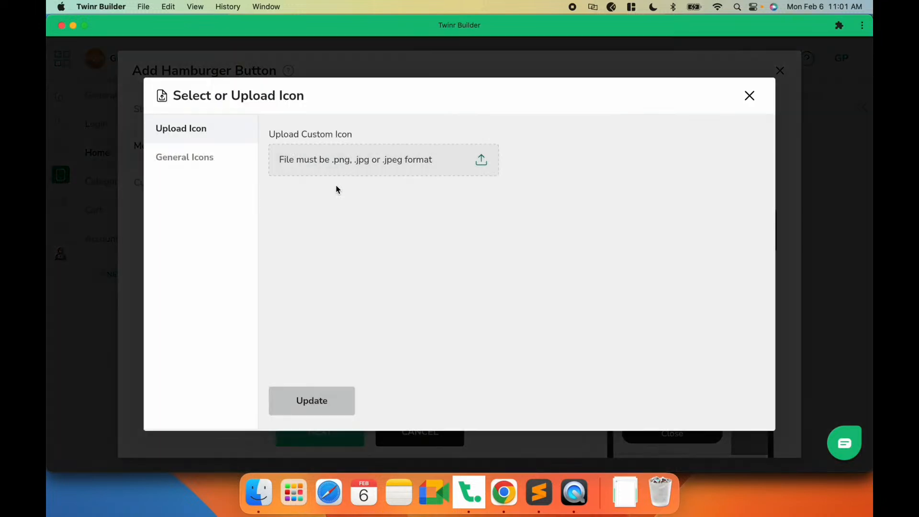
click(307, 158)
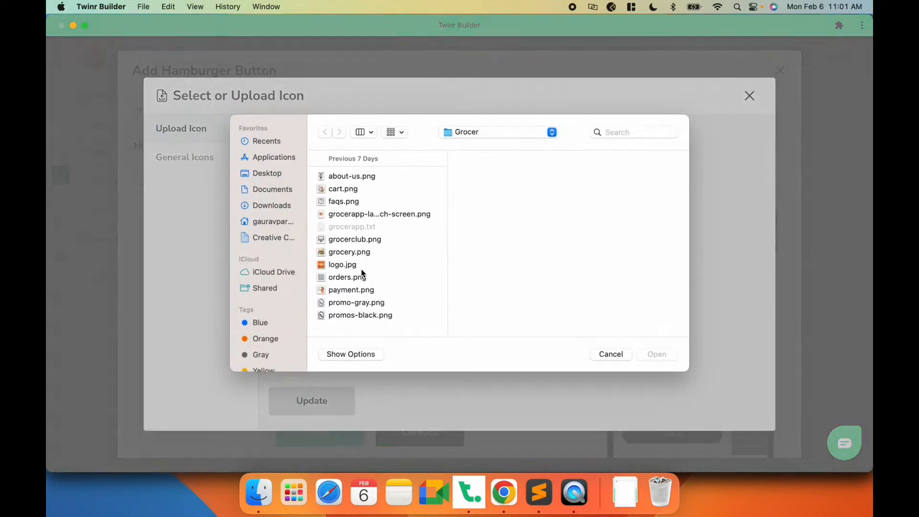
click(354, 176)
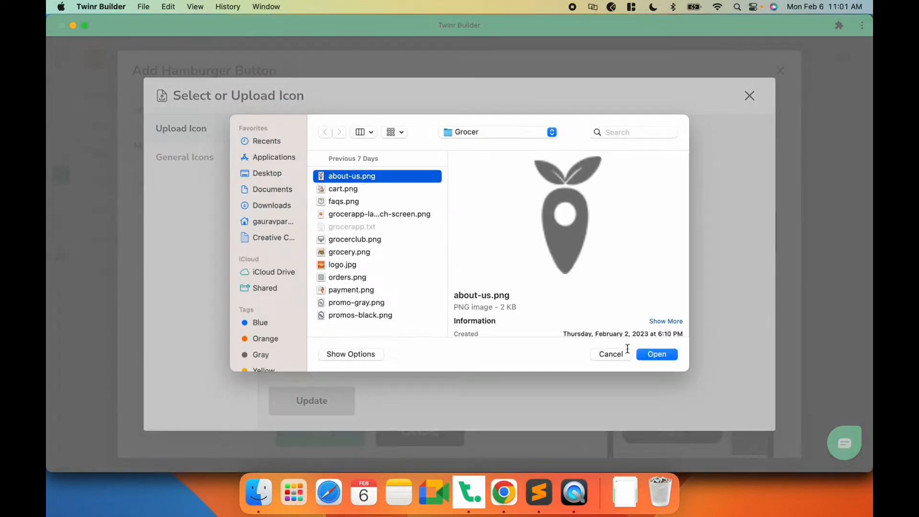
click(655, 356)
click(329, 401)
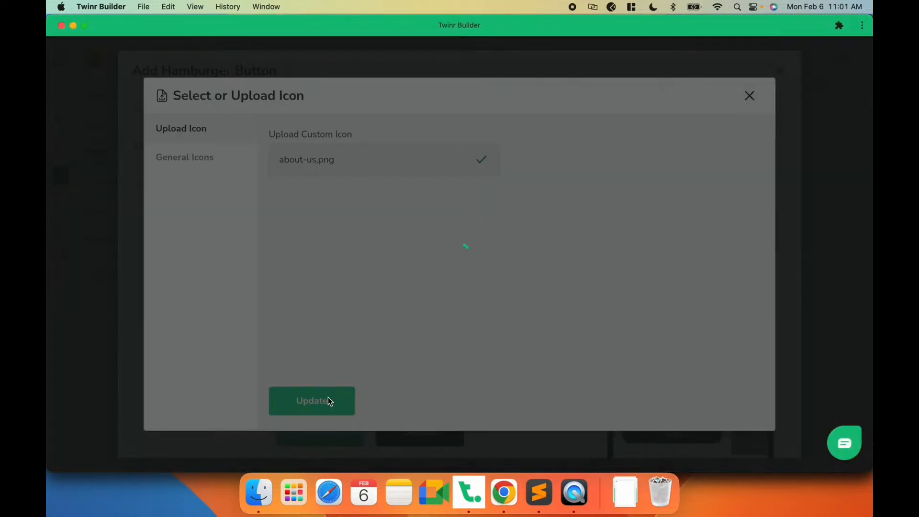
- Title the fifth item About Us, paste the website's About Us page address as its URL, and add the item
text(Abo)
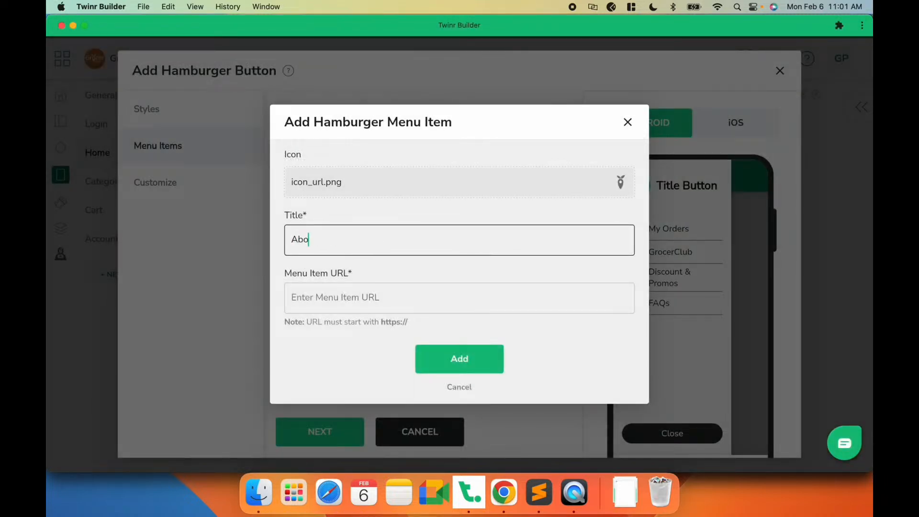
text(ut U)
key(super+Tab)
click(140, 113)
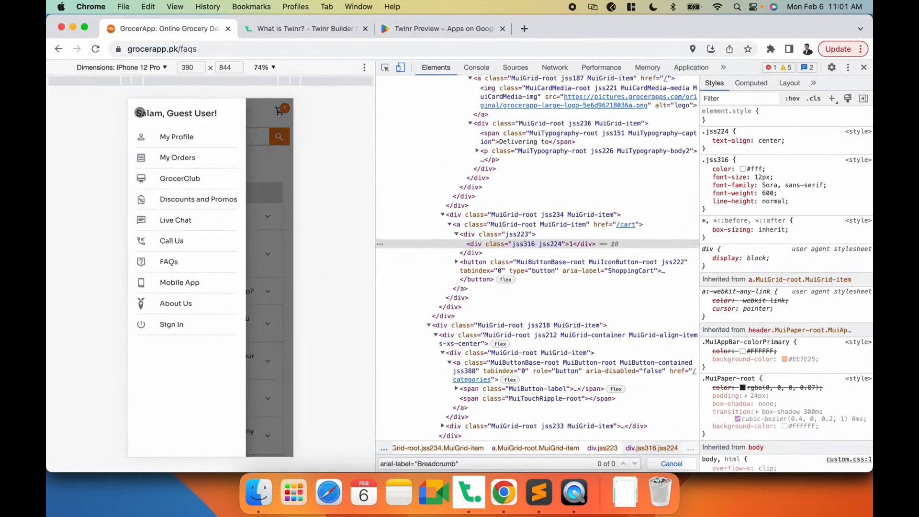
click(185, 302)
click(173, 49)
key(super+c)
key(super+Tab)
click(334, 301)
key(super+v)
click(427, 354)
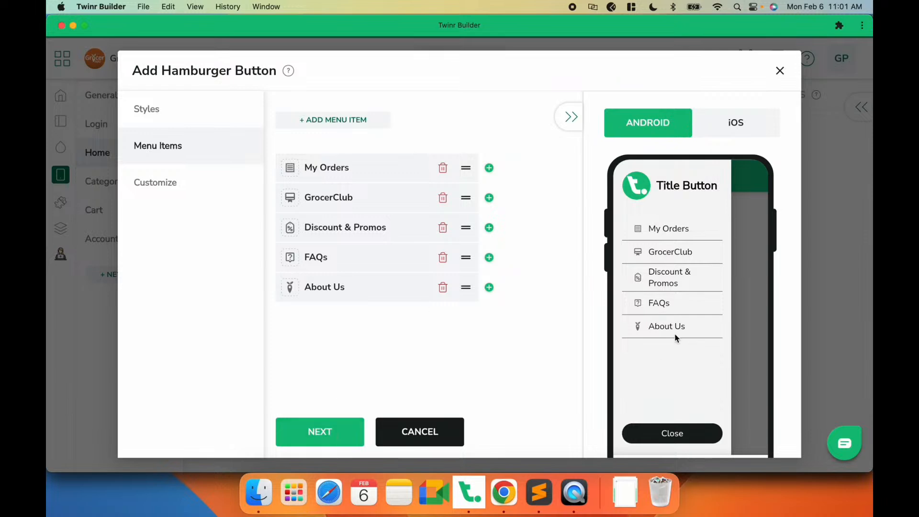
- Finish adding the hamburger button with its default customization settings and check its menu in the app preview
click(329, 433)
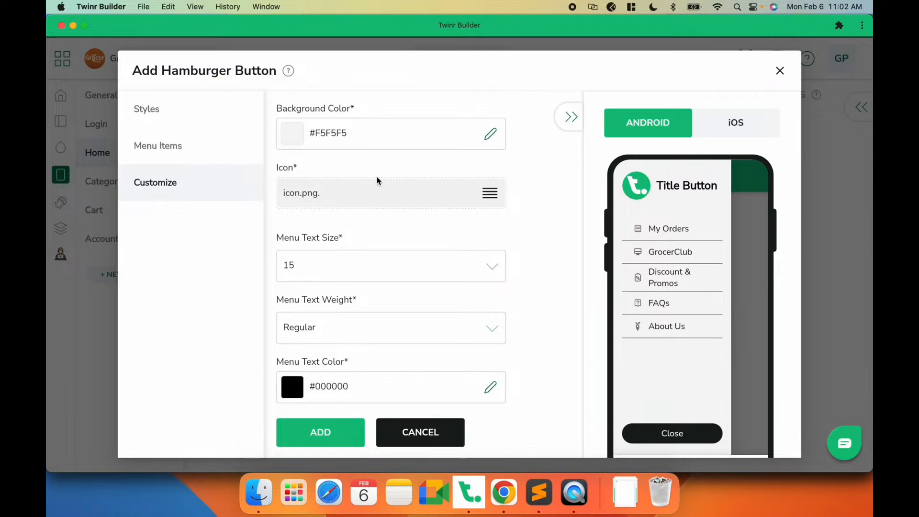
click(328, 431)
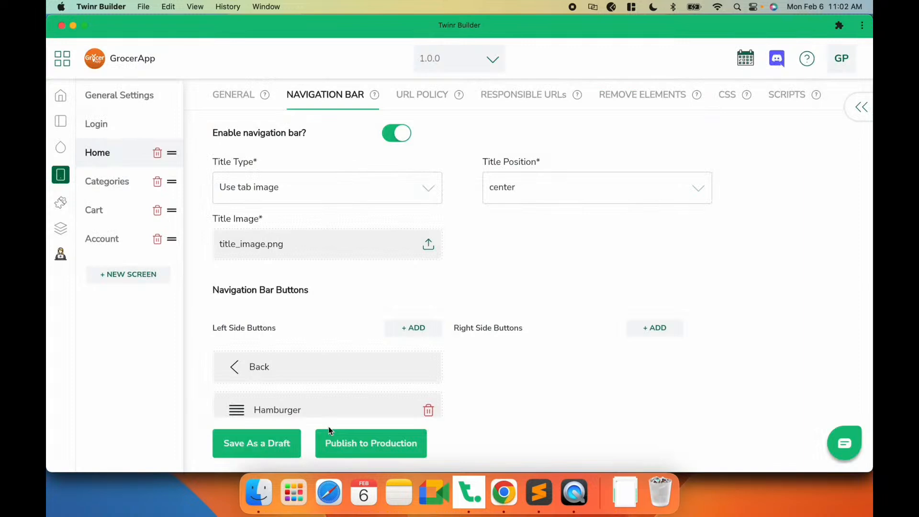
click(269, 448)
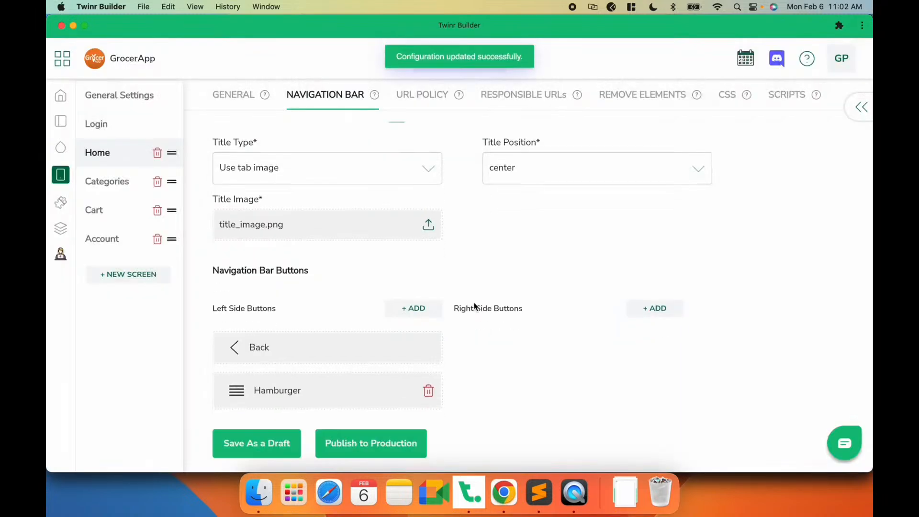
click(579, 495)
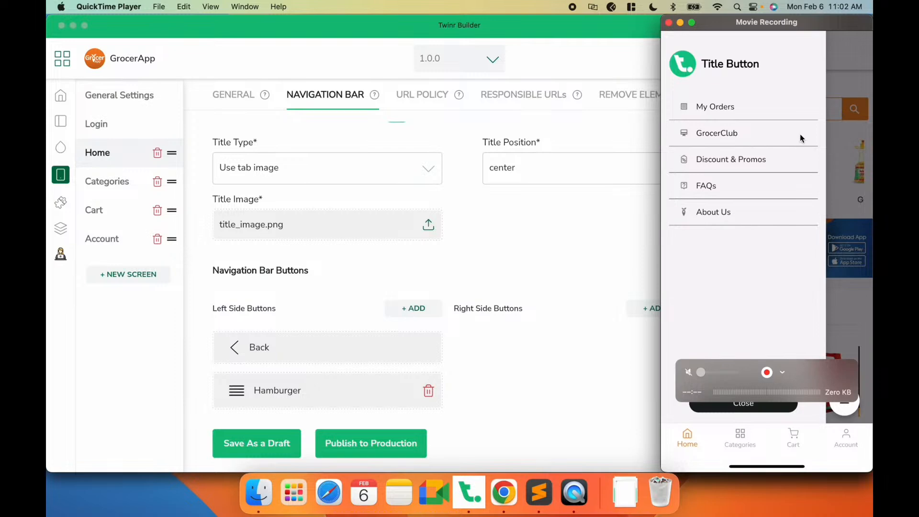
click(438, 260)
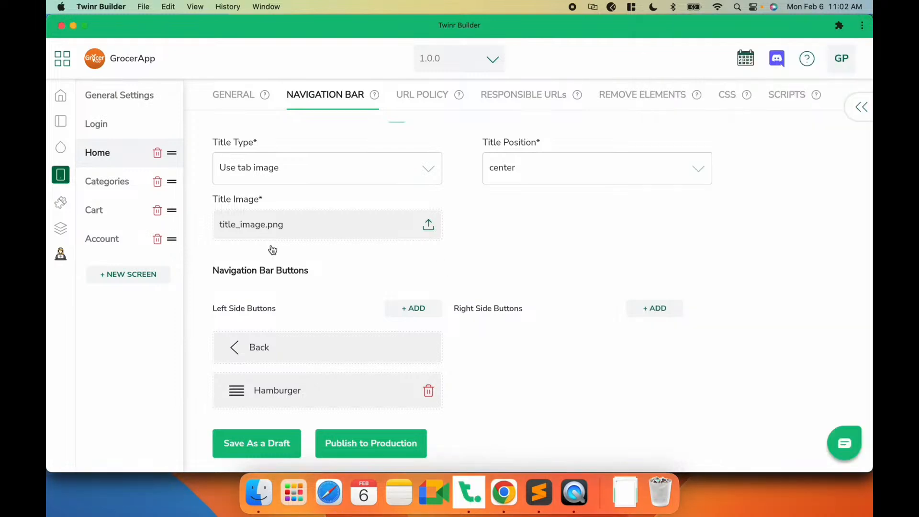
- Reopen the hamburger button's customization settings and set the menu text size to 18
click(283, 385)
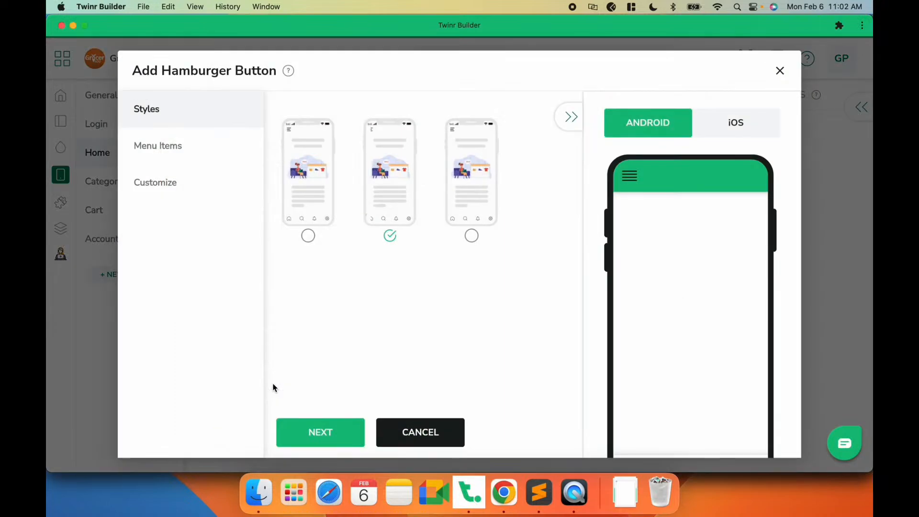
click(164, 181)
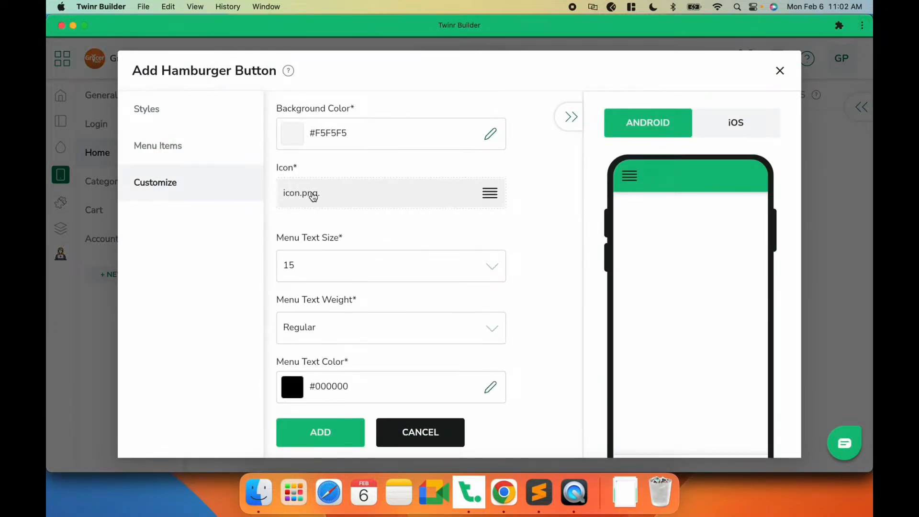
scroll(418, 226, down, 5)
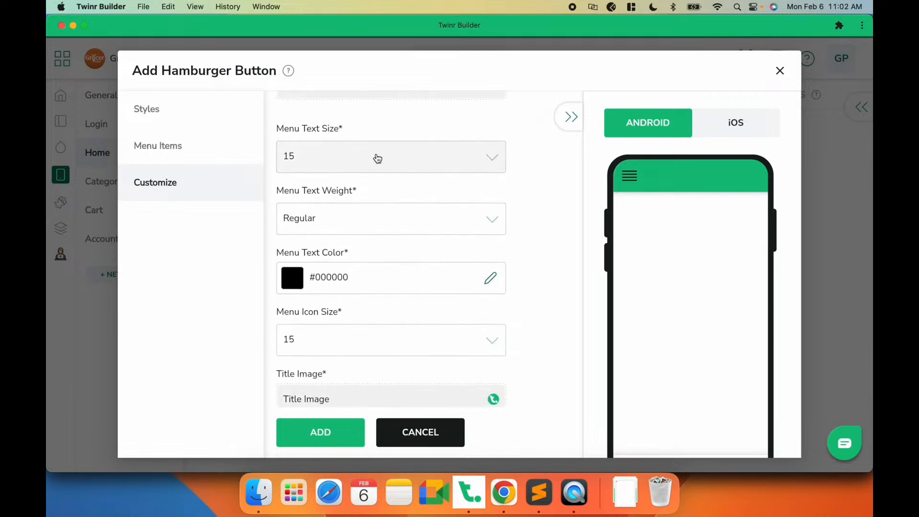
click(378, 159)
click(297, 242)
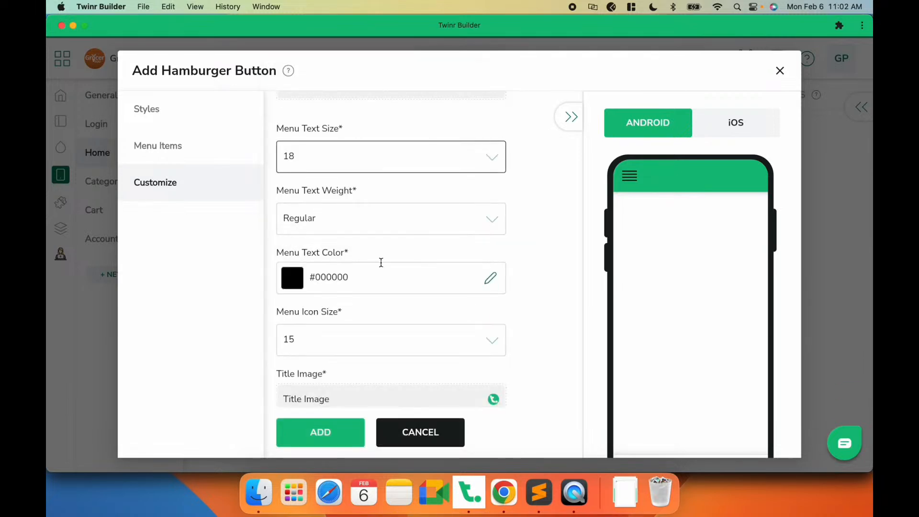
- Set the hamburger menu's icon size to 25
scroll(381, 262, down, 1)
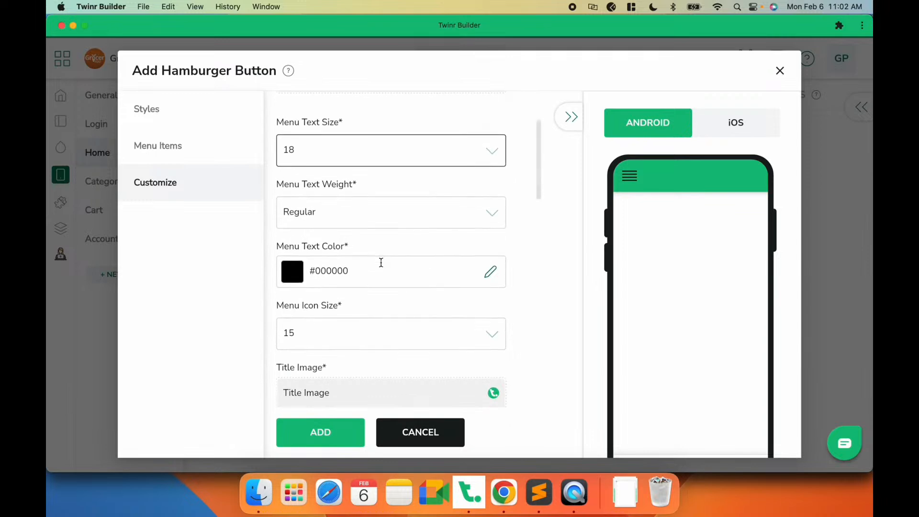
scroll(381, 262, down, 4)
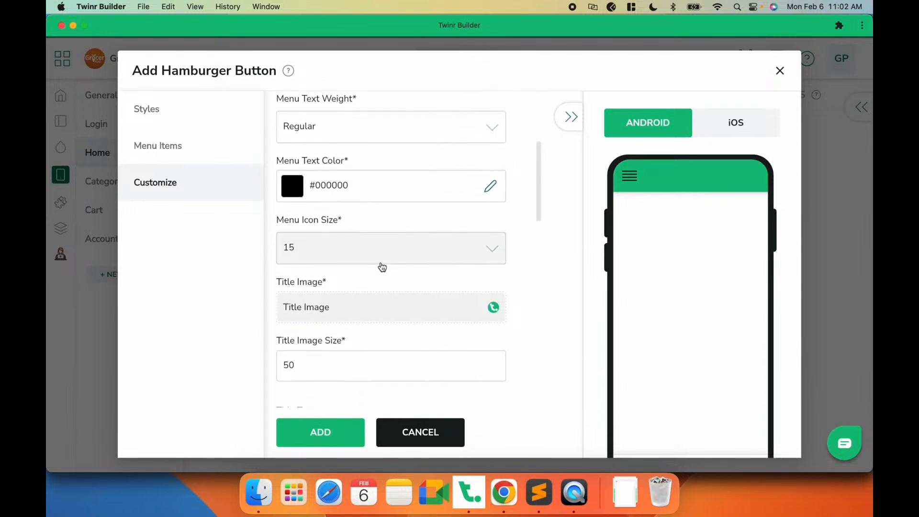
click(381, 266)
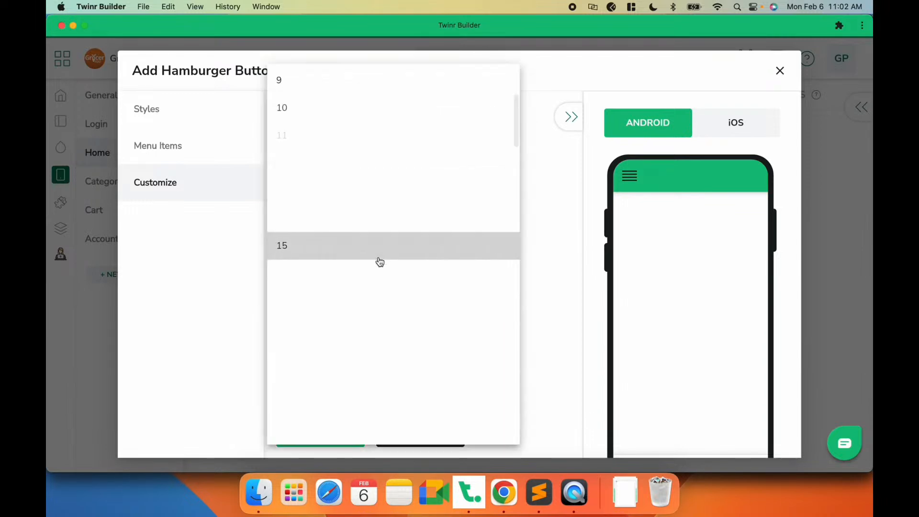
scroll(298, 352, down, 2)
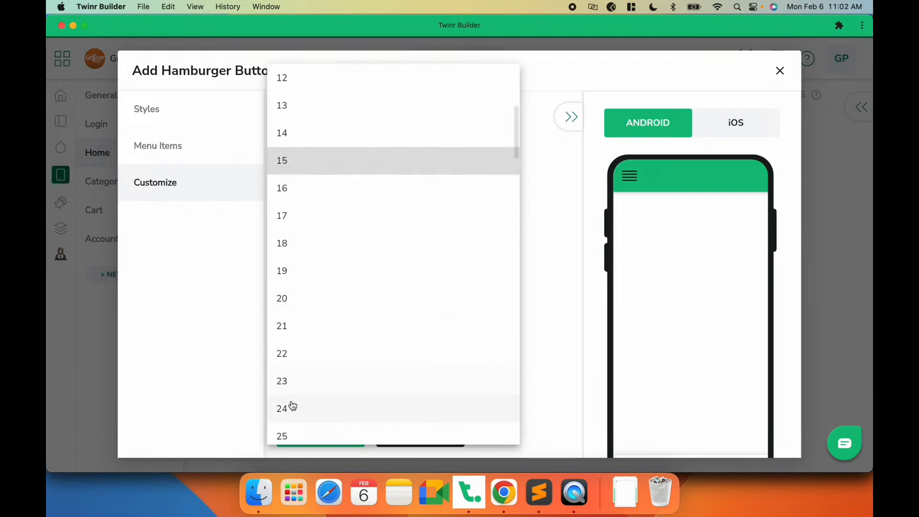
click(290, 437)
- Upload logo.jpg from the Grocer folder as the hamburger menu's title image
scroll(344, 305, down, 4)
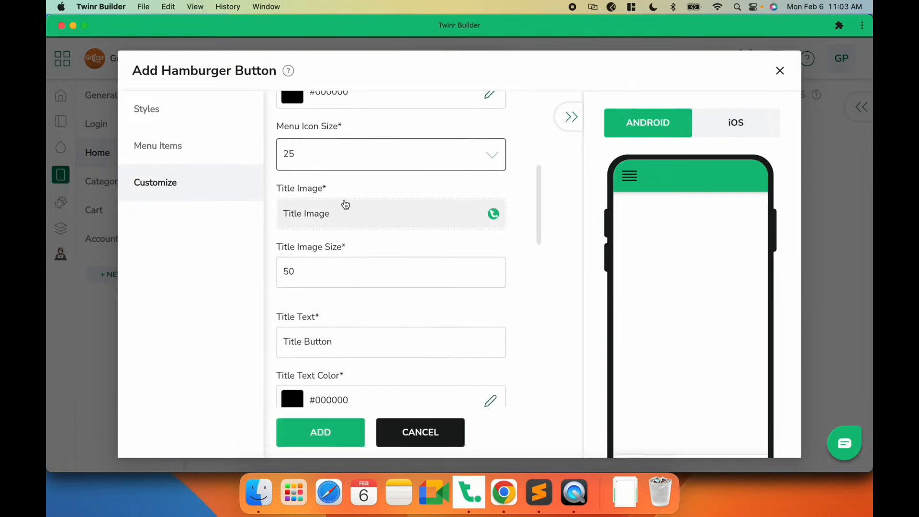
click(319, 212)
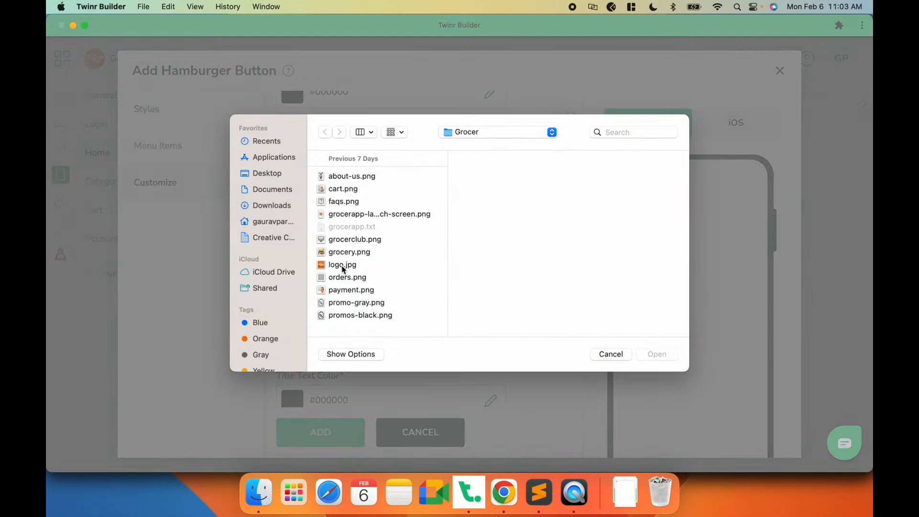
click(342, 265)
click(657, 354)
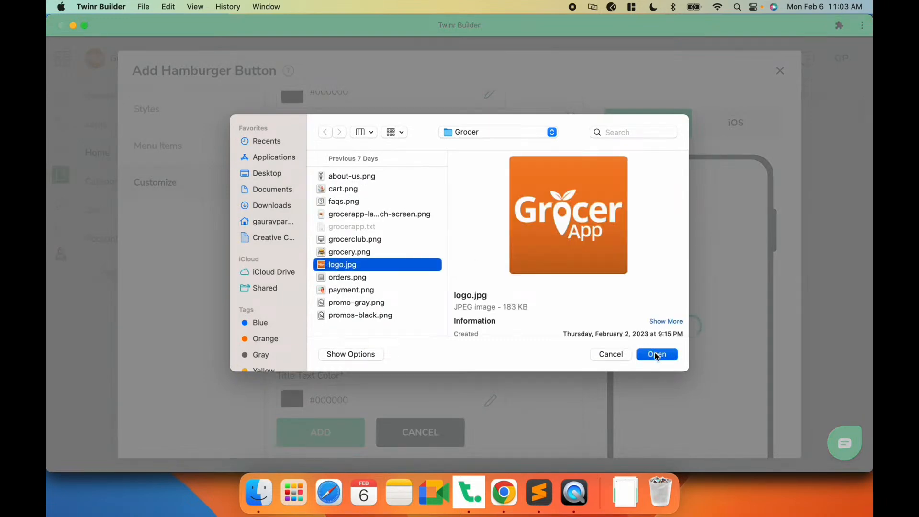
- Replace the menu's title text with GrocerApp
scroll(426, 307, down, 3)
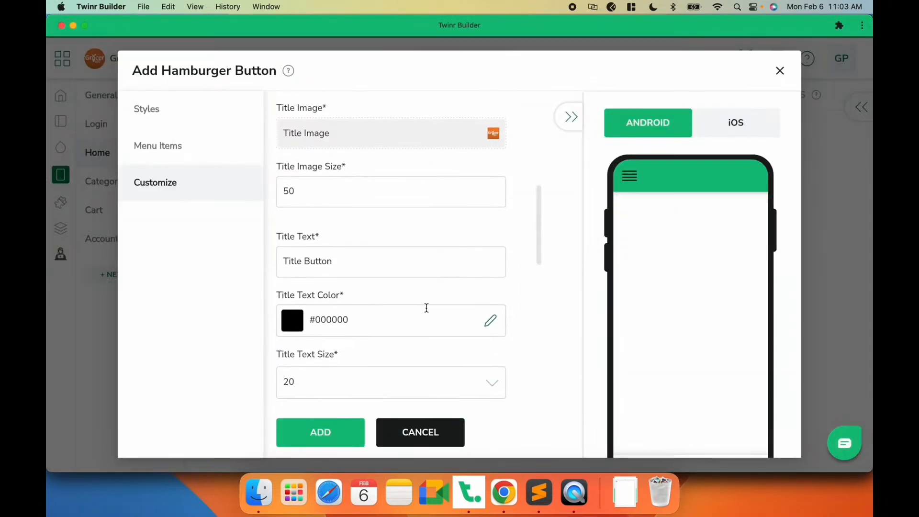
scroll(426, 307, down, 1)
scroll(342, 196, down, 1)
drag(338, 195, 247, 201)
text(Groc)
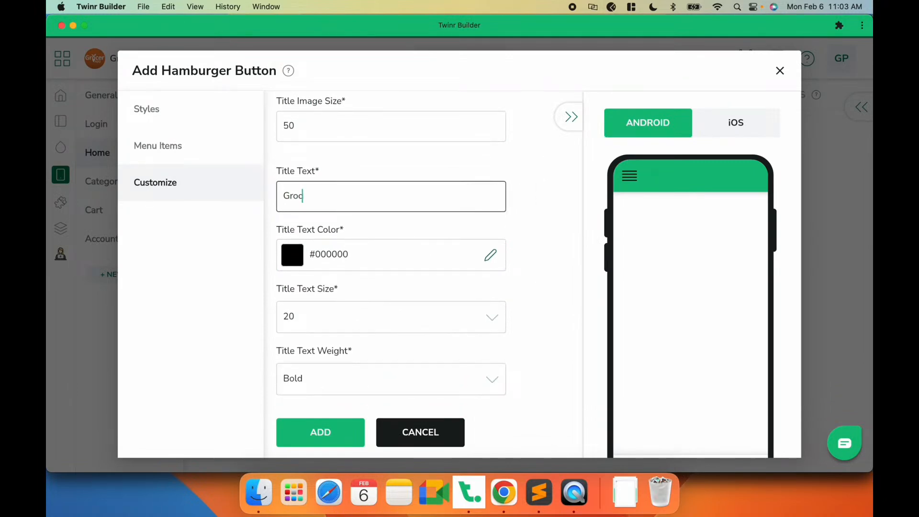
text(erApp)
- Set the menu's divider color to #e5e5e5
scroll(360, 233, down, 1)
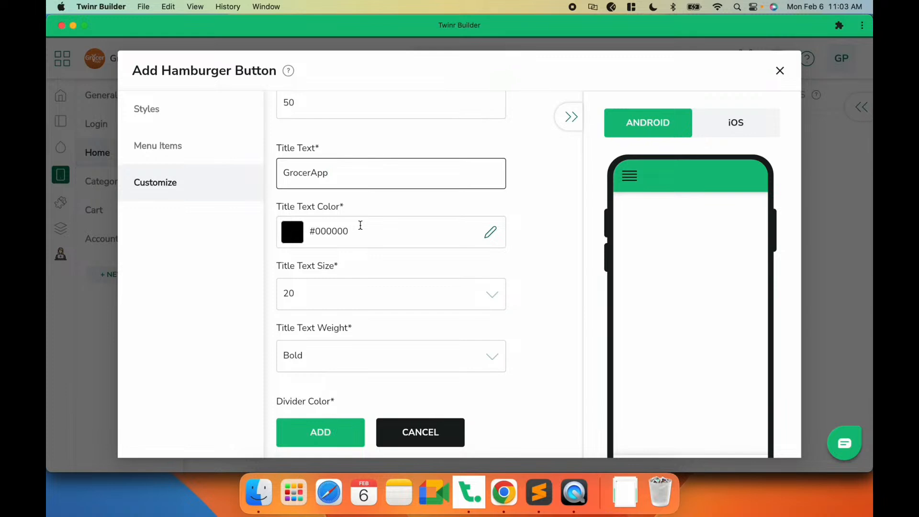
scroll(360, 225, down, 5)
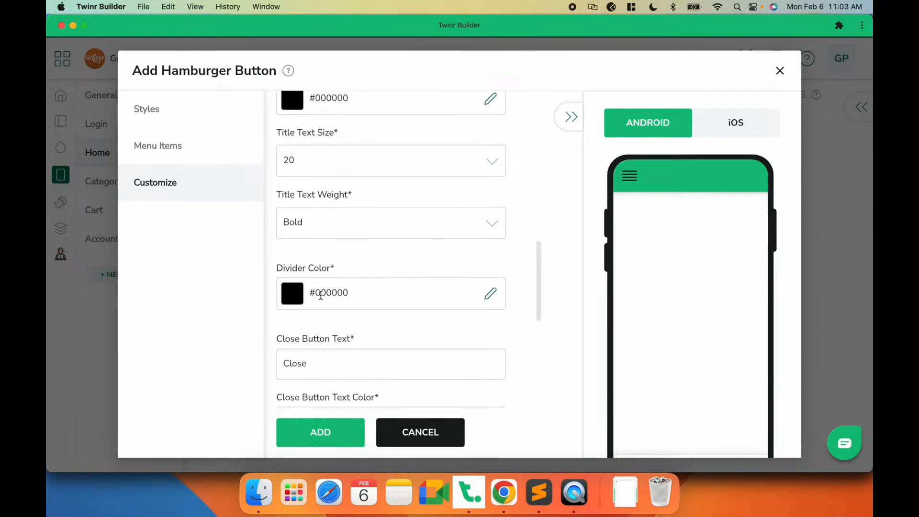
double_click(320, 294)
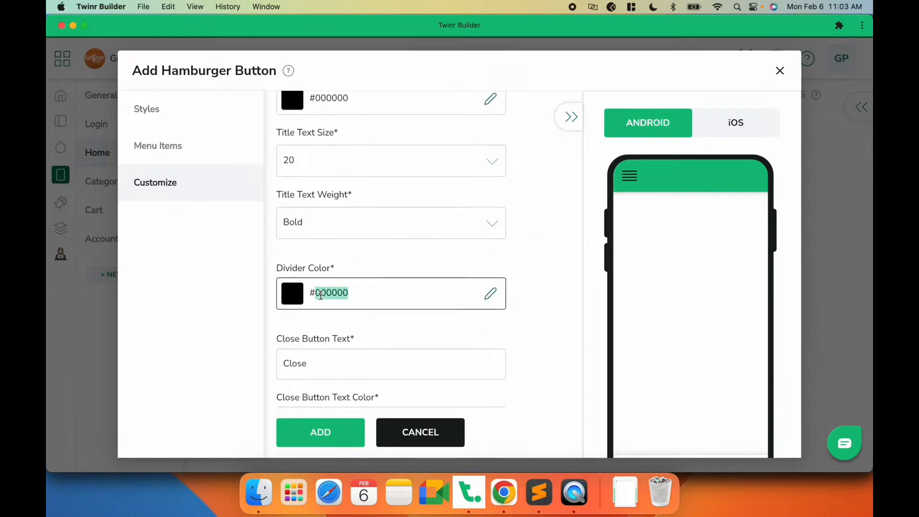
text(e5e5e5)
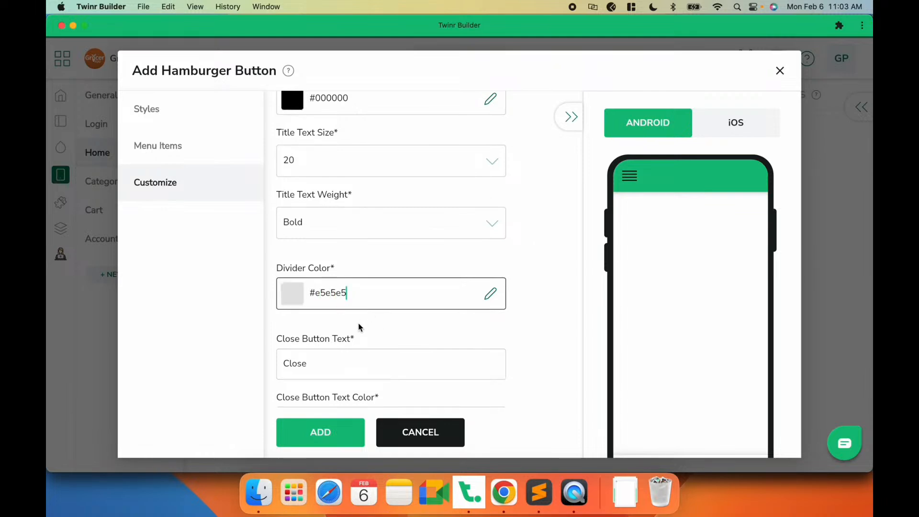
- Add the customized hamburger button and save the Home screen configuration as a draft
scroll(360, 328, down, 7)
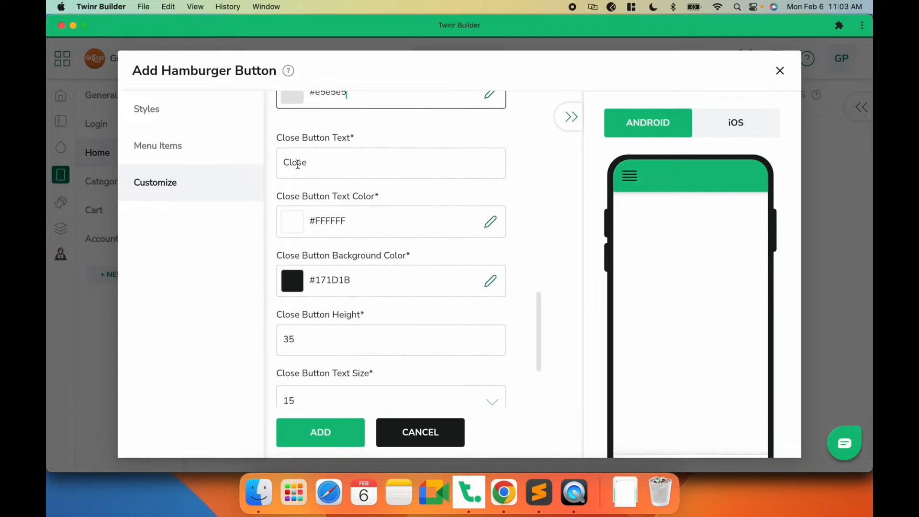
scroll(297, 164, down, 5)
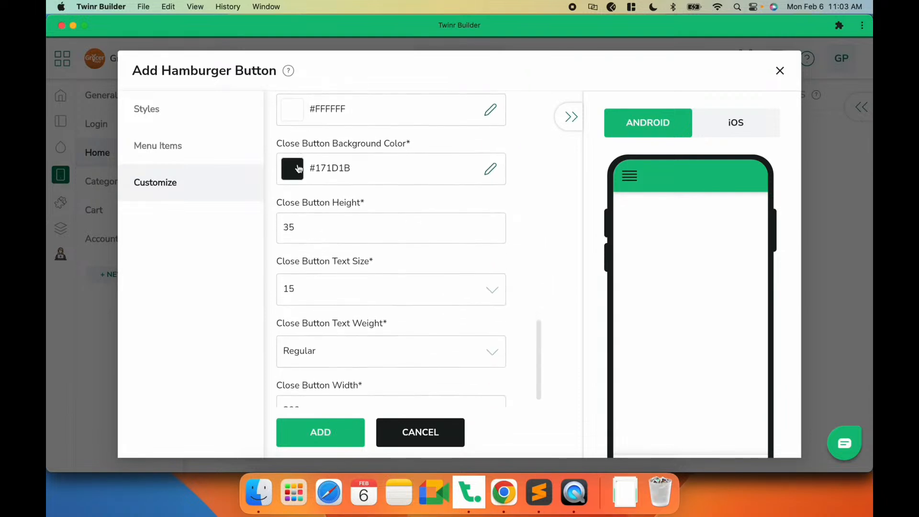
click(325, 442)
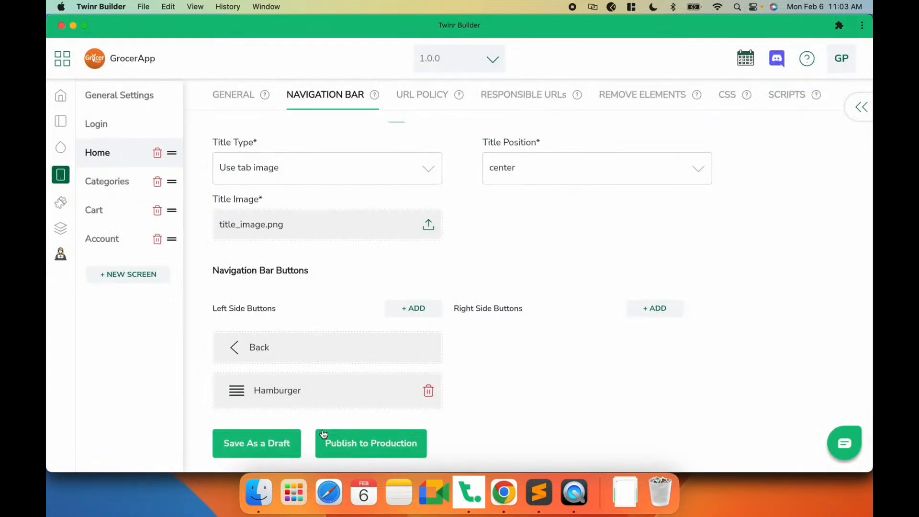
click(263, 441)
- Switch to the app preview and open and close the hamburger menu to check it
click(572, 486)
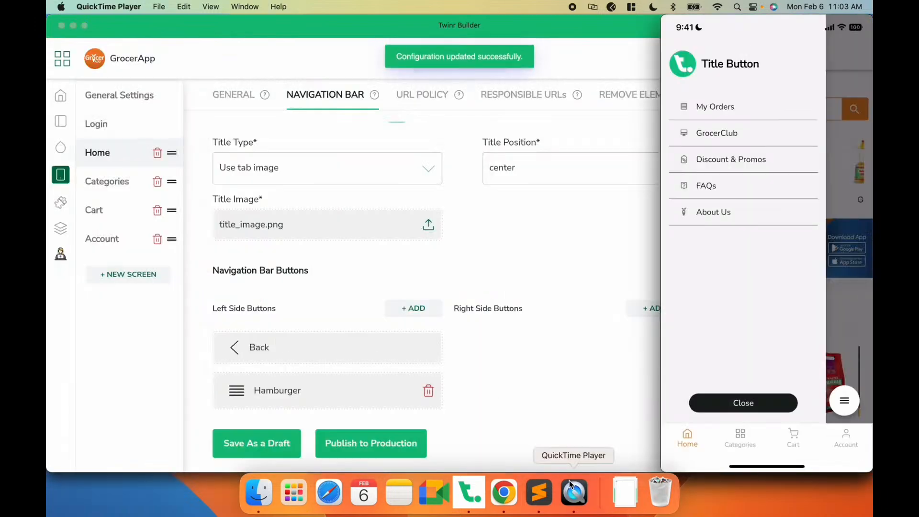
click(845, 400)
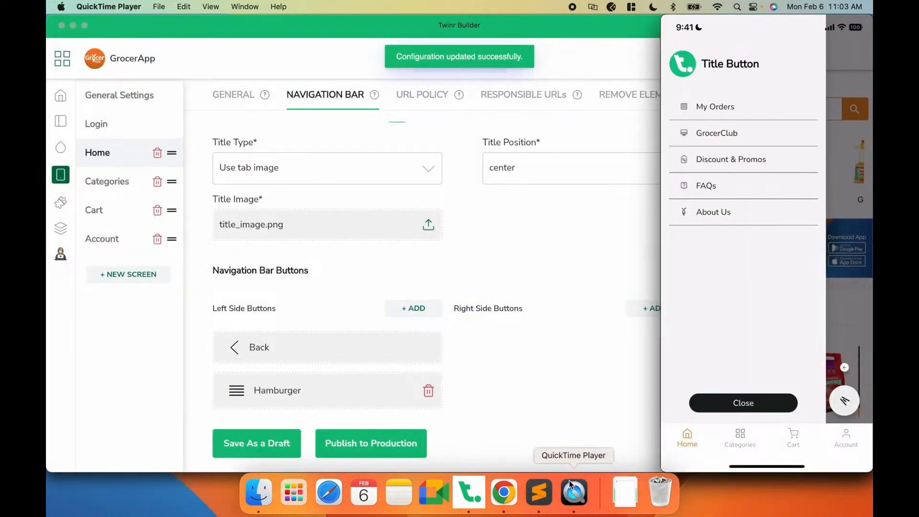
click(844, 337)
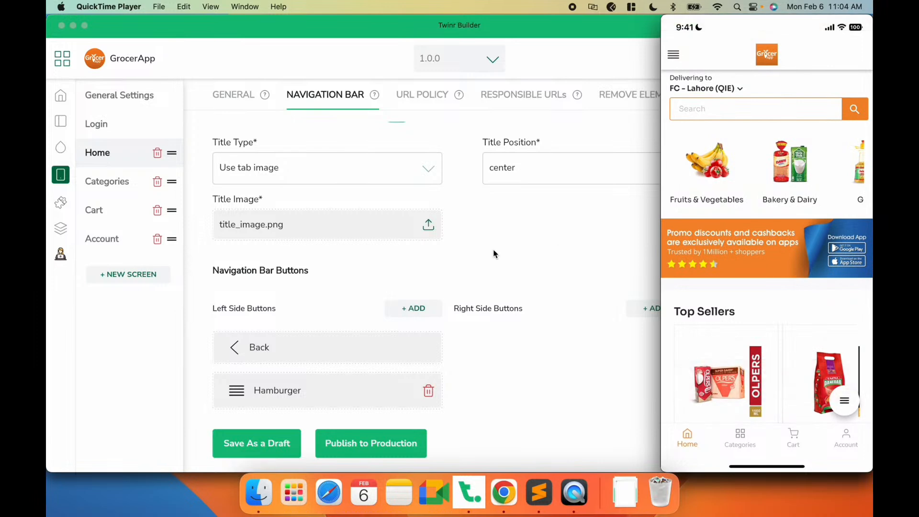
- Replace the Home screen's back button icon with a left-arrow general icon and save as a draft
click(493, 254)
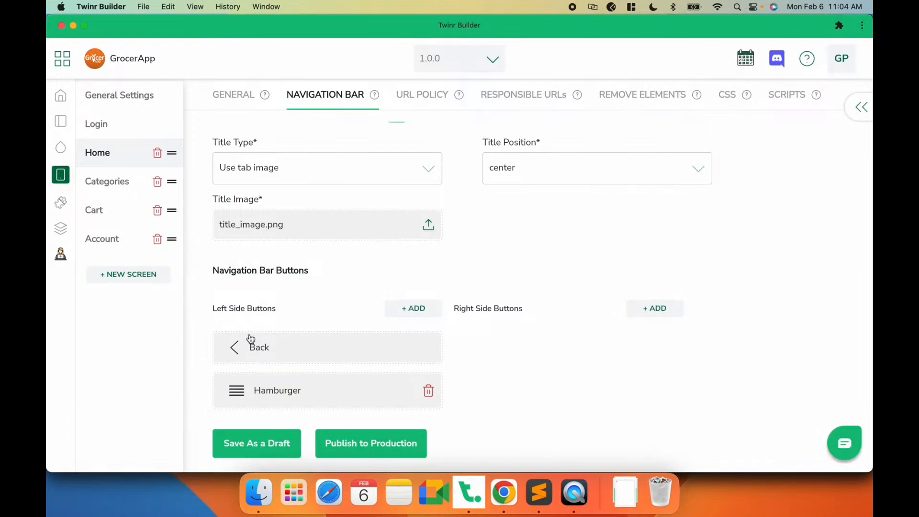
click(265, 350)
click(346, 247)
click(225, 166)
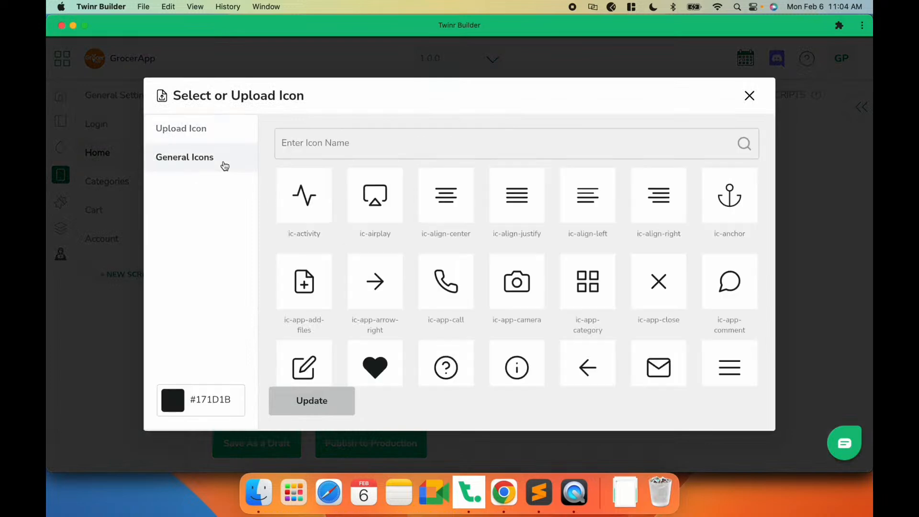
scroll(544, 260, down, 3)
click(589, 250)
click(341, 405)
click(452, 303)
click(257, 445)
- Replace the Categories screen's back button icon with the same left-arrow general icon and save as a draft
click(117, 182)
click(339, 98)
click(271, 316)
click(323, 260)
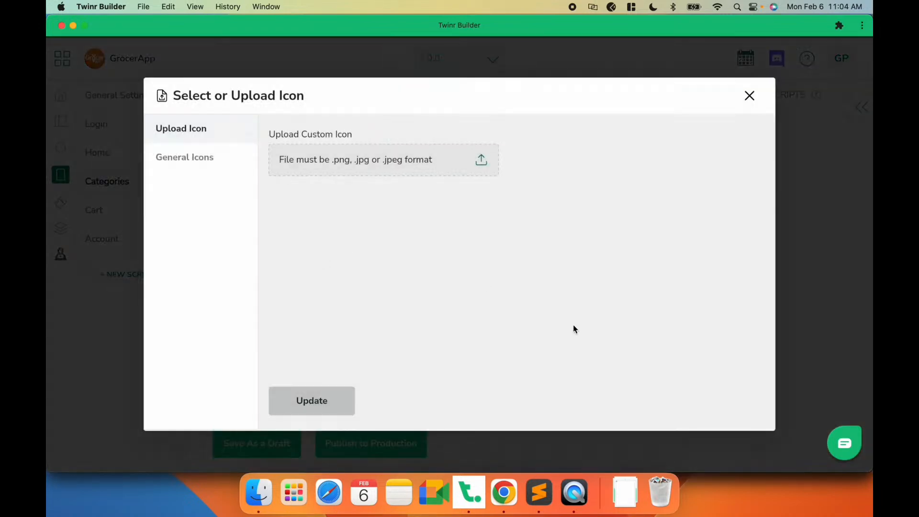
click(199, 162)
click(600, 354)
click(307, 397)
click(448, 293)
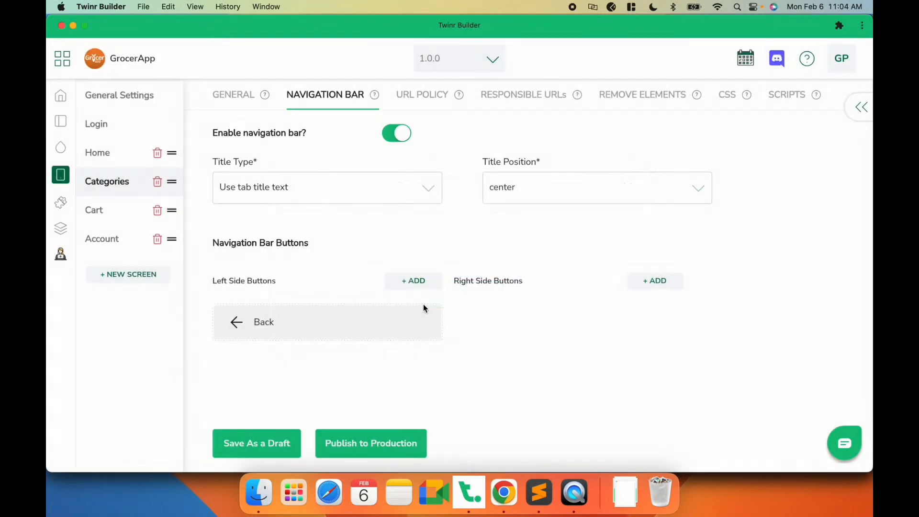
click(250, 439)
- Replace the Cart screen's back button icon with the left-arrow general icon and save as a draft
click(96, 206)
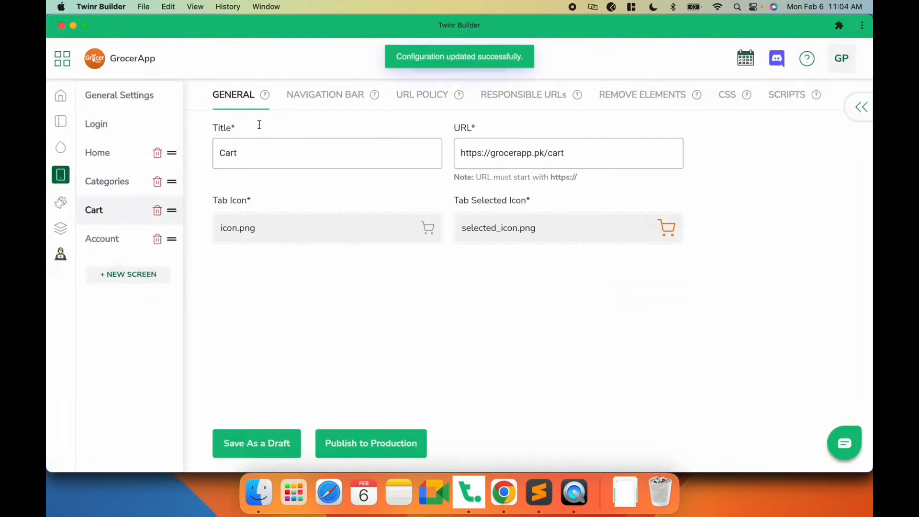
click(304, 98)
click(254, 318)
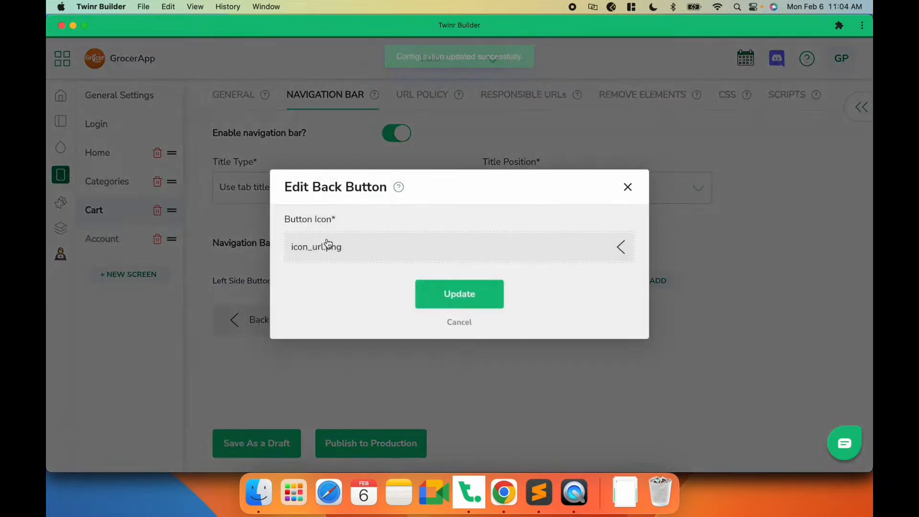
click(328, 243)
click(186, 159)
click(585, 368)
click(343, 395)
click(467, 289)
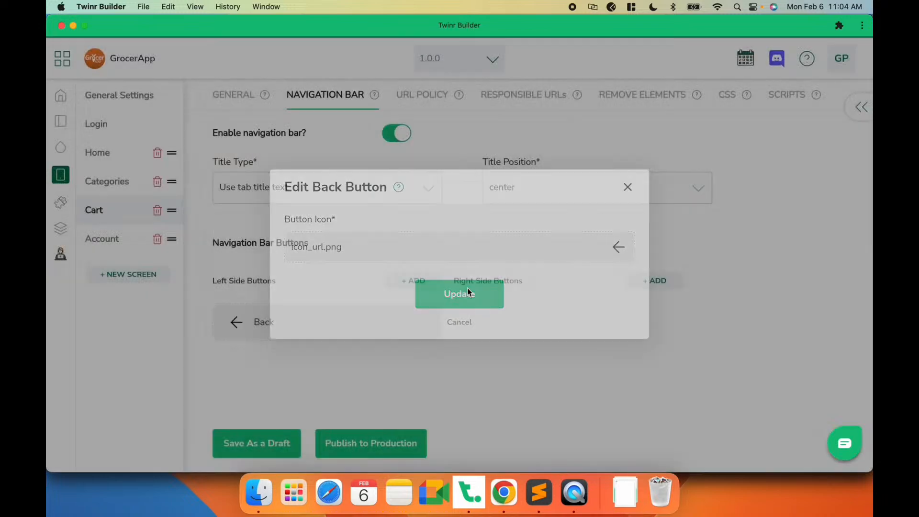
click(265, 445)
- Replace the Account screen's back button icon with the left-arrow general icon and save as a draft
click(103, 235)
click(343, 106)
click(253, 322)
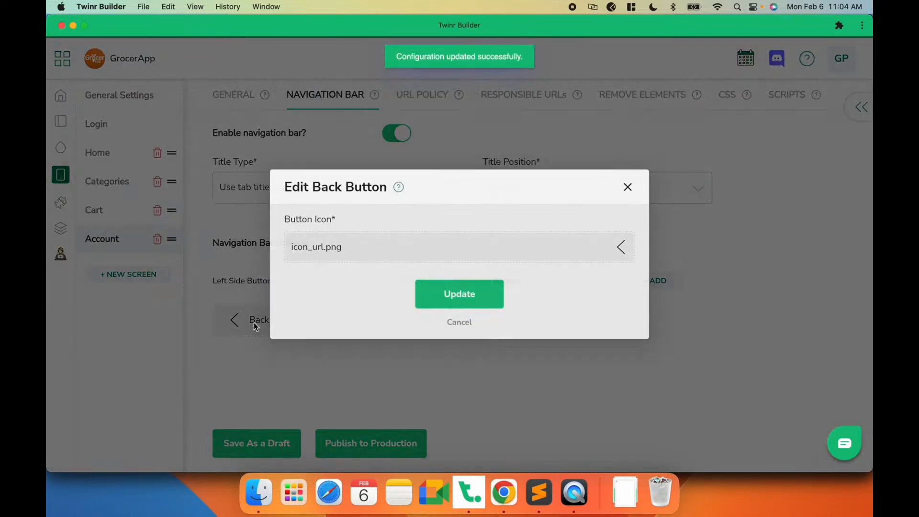
click(431, 256)
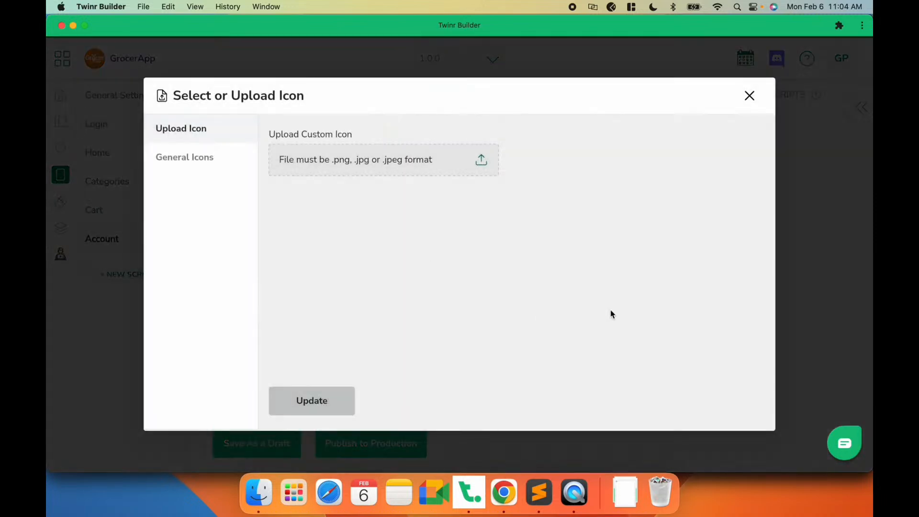
click(199, 157)
click(575, 353)
click(346, 397)
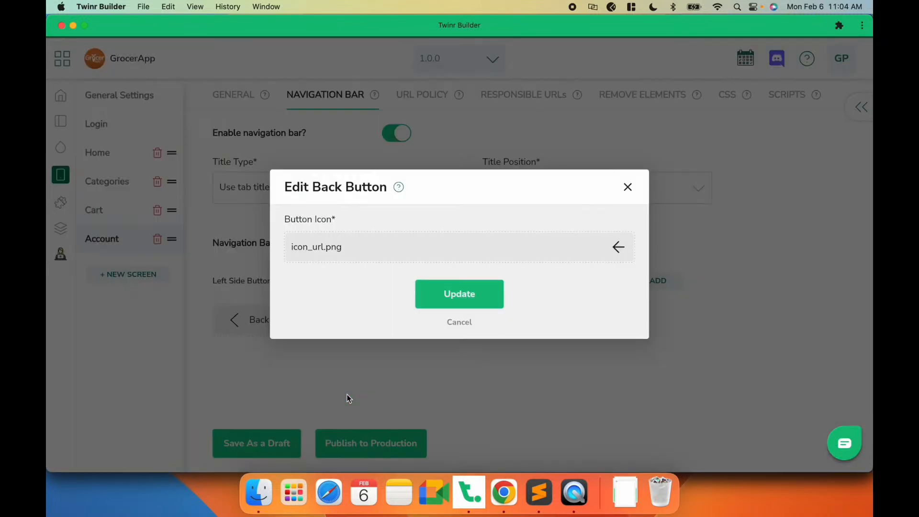
click(447, 301)
click(241, 444)
- Compare the app preview with the GrocerApp website's mobile view in Chrome
click(575, 507)
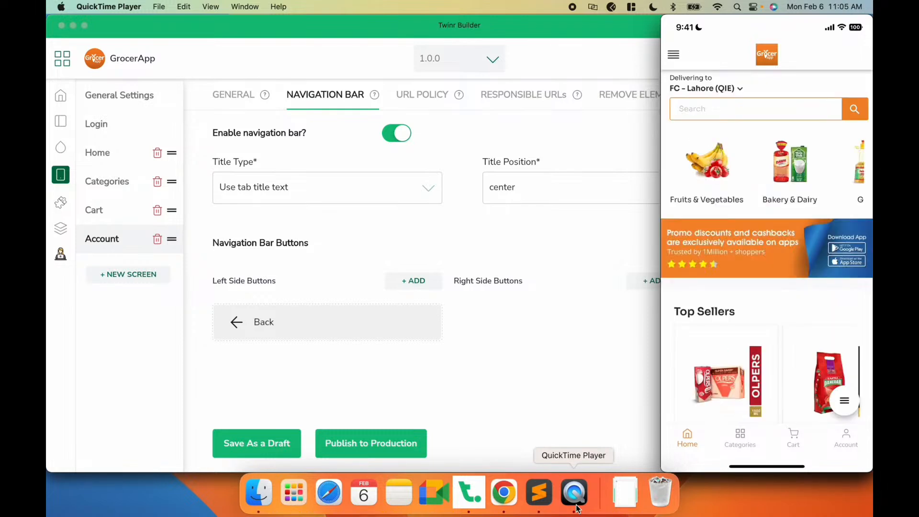
click(501, 378)
click(122, 157)
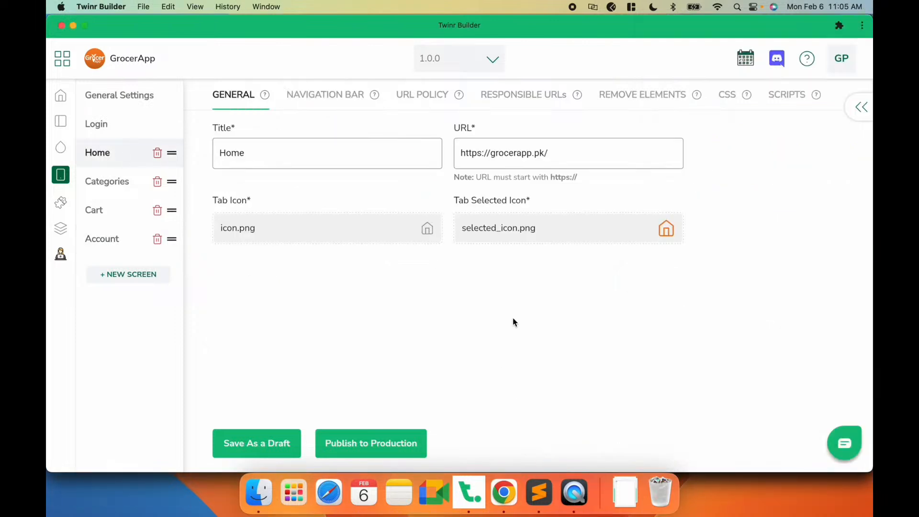
click(505, 495)
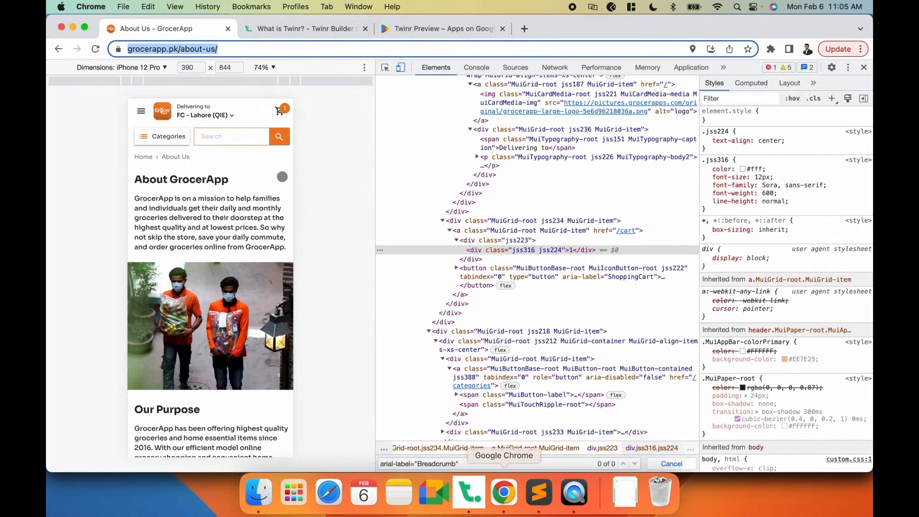
click(163, 111)
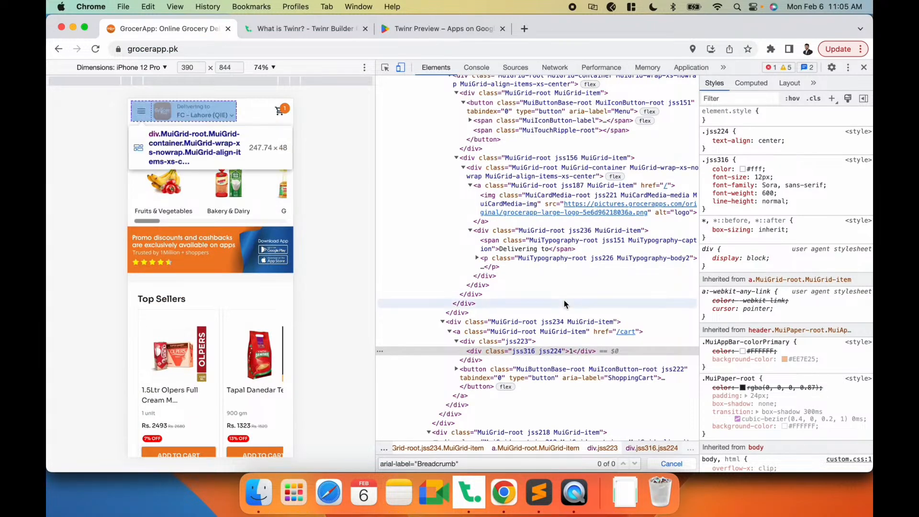
click(574, 492)
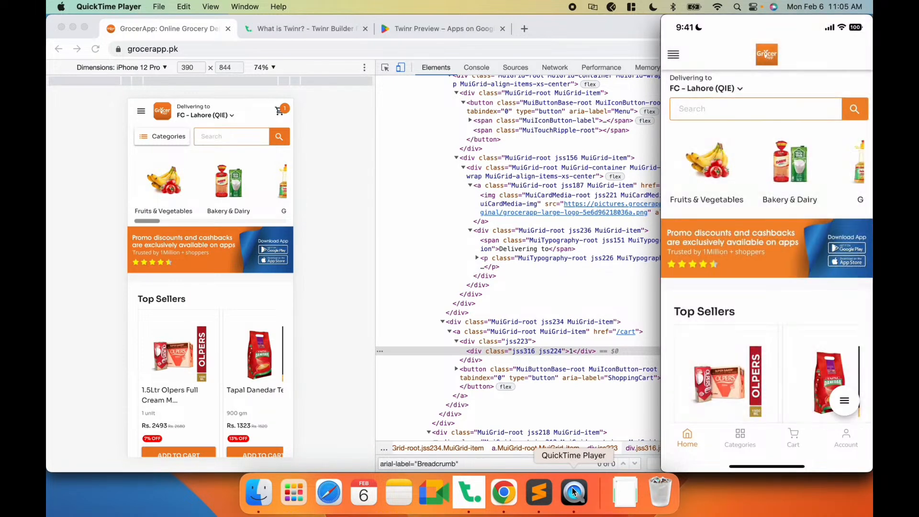
mouse_move(704, 350)
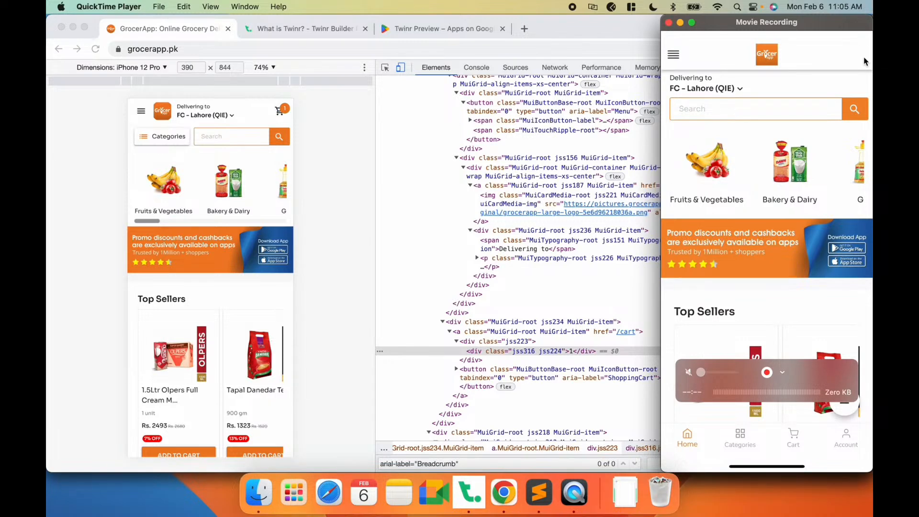
- Open the promo discounts page from the GrocerApp website's hamburger menu and copy its page URL
click(308, 186)
click(141, 111)
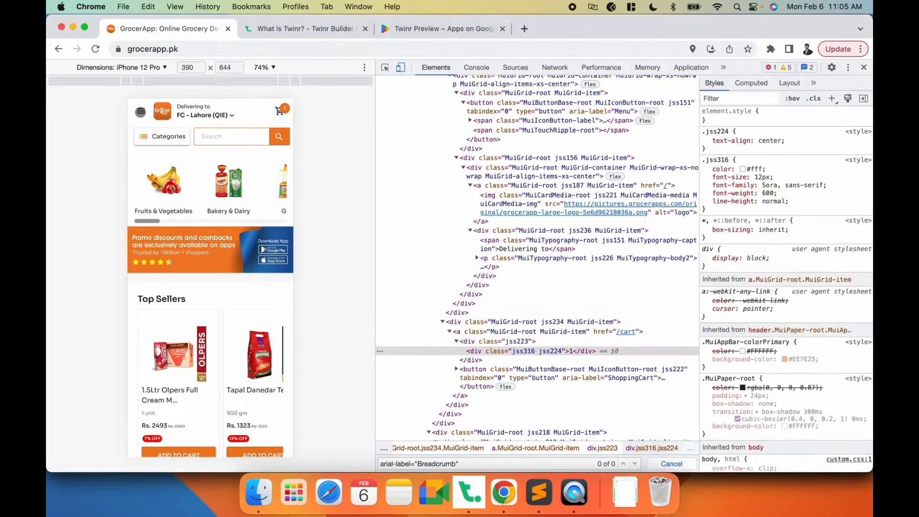
click(220, 199)
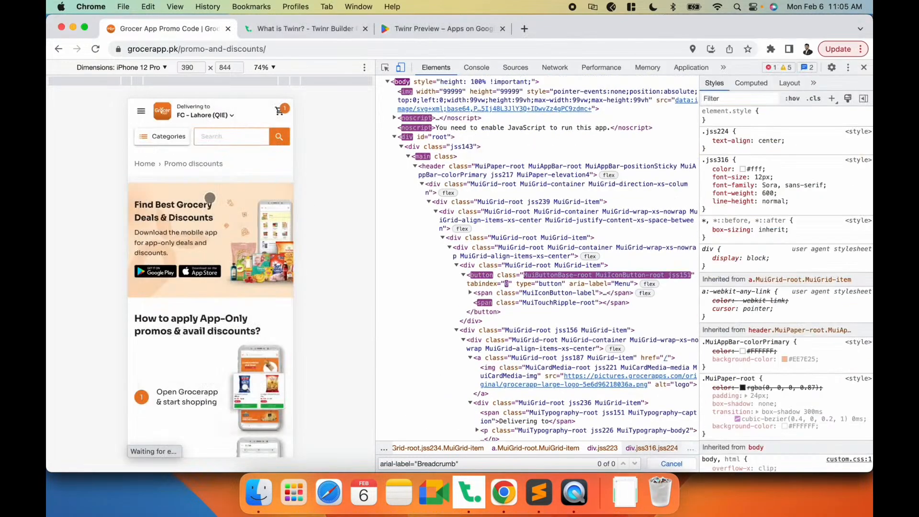
click(280, 51)
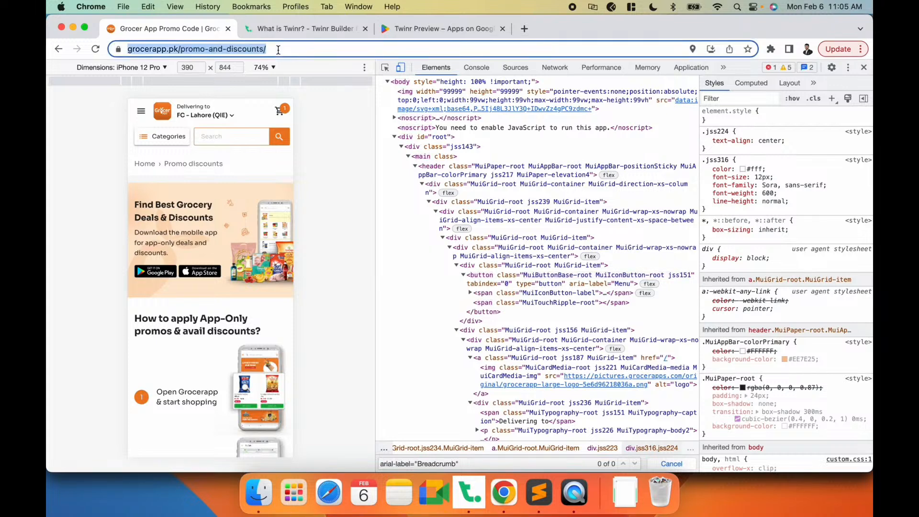
- Add a right-side Linker button to the Home screen's navigation bar, uploading promos-black.png as its icon
click(469, 493)
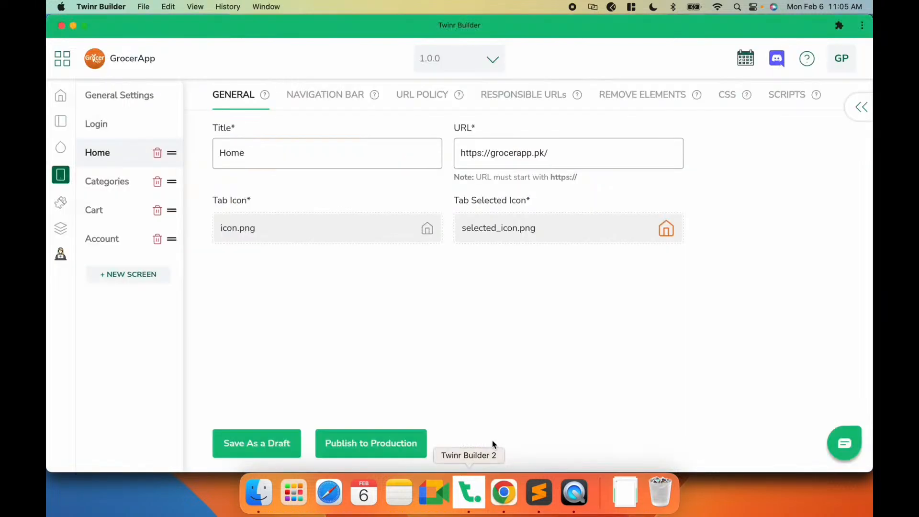
click(310, 98)
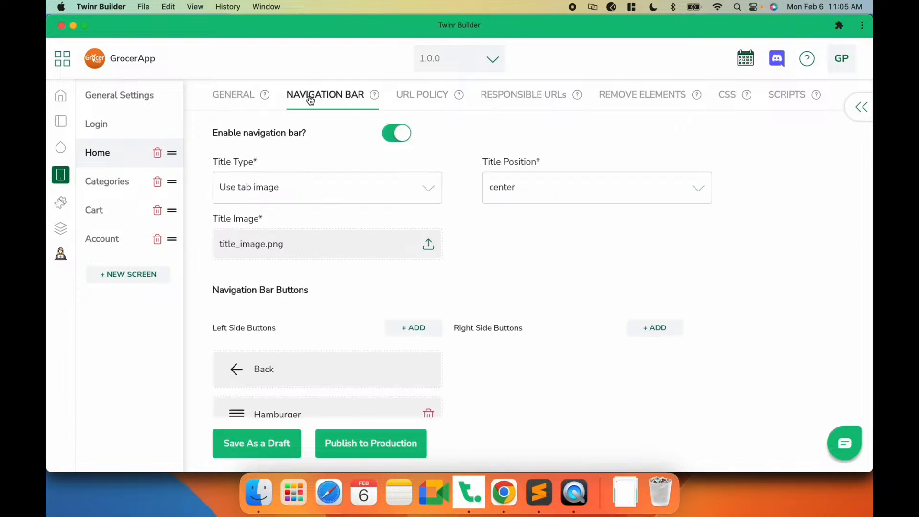
scroll(481, 265, down, 1)
click(657, 303)
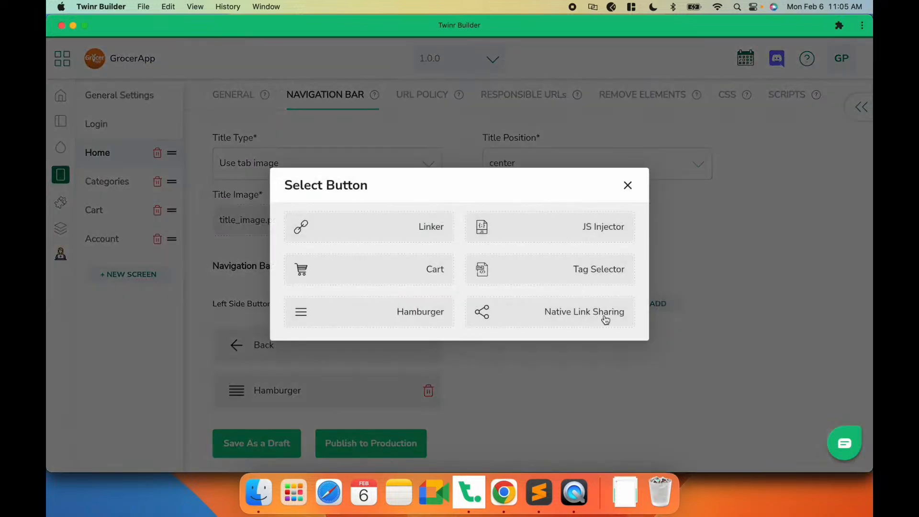
click(386, 236)
click(348, 209)
click(310, 161)
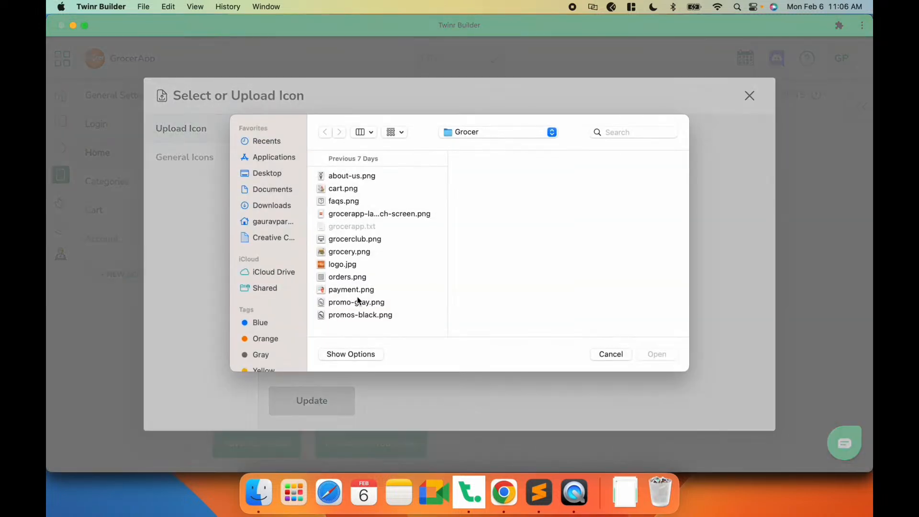
click(355, 314)
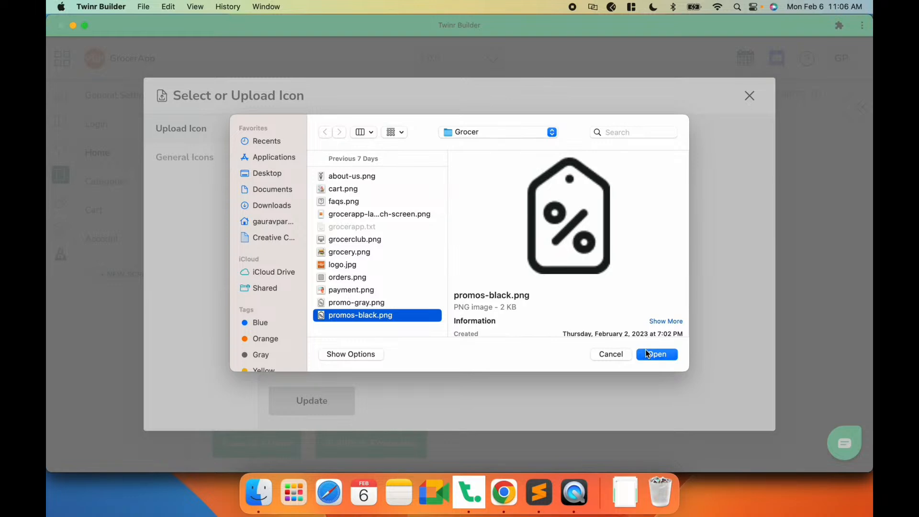
click(646, 349)
click(304, 400)
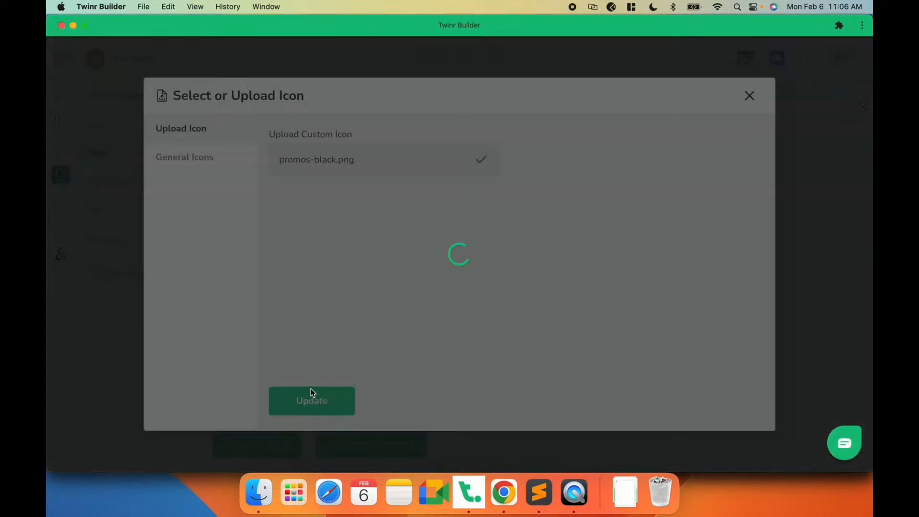
click(361, 268)
text(https://grocerapp.pk/promo-and-discounts/)
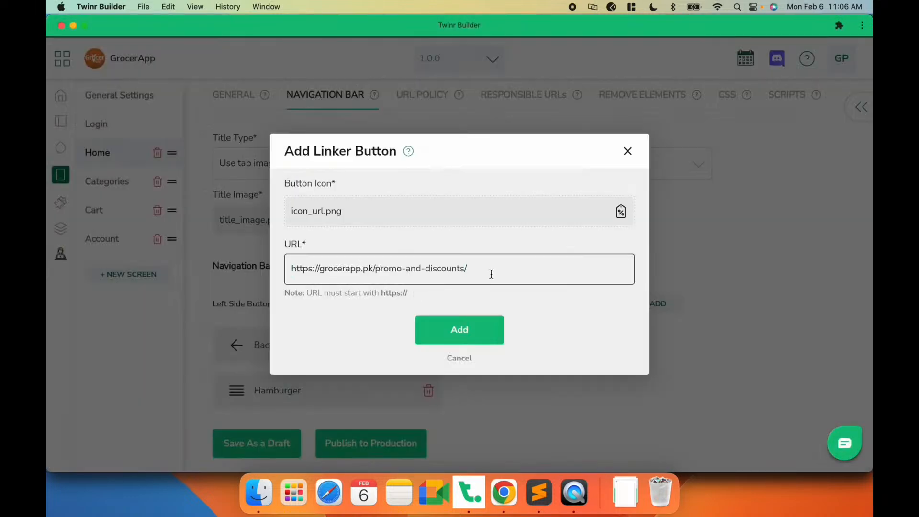
click(461, 337)
click(234, 453)
click(572, 491)
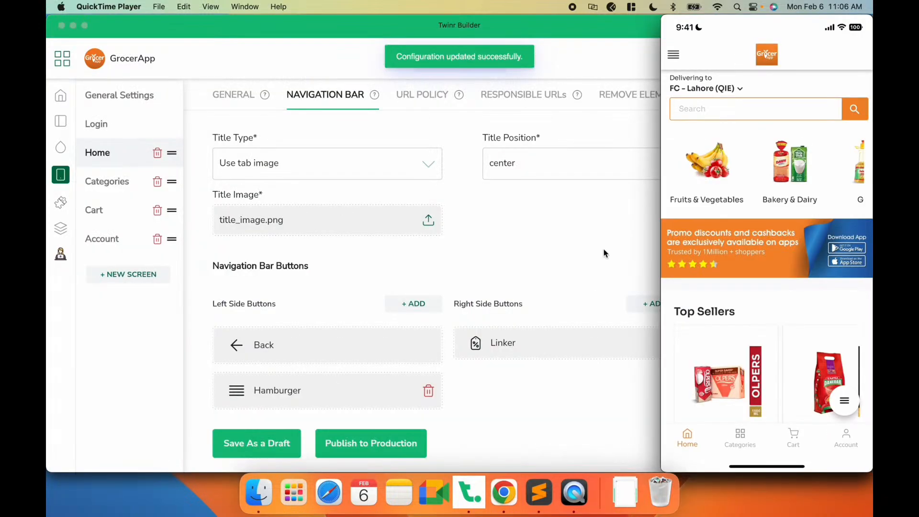
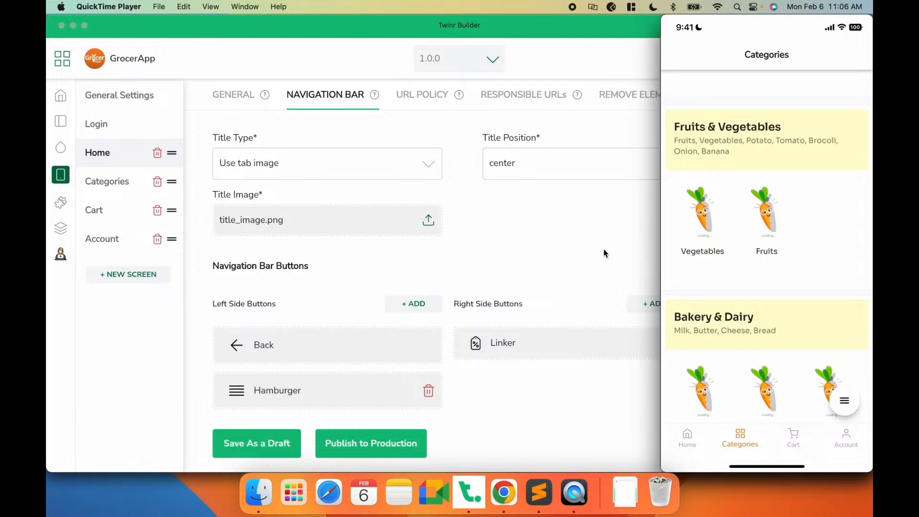
- Add a right-side Native Link Sharing button to the Categories screen's navigation bar
mouse_move(724, 230)
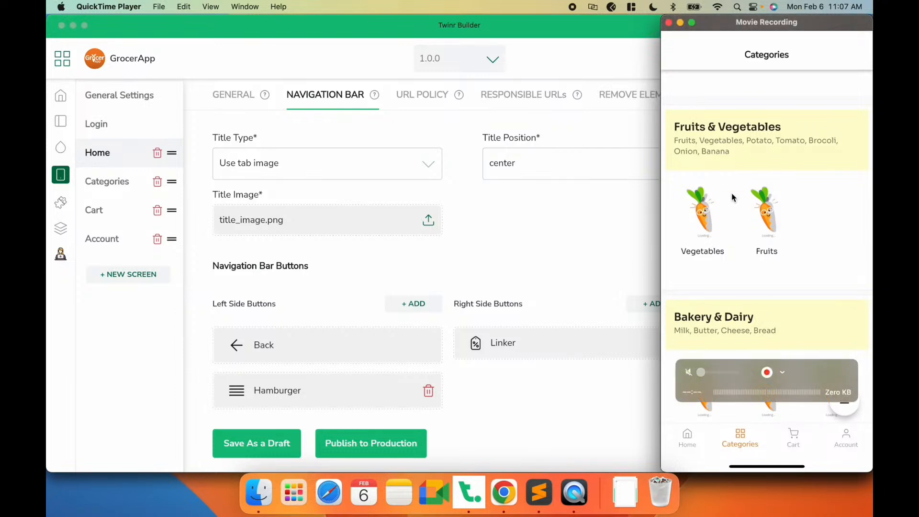
click(544, 206)
click(91, 181)
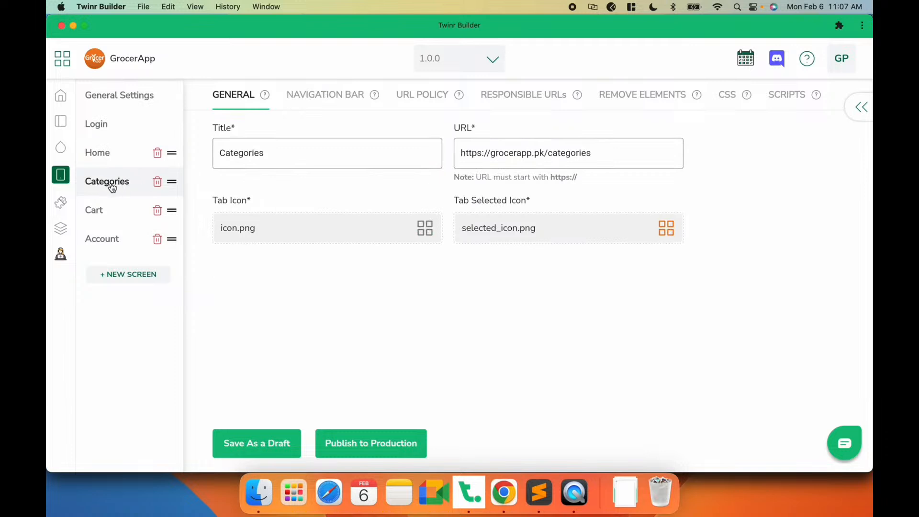
click(332, 97)
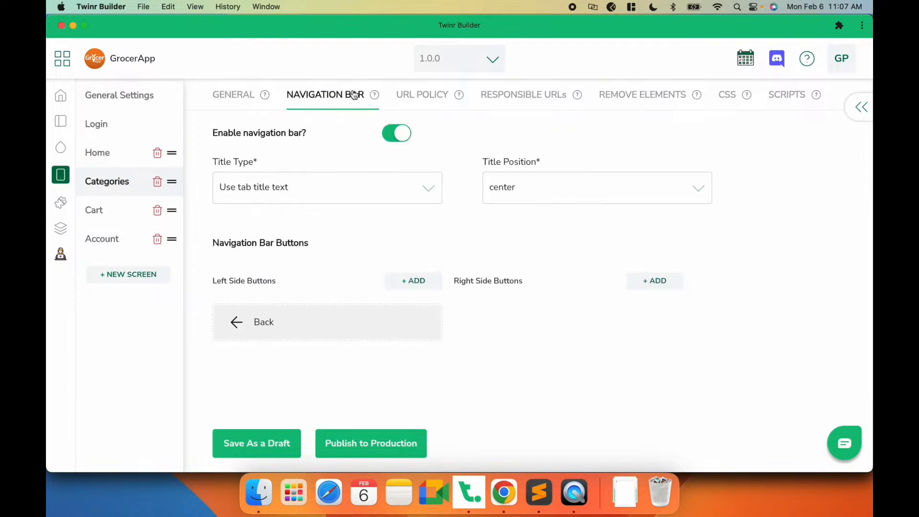
click(660, 284)
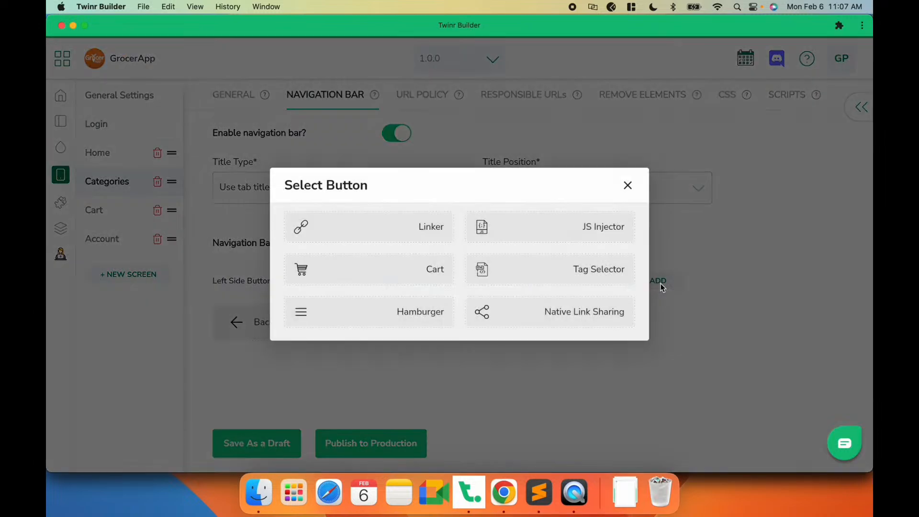
click(576, 317)
click(353, 249)
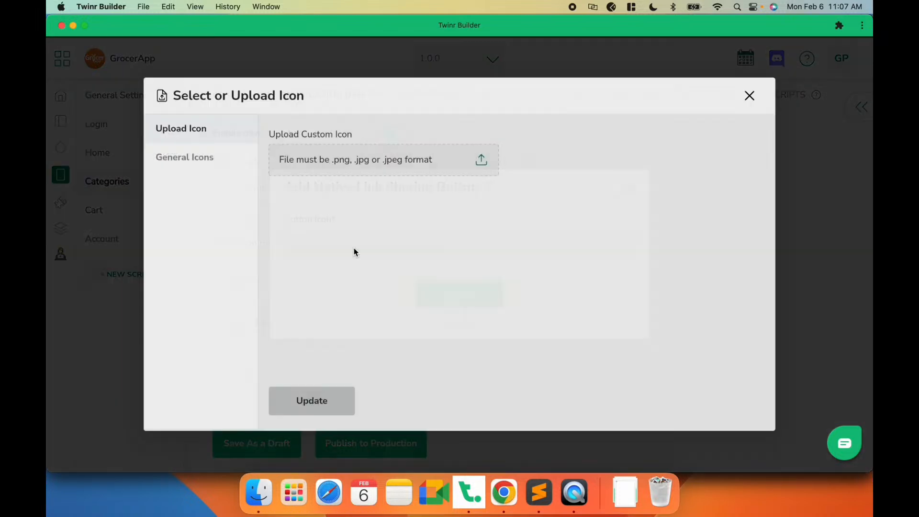
click(351, 161)
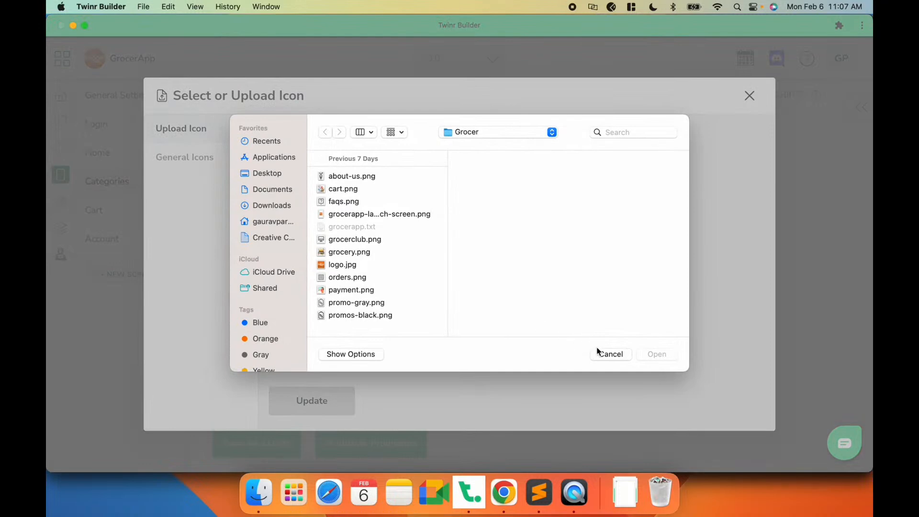
click(606, 356)
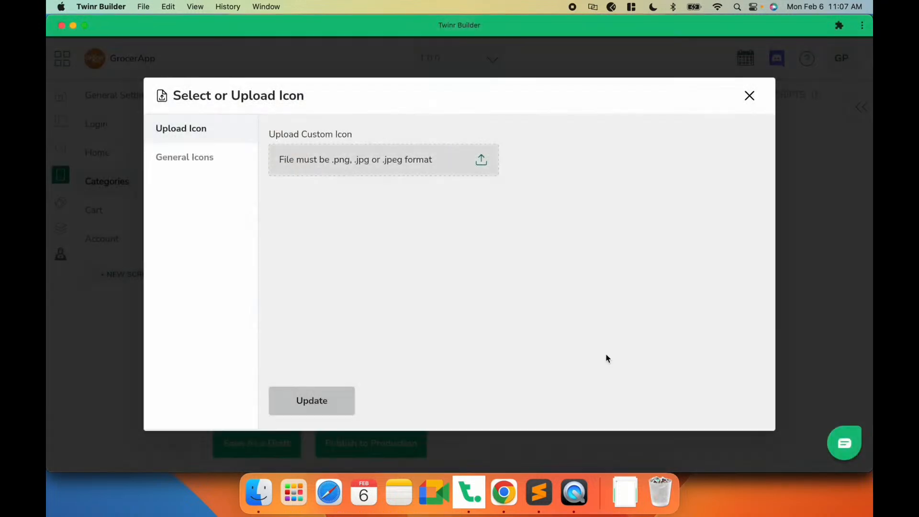
- Pick the ic-share general icon for the Native Link Sharing button, add the button, and save as a draft
click(205, 157)
scroll(549, 284, down, 15)
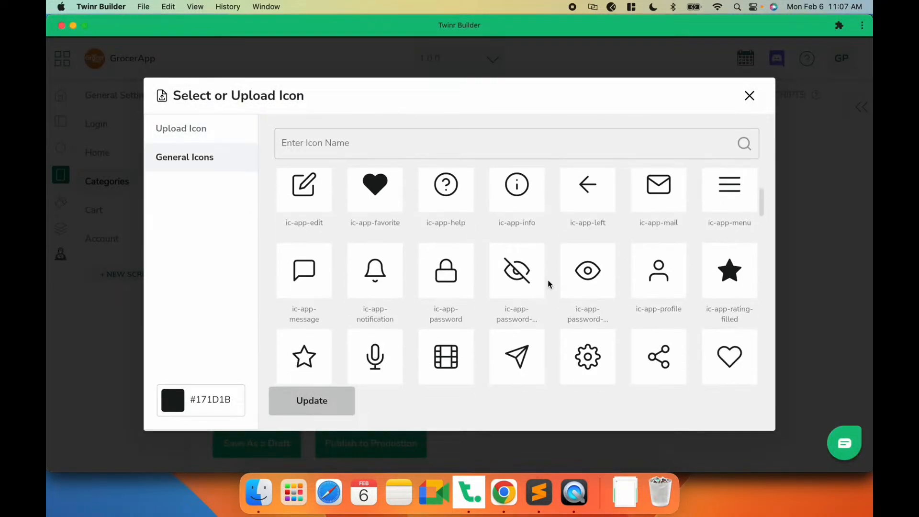
scroll(549, 284, down, 10)
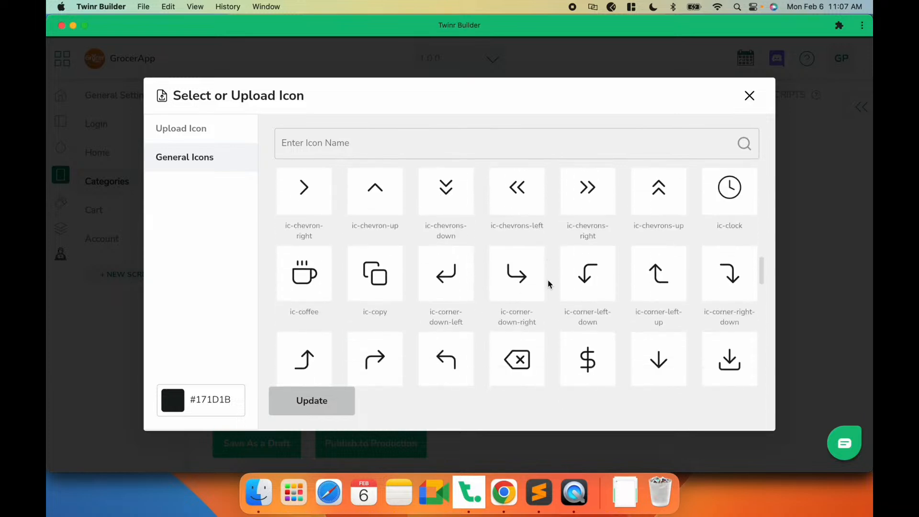
scroll(549, 283, down, 10)
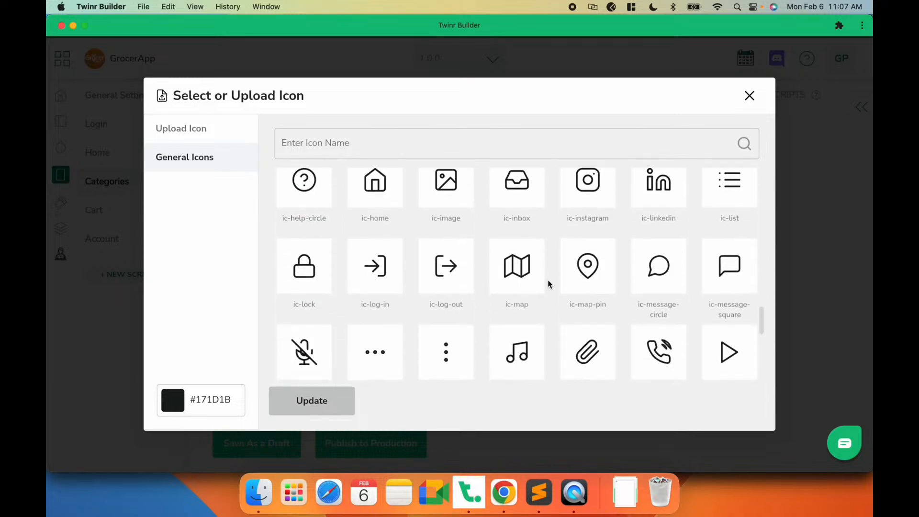
scroll(549, 284, down, 1)
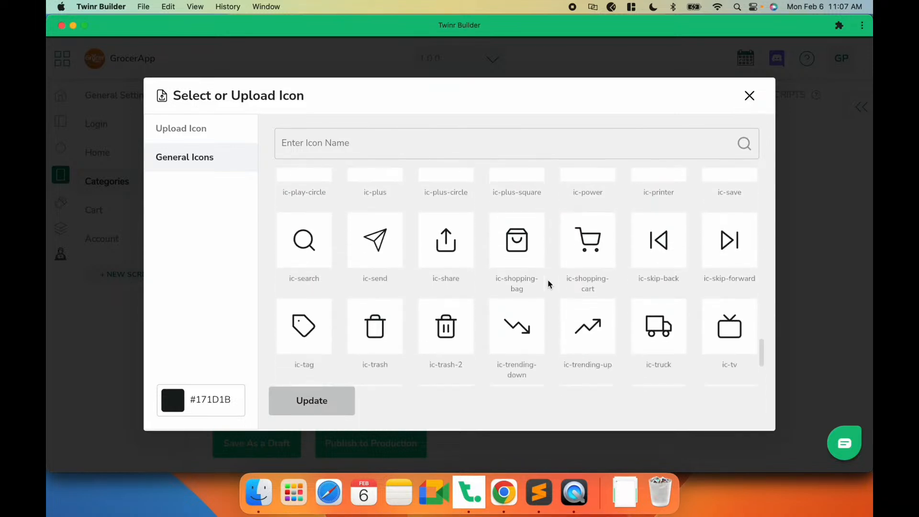
click(449, 250)
click(309, 404)
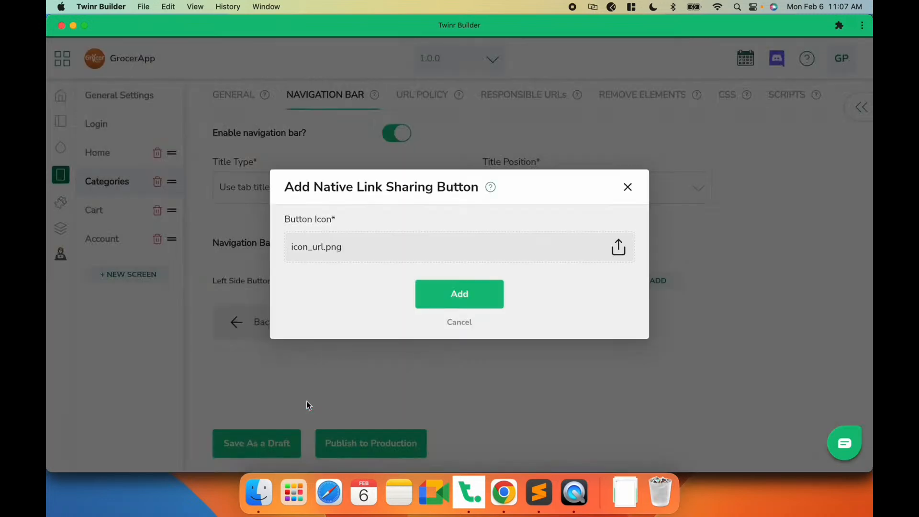
click(479, 293)
click(277, 429)
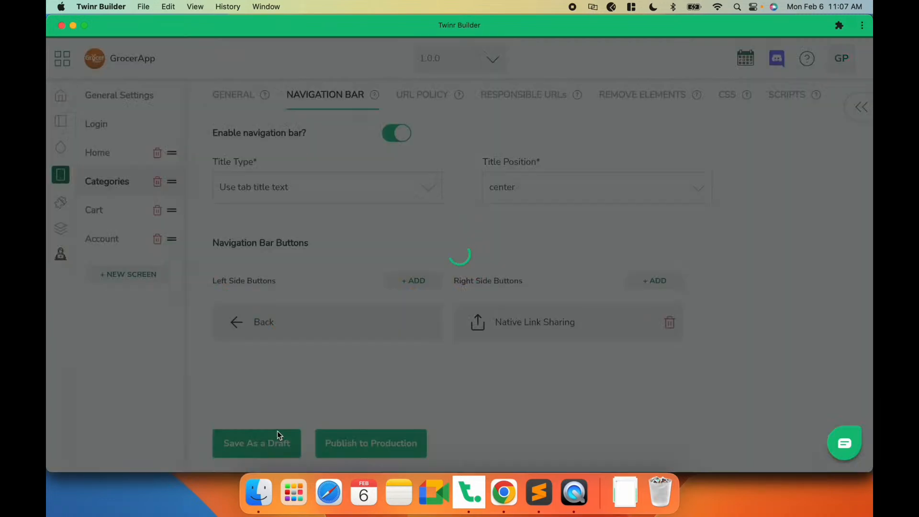
- Check the Categories screen's share button in the app preview
click(574, 490)
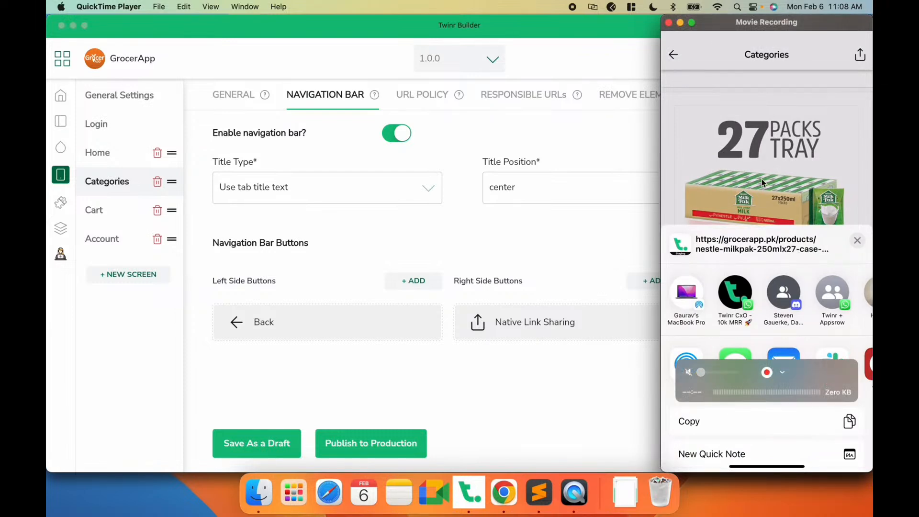
click(528, 264)
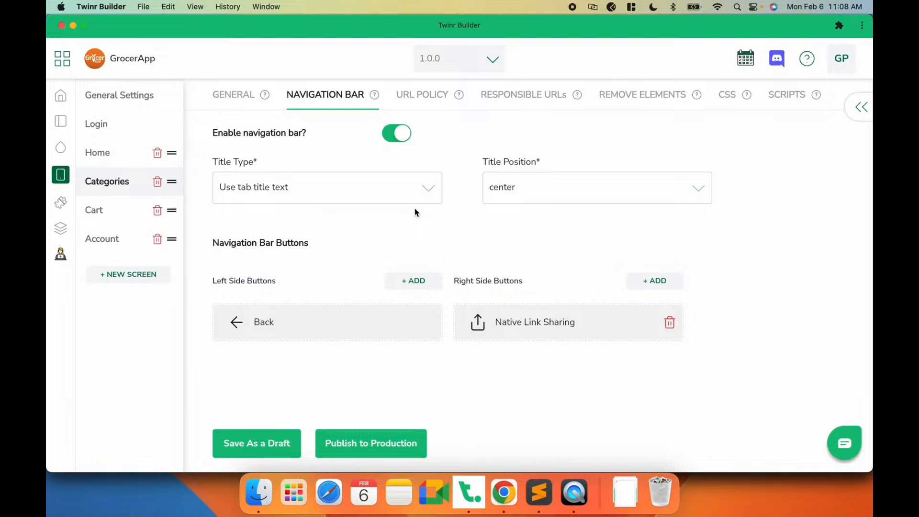
- Set the app's custom font to Sora, matching the GrocerApp website's font, and save as a draft
click(61, 204)
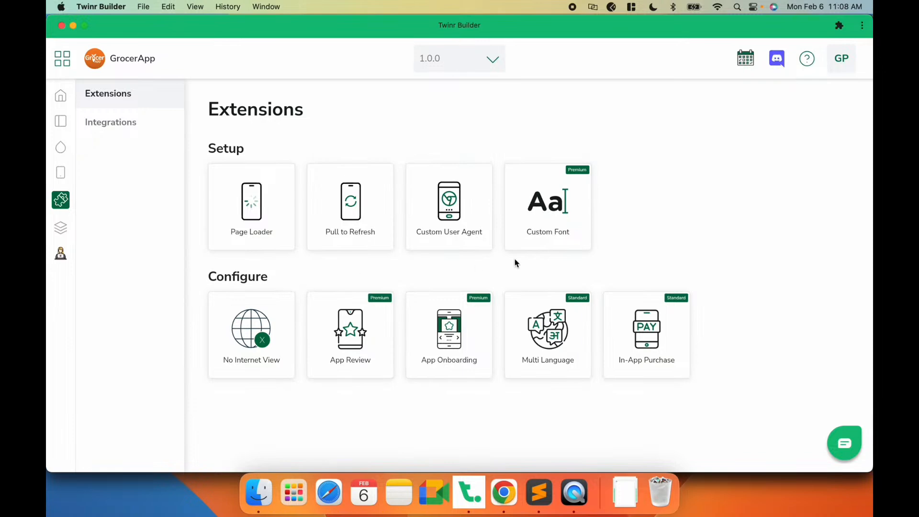
click(541, 244)
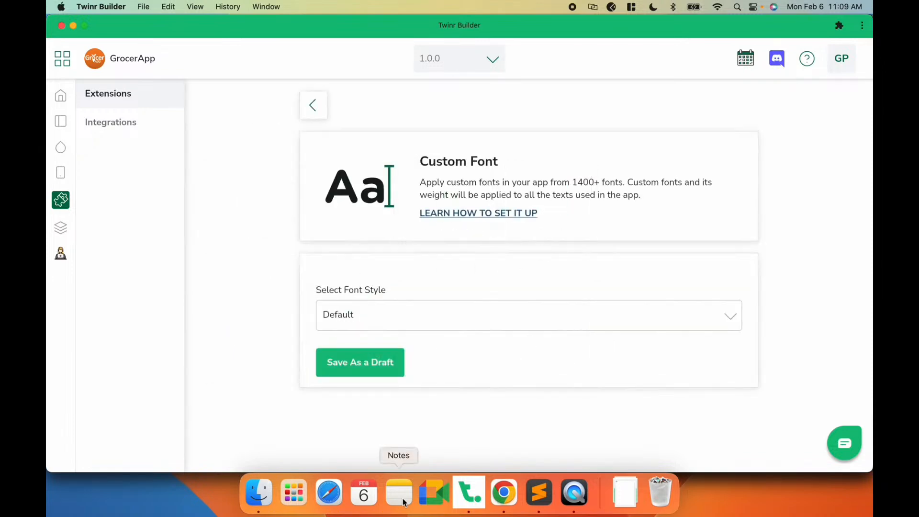
click(504, 492)
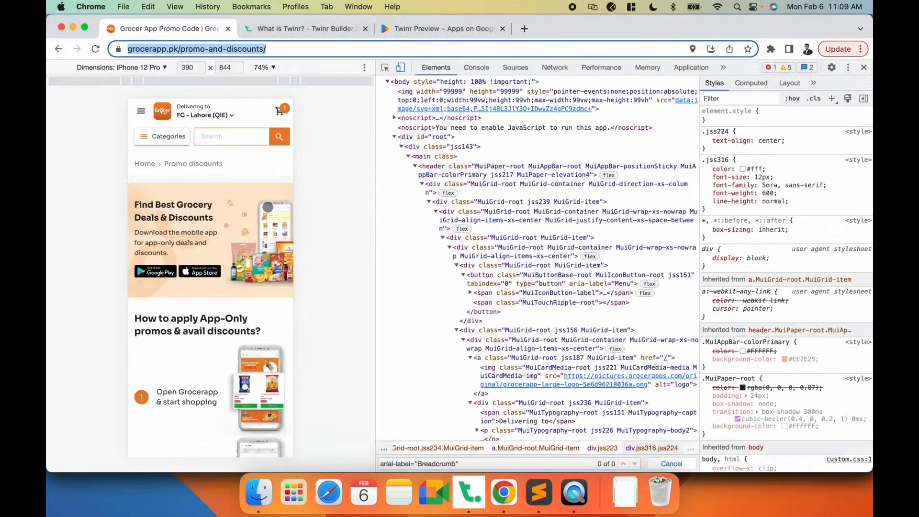
click(397, 67)
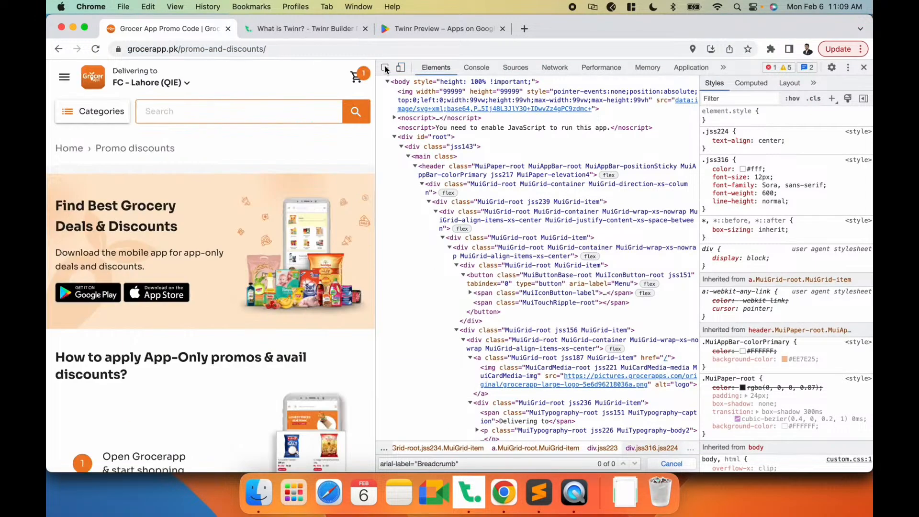
click(399, 67)
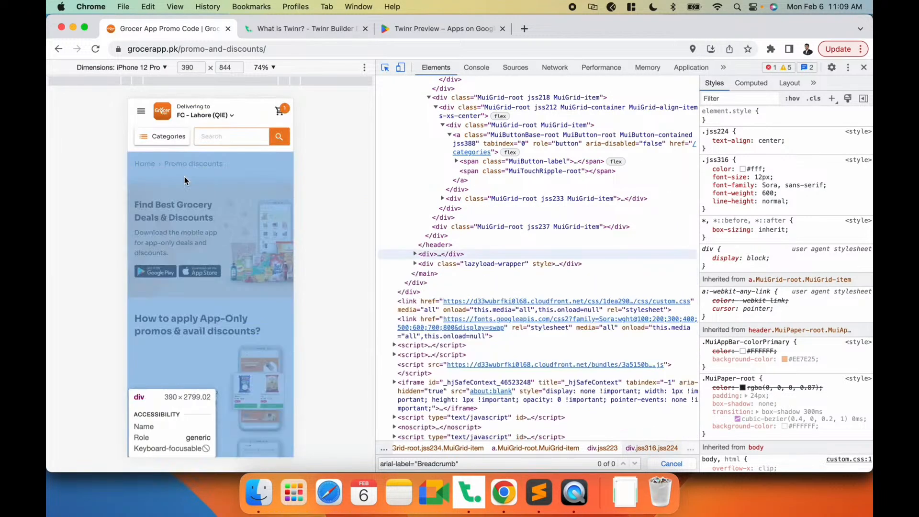
key(super+Tab)
click(402, 325)
click(369, 288)
text(sora)
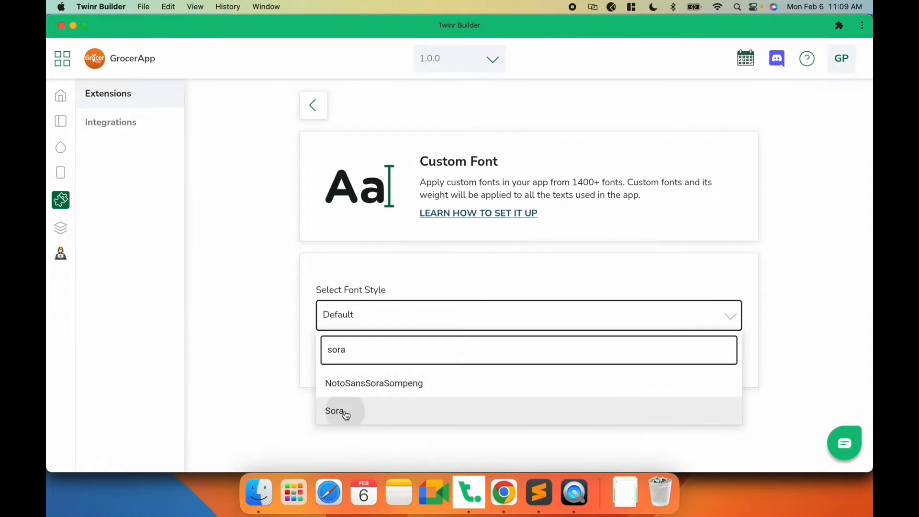
click(345, 413)
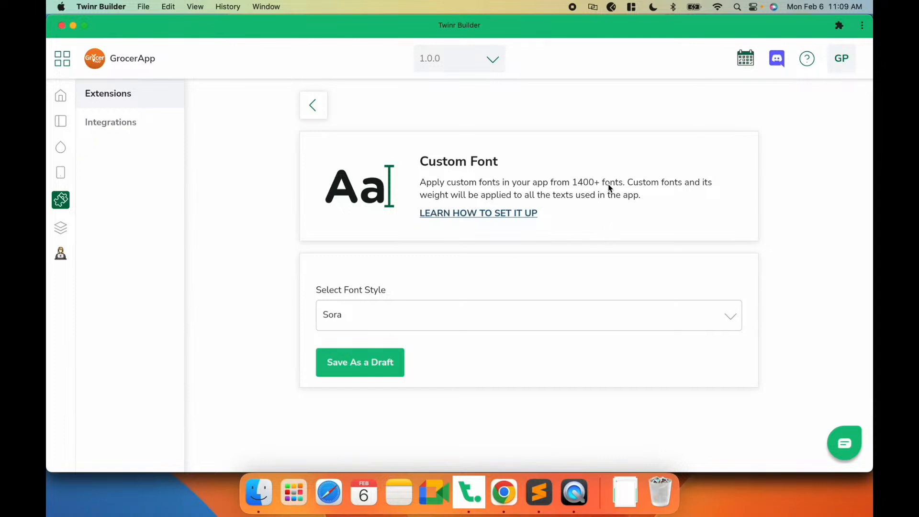
click(360, 375)
- Enable the Page Loader extension with loader colour #ee7e25 and save as a draft
click(573, 492)
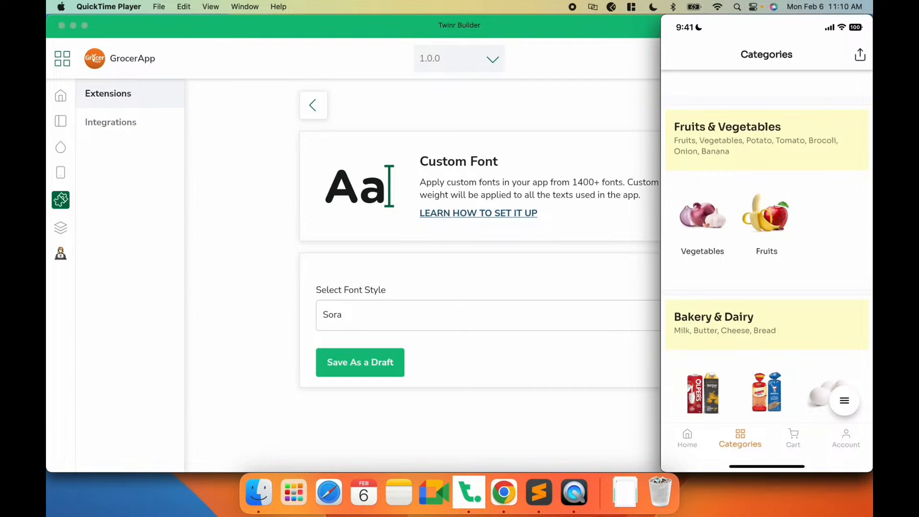
click(311, 109)
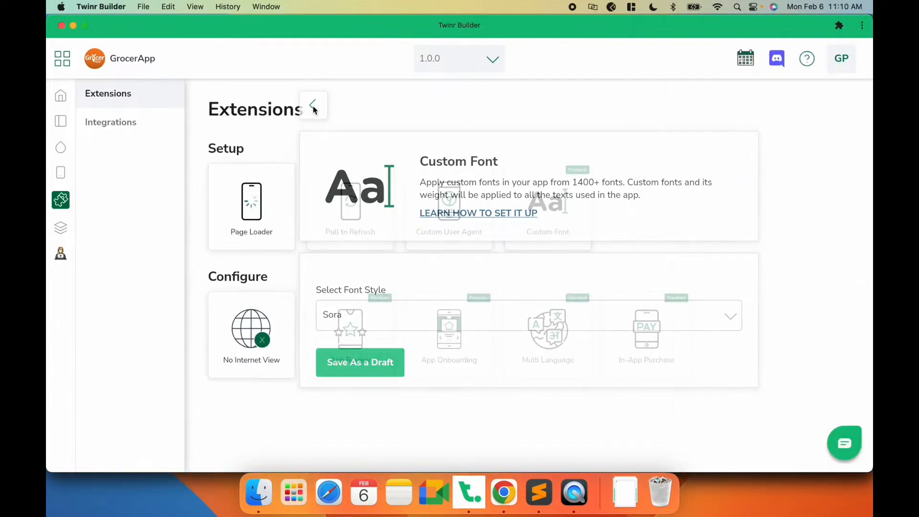
click(262, 237)
click(574, 507)
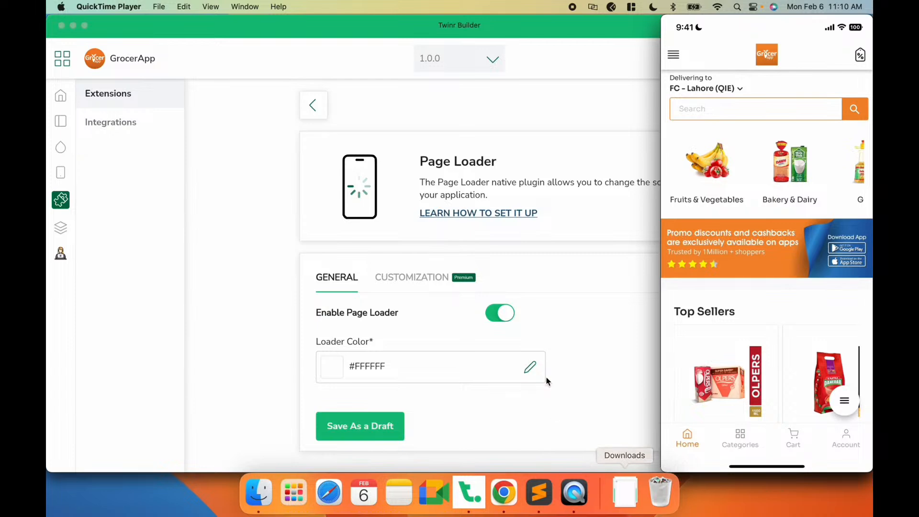
click(570, 329)
double_click(362, 366)
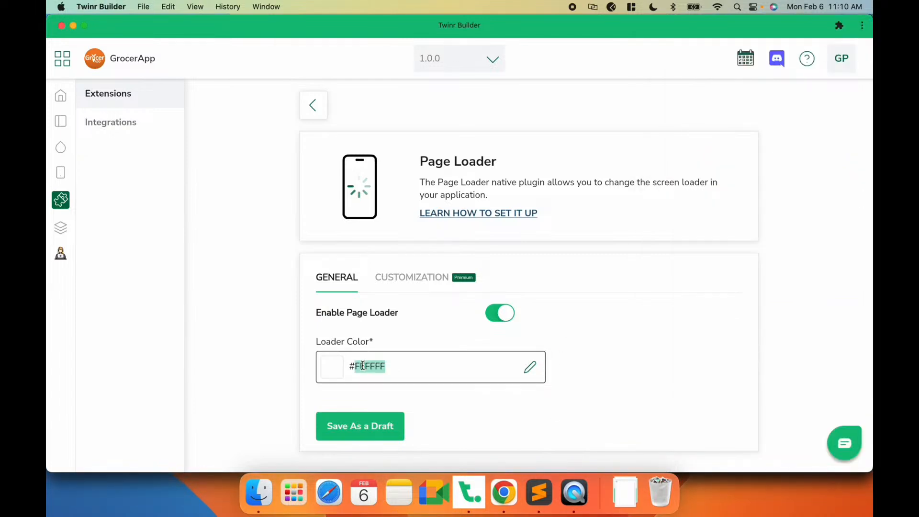
text(ee7e25)
click(378, 416)
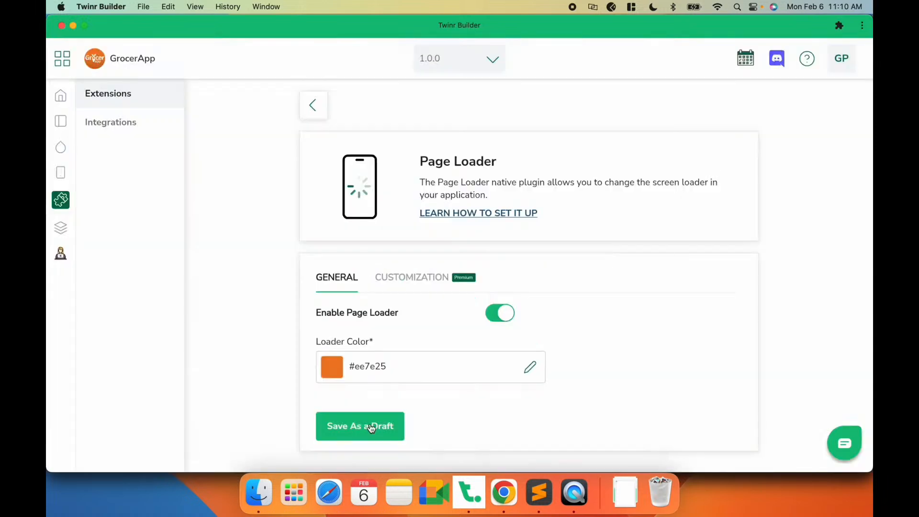
- Pick the dot-cluster loader style under Page Loader customization and save as a draft
click(411, 280)
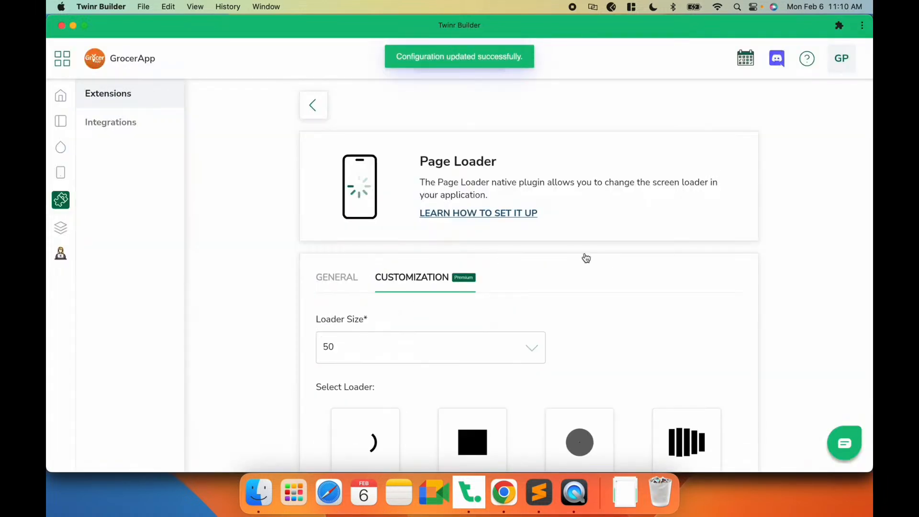
scroll(585, 256, down, 3)
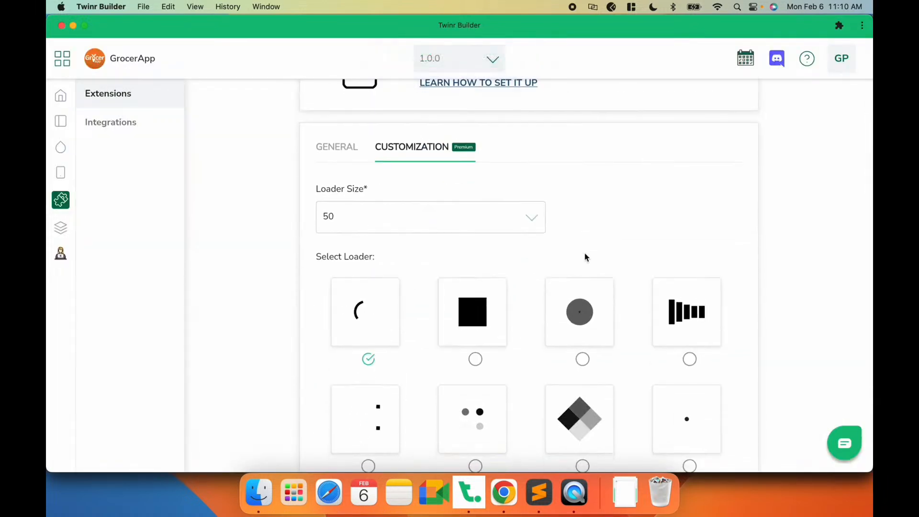
scroll(584, 256, down, 9)
scroll(525, 270, up, 6)
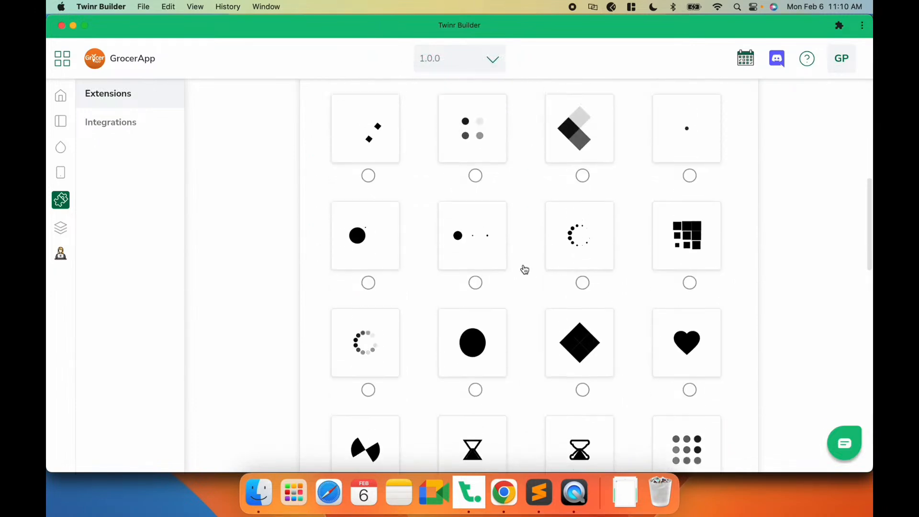
click(476, 314)
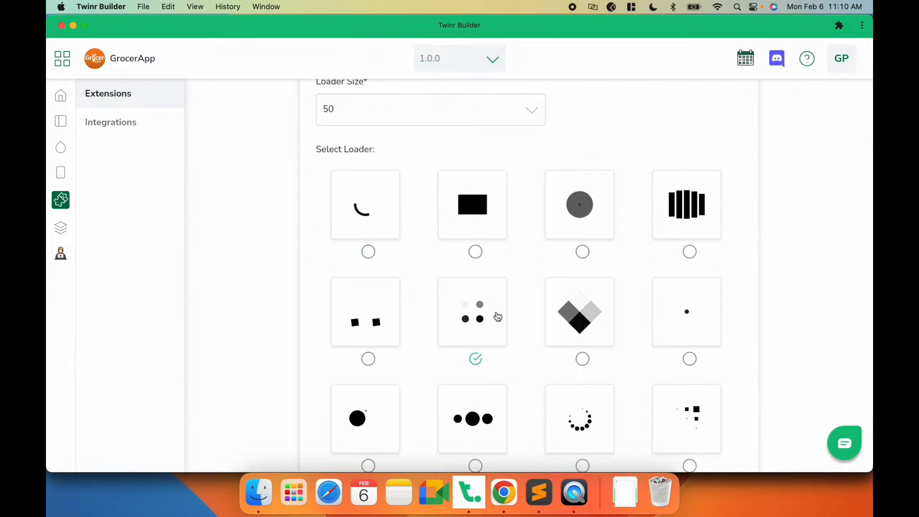
scroll(516, 312, down, 8)
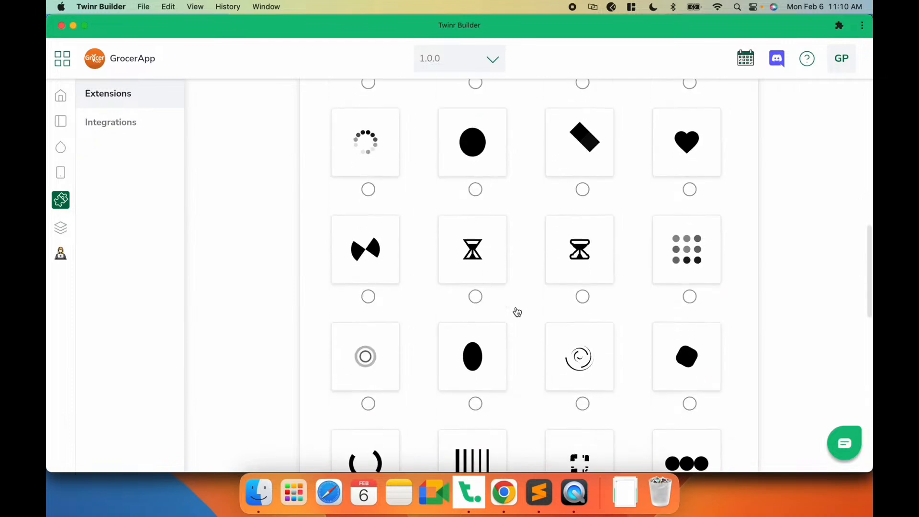
scroll(517, 312, up, 7)
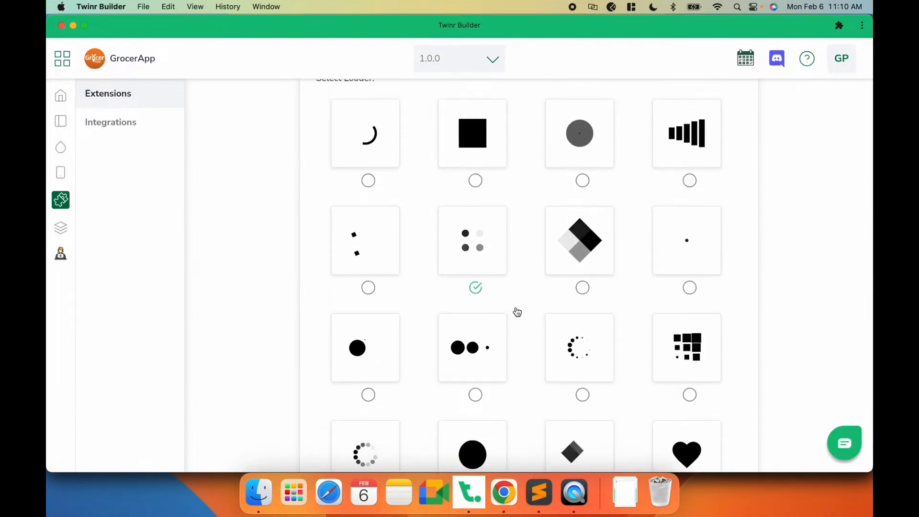
scroll(517, 312, down, 8)
scroll(517, 311, down, 10)
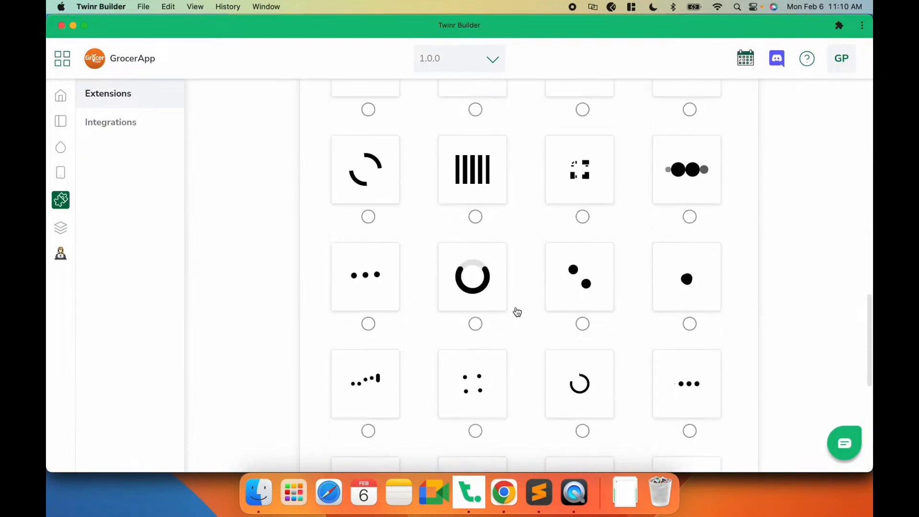
click(376, 435)
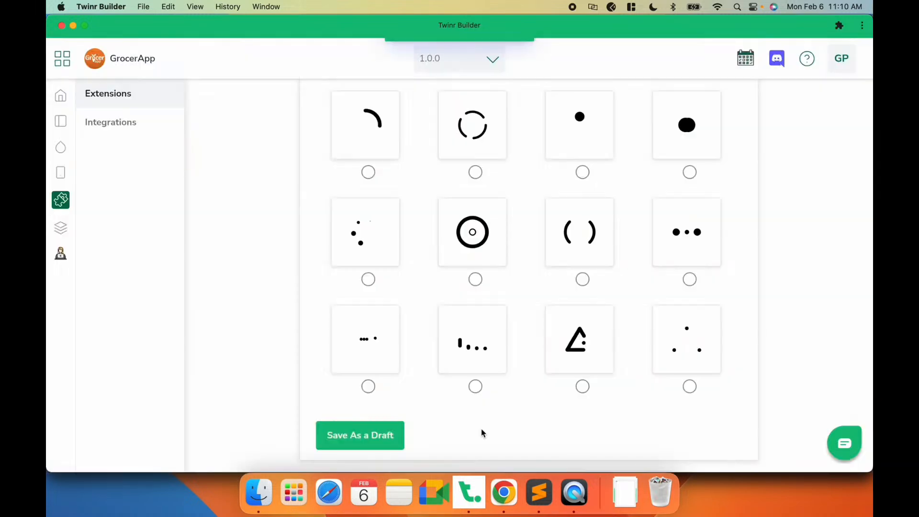
- Check the page loader in the app preview, then return to the Extensions list
click(577, 495)
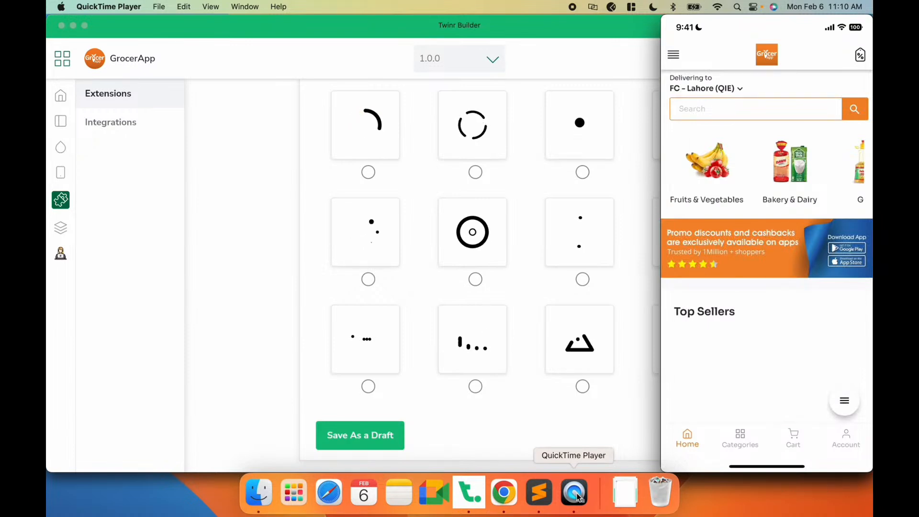
click(525, 415)
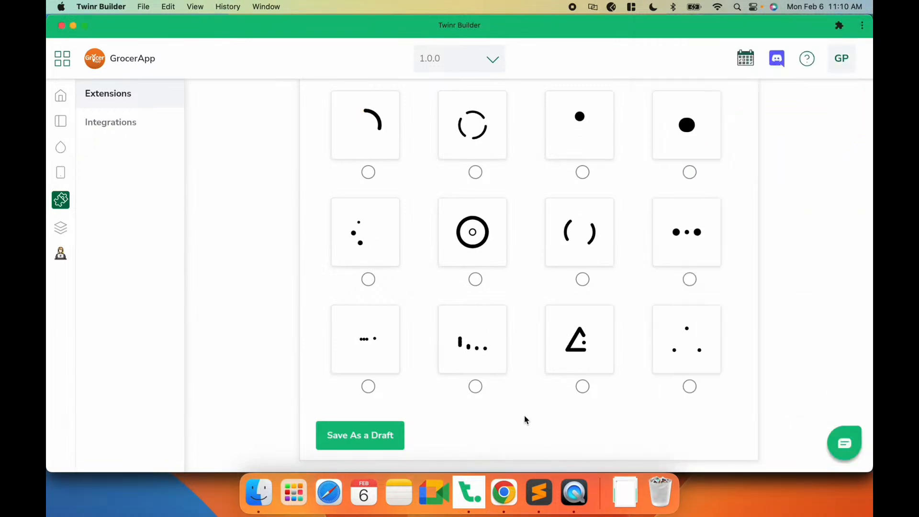
scroll(475, 244, up, 10)
scroll(475, 248, up, 2)
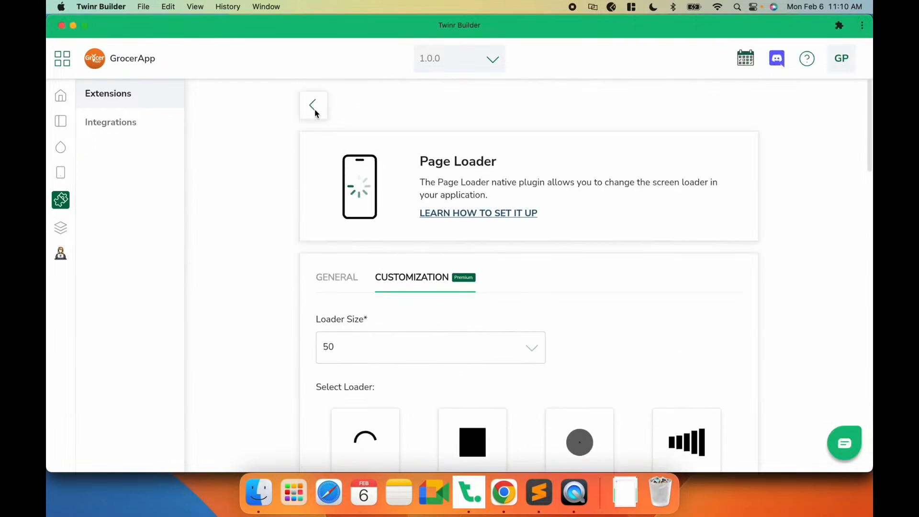
click(314, 107)
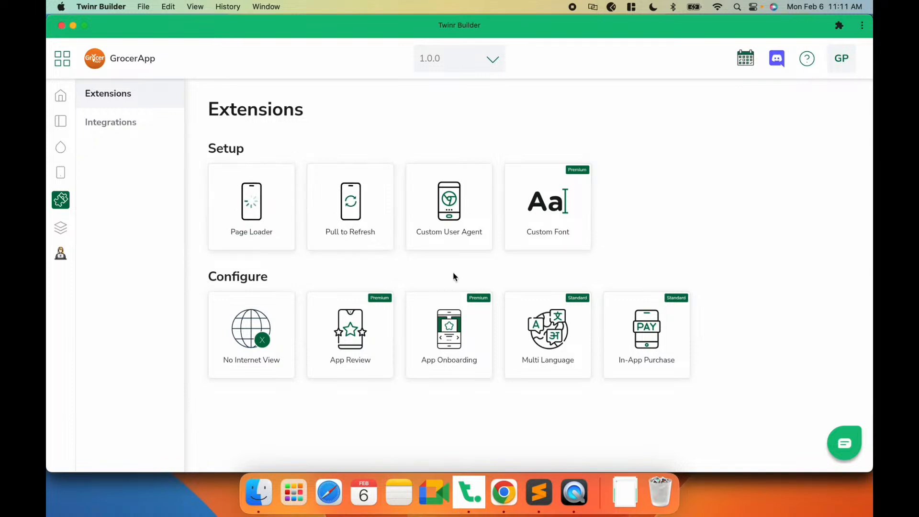
- Enable the App Onboarding extension, keep the first style, and continue to its screens
click(467, 360)
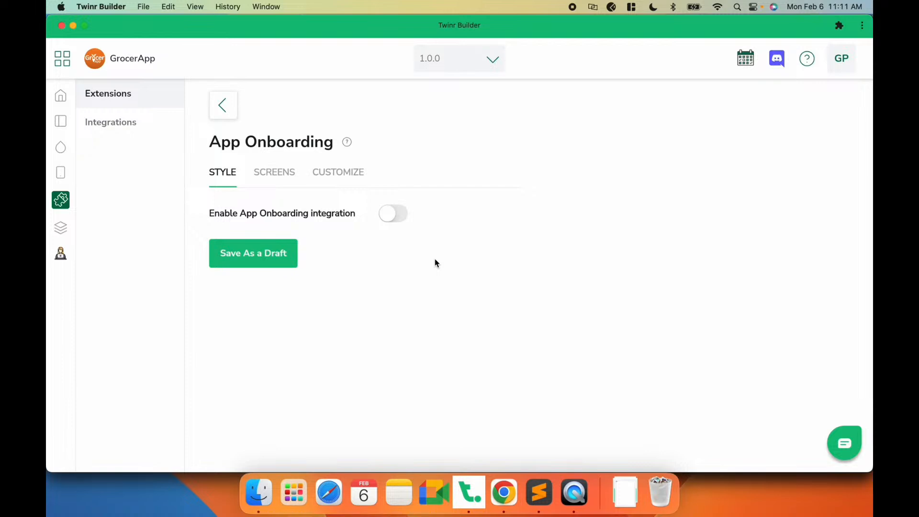
click(391, 215)
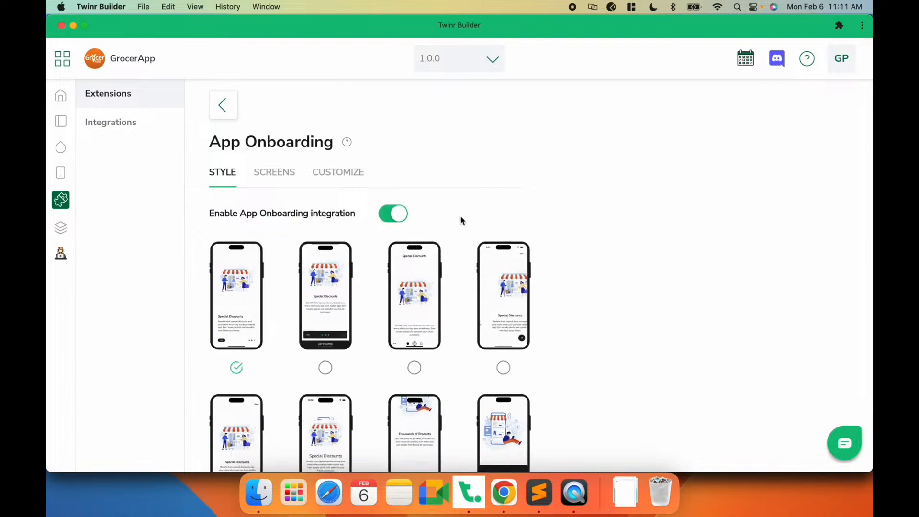
scroll(461, 218, down, 3)
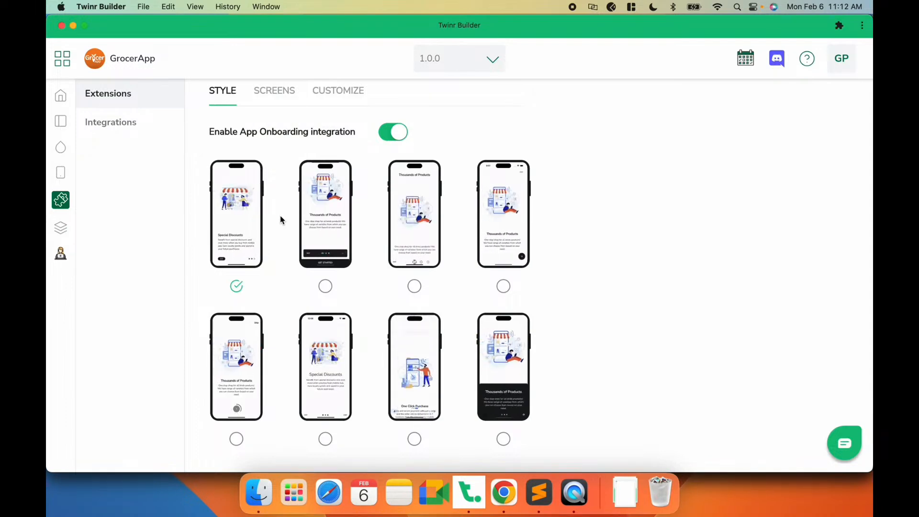
scroll(280, 216, up, 2)
scroll(280, 311, down, 3)
click(258, 431)
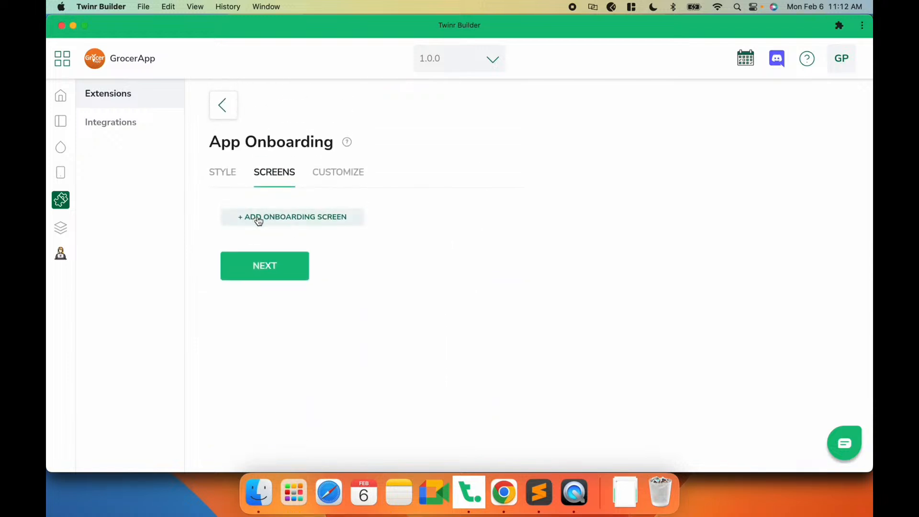
- Add an onboarding screen titled "Browse Fresh Fruits & Veggies" with description "Browse fresh fruits and vegetables from multiple categories."
click(327, 224)
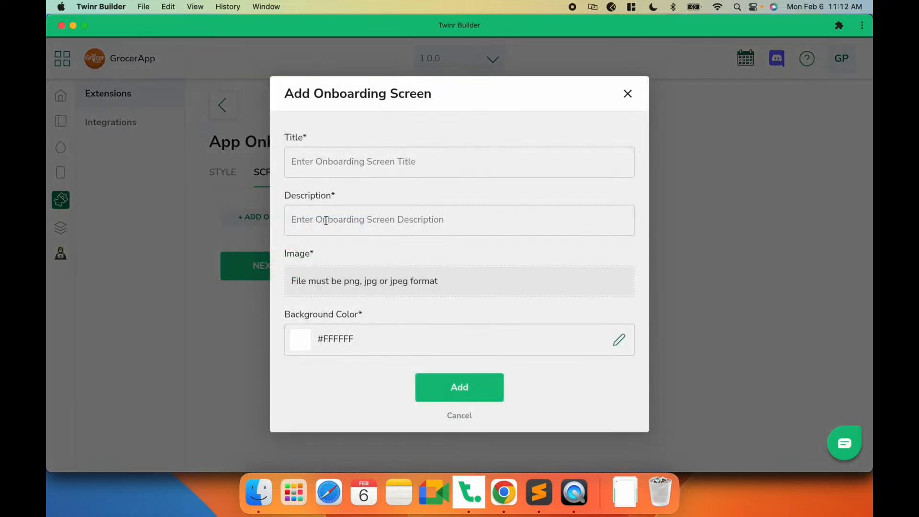
click(330, 157)
click(321, 213)
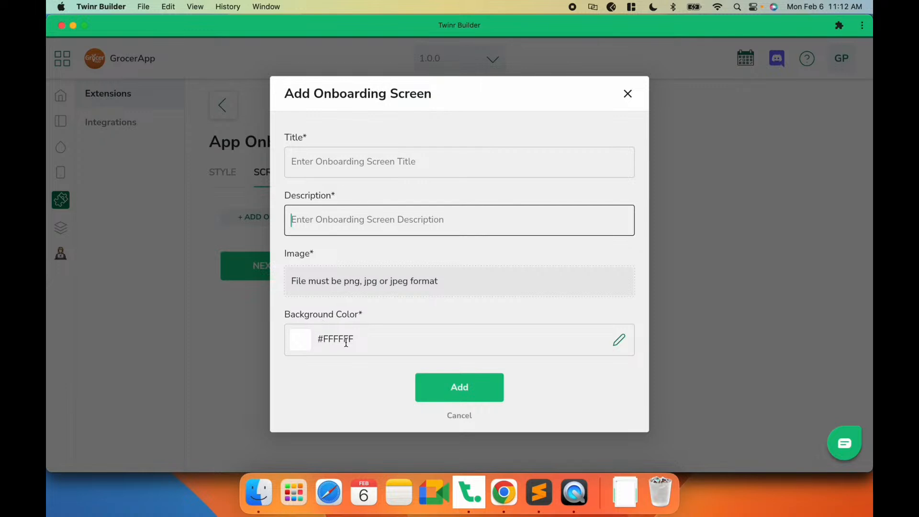
click(375, 166)
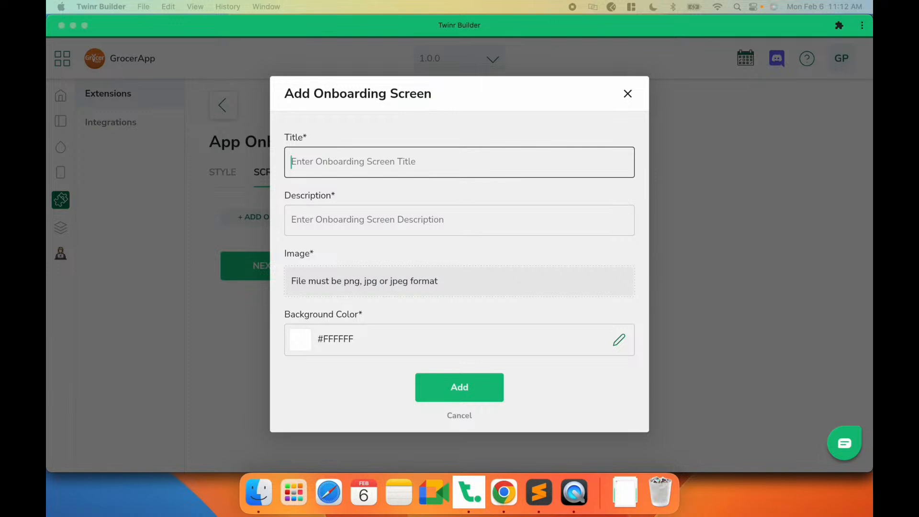
click(434, 172)
text(Browse Fresh Fruits & Veggies)
click(371, 211)
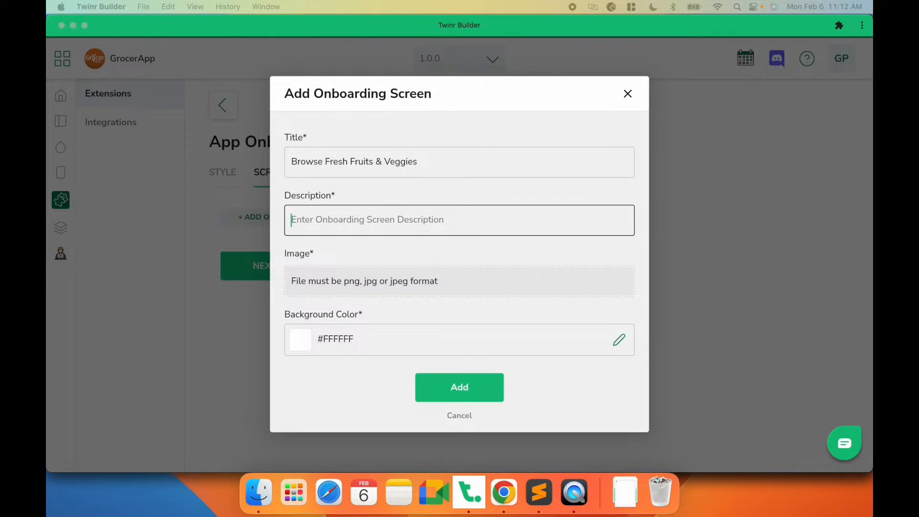
click(455, 206)
text(Browse fresh fruits and vegetables from multiple categories.)
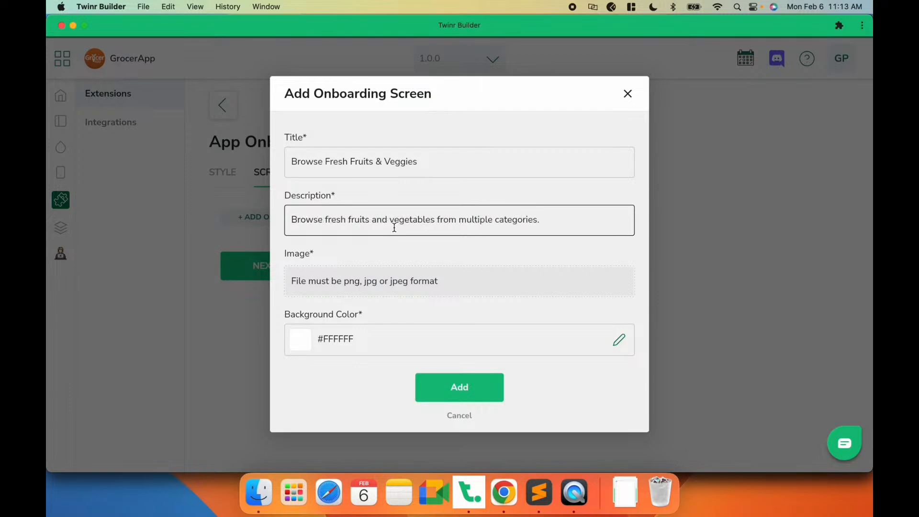
- Upload grocery.png as the onboarding screen's image and add the screen
click(368, 286)
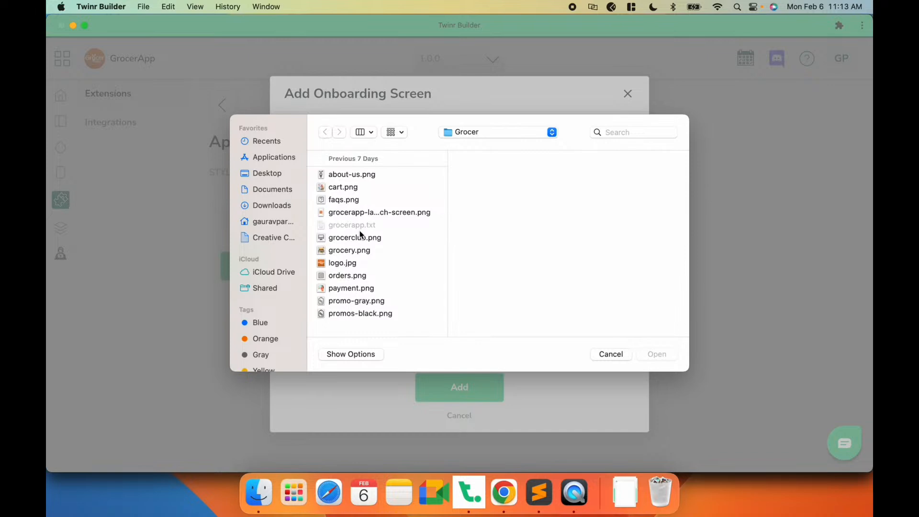
click(350, 252)
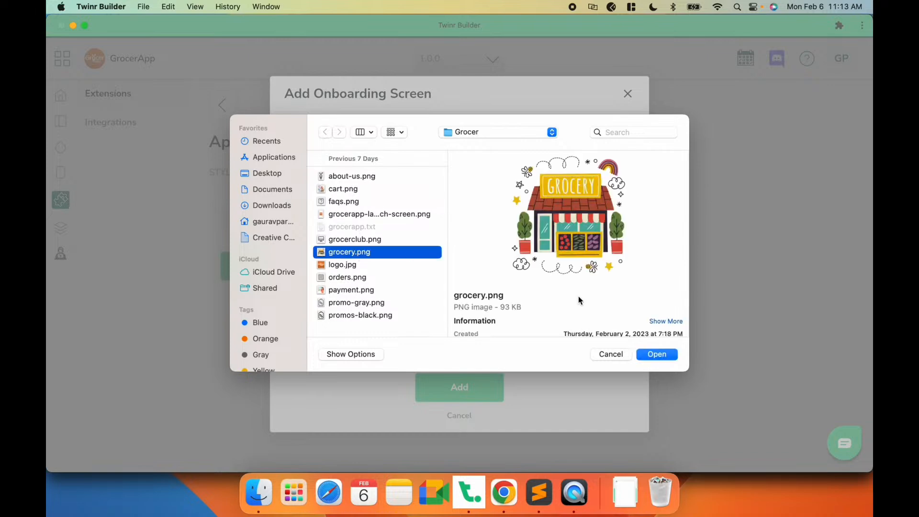
click(663, 350)
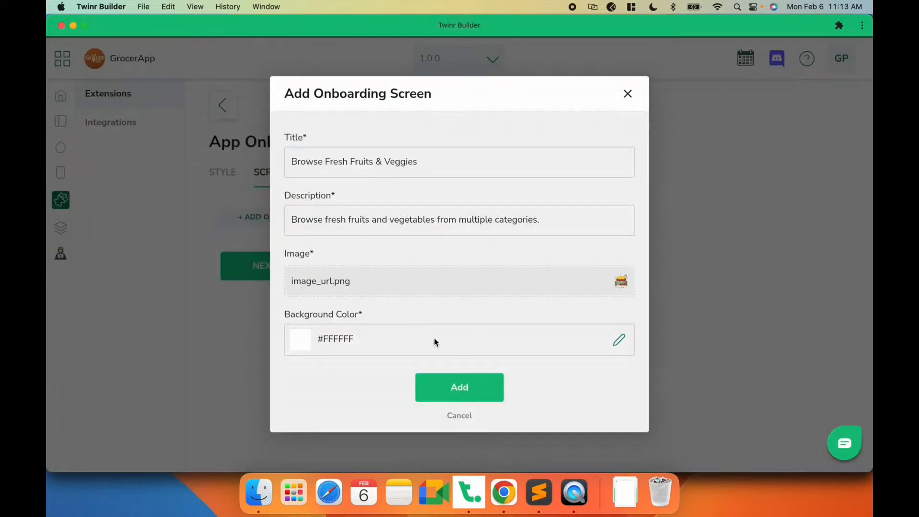
click(473, 388)
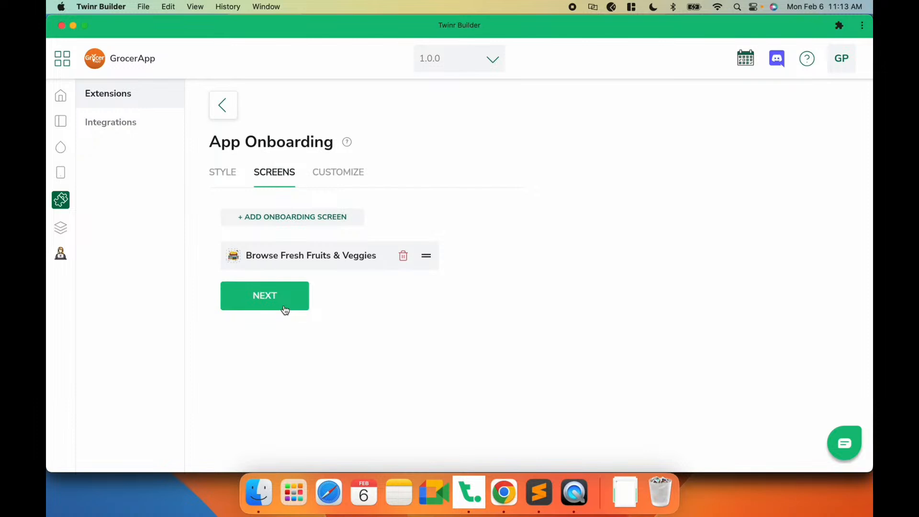
- Continue to the onboarding customization, keep its defaults, and save as a draft
click(285, 304)
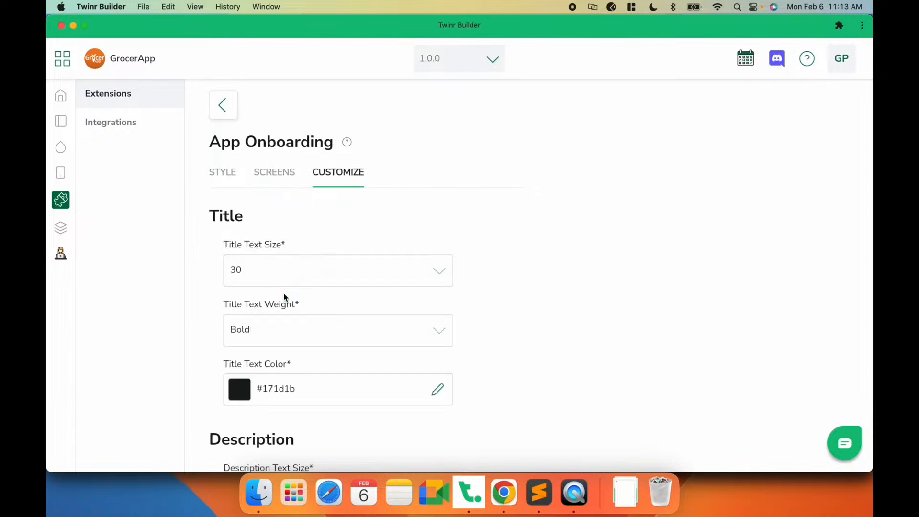
scroll(284, 297, down, 15)
click(267, 440)
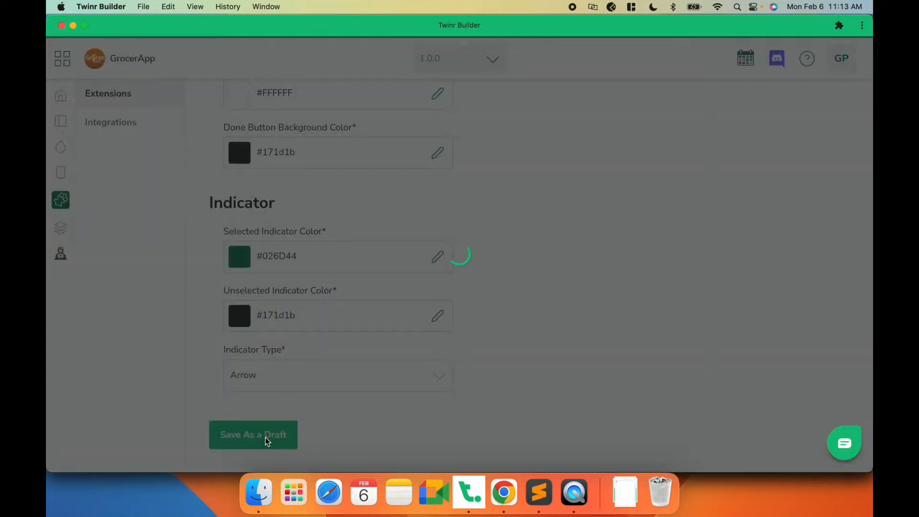
- Check the new onboarding screen in the app preview
click(574, 492)
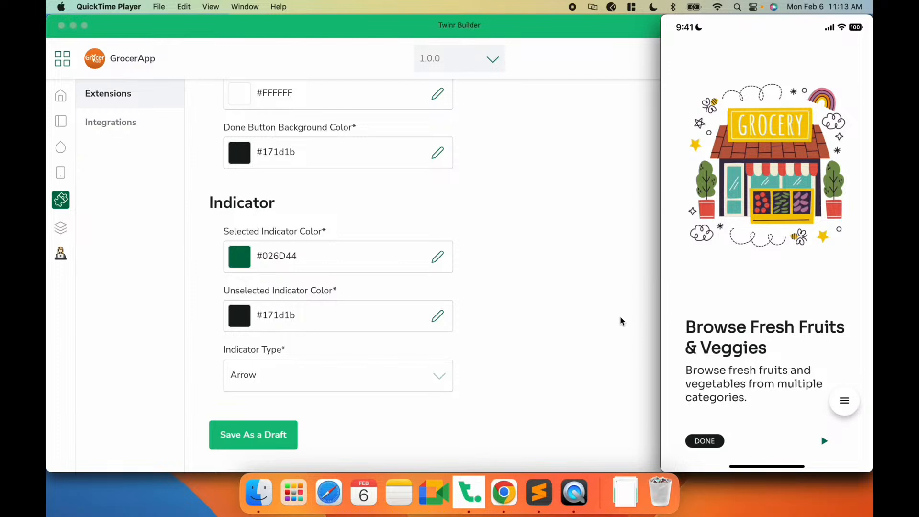
mouse_move(731, 385)
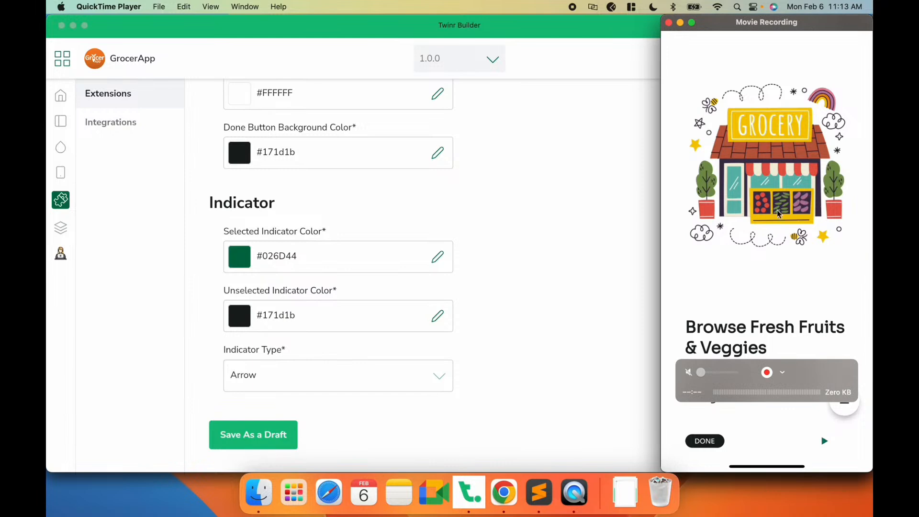
click(559, 304)
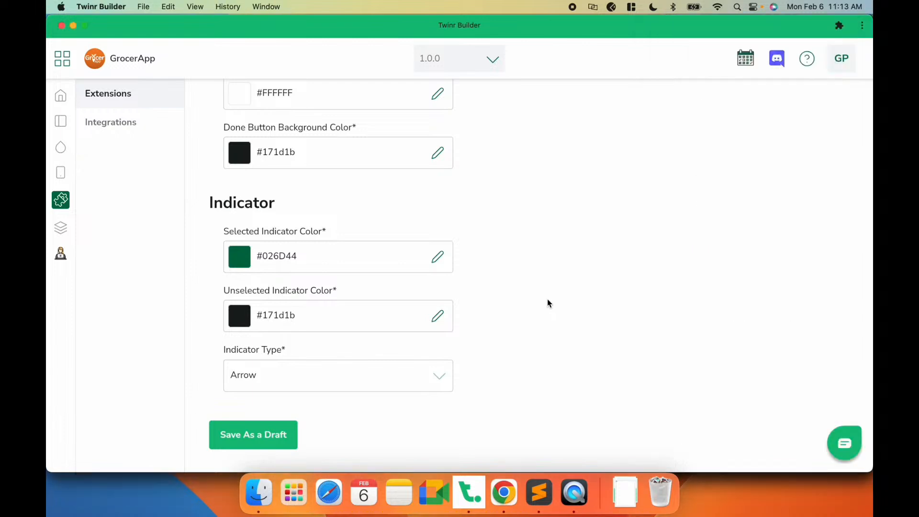
- Start another onboarding screen titled "Pay Online Or Cash On Delivery" with description "Pay with ease. Choose your preferred payment method."
scroll(527, 257, up, 15)
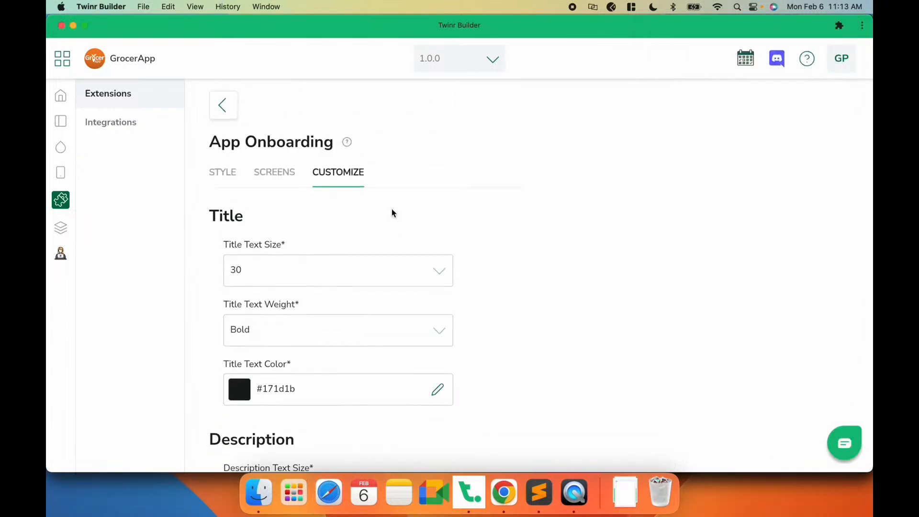
click(287, 179)
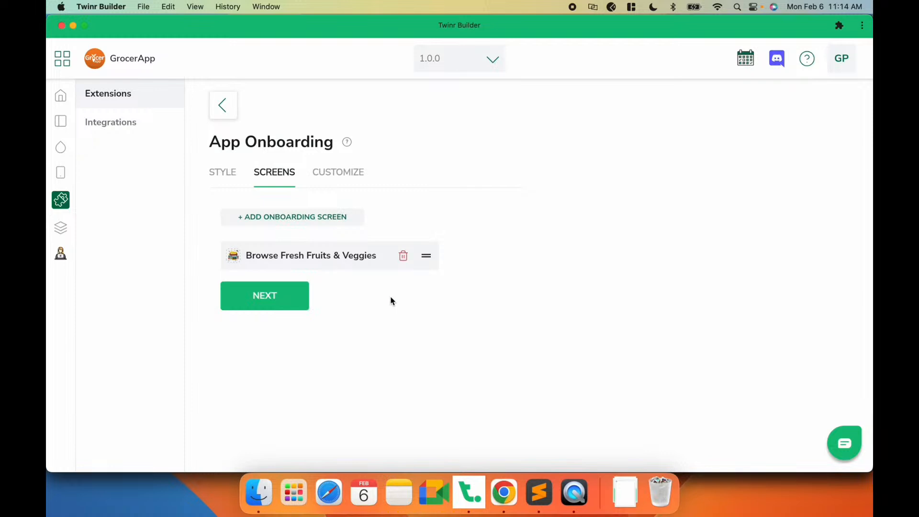
click(290, 220)
click(362, 173)
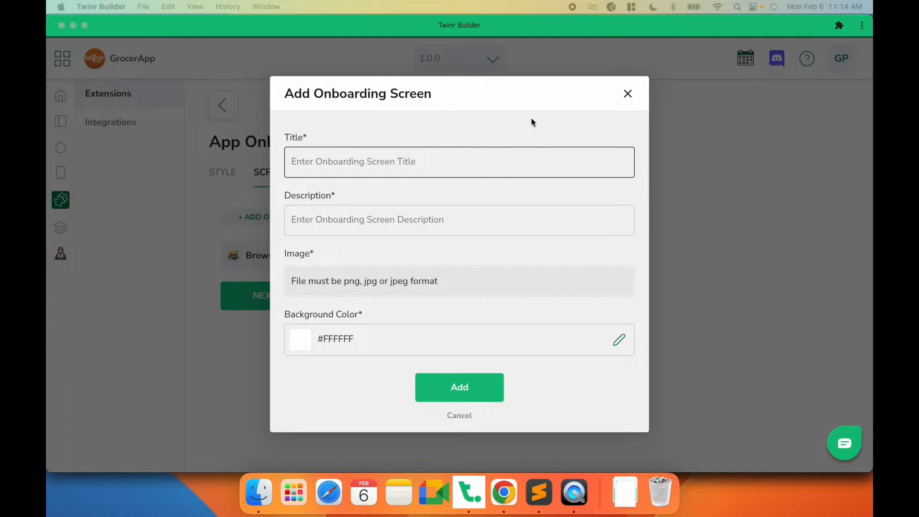
text(Pay Online Or Cash On Delivery)
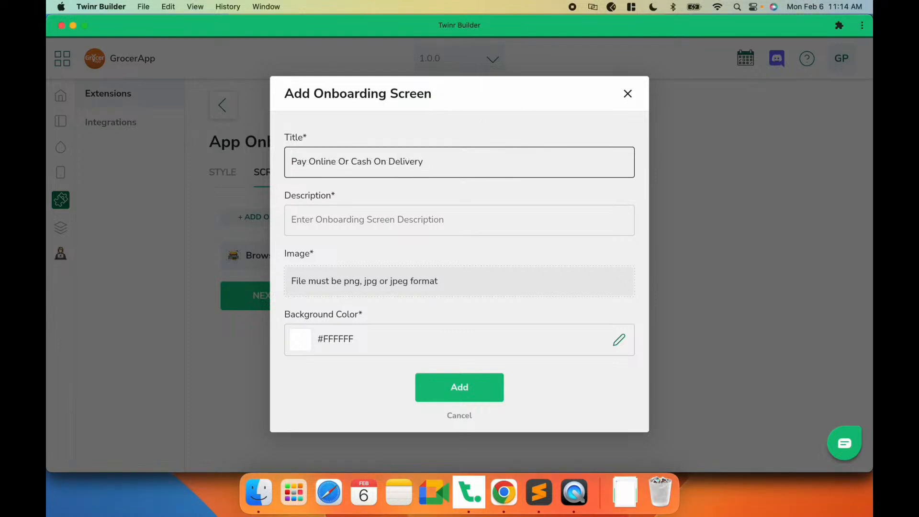
key(super+Tab)
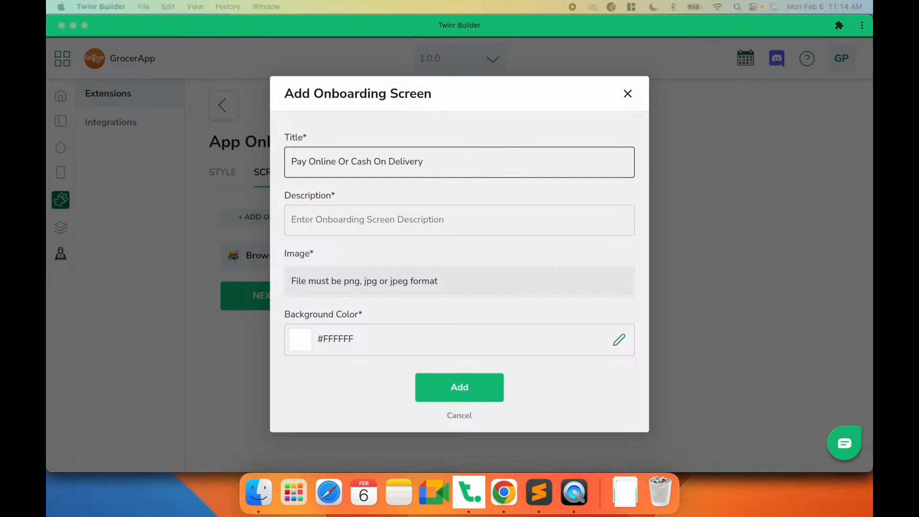
key(super+Tab)
click(375, 221)
text(Pay with ease. Choose your preferred payment method.)
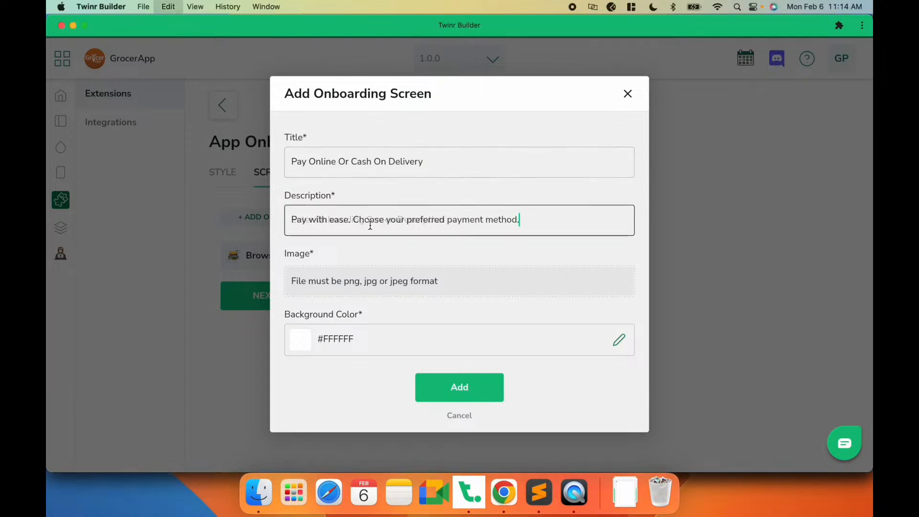
- Upload payment.png as the onboarding screen's image and add the screen
click(349, 287)
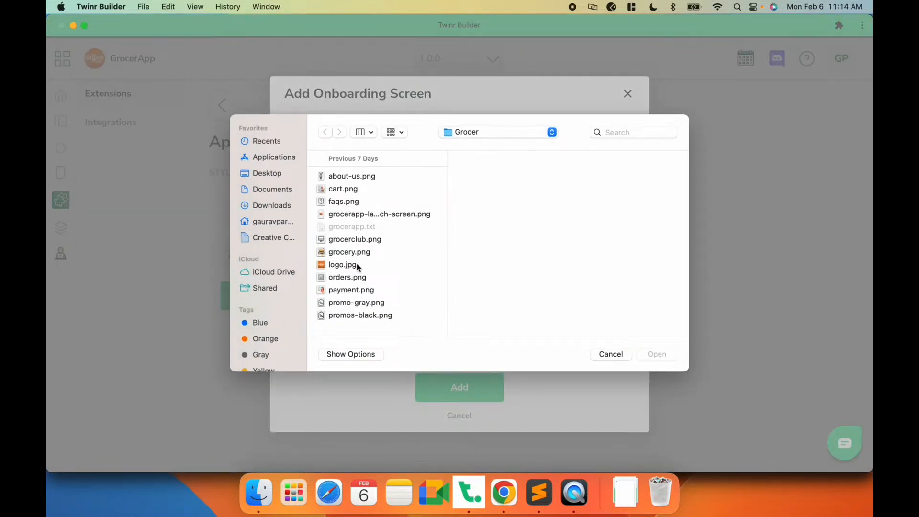
click(358, 291)
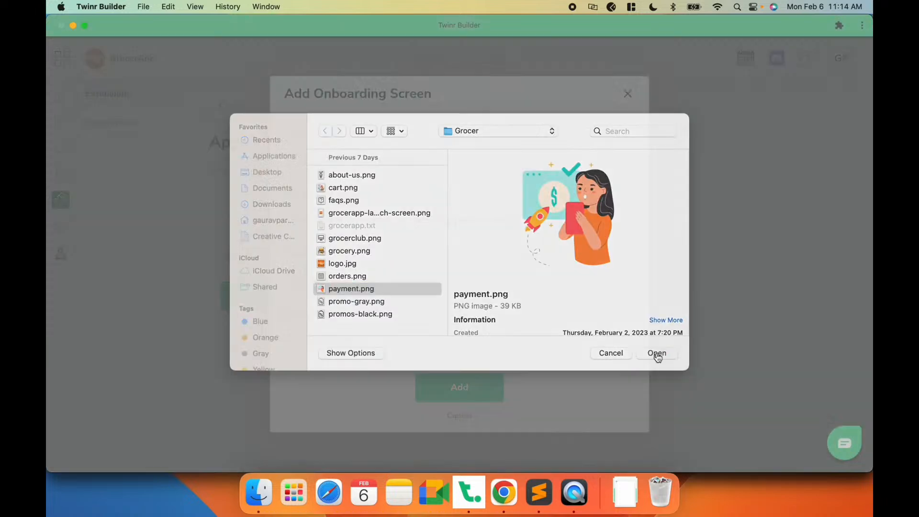
click(656, 354)
click(455, 383)
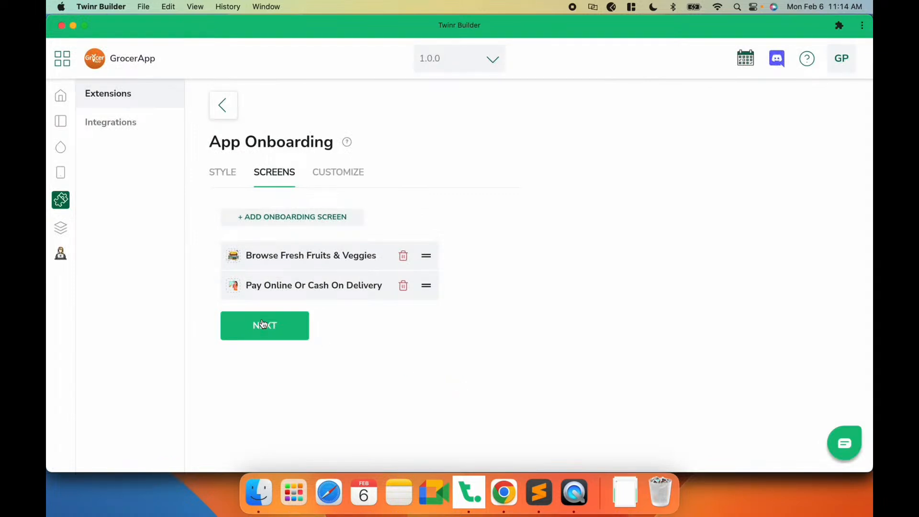
- Start a third onboarding screen titled "Manage Your Shopping List" with description "One place to manage your grocery list and shopping."
click(282, 217)
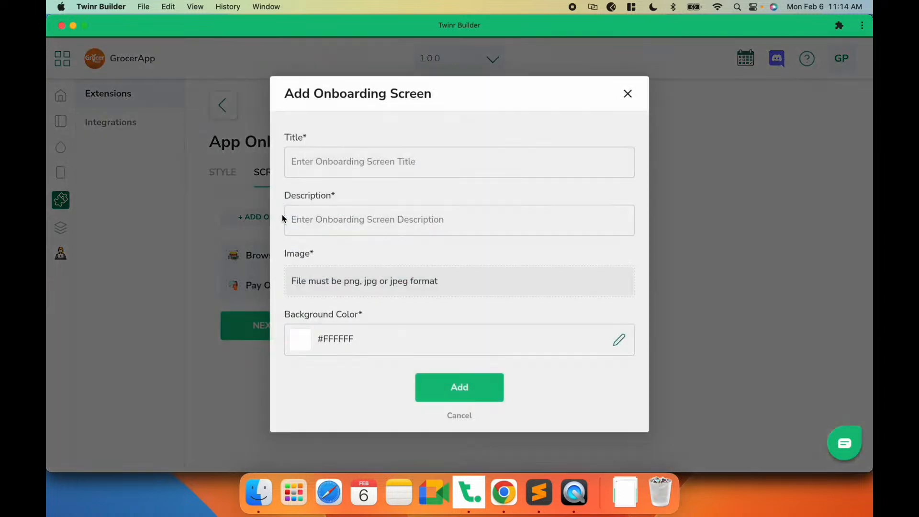
click(330, 175)
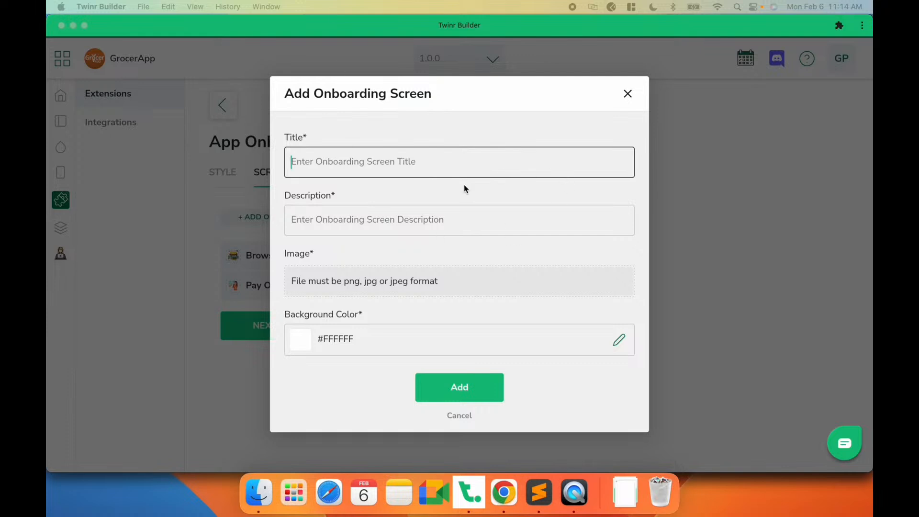
click(373, 165)
text(Manage Your Shopping List)
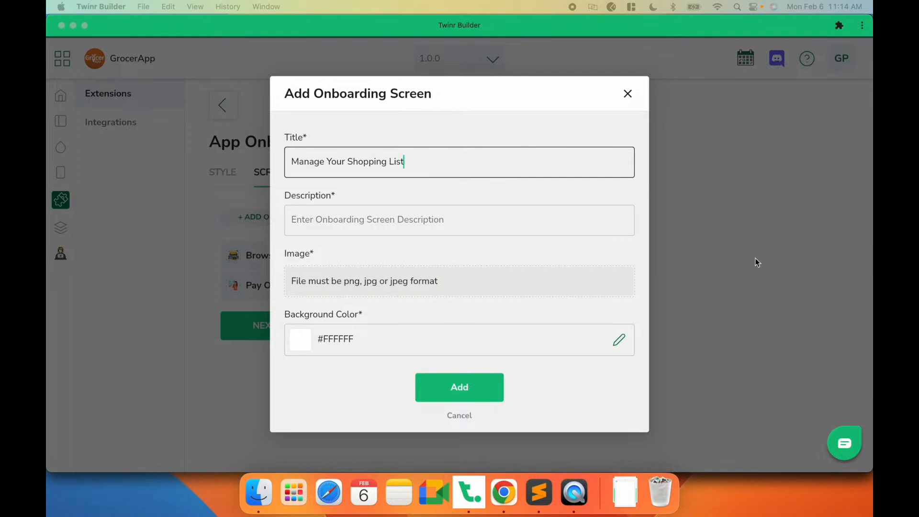
click(465, 223)
text(One place to manage your grocery list and shopping.)
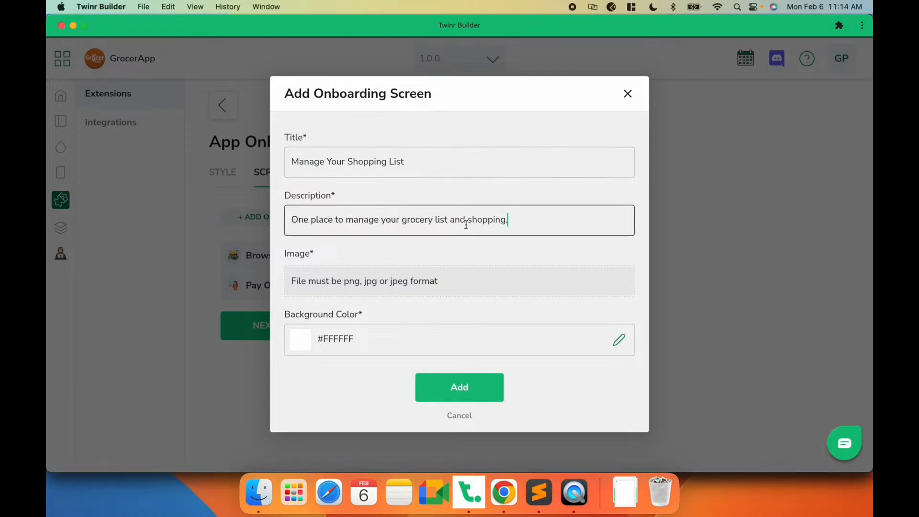
- Upload cart.png as the onboarding screen's image and add the screen
click(376, 278)
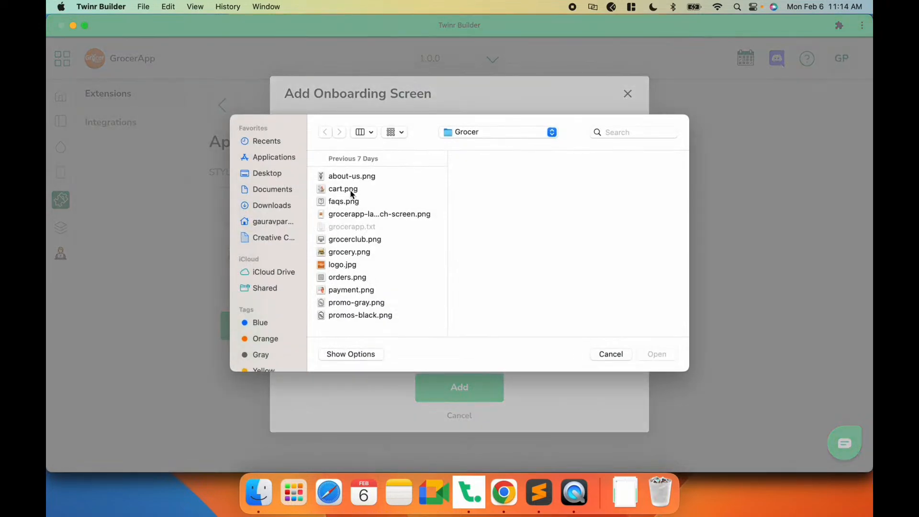
click(351, 191)
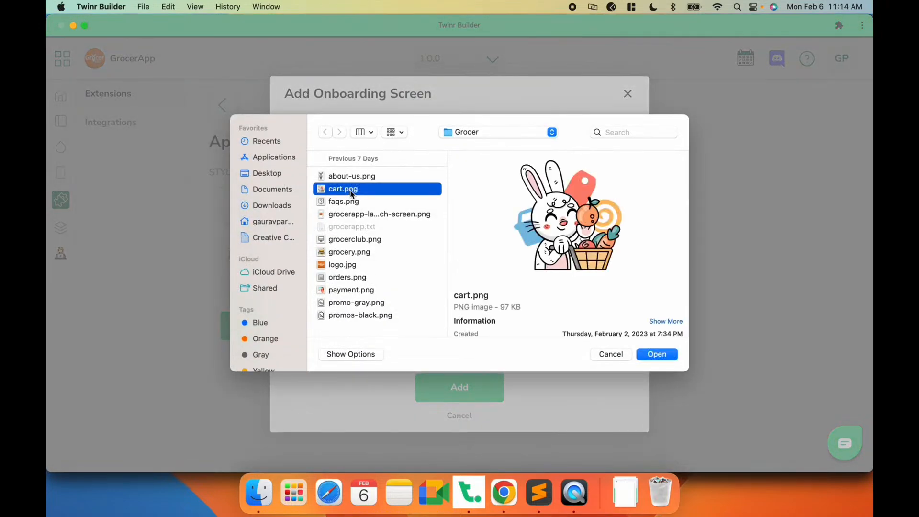
click(667, 358)
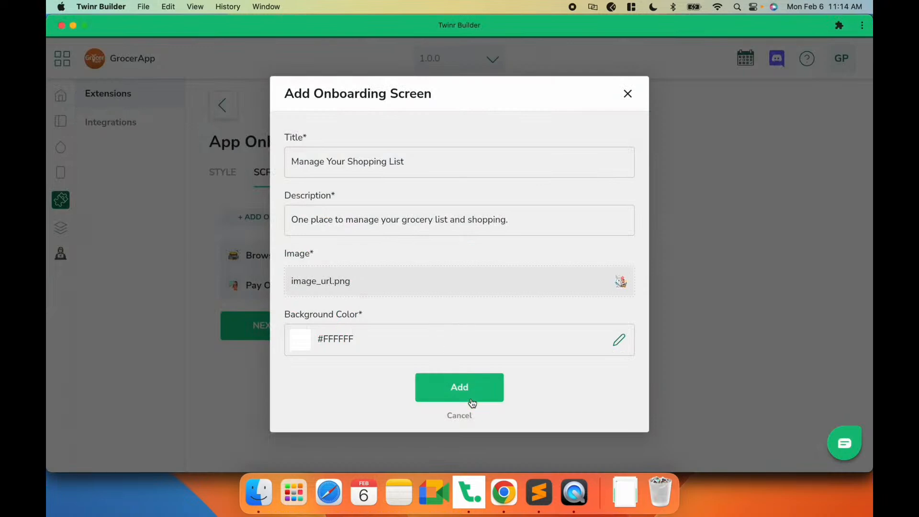
click(469, 393)
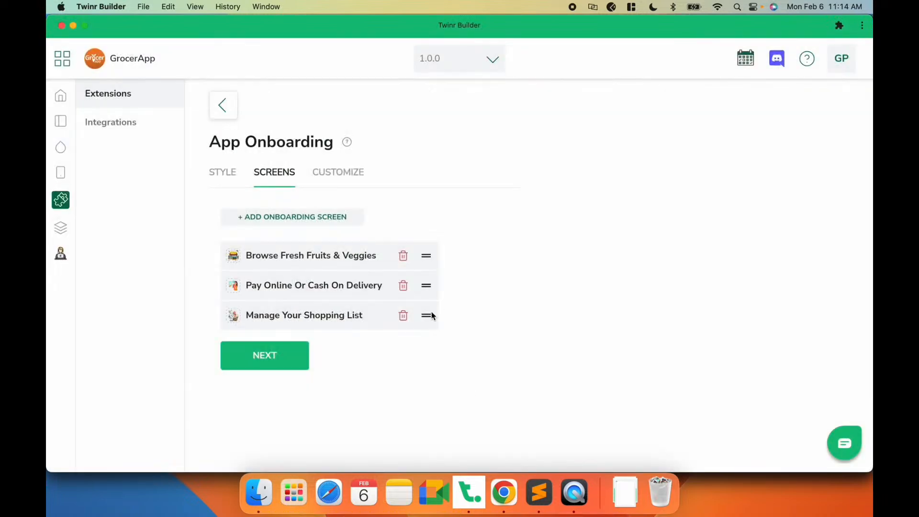
- Move the "Manage Your Shopping List" screen above the payment screen and continue to customization
drag(426, 316, 429, 289)
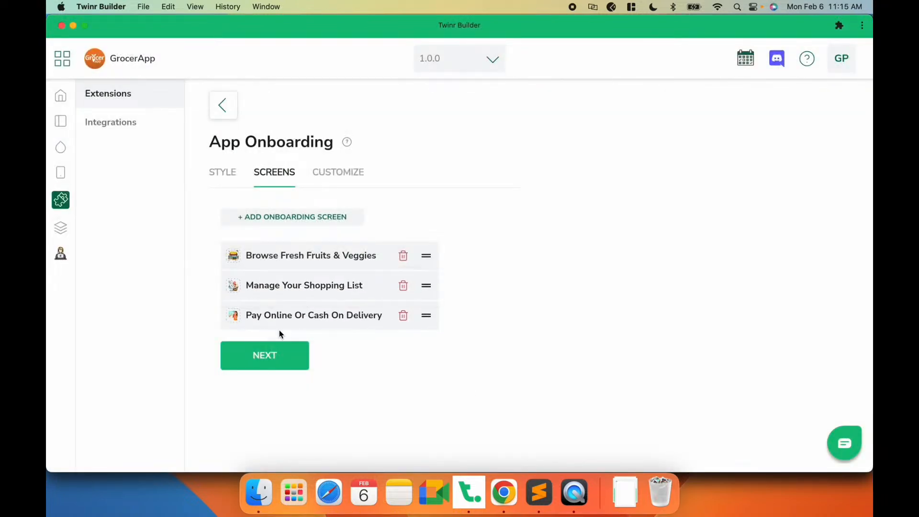
click(268, 357)
scroll(271, 358, down, 15)
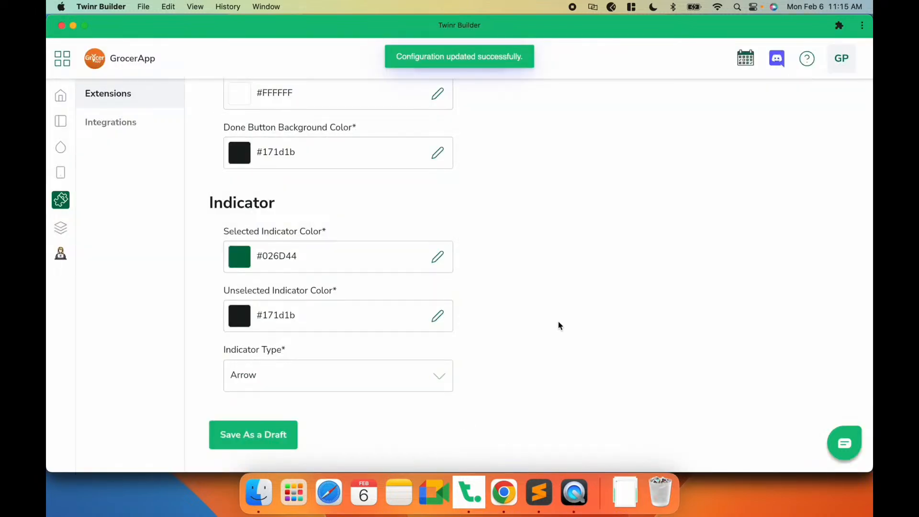
- Check the updated onboarding screens in the app preview
click(574, 503)
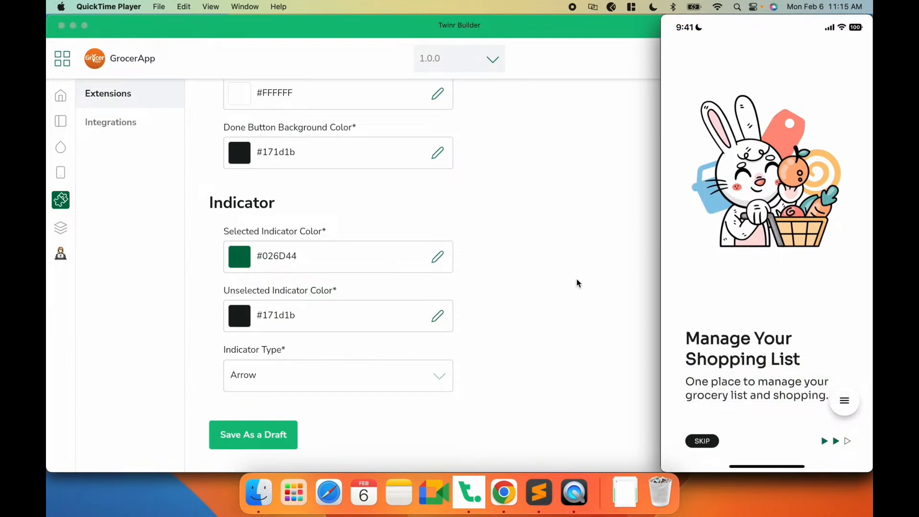
mouse_move(679, 176)
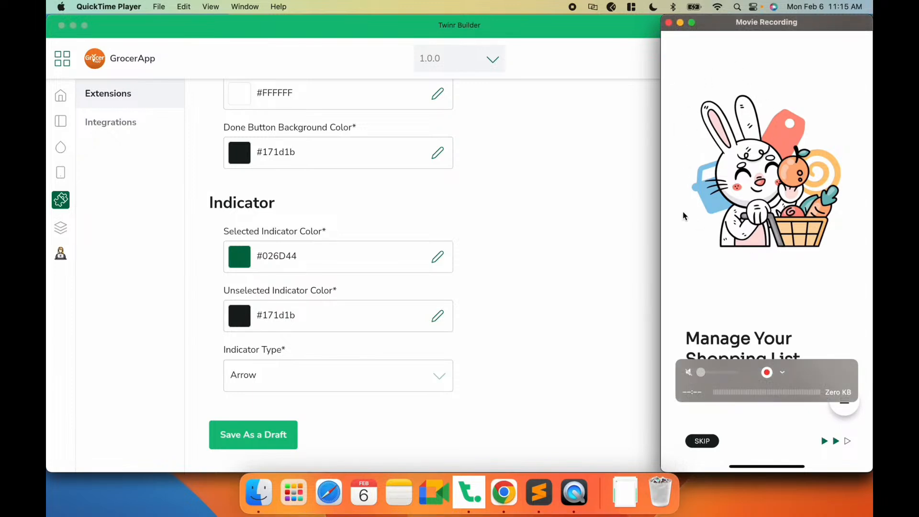
click(513, 287)
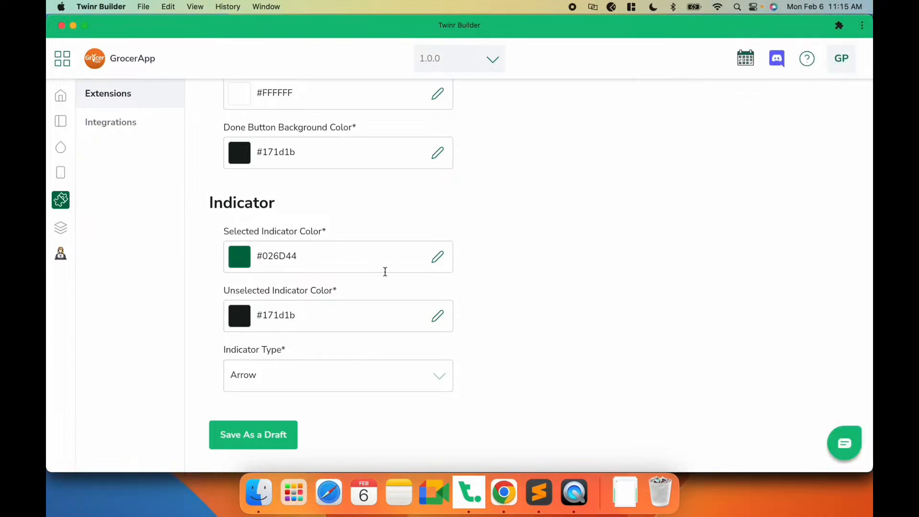
scroll(386, 270, up, 10)
scroll(386, 276, down, 4)
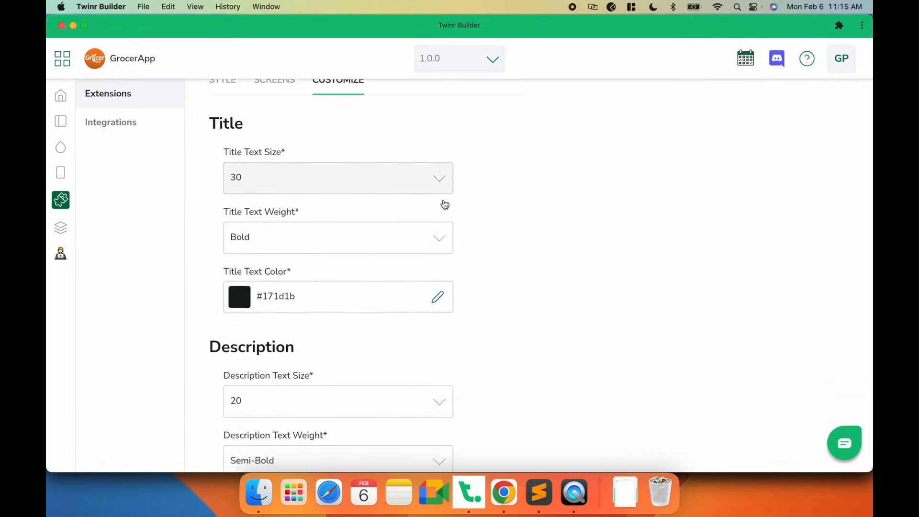
click(574, 498)
- Set the Skip button's background color to #ee7e25
scroll(275, 218, down, 1)
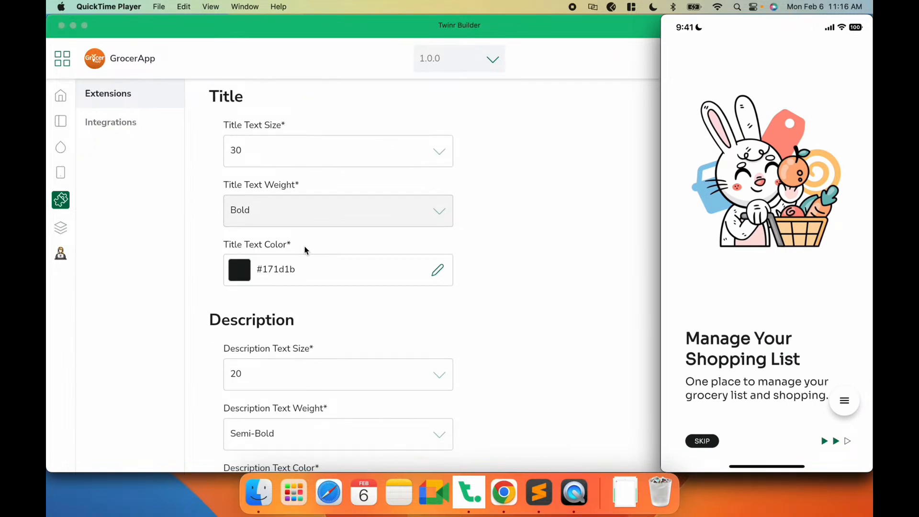
scroll(305, 250, down, 6)
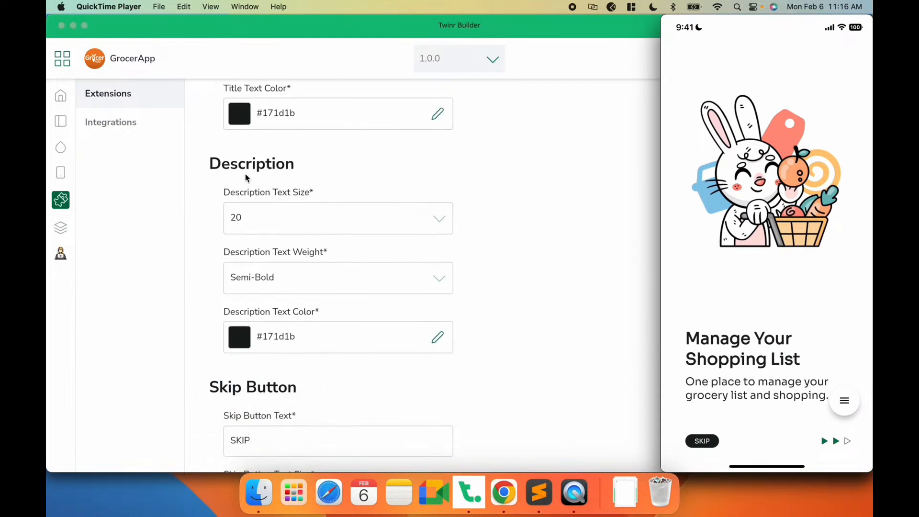
scroll(255, 171, down, 3)
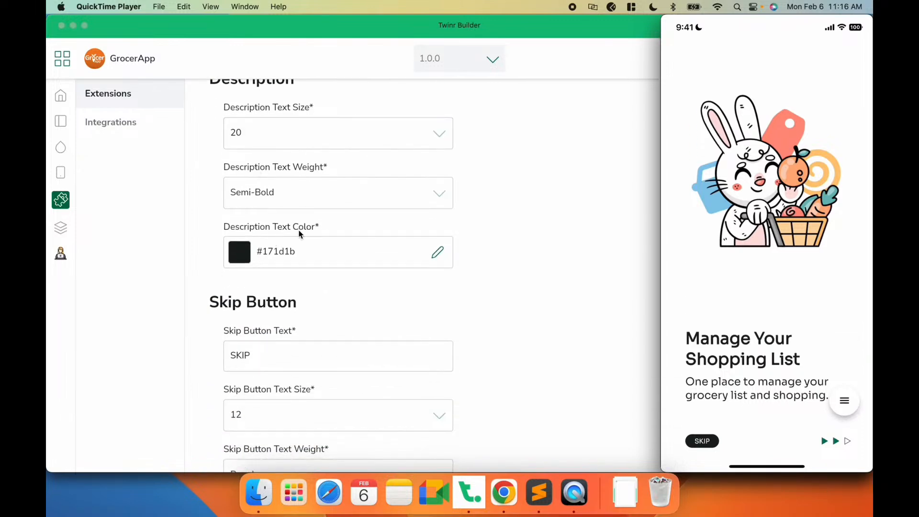
scroll(299, 234, down, 7)
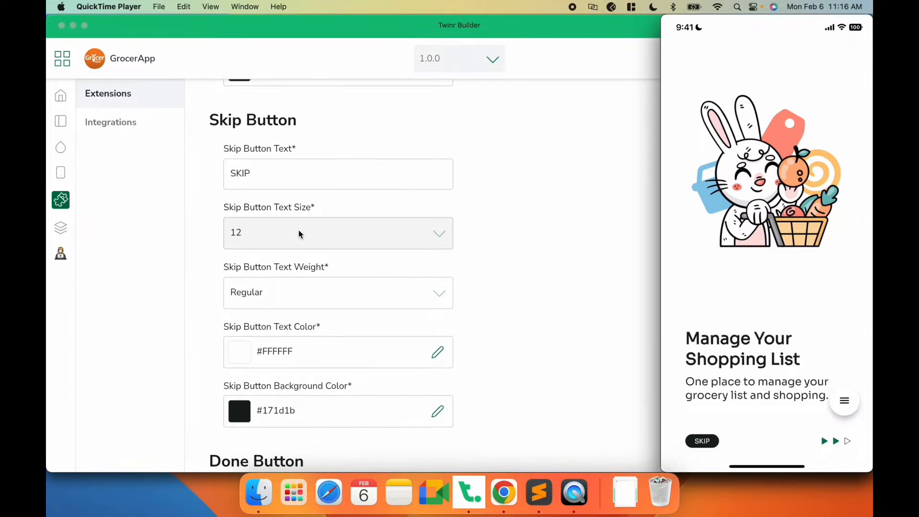
scroll(299, 234, down, 2)
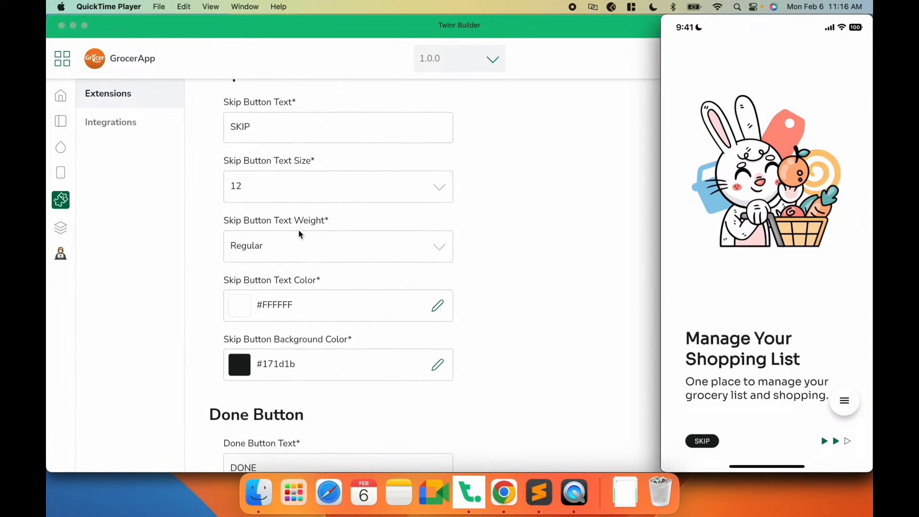
scroll(300, 233, down, 2)
scroll(299, 234, up, 4)
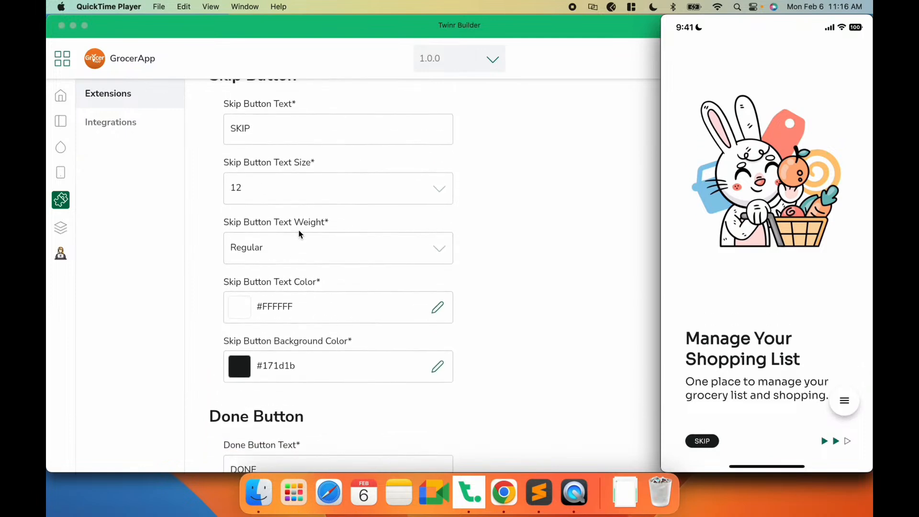
scroll(300, 234, down, 3)
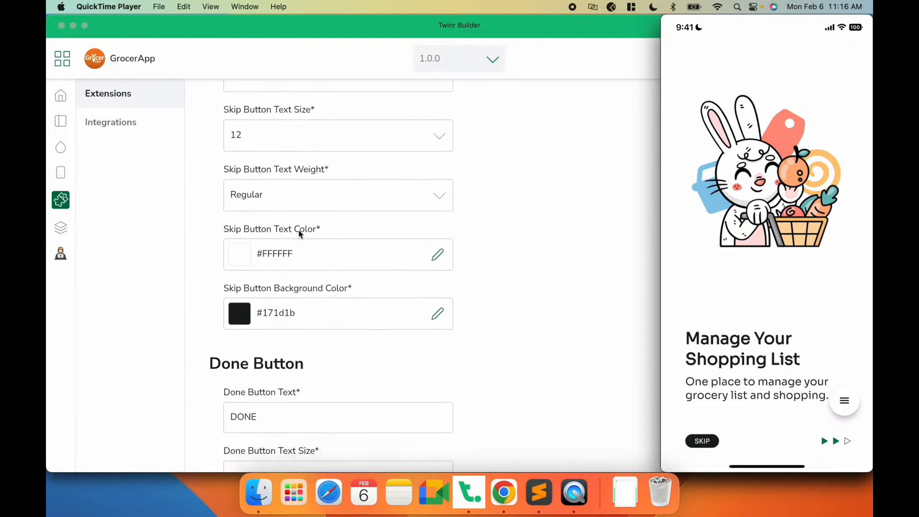
click(270, 313)
double_click(270, 312)
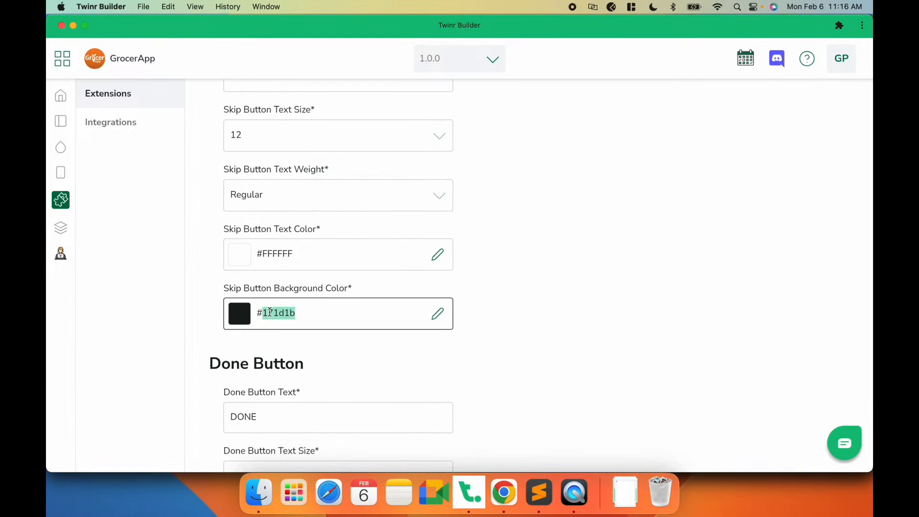
text(ee7e25)
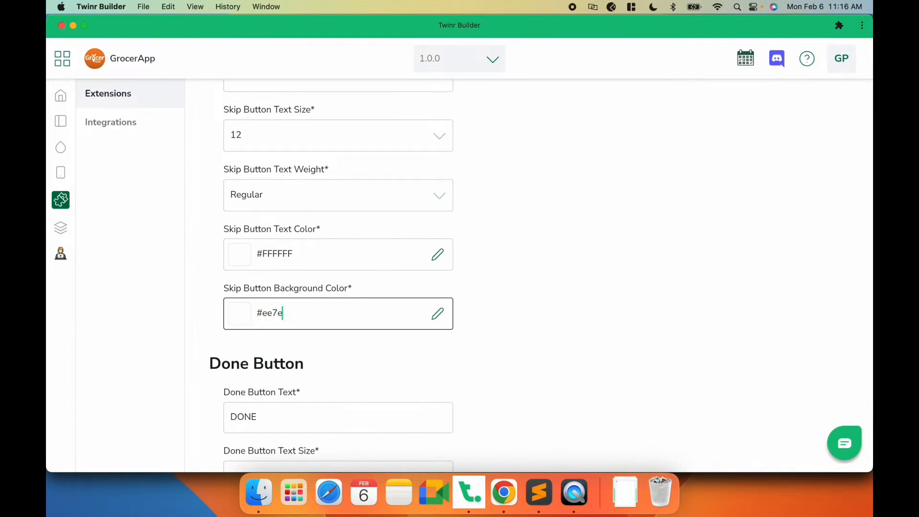
click(344, 339)
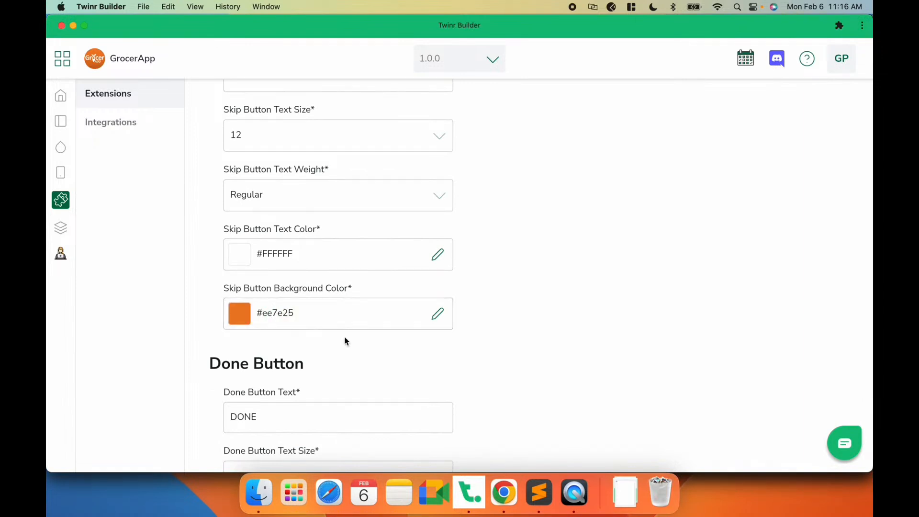
- Check the recolored Skip button in the app preview
click(574, 493)
scroll(395, 359, down, 3)
scroll(394, 359, down, 5)
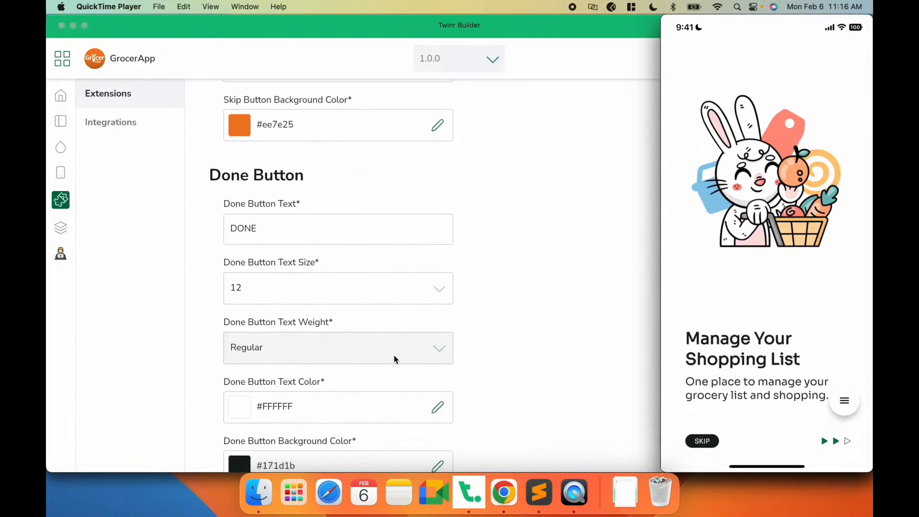
scroll(316, 354, down, 4)
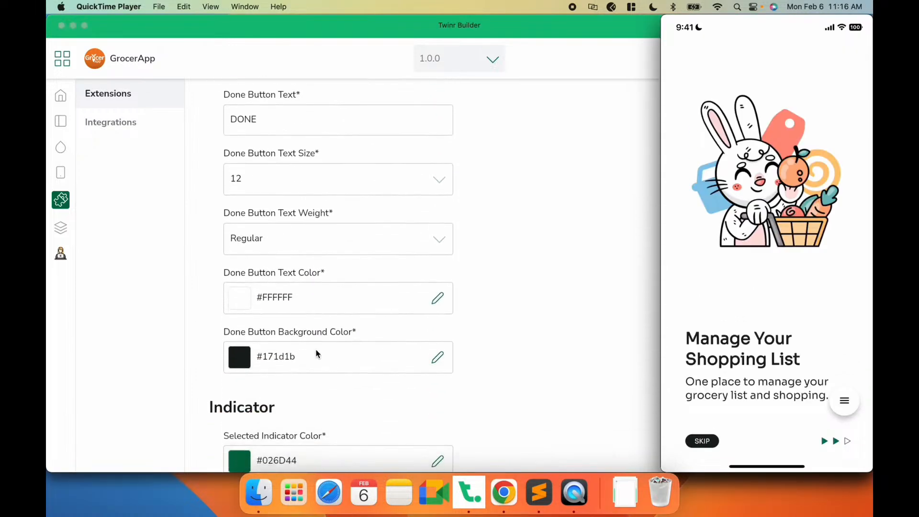
- Set the Done button's background color to #ee7e25
double_click(278, 357)
text(ee7e25)
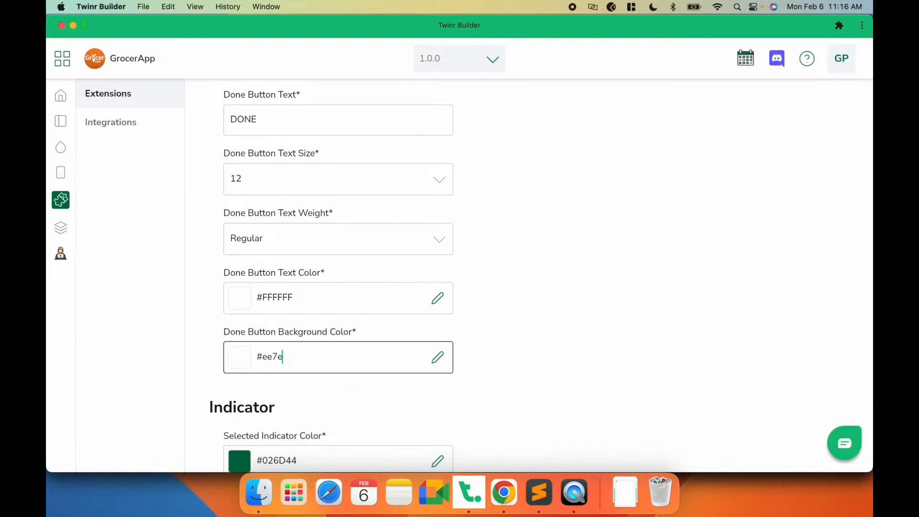
click(500, 317)
scroll(500, 317, down, 8)
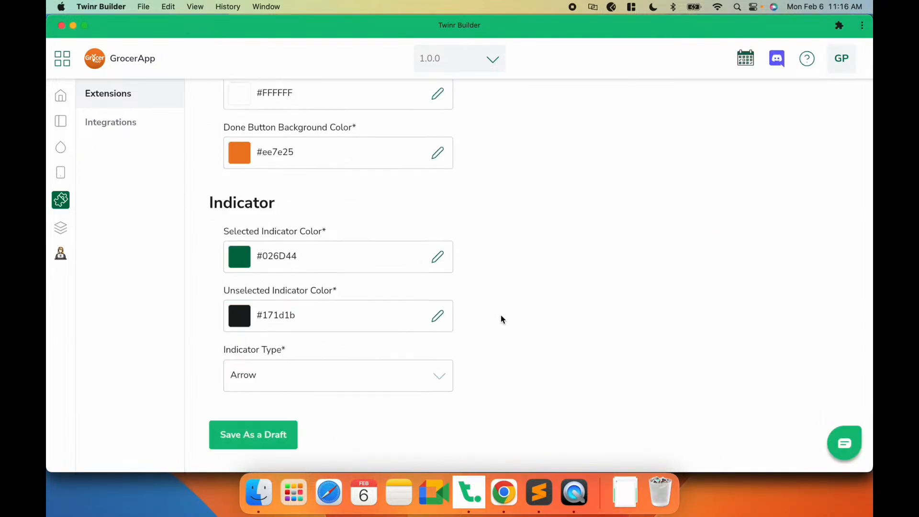
- Check the onboarding screen in the app preview
click(574, 492)
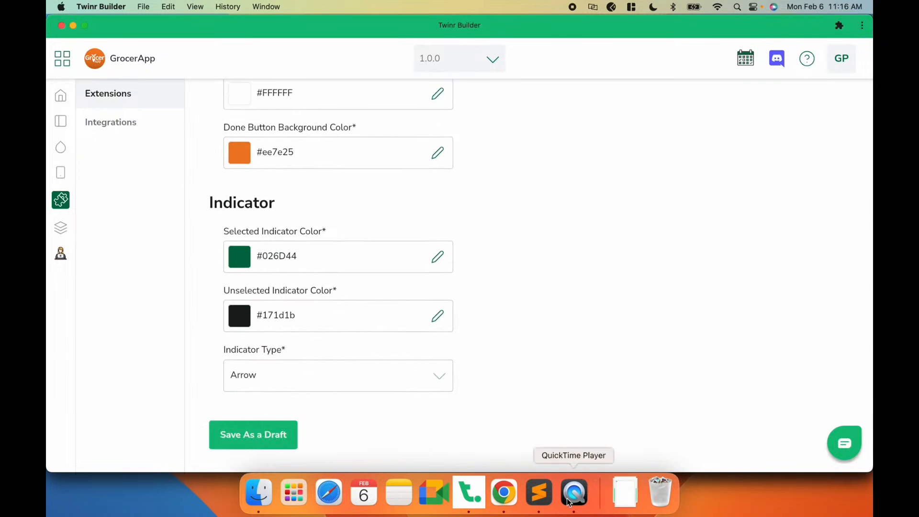
mouse_move(806, 434)
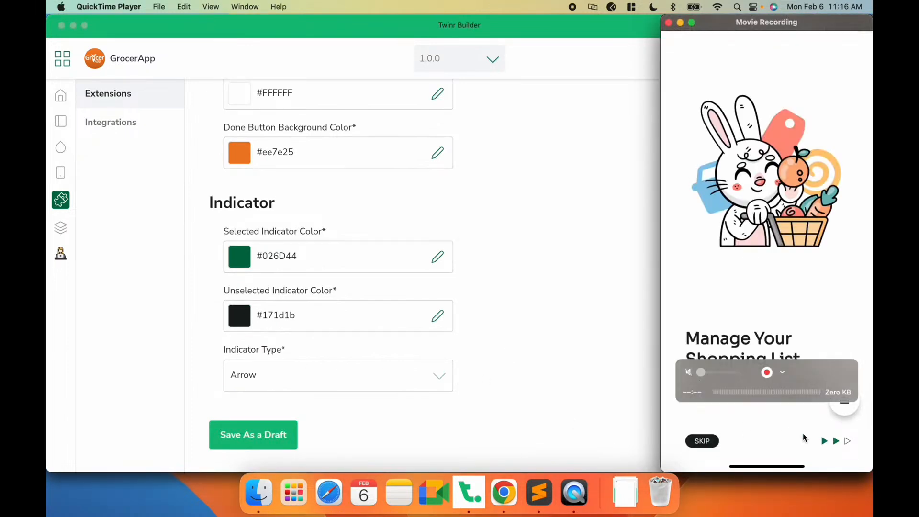
click(499, 357)
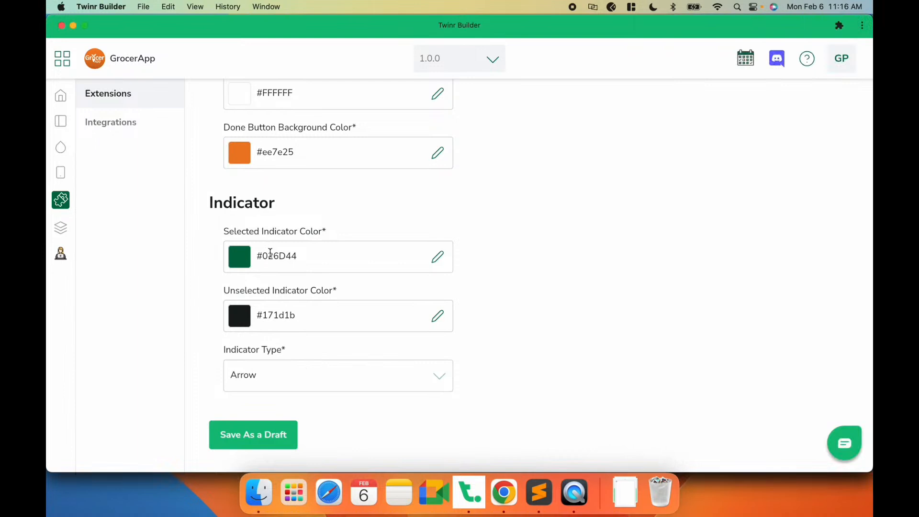
- Set the selected indicator color to #ee7e25
double_click(278, 252)
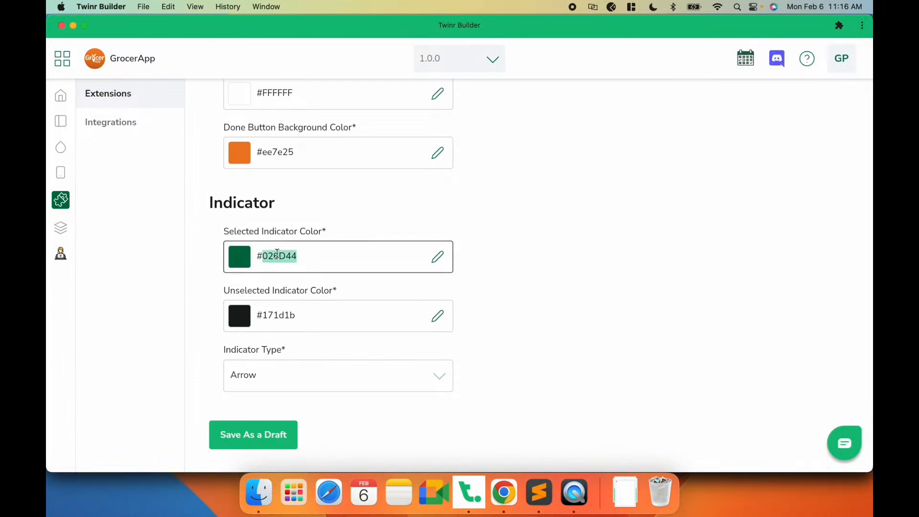
text(ee7e25)
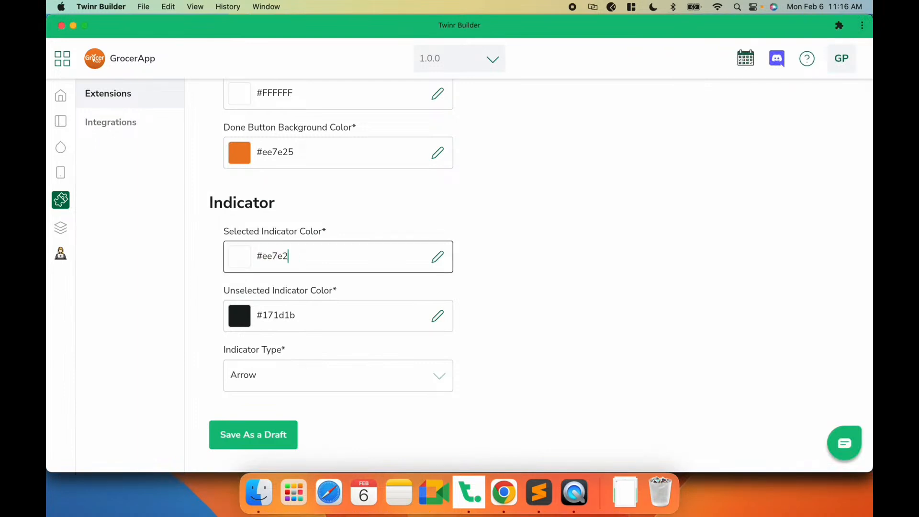
click(497, 250)
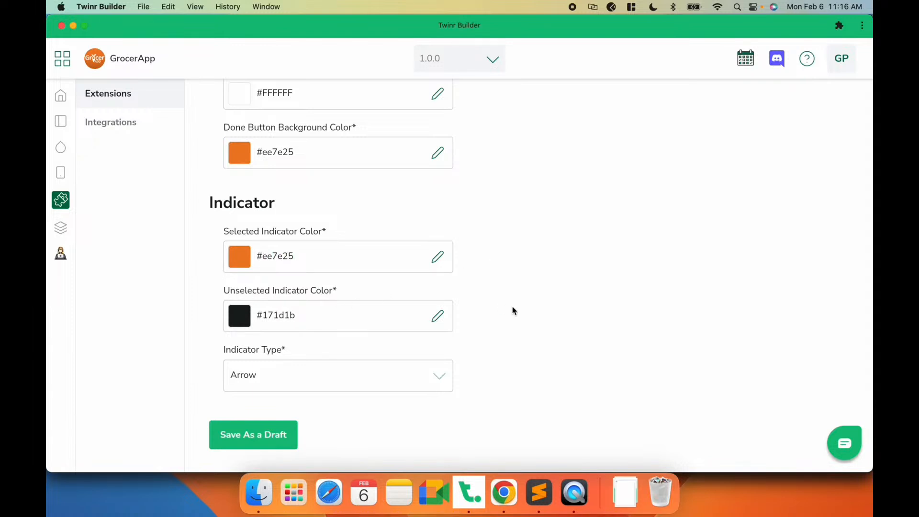
- Change the indicator type to Circle and save the onboarding settings as a draft
click(273, 374)
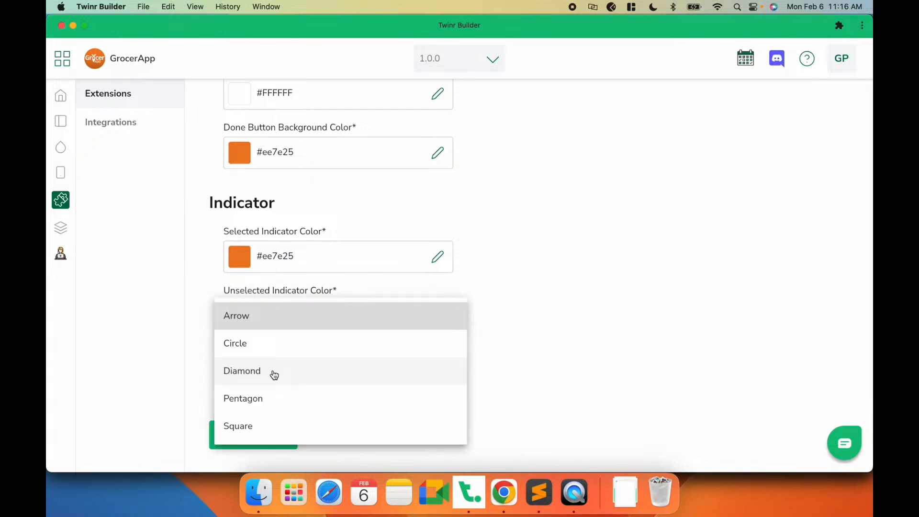
click(584, 499)
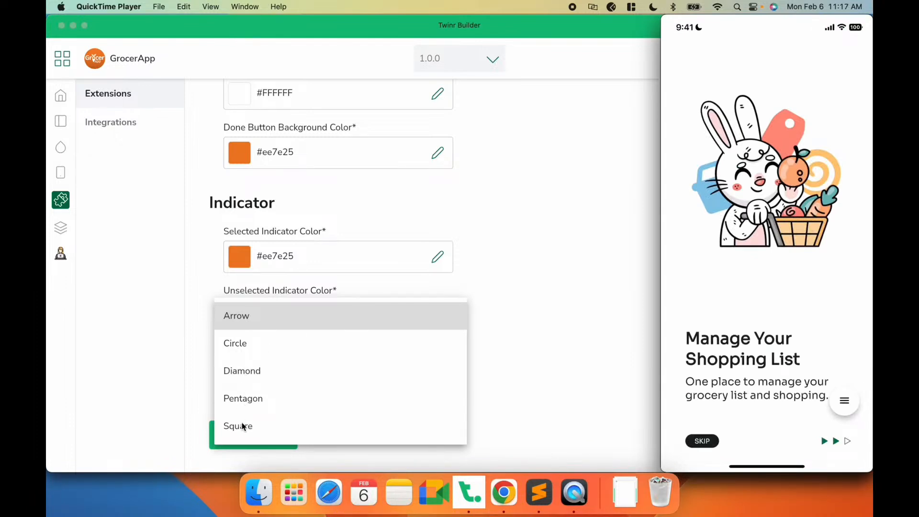
click(240, 348)
click(240, 348)
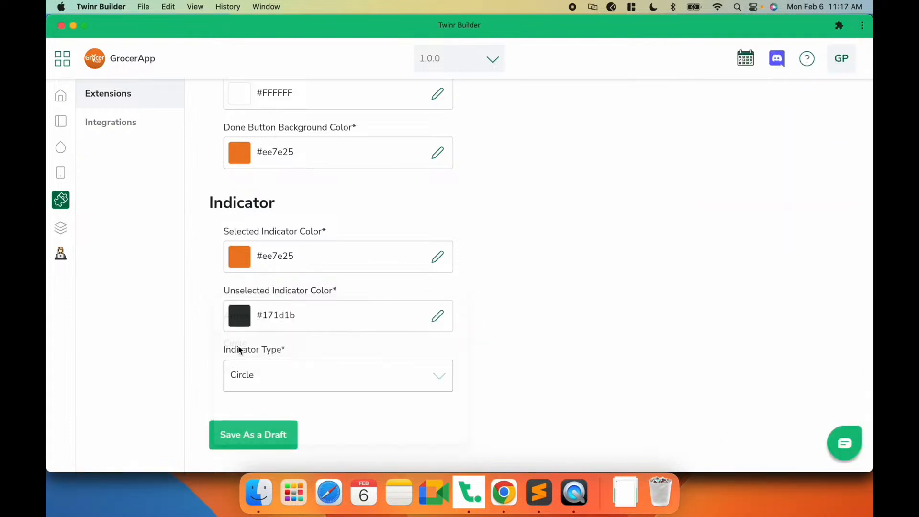
click(253, 440)
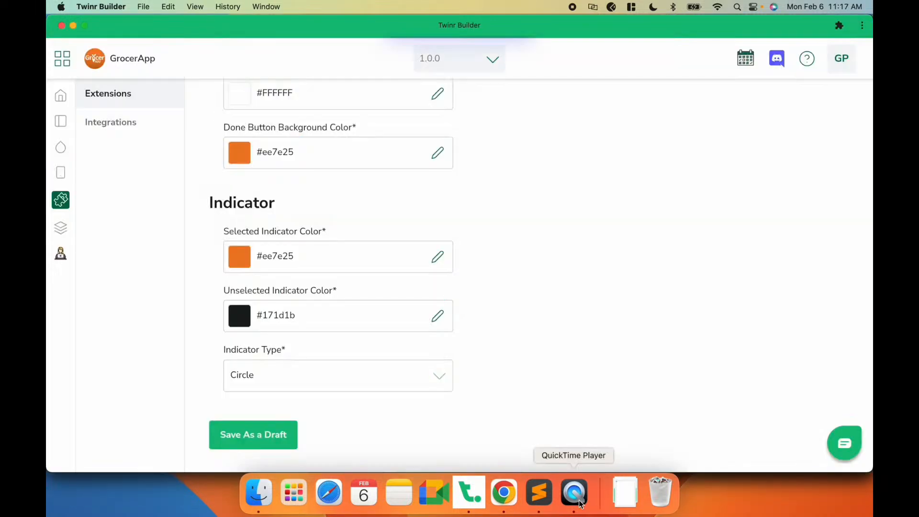
- Review the app preview and the push notification options in the Integrations section
click(574, 503)
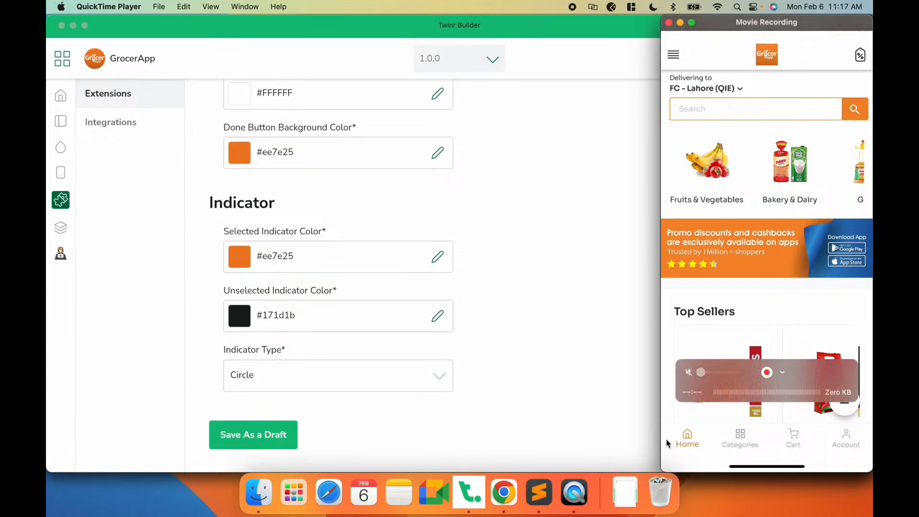
click(574, 291)
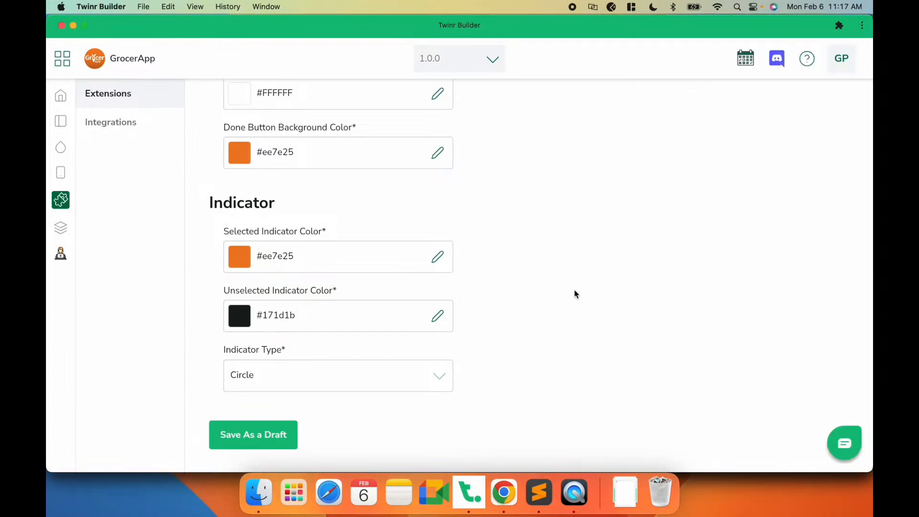
click(122, 129)
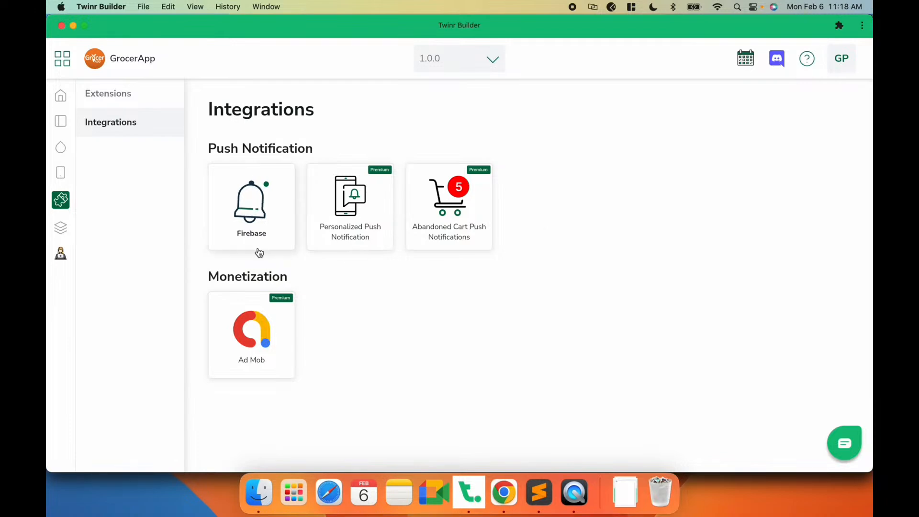
click(262, 232)
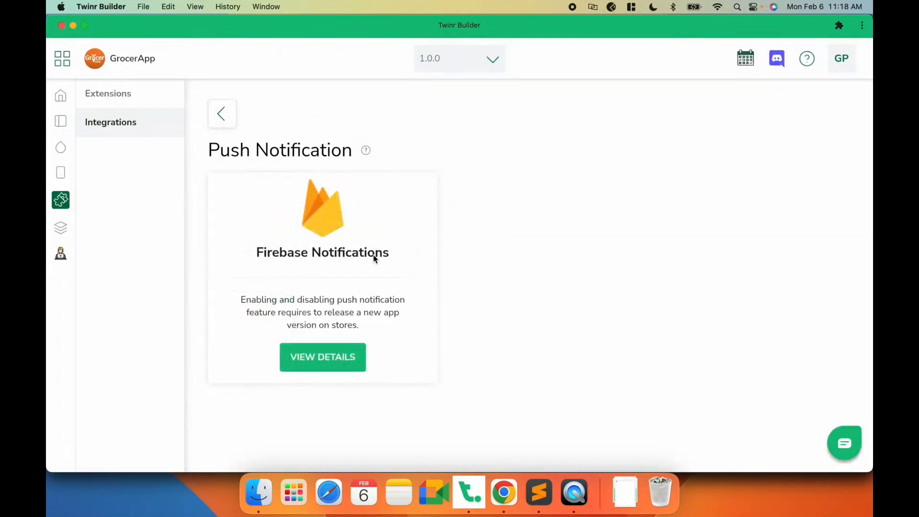
click(231, 123)
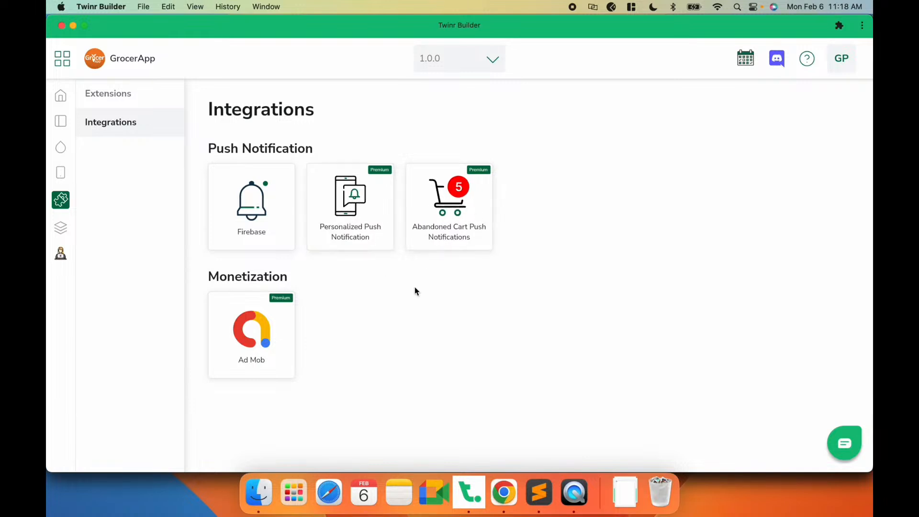
click(354, 214)
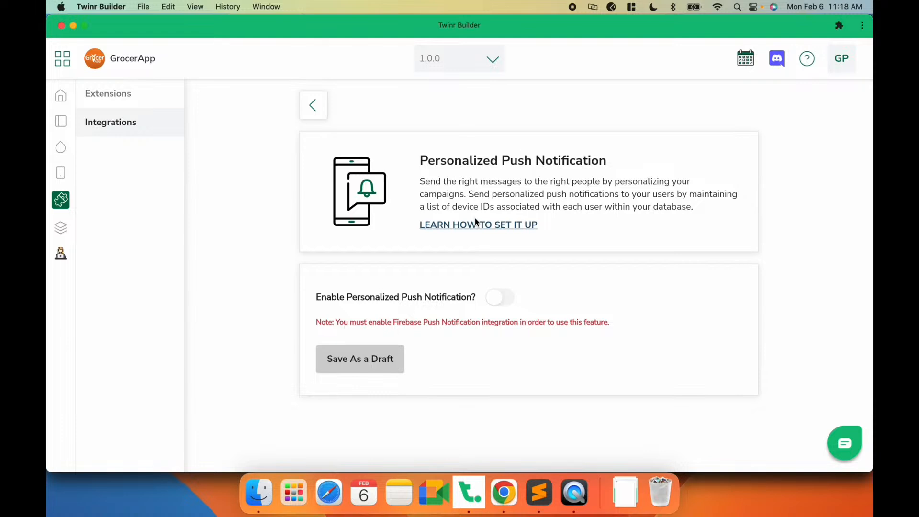
click(319, 102)
- Enable Firebase push notifications and upload the GoogleService-Info.plist file
click(257, 206)
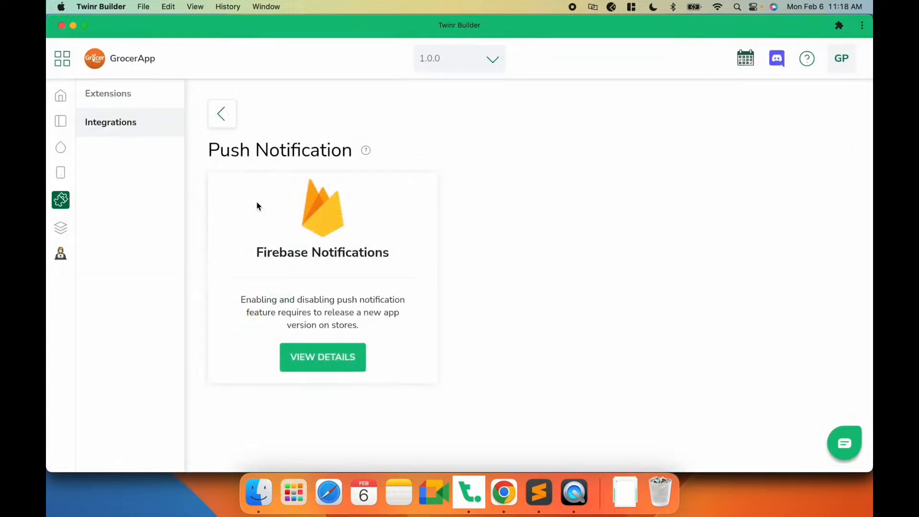
click(335, 366)
click(525, 308)
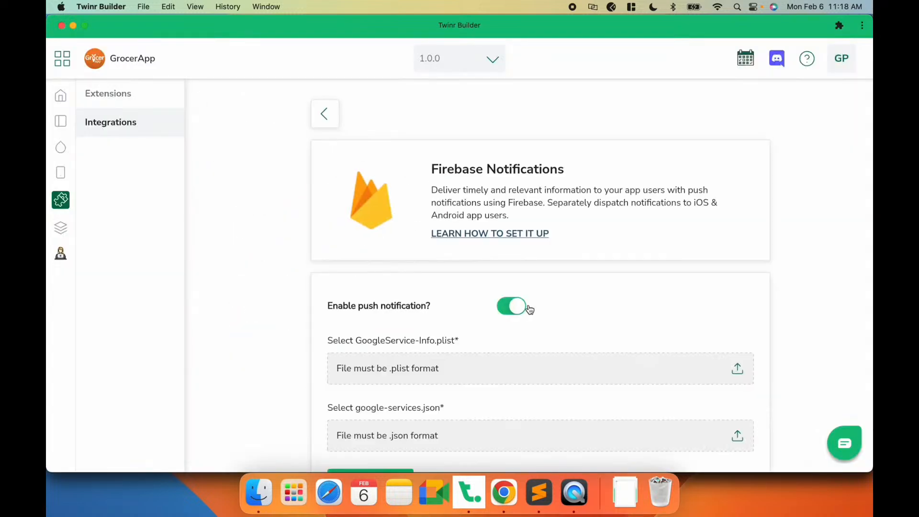
scroll(436, 327, down, 2)
click(435, 324)
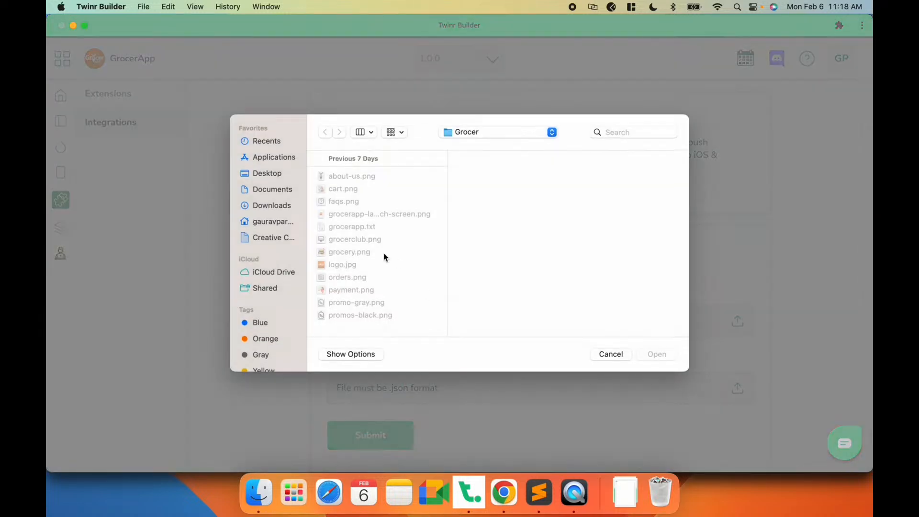
click(268, 175)
scroll(385, 228, down, 2)
click(383, 283)
double_click(382, 281)
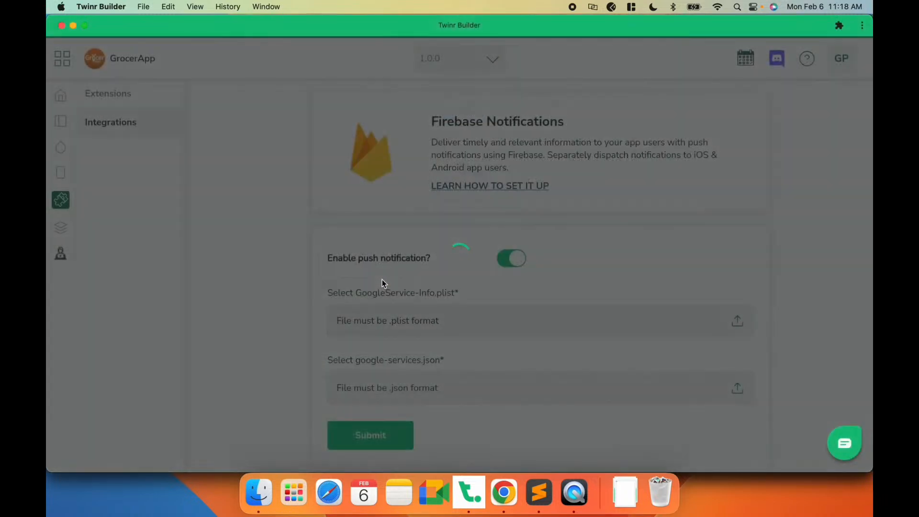
- Upload the google-services.json file and submit the Firebase notification settings
click(370, 383)
scroll(374, 276, down, 3)
click(372, 287)
double_click(371, 286)
click(390, 441)
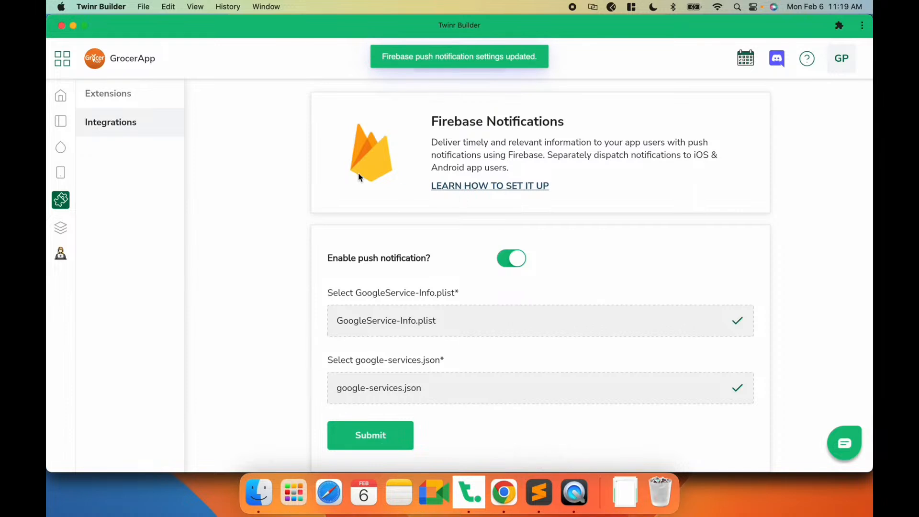
- Return to the integrations and enable Personalized Push Notification
scroll(325, 133, up, 2)
click(322, 114)
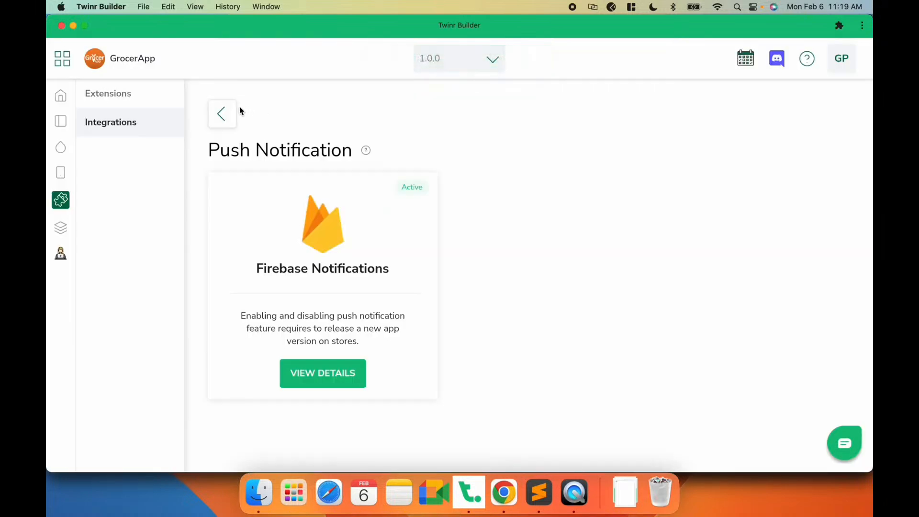
click(225, 113)
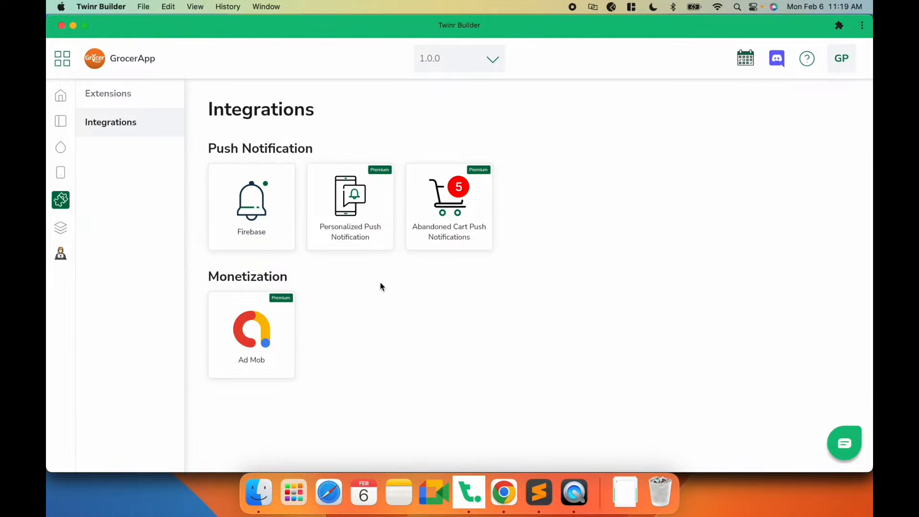
click(350, 205)
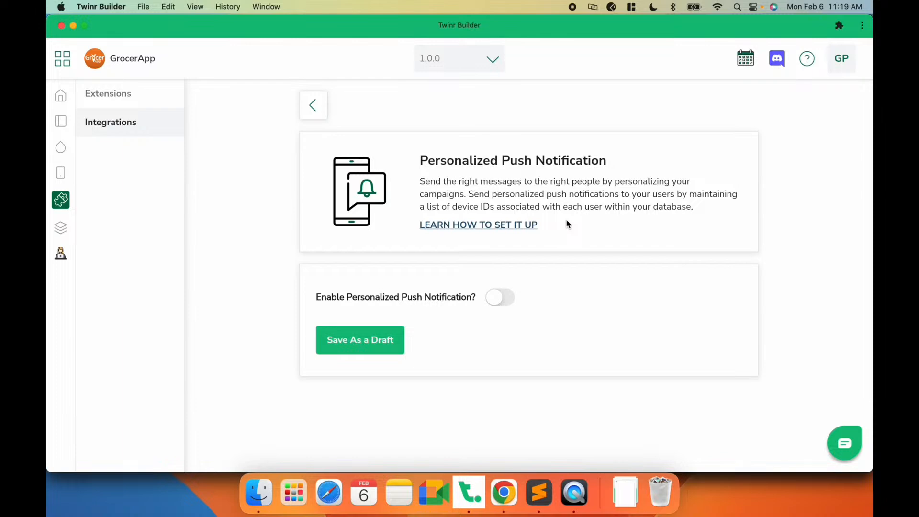
click(503, 492)
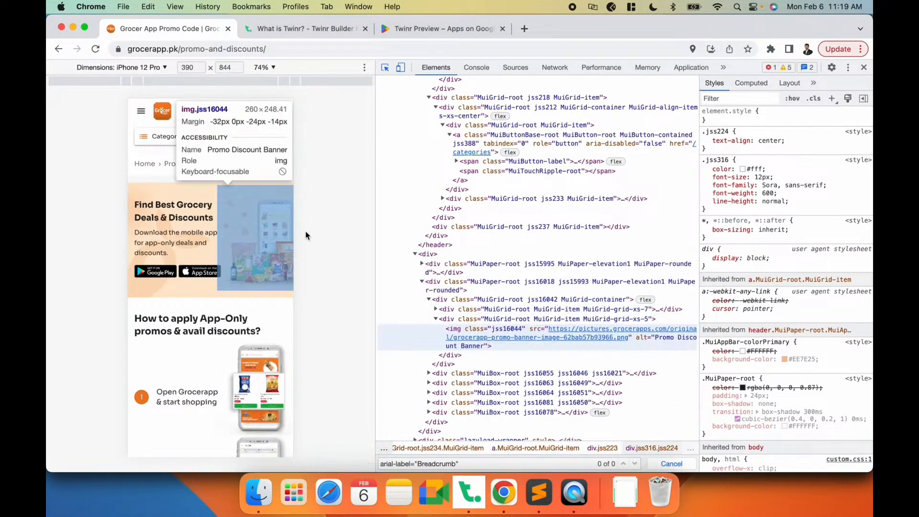
click(132, 120)
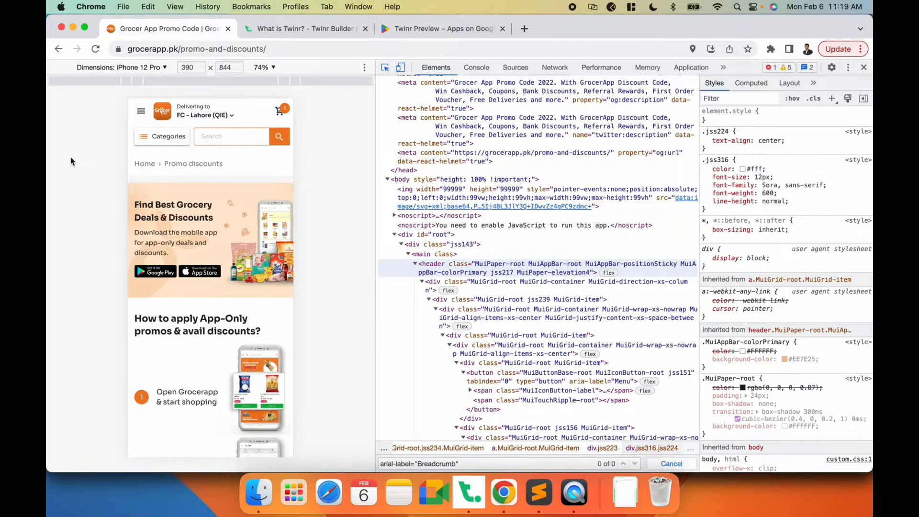
key(super+Tab)
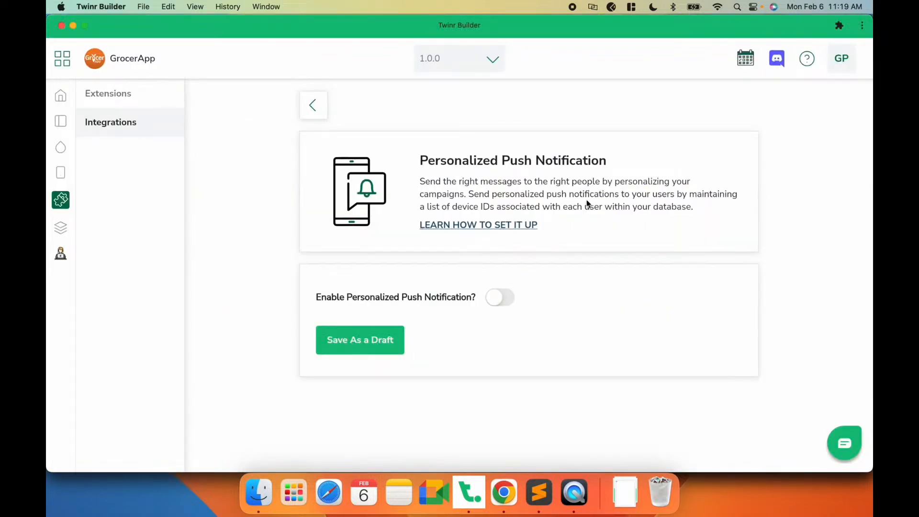
key(super+Tab)
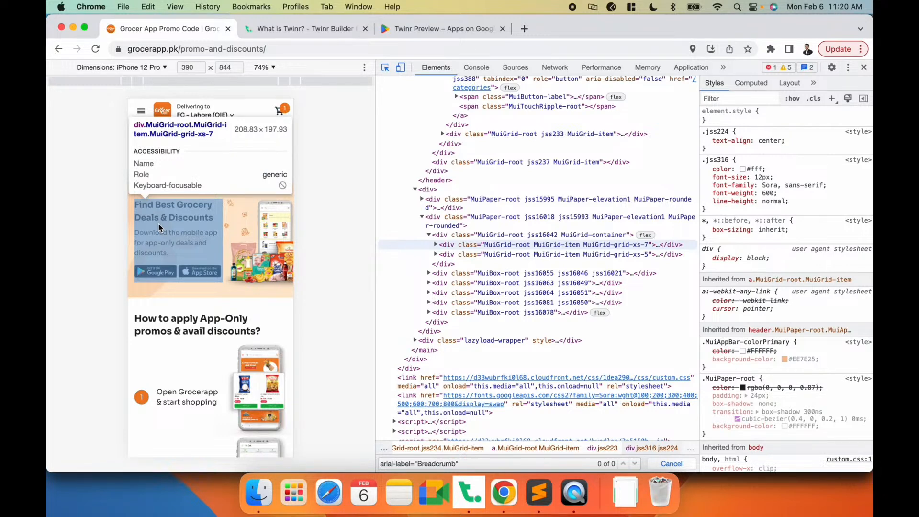
key(super+Tab)
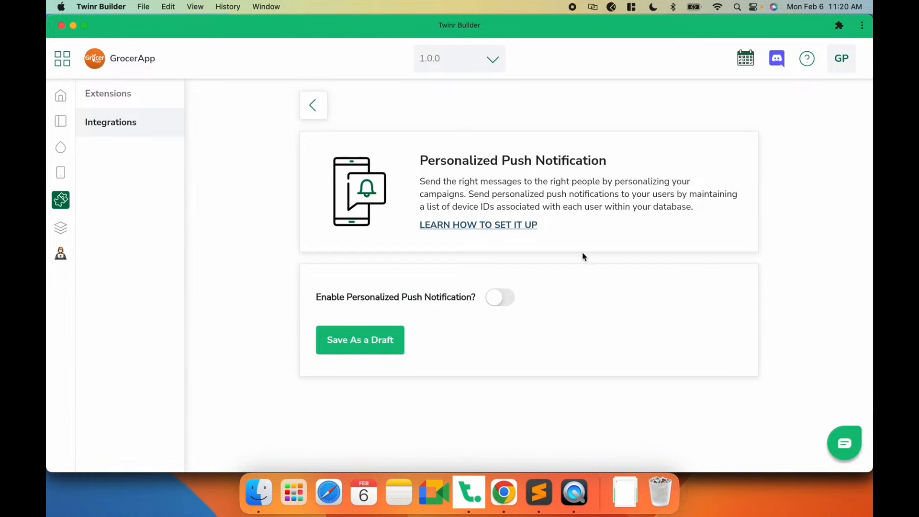
click(510, 299)
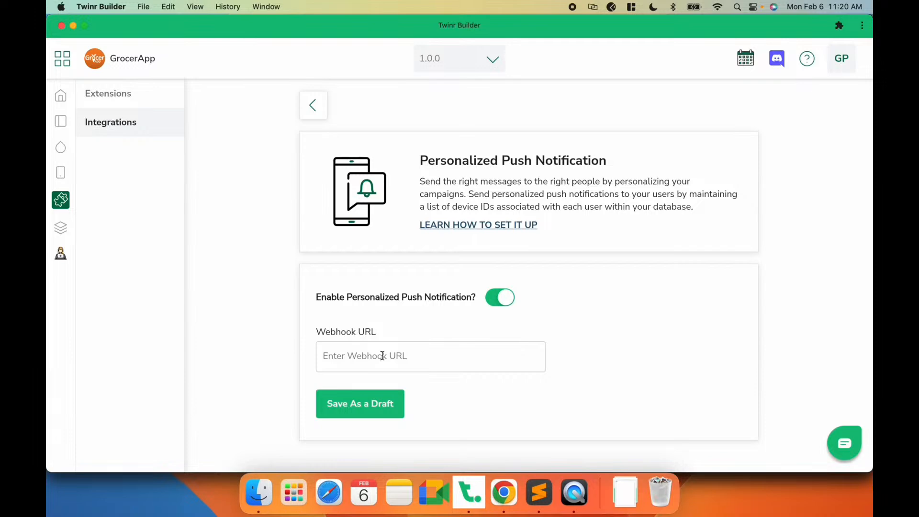
- Read the Personalized Push Notification setup guide in the Twinr help docs in Chrome
click(504, 493)
click(314, 28)
scroll(158, 206, down, 10)
scroll(158, 210, up, 1)
scroll(143, 229, down, 10)
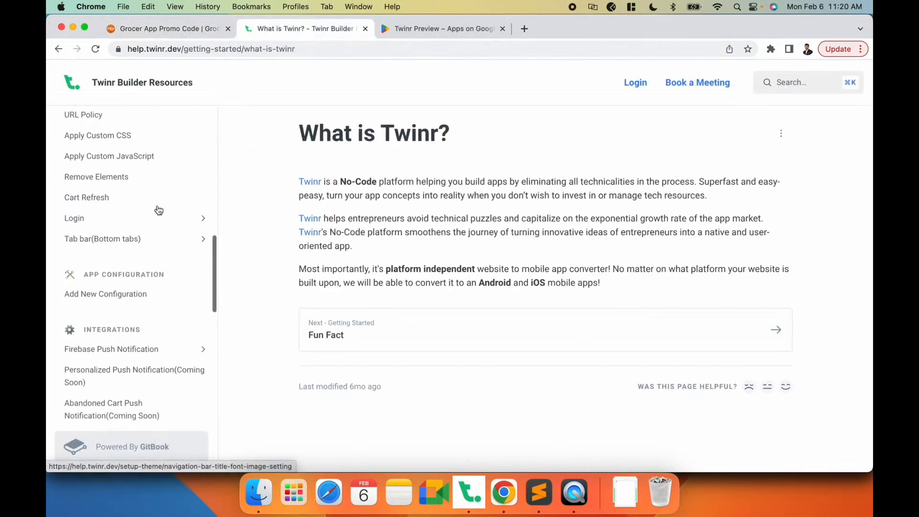
click(108, 233)
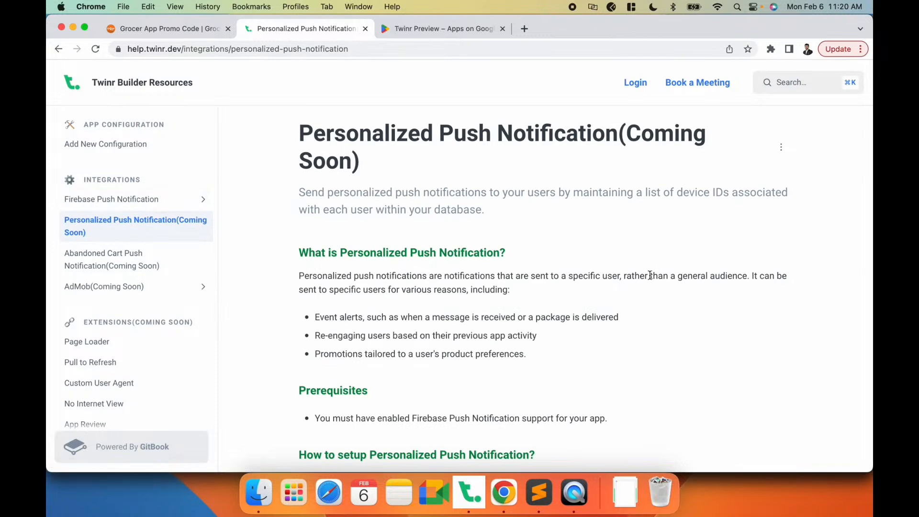
scroll(649, 275, down, 5)
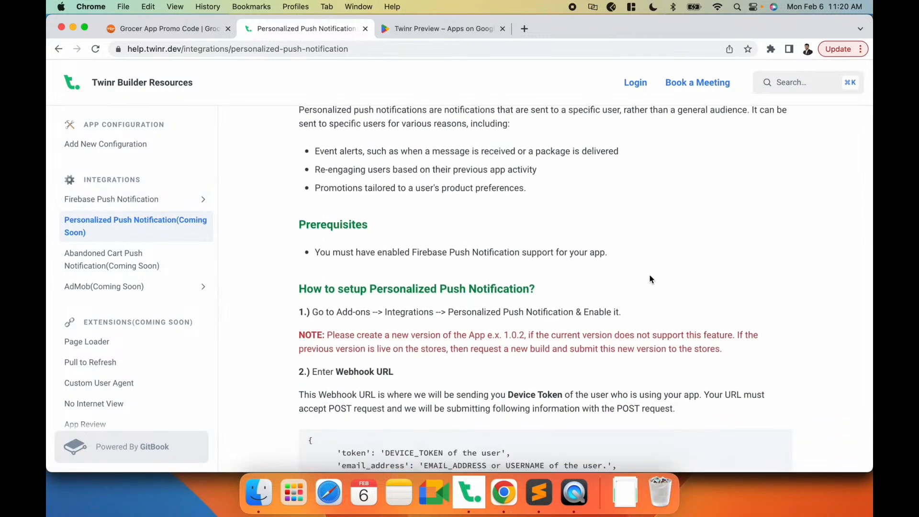
- Read the Webhook URL requirements and the JSON payload sent with the POST request, comparing them with the Webhook URL field
scroll(514, 261, down, 4)
scroll(513, 257, down, 1)
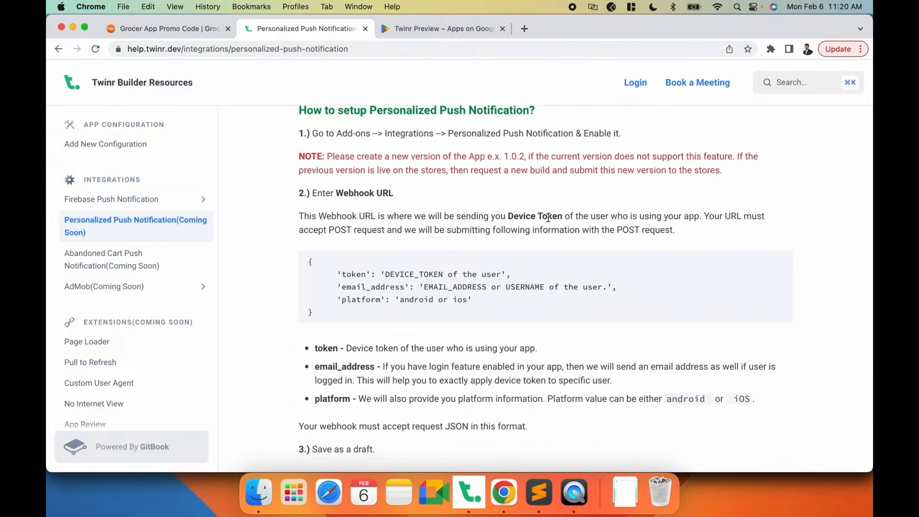
drag(329, 230, 385, 230)
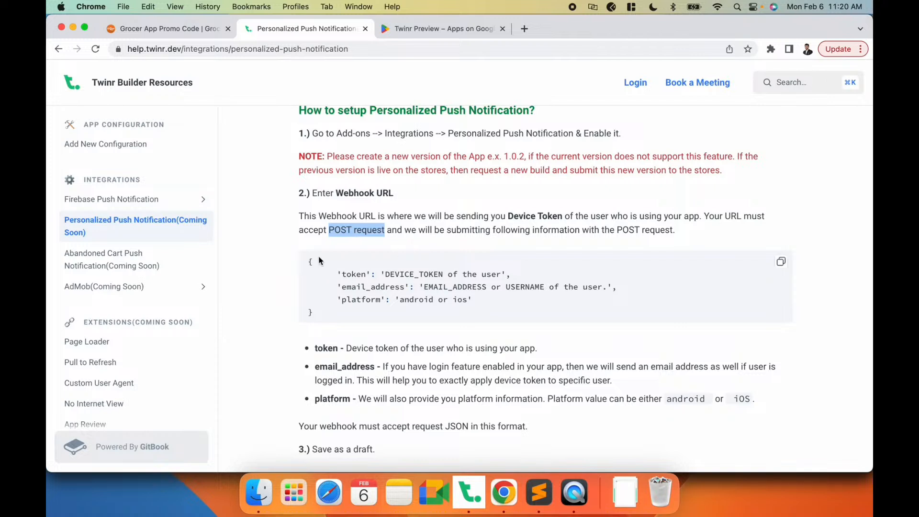
drag(309, 259, 330, 338)
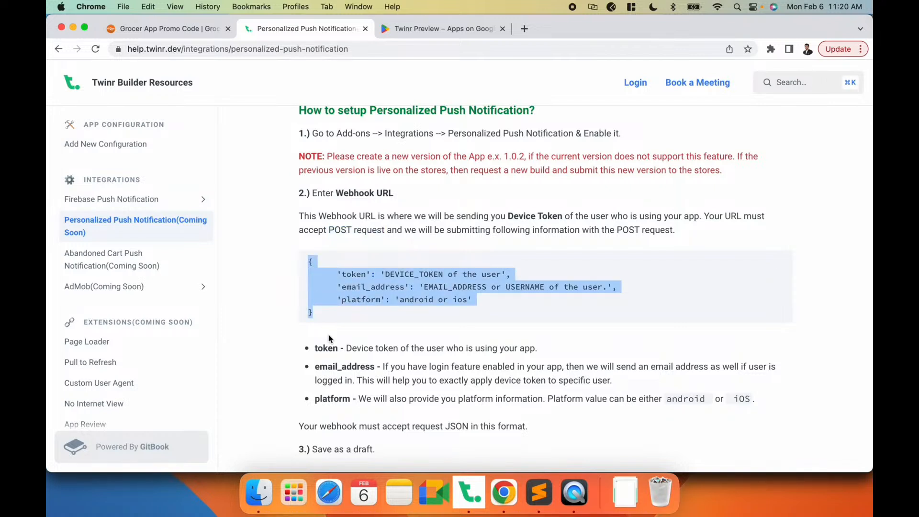
key(super+Tab)
click(368, 355)
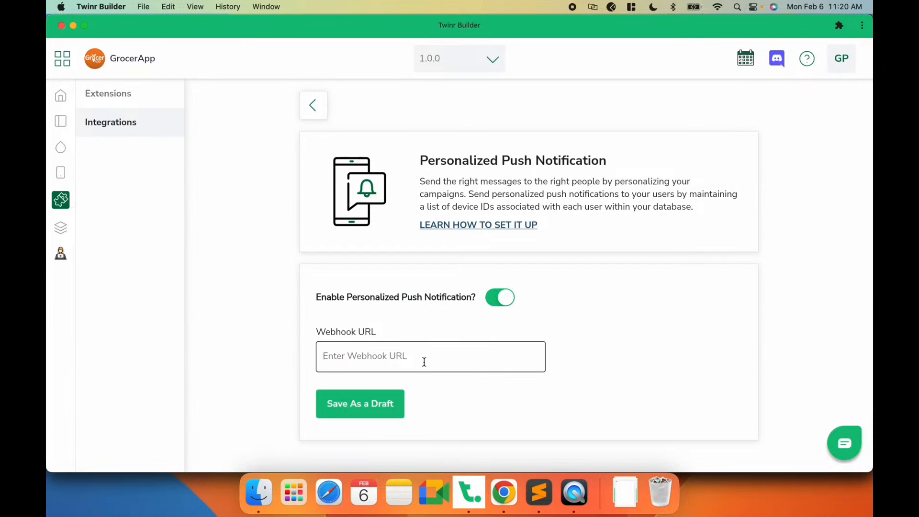
key(super+Tab)
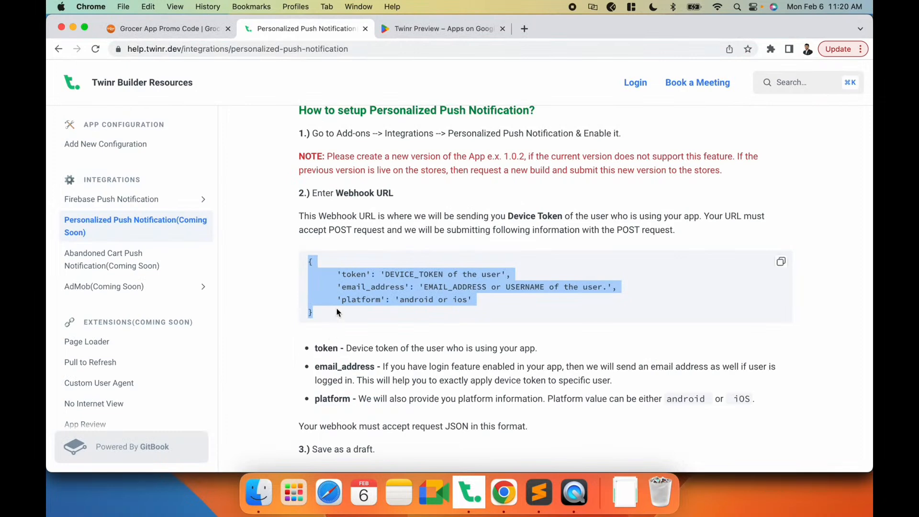
- Examine the token and email_address values of the webhook payload alongside the app preview recording
double_click(352, 274)
double_click(421, 273)
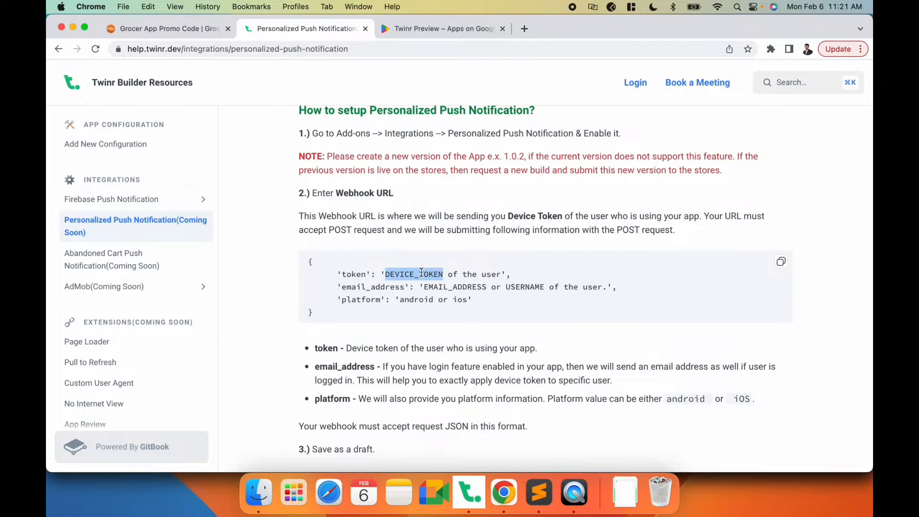
click(574, 492)
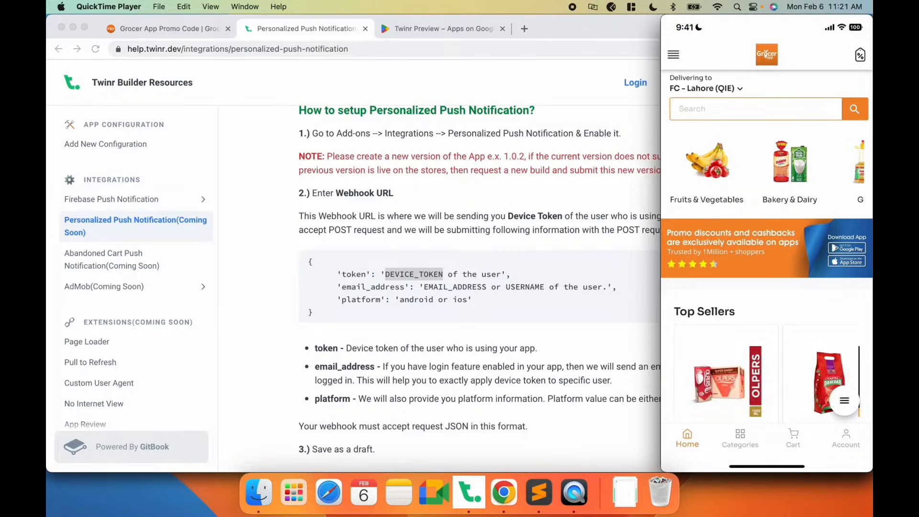
click(371, 274)
double_click(349, 273)
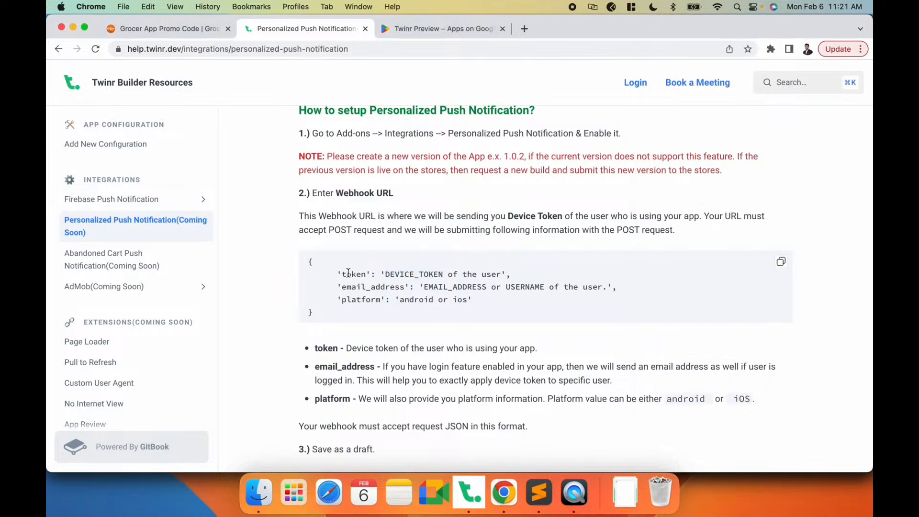
click(414, 282)
key(super+Tab)
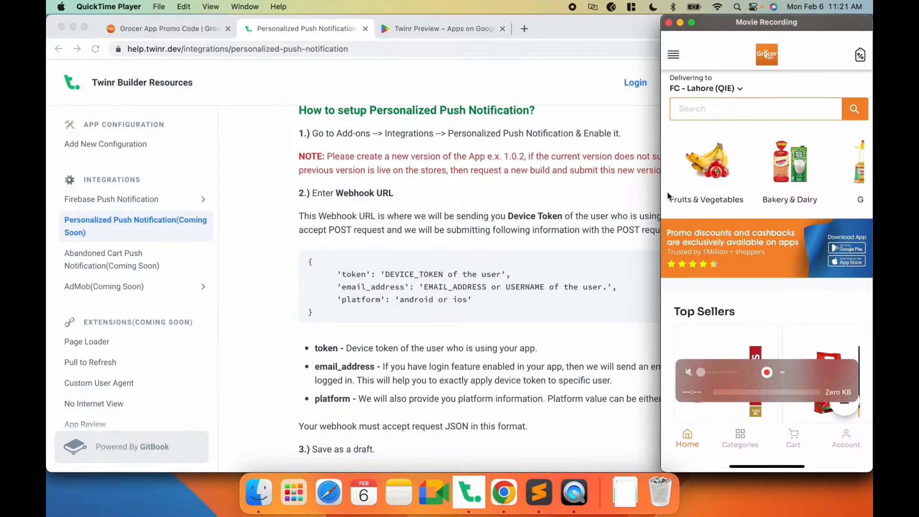
click(426, 274)
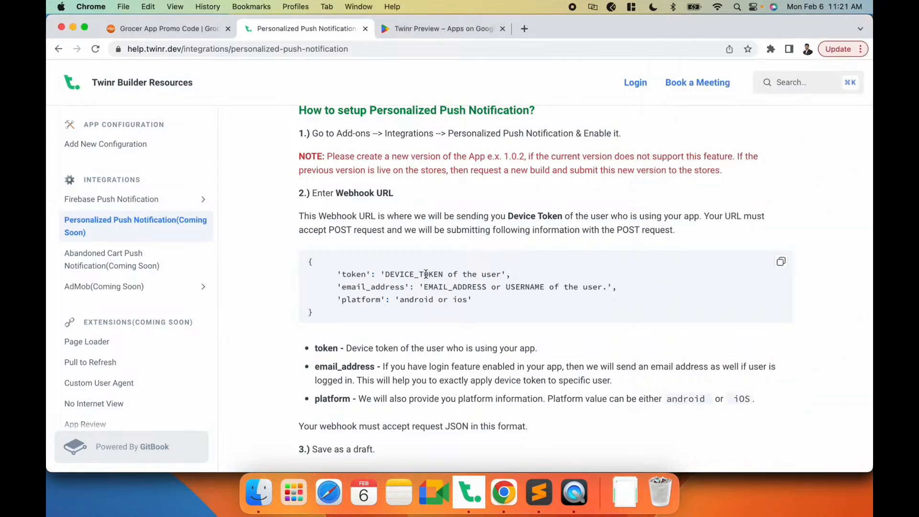
double_click(412, 273)
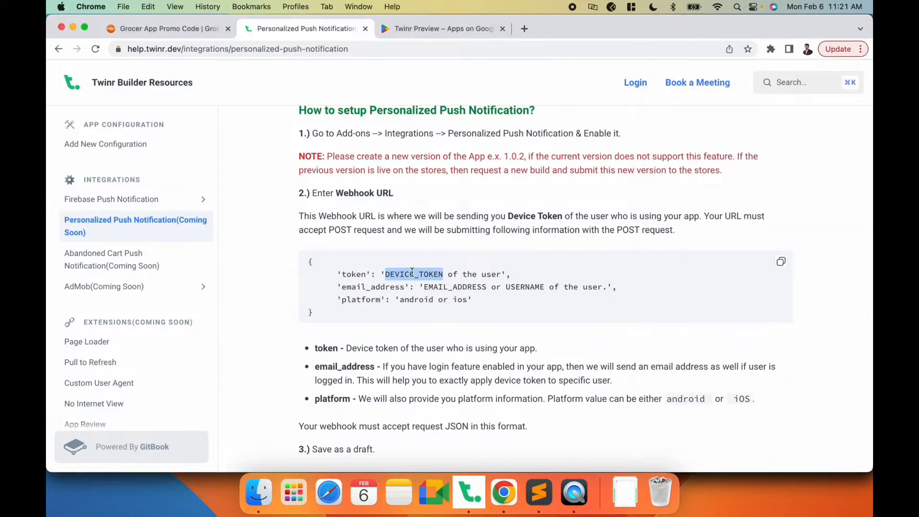
click(448, 285)
double_click(448, 286)
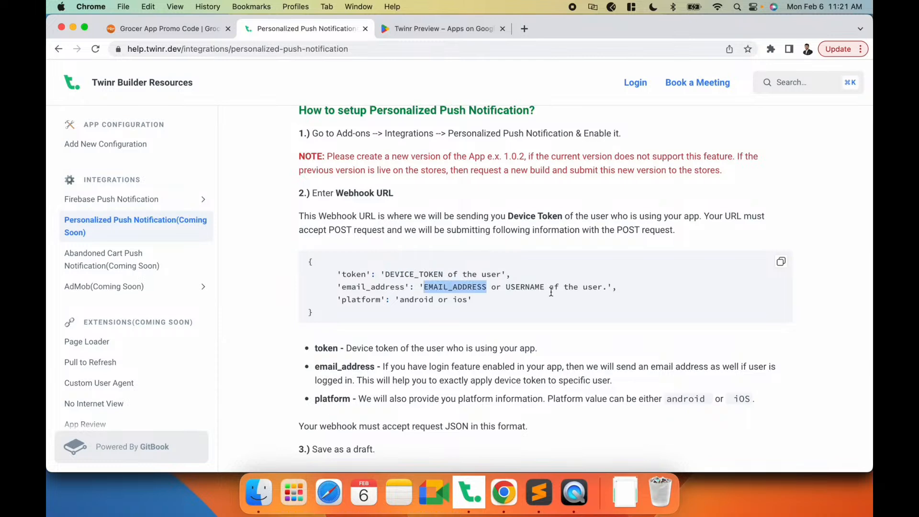
key(super+Tab)
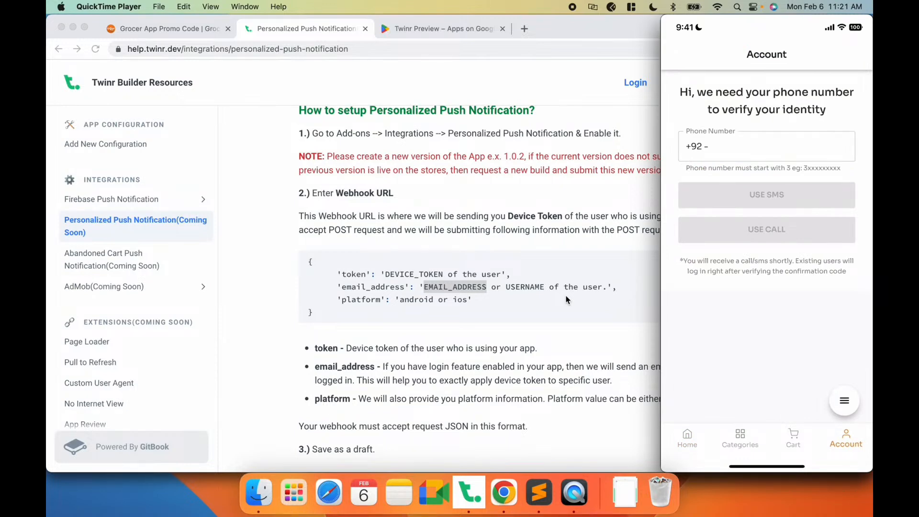
- Compare the payload's email_address line with the phone-number login on the app preview's Account screen
key(super+Tab)
double_click(379, 287)
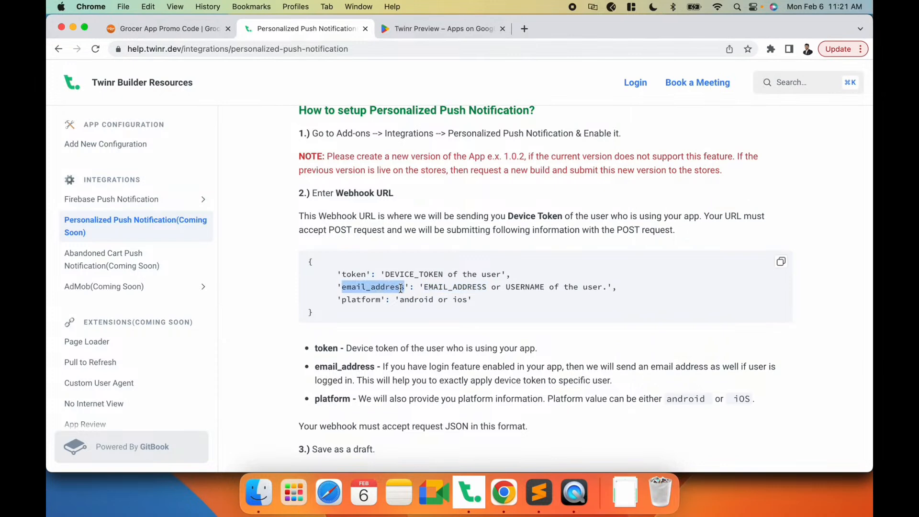
click(374, 287)
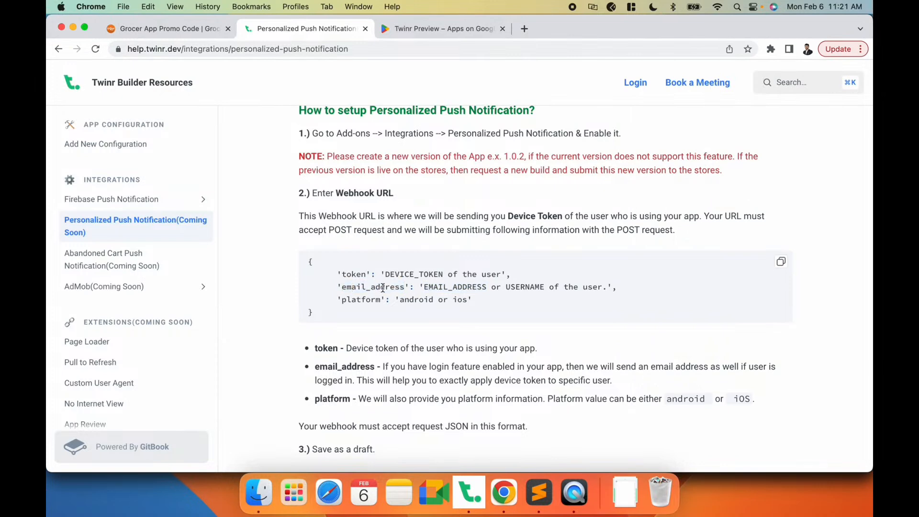
key(super+Tab)
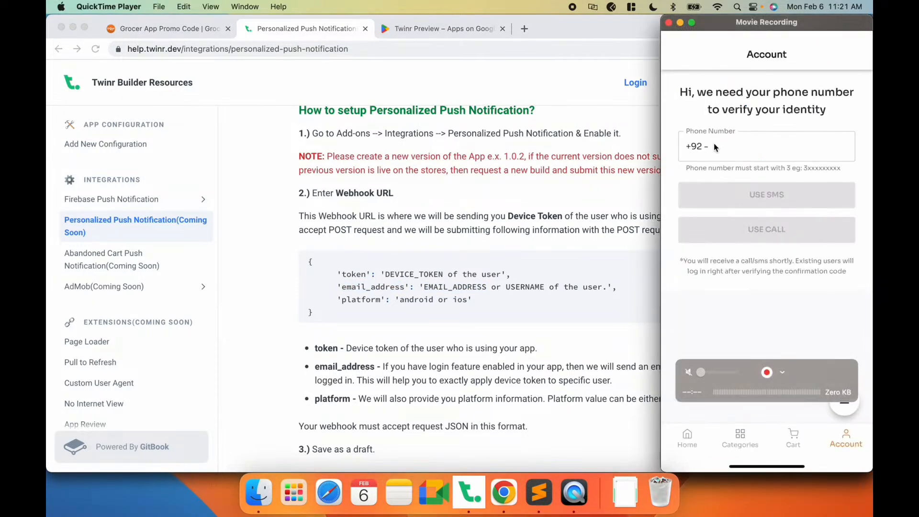
key(super+Tab)
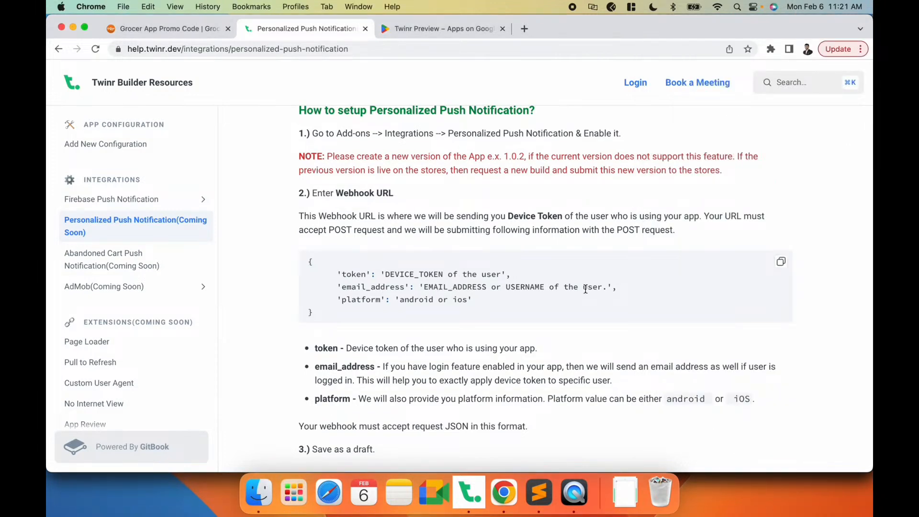
double_click(361, 286)
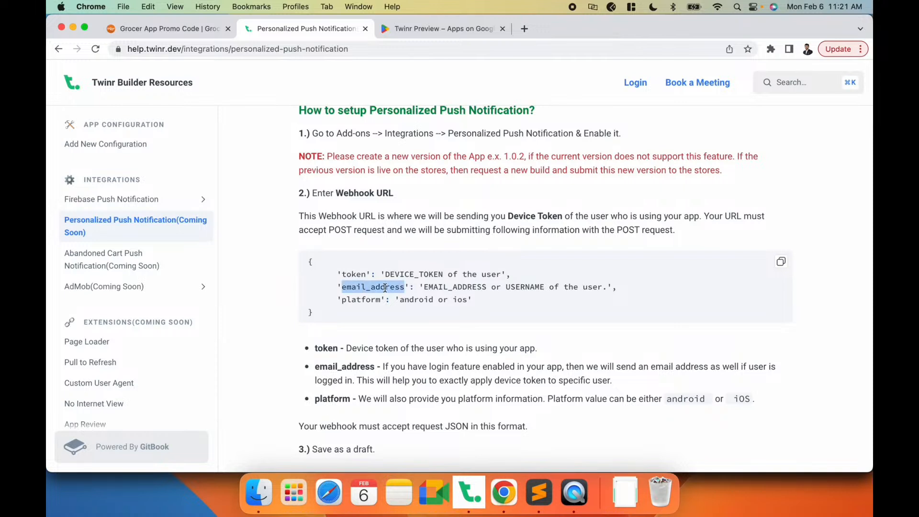
drag(423, 286, 605, 283)
key(super+Tab)
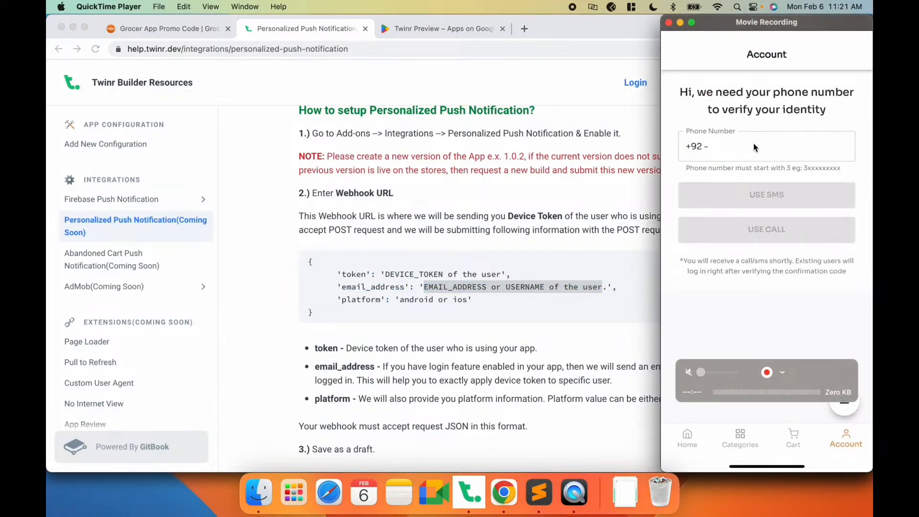
key(super+Tab)
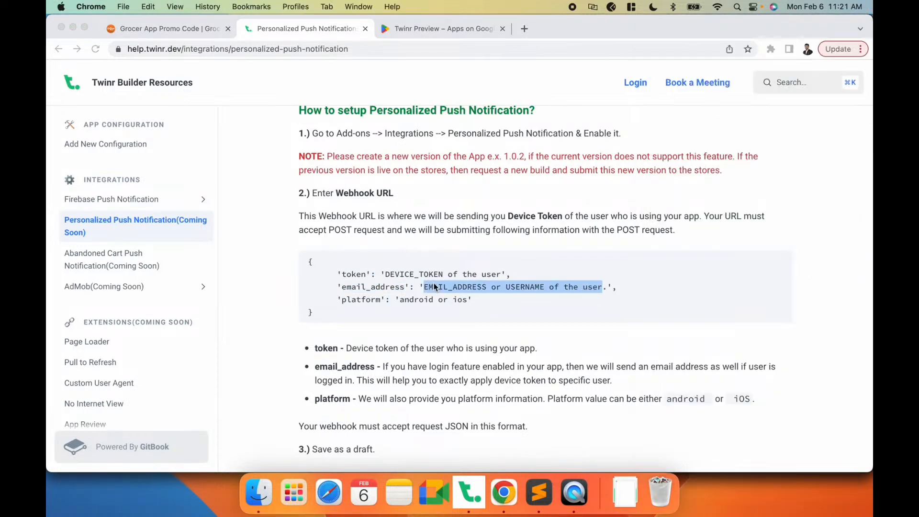
double_click(361, 300)
double_click(415, 300)
double_click(460, 300)
click(481, 307)
scroll(481, 306, down, 1)
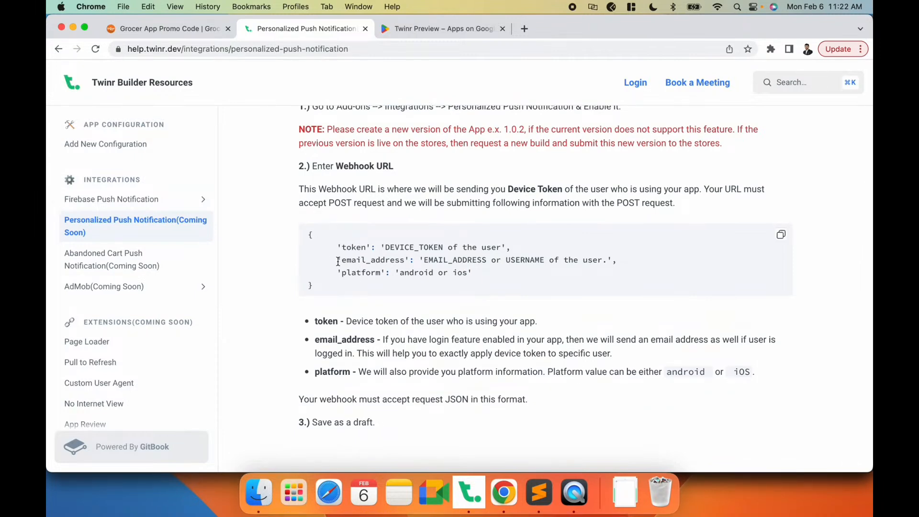
key(super+Tab)
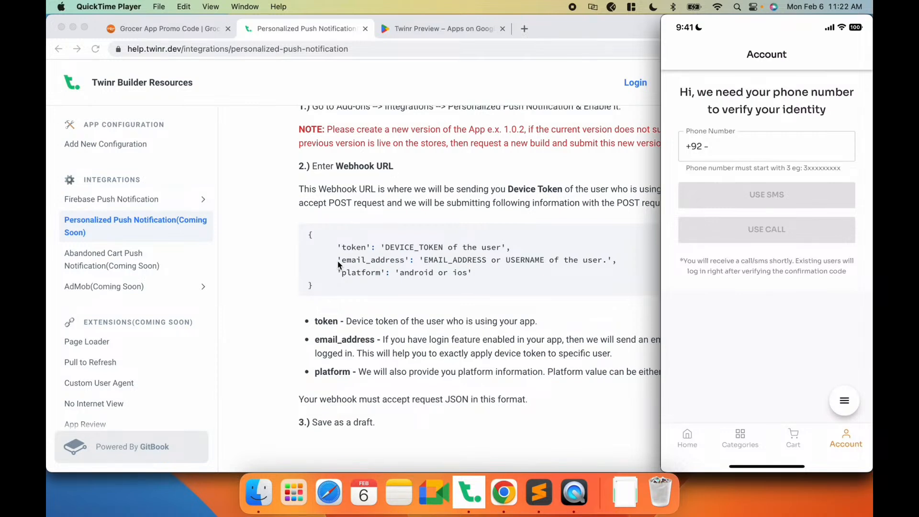
key(super+Tab)
drag(338, 260, 624, 261)
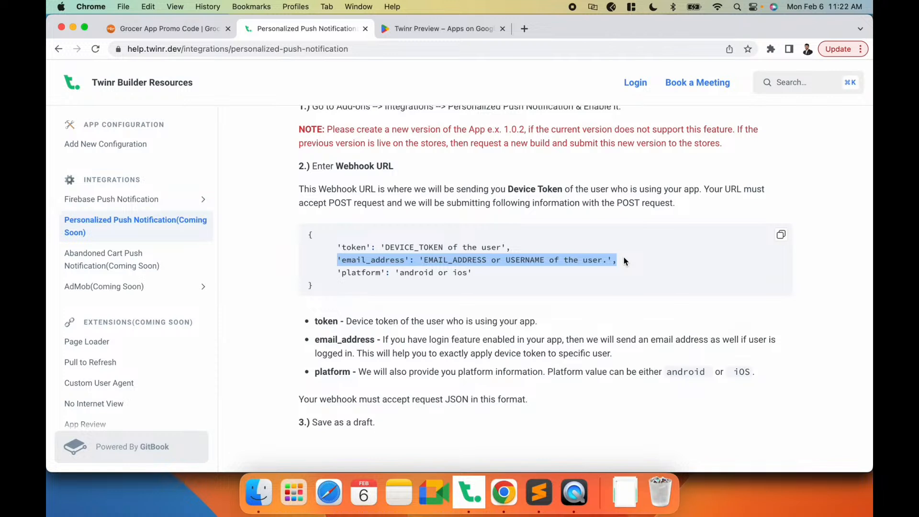
key(super+Tab)
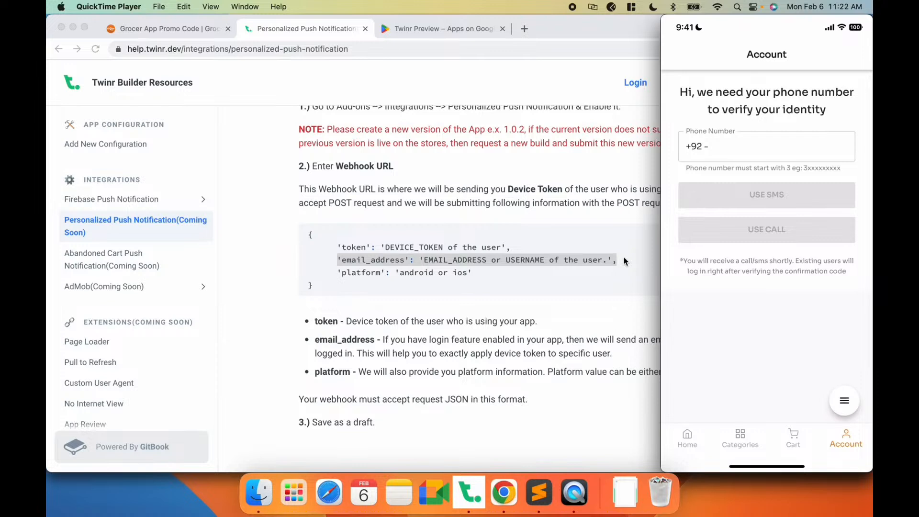
- Review the token, email_address and platform keys of the webhook JSON payload in the setup guide
click(558, 273)
click(522, 257)
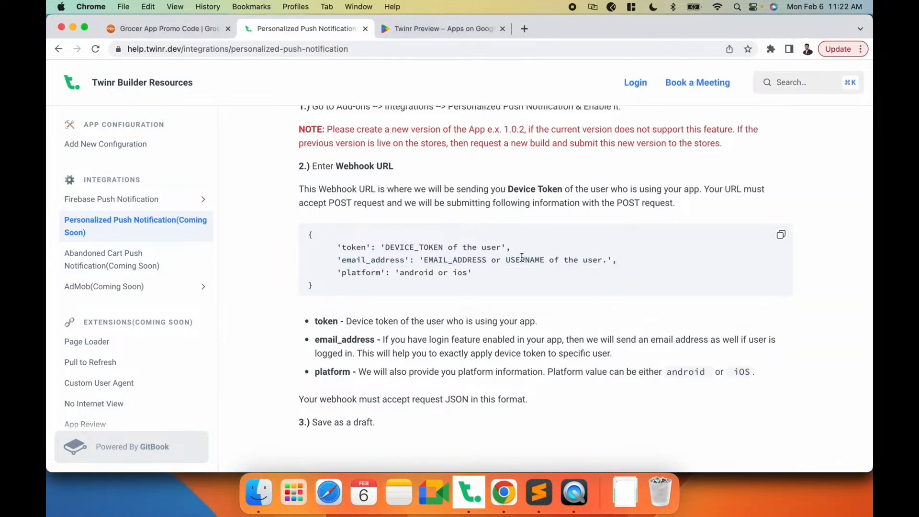
key(super+Tab)
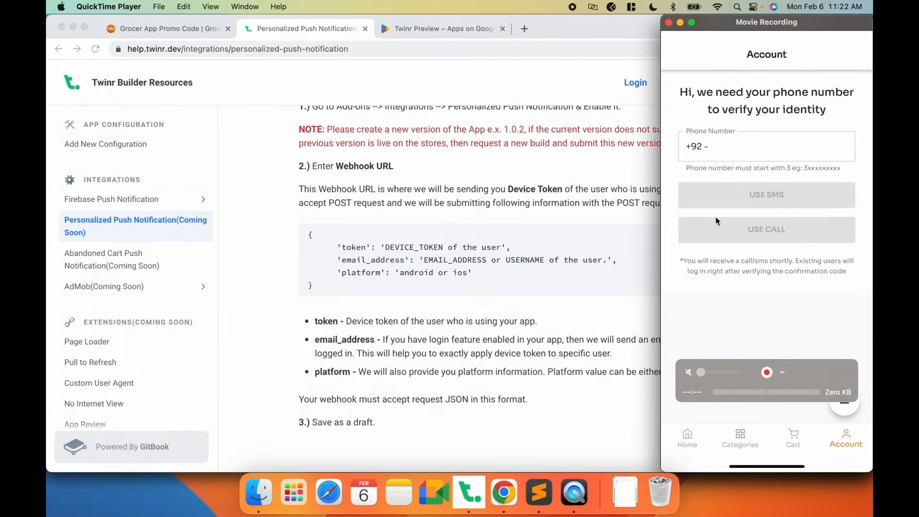
click(526, 283)
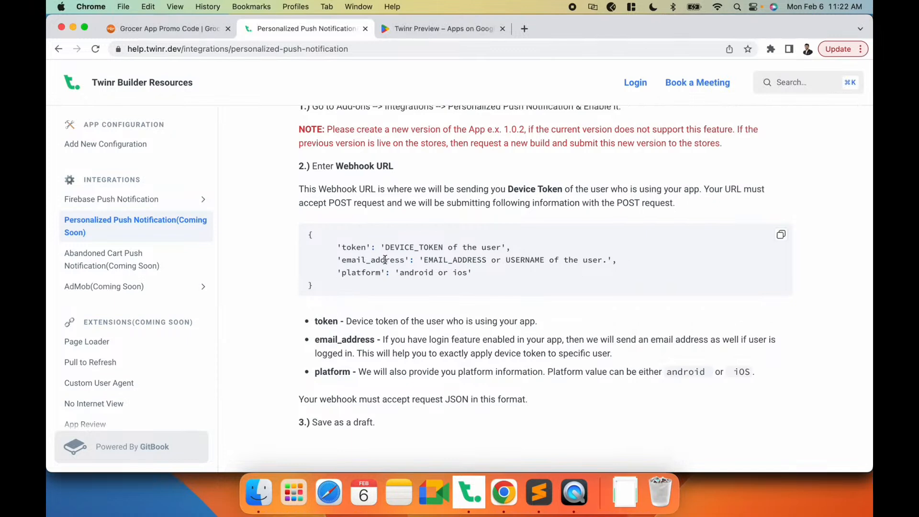
double_click(453, 259)
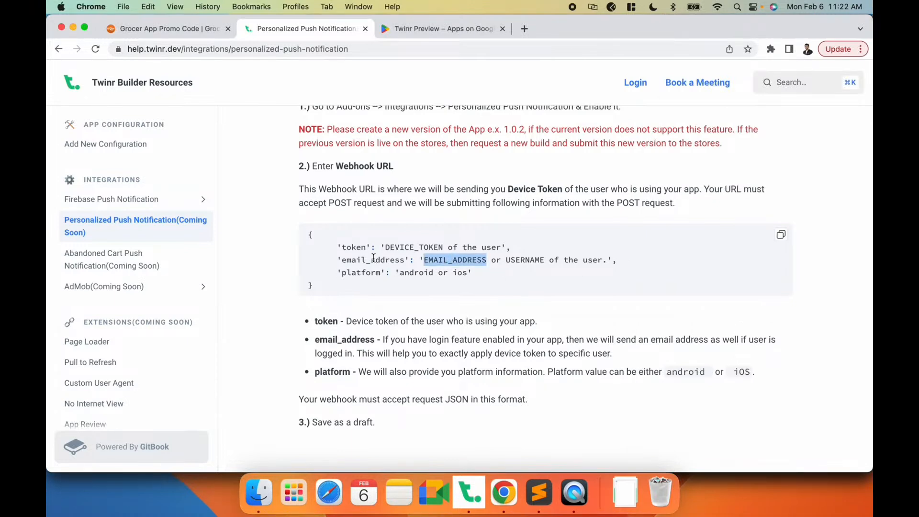
double_click(373, 259)
double_click(460, 258)
click(510, 264)
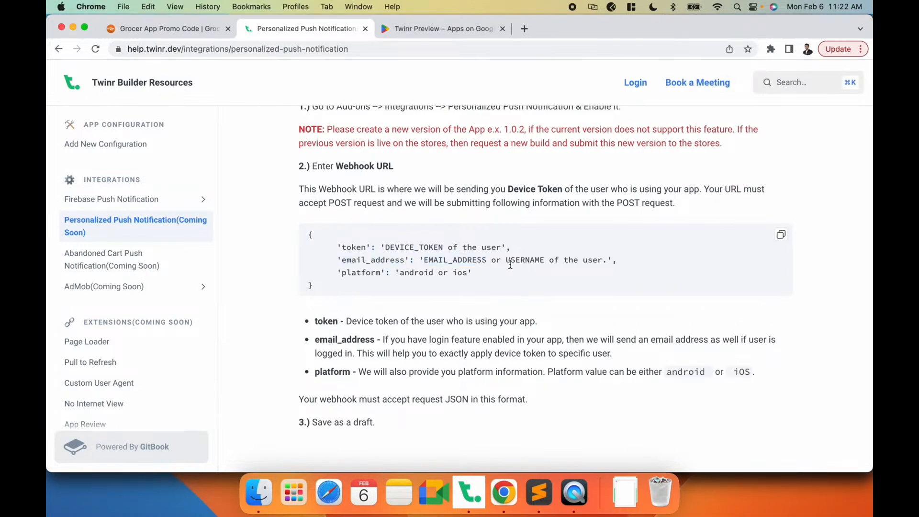
drag(309, 233, 314, 287)
click(384, 253)
double_click(362, 260)
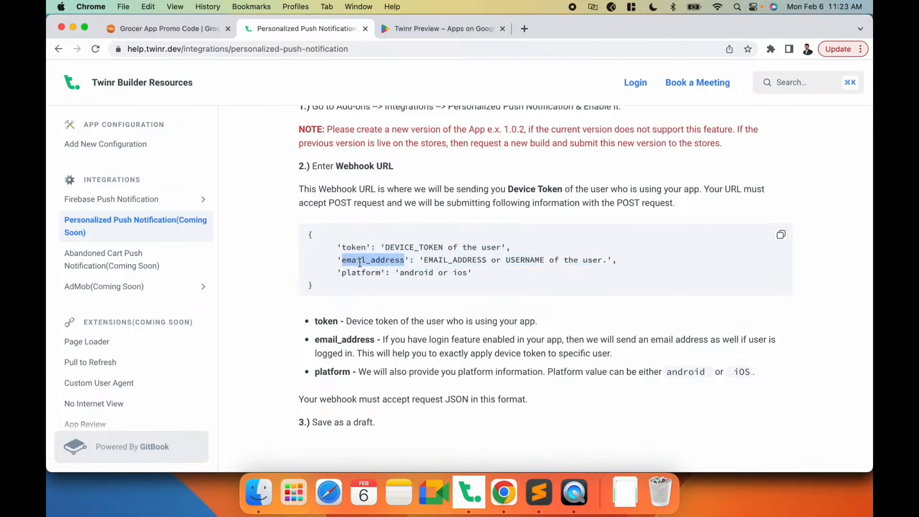
click(427, 259)
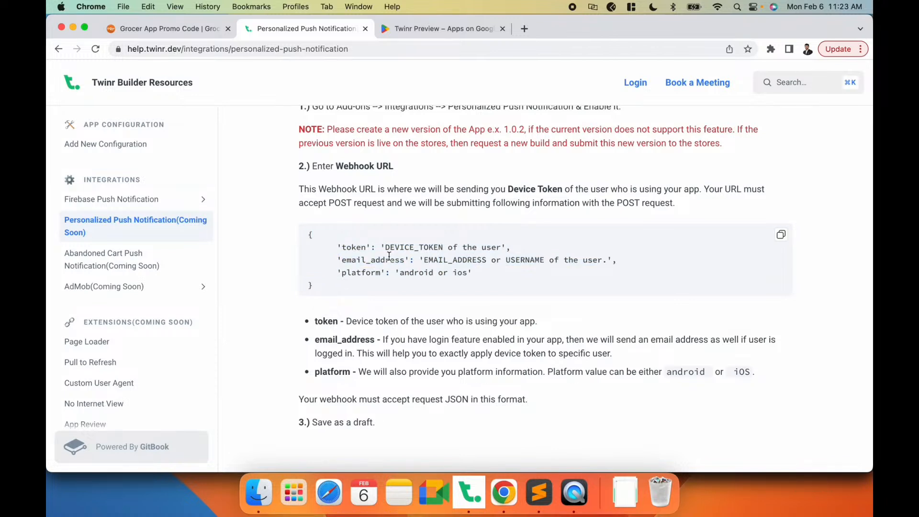
double_click(362, 260)
click(381, 259)
drag(336, 247, 467, 284)
click(392, 254)
drag(308, 234, 321, 286)
click(376, 248)
double_click(369, 260)
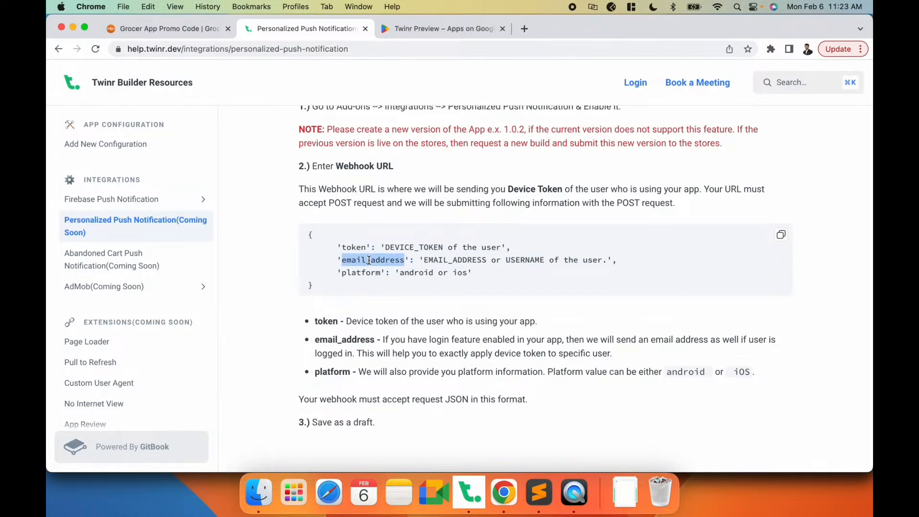
double_click(353, 248)
double_click(358, 271)
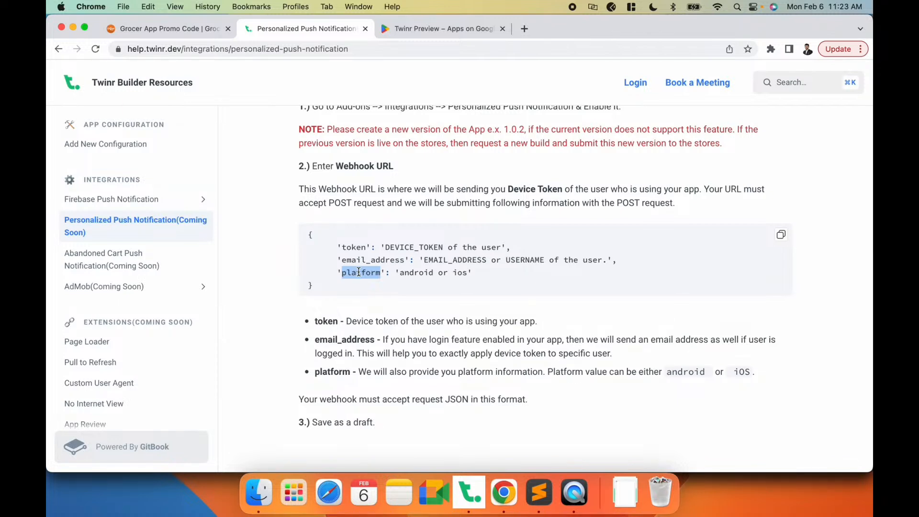
drag(309, 235, 320, 285)
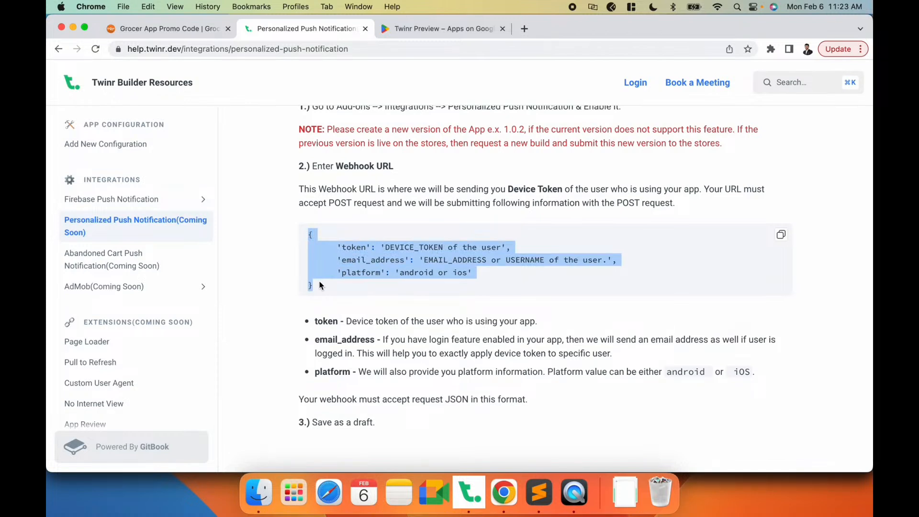
click(320, 285)
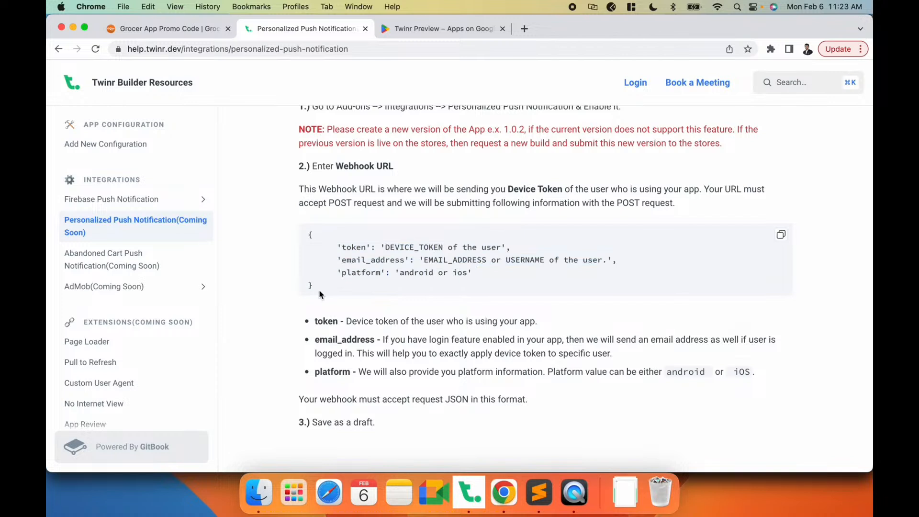
drag(320, 294, 310, 246)
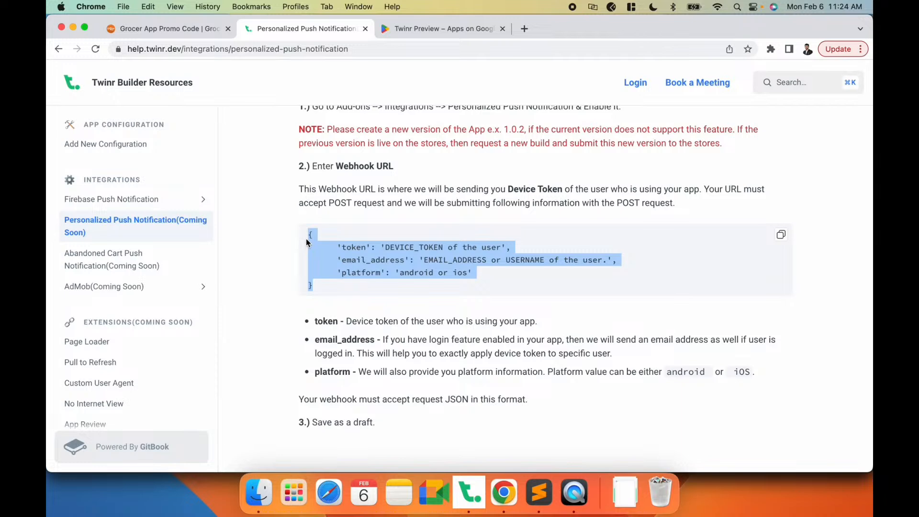
key(super+Tab)
click(440, 322)
click(471, 491)
click(425, 363)
text(https:)
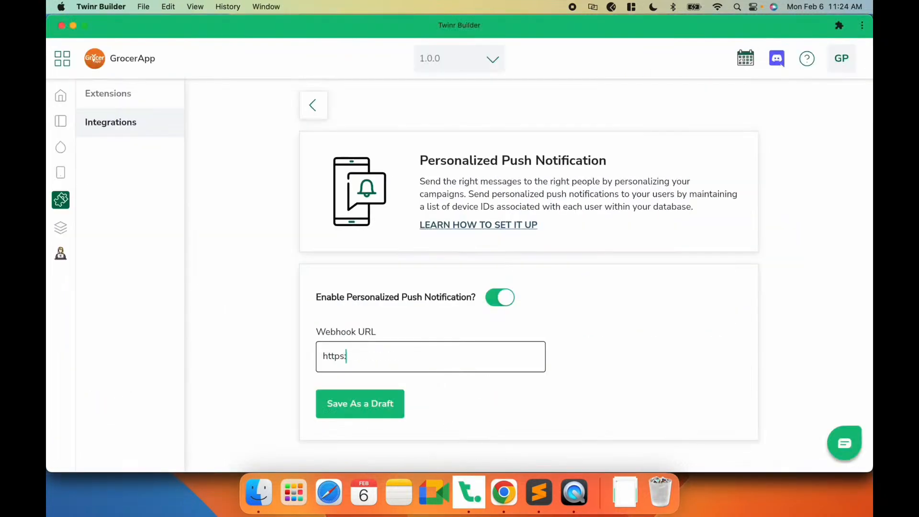
text(//twint.dev)
key(BackSpace)
key(BackSpace)
key(BackSpace)
key(BackSpace)
key(BackSpace)
text(r.dev)
click(372, 415)
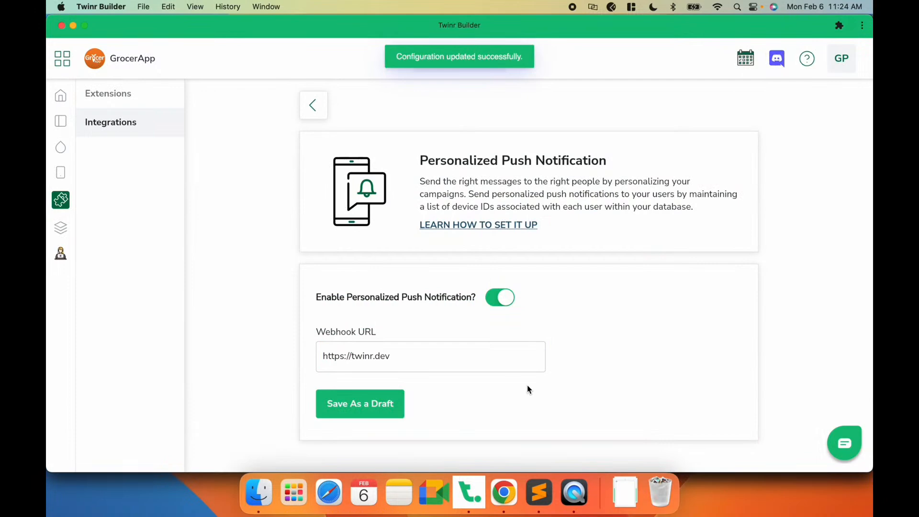
- Compare the setup guide's webhook JSON payload keys with the saved Webhook URL in the builder
drag(407, 358, 313, 359)
click(385, 329)
key(super+Tab)
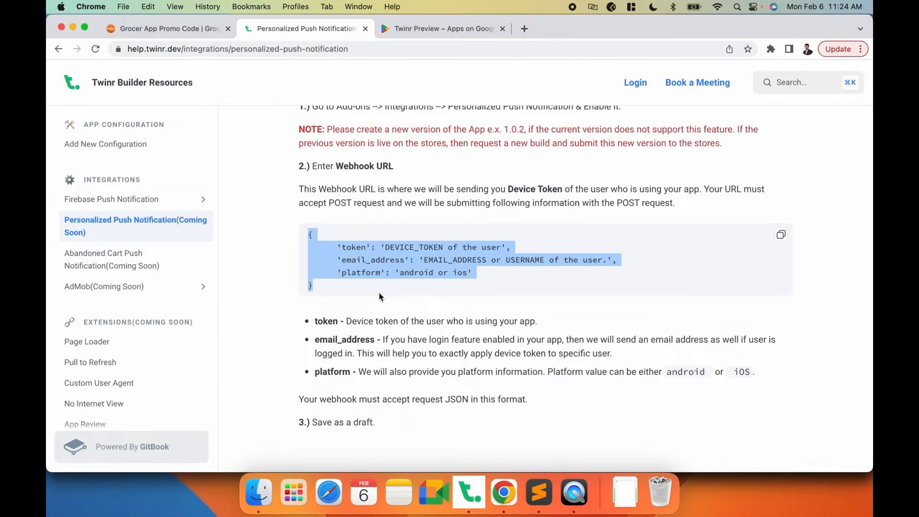
click(362, 276)
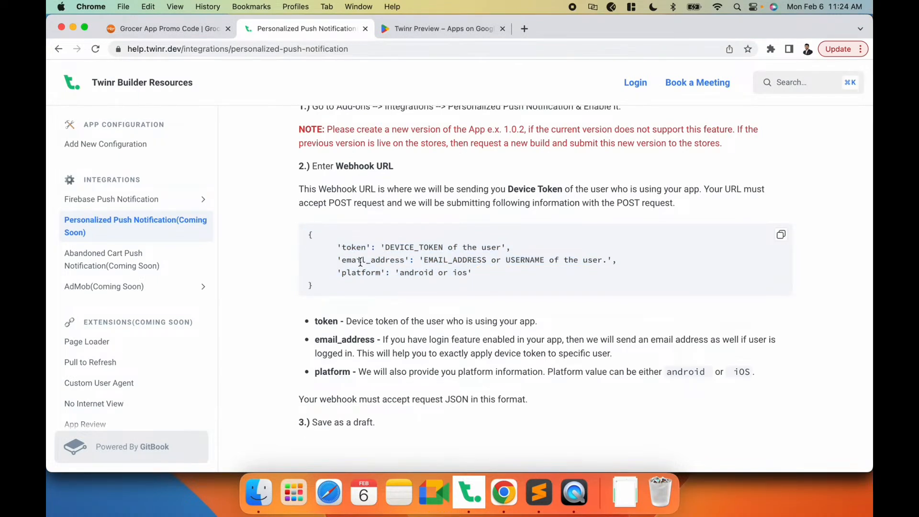
double_click(360, 262)
click(355, 250)
double_click(355, 249)
click(361, 269)
double_click(345, 167)
drag(309, 233, 316, 284)
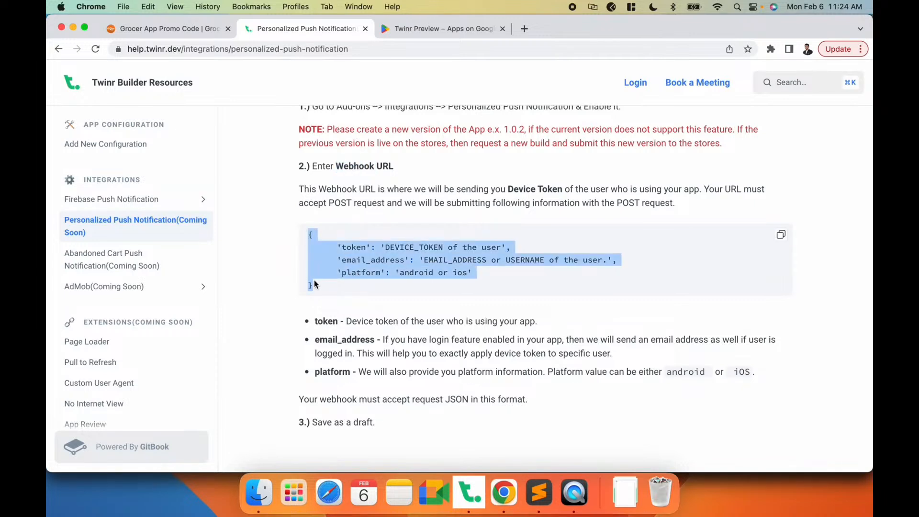
click(326, 269)
key(super+Tab)
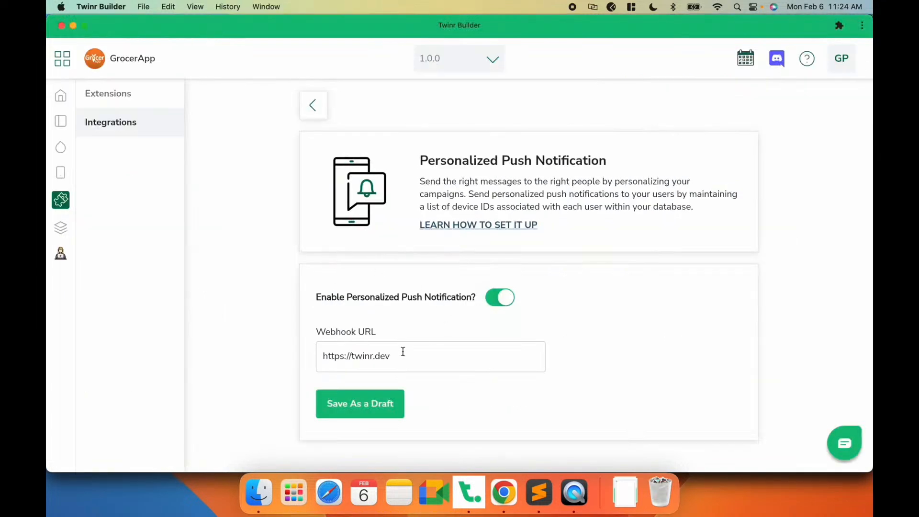
key(super+Tab)
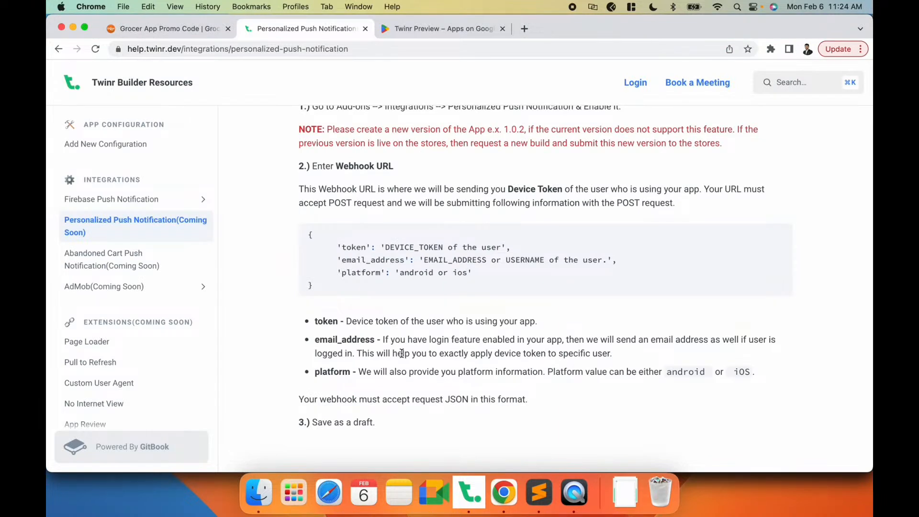
key(super+Tab)
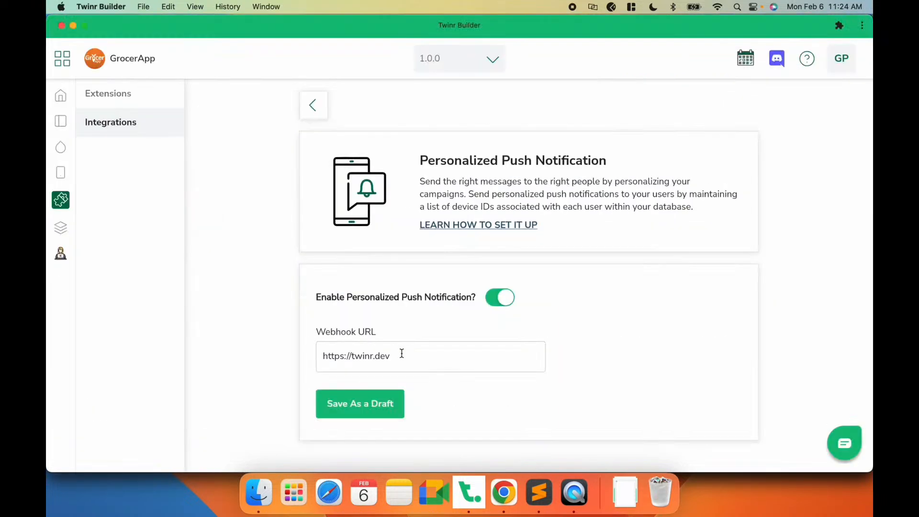
- Open the Abandoned Cart Push Notifications integration, enable it, and keep Selector as the Cart Identifier Type
click(314, 106)
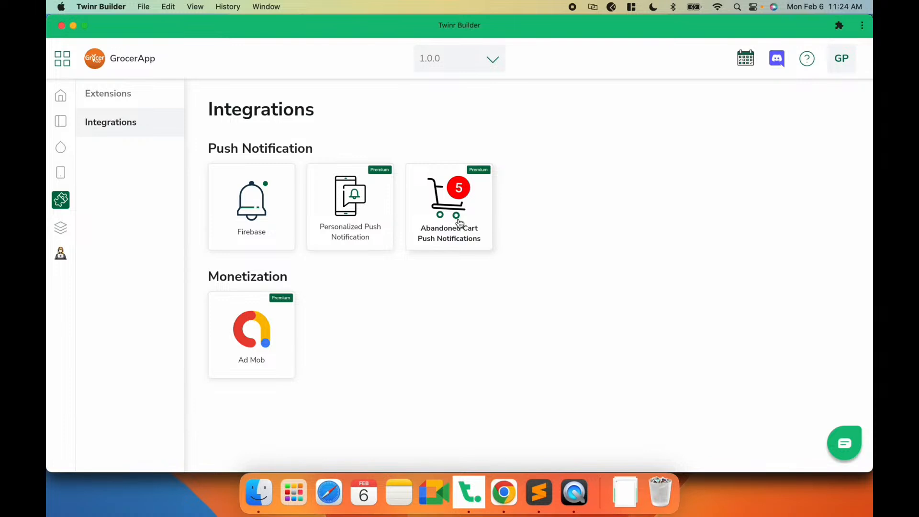
click(459, 222)
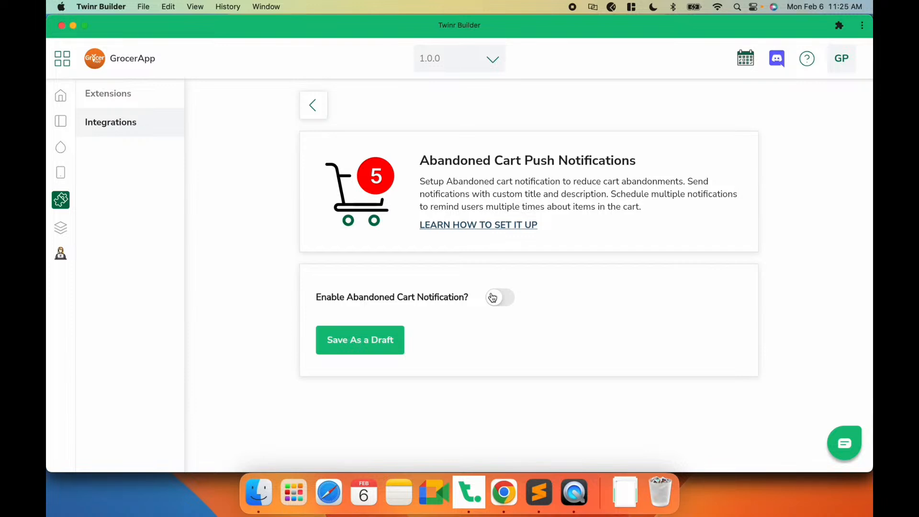
click(577, 492)
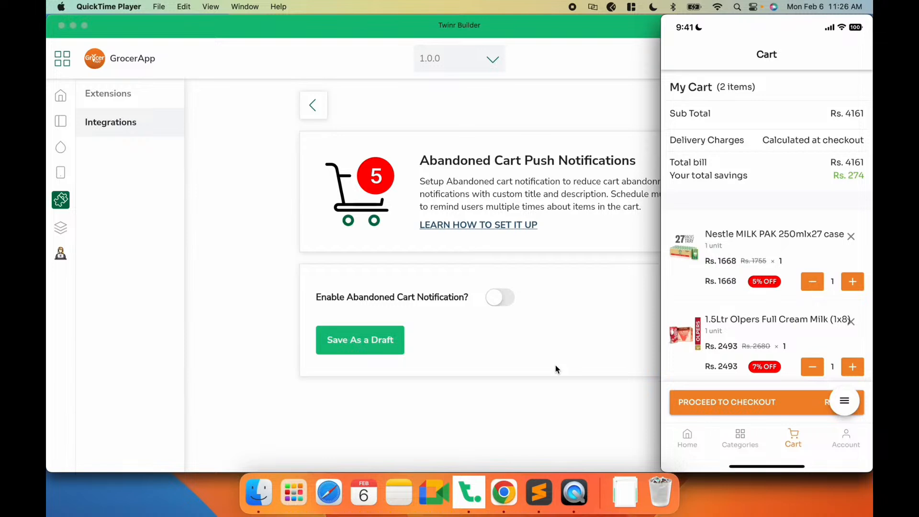
click(555, 364)
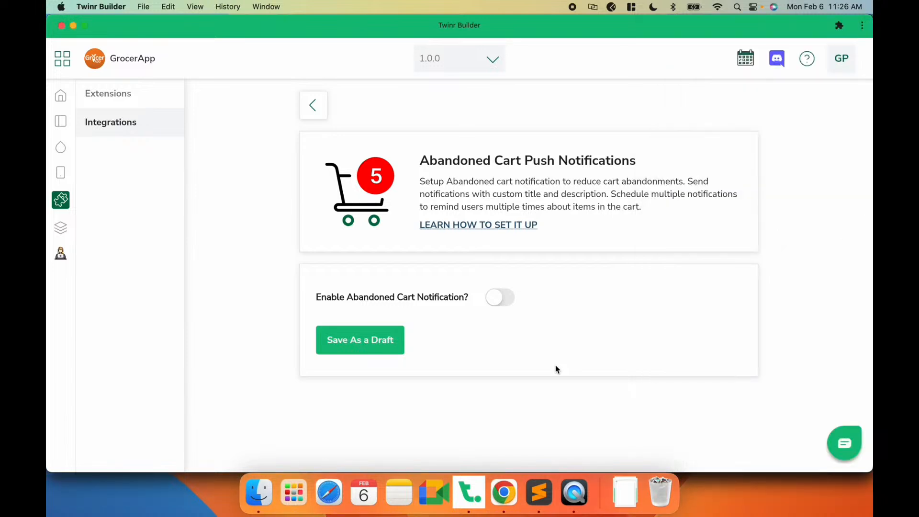
click(495, 289)
scroll(581, 266, down, 3)
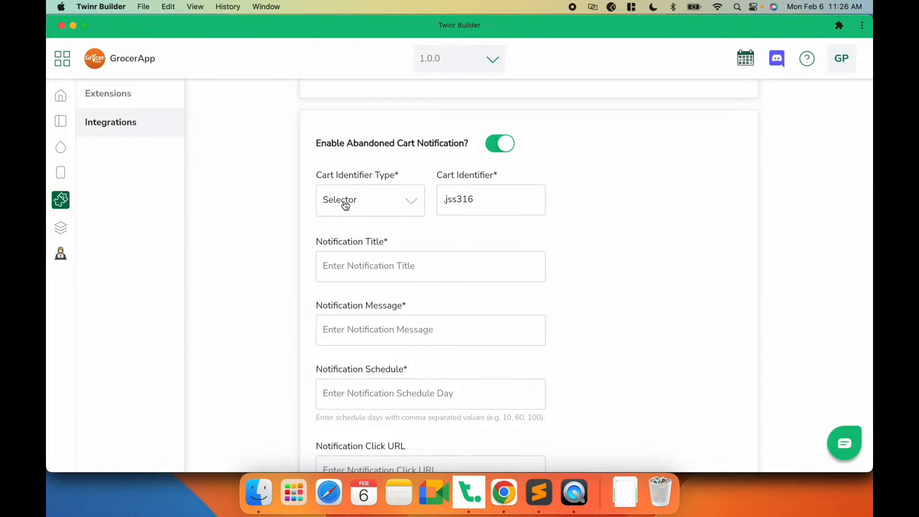
click(386, 201)
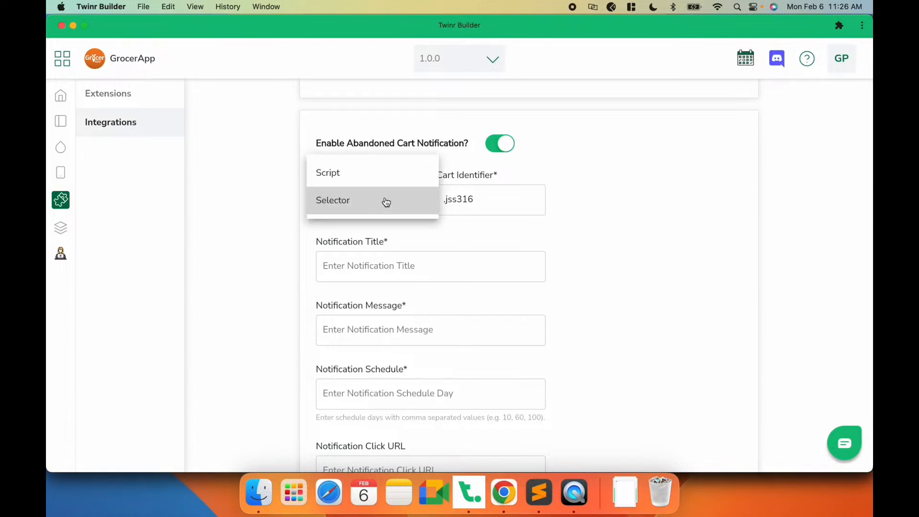
click(501, 217)
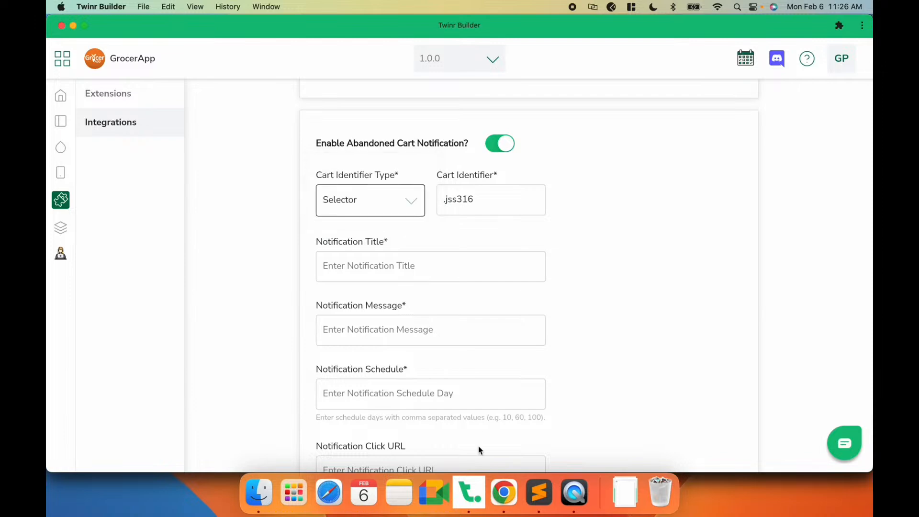
- Try switching the Cart Identifier Type to Script after checking the cart counter's class in the site's inspector
click(504, 492)
click(173, 29)
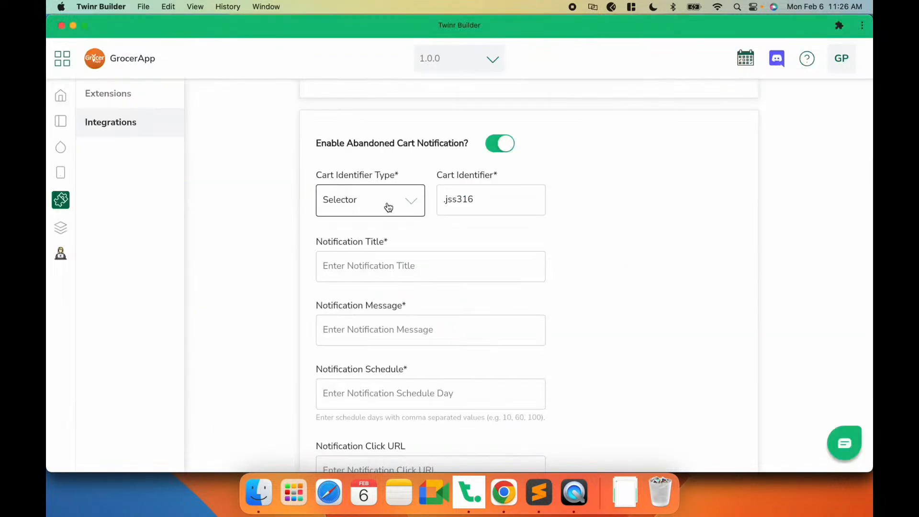
click(386, 207)
click(360, 174)
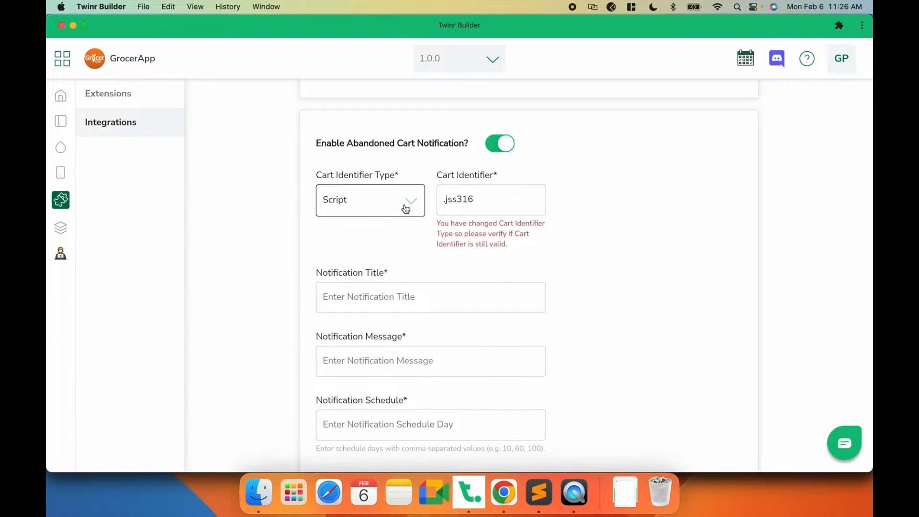
key(Tab)
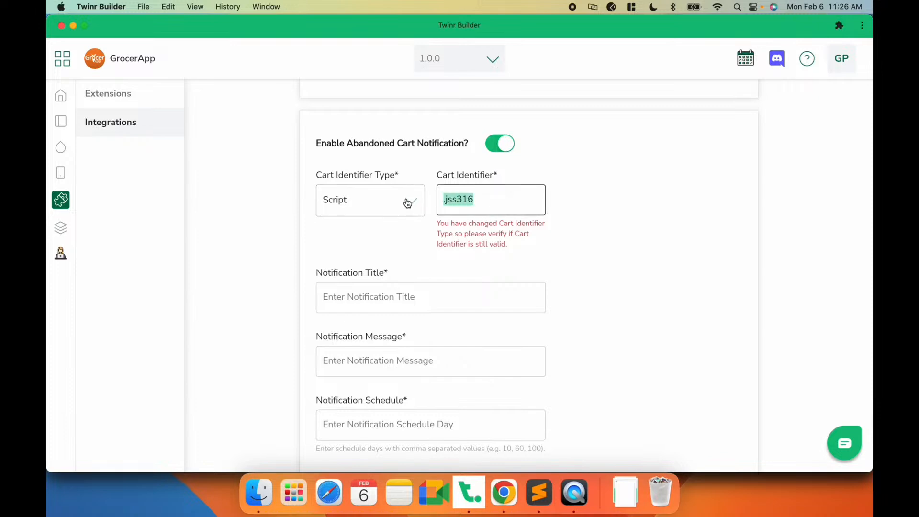
- Read the Abandoned Cart setup guide's Cart Identifier Type section, including the Selector rules and example script
click(504, 493)
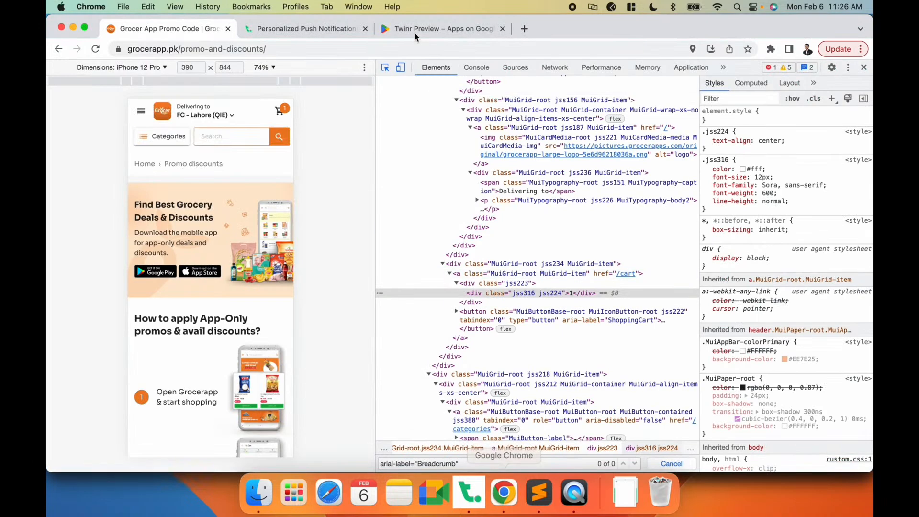
click(311, 30)
click(122, 266)
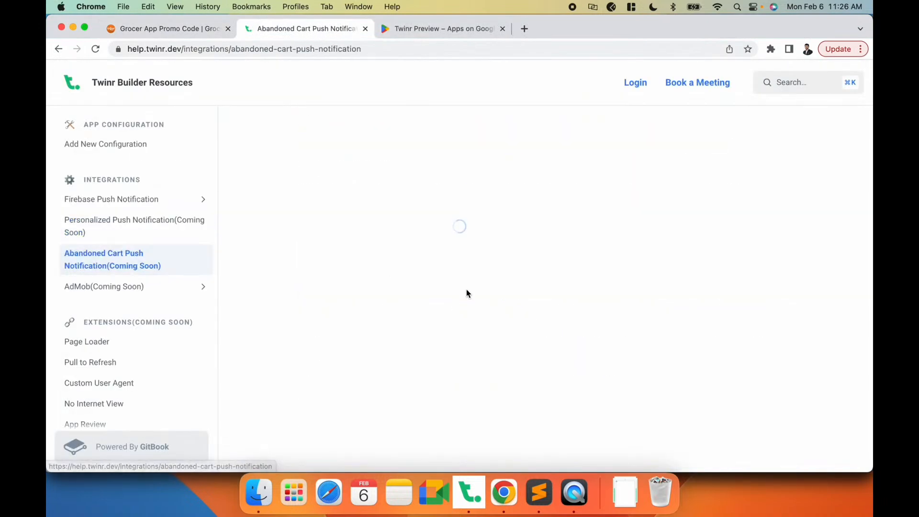
scroll(466, 289, down, 9)
scroll(467, 289, up, 4)
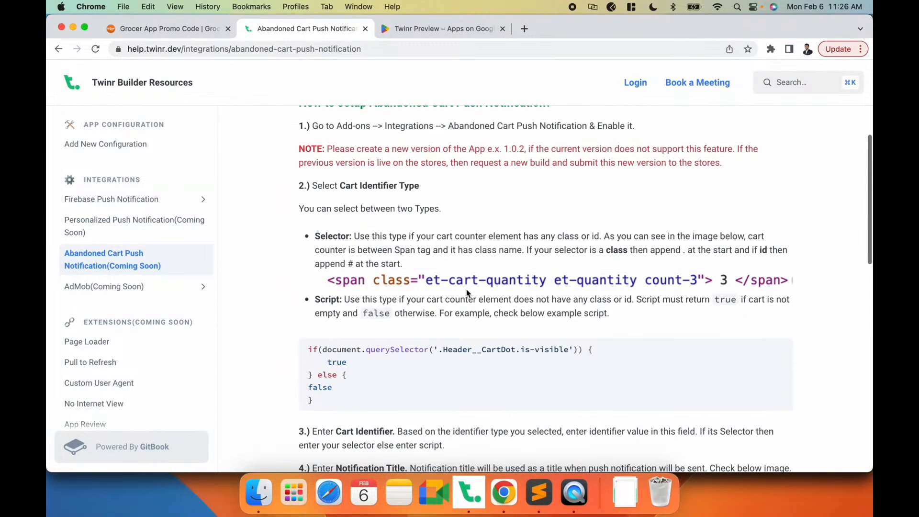
scroll(466, 289, down, 1)
drag(324, 373, 297, 321)
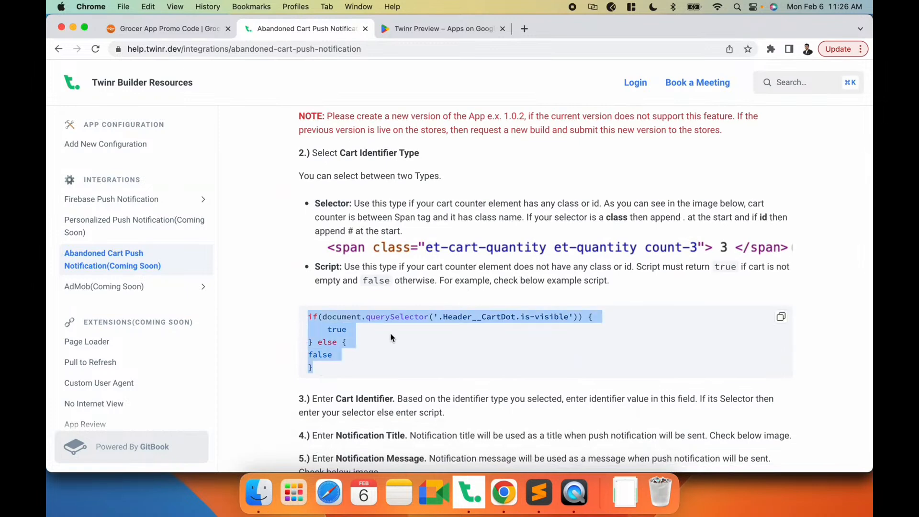
click(419, 275)
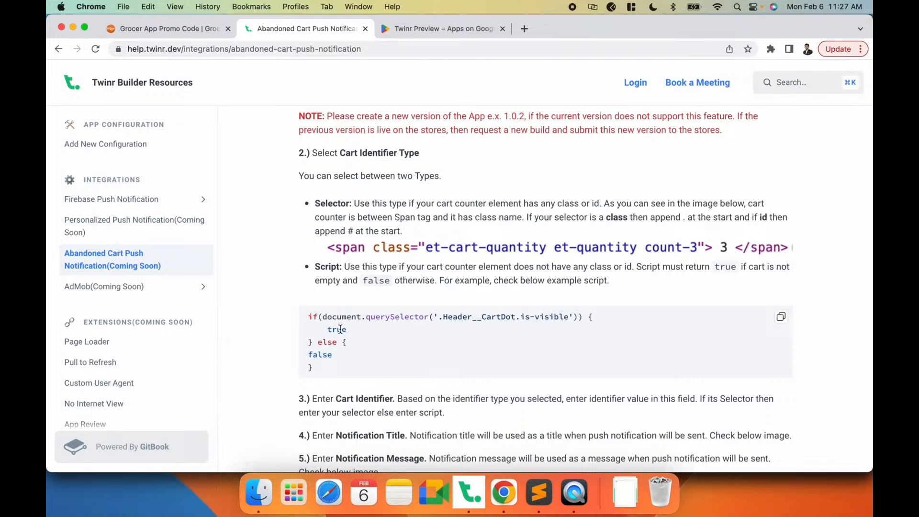
double_click(375, 280)
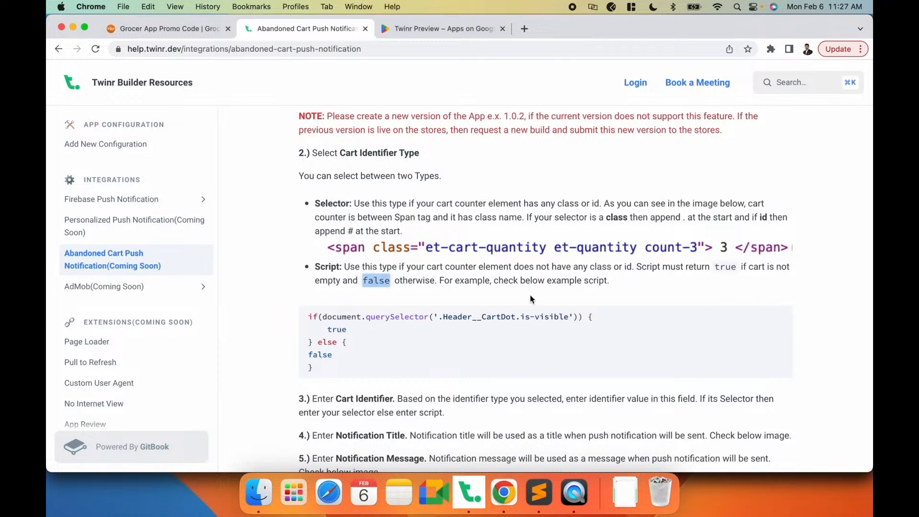
double_click(330, 356)
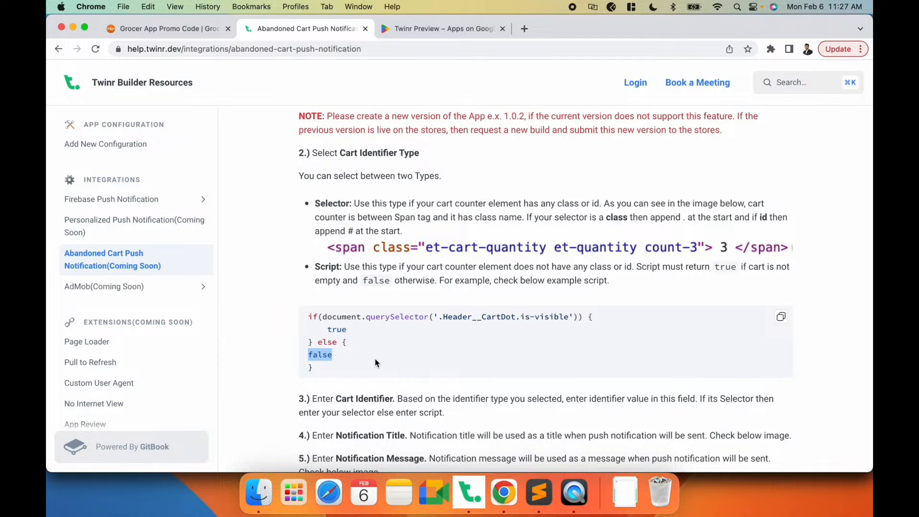
double_click(338, 330)
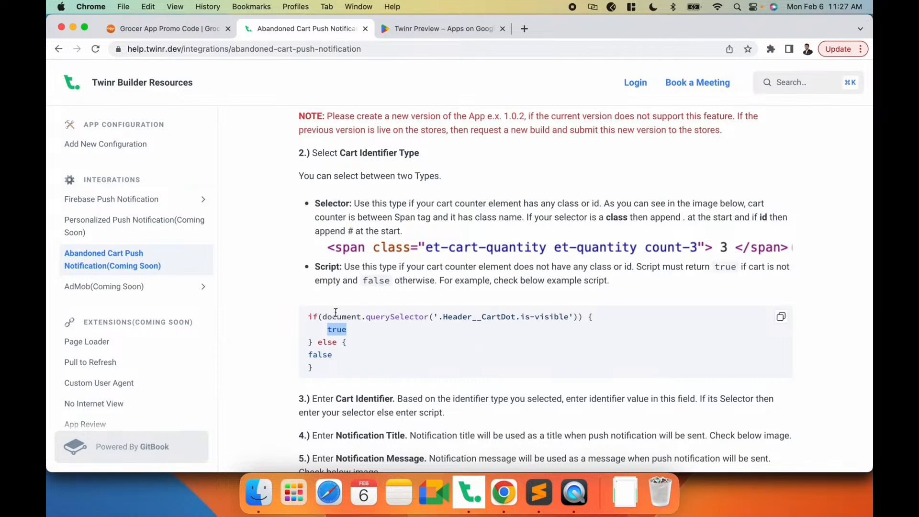
drag(311, 319, 316, 372)
click(351, 334)
key(super+Tab)
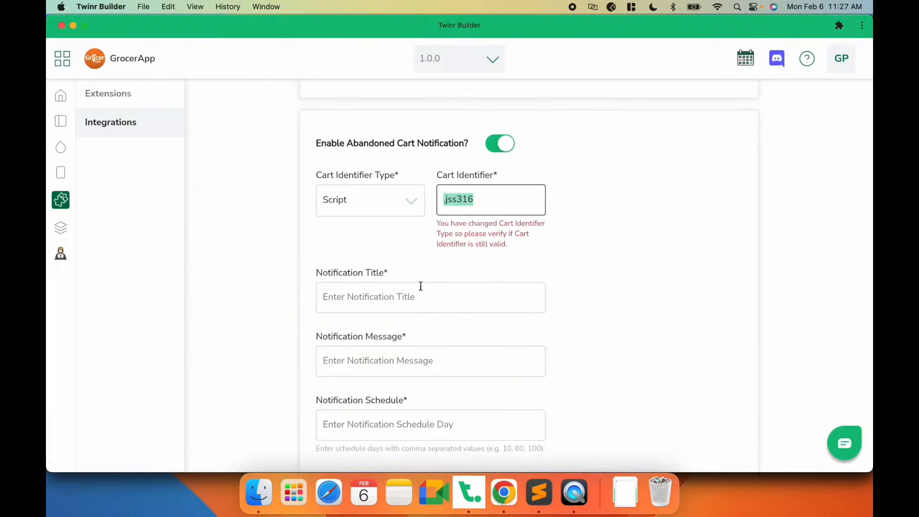
- Set the Cart Identifier Type back to Selector with the .jss316 identifier and focus the Notification Title field
click(418, 256)
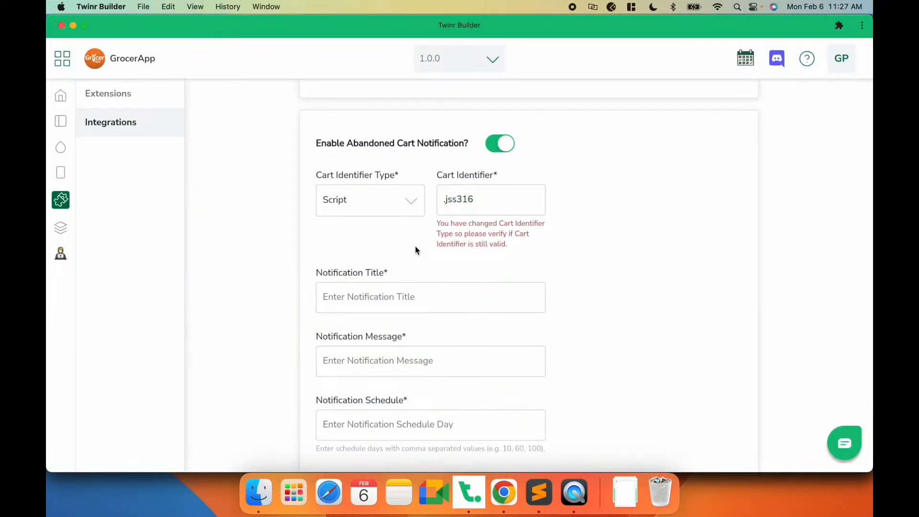
click(375, 297)
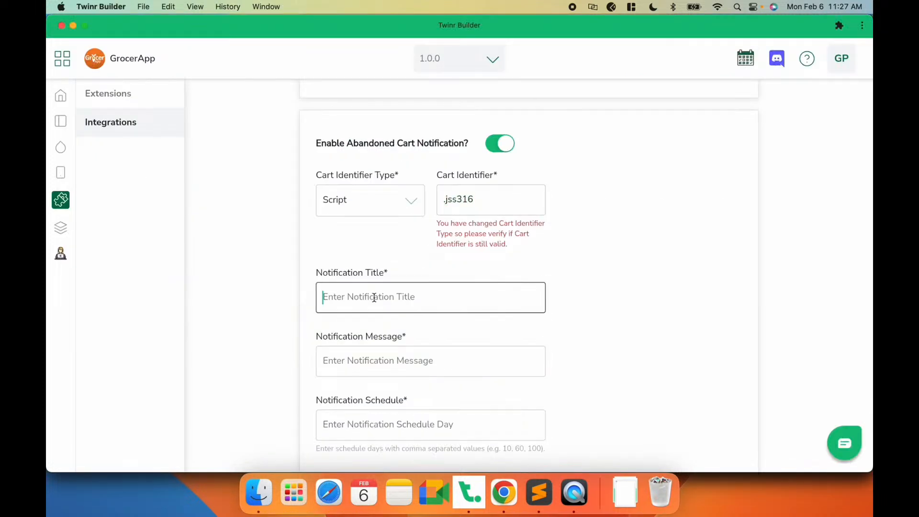
click(397, 200)
click(340, 228)
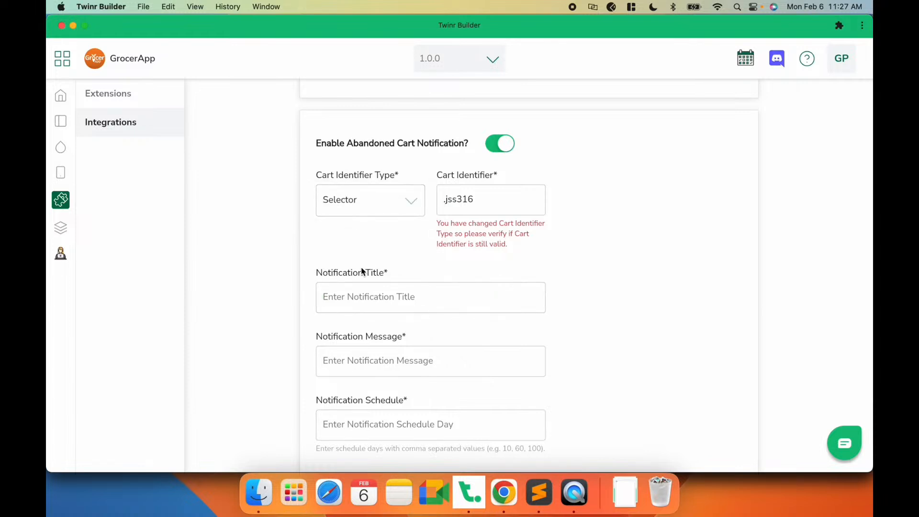
drag(479, 196, 425, 197)
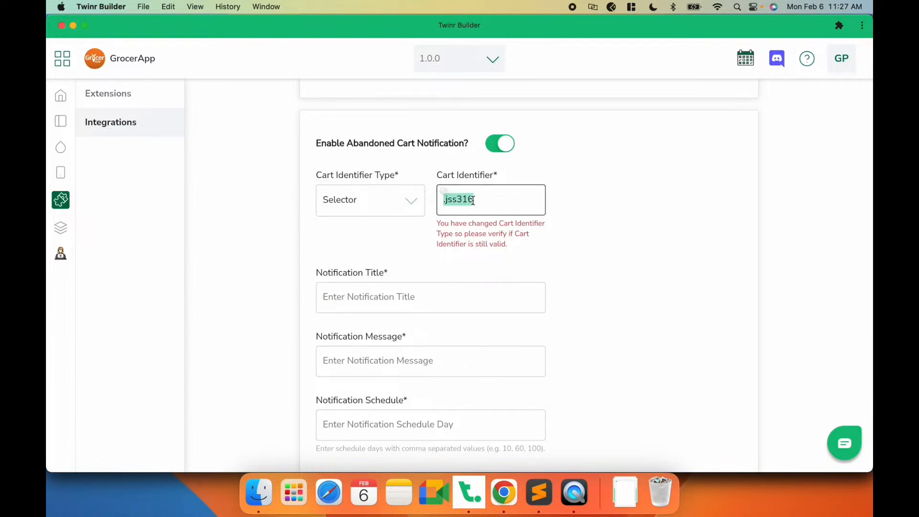
click(364, 248)
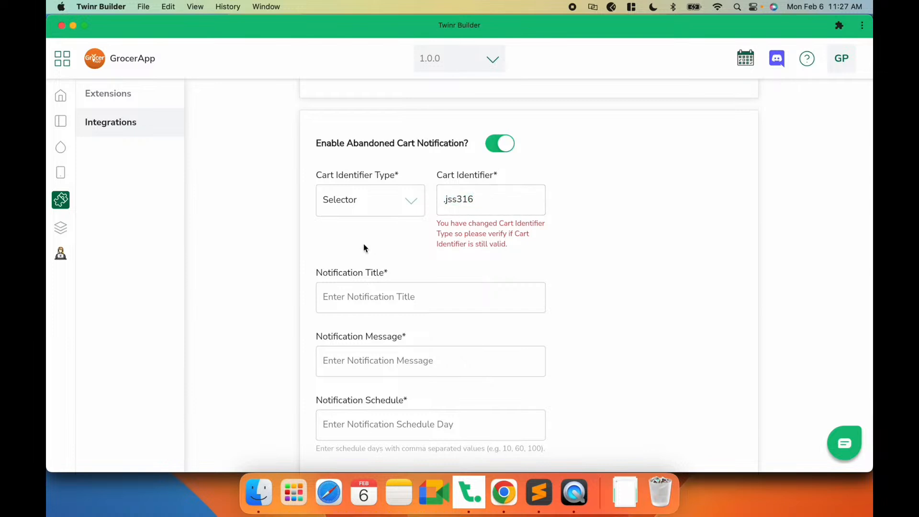
drag(499, 198, 433, 199)
click(499, 198)
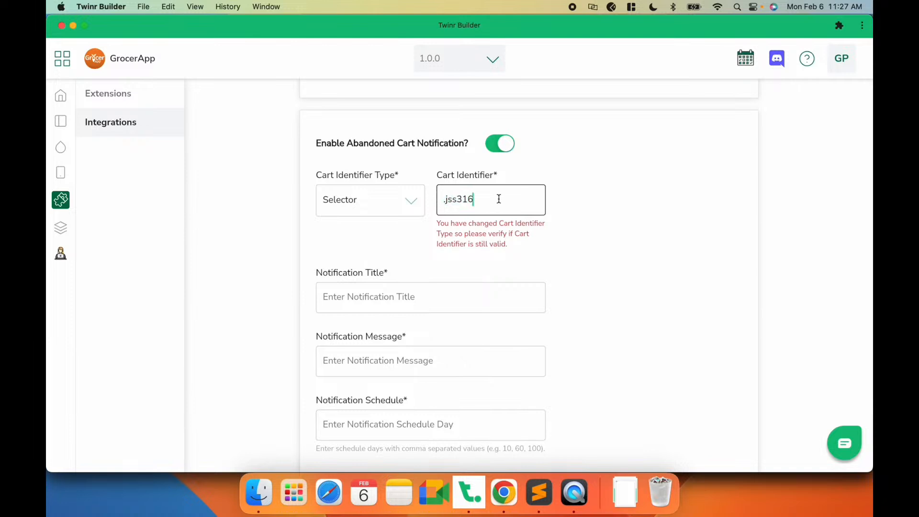
click(407, 305)
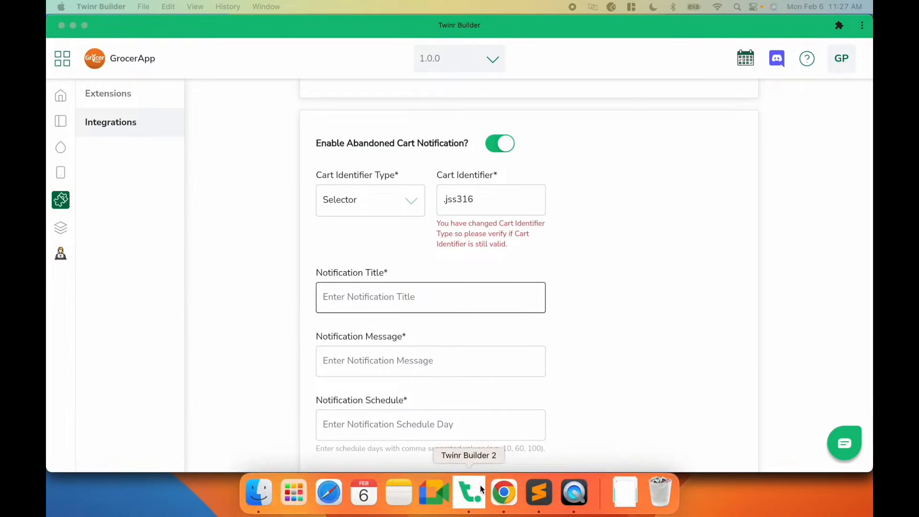
- Consult the setup guide's title and message instructions, then paste 'Do you remember how much you wanted this?' as the Notification Title
click(503, 493)
scroll(477, 244, down, 10)
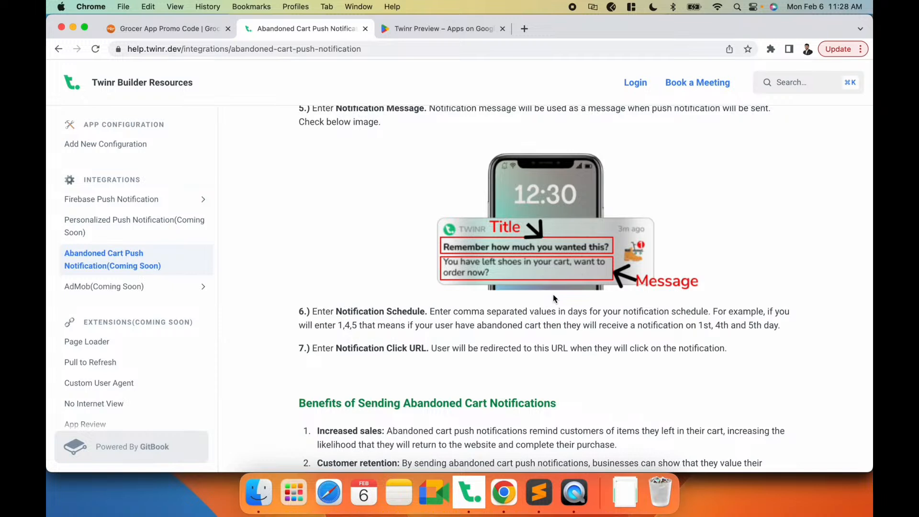
key(super+Tab)
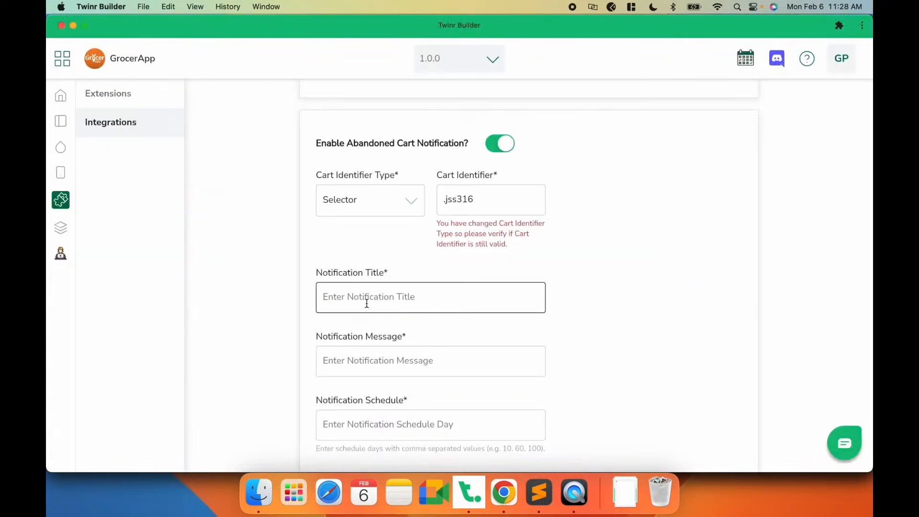
key(super+Tab)
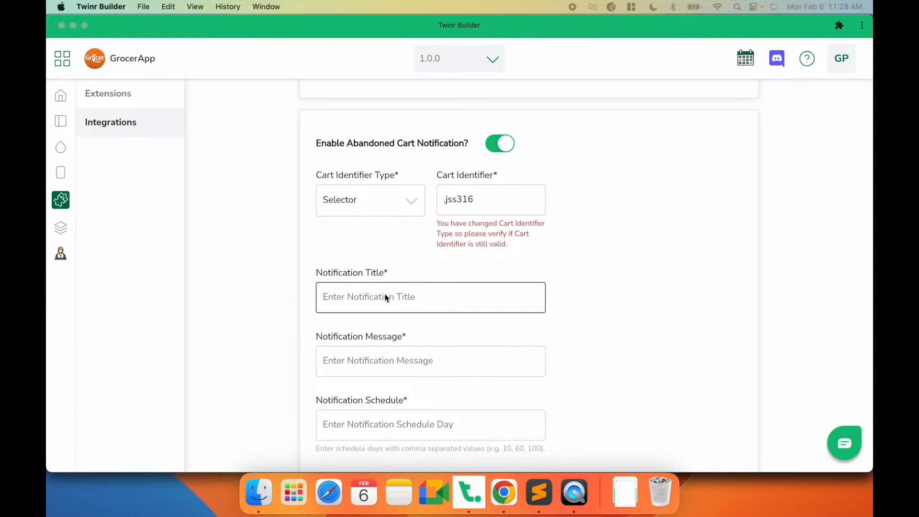
text(Do you remember how much you wanted this?)
- Paste the Notification Message ending 'great deals in your cart. Cook fresh & stay healthy.'
click(359, 358)
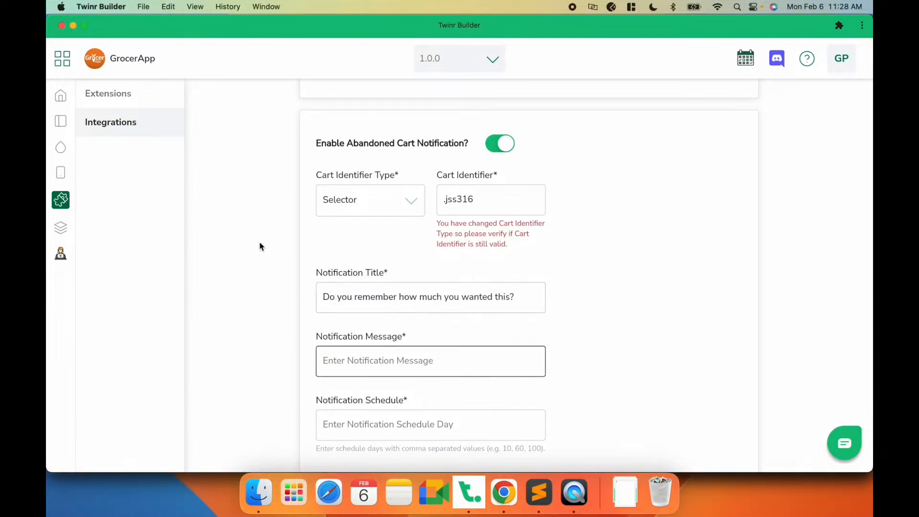
click(373, 371)
key(super+v)
scroll(449, 334, down, 1)
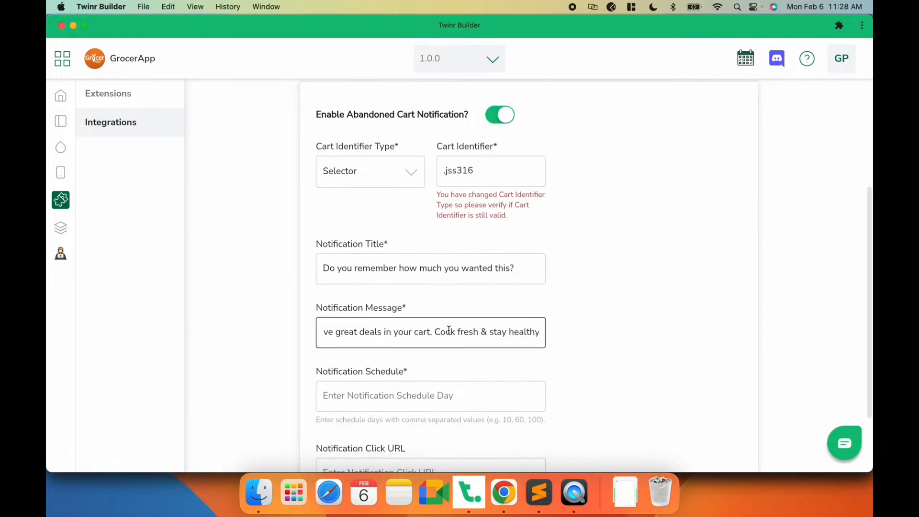
key(super+Left)
key(super+Right)
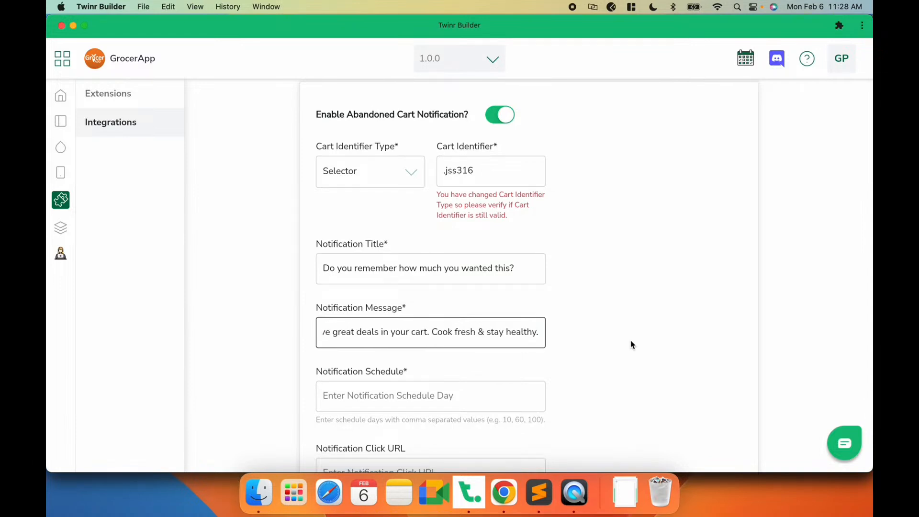
- Set the Notification Schedule to 1,2,3
scroll(631, 342, down, 3)
click(415, 303)
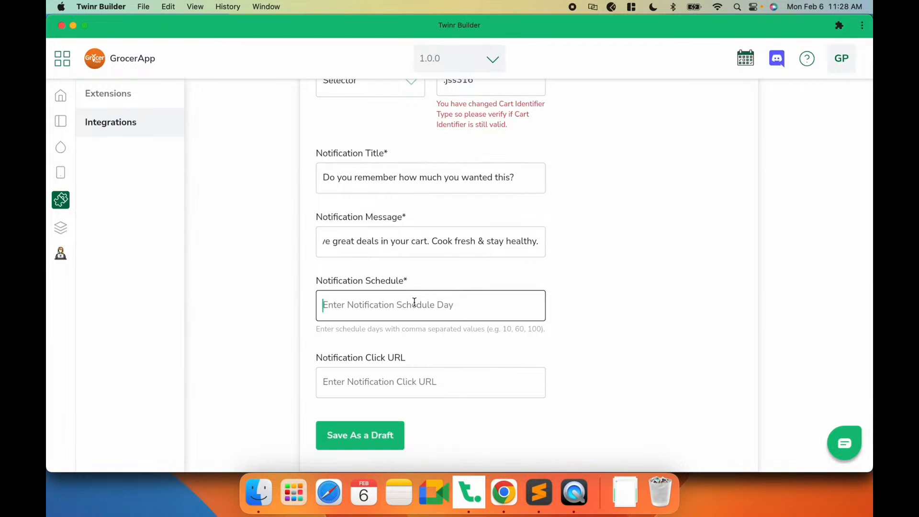
text(1)
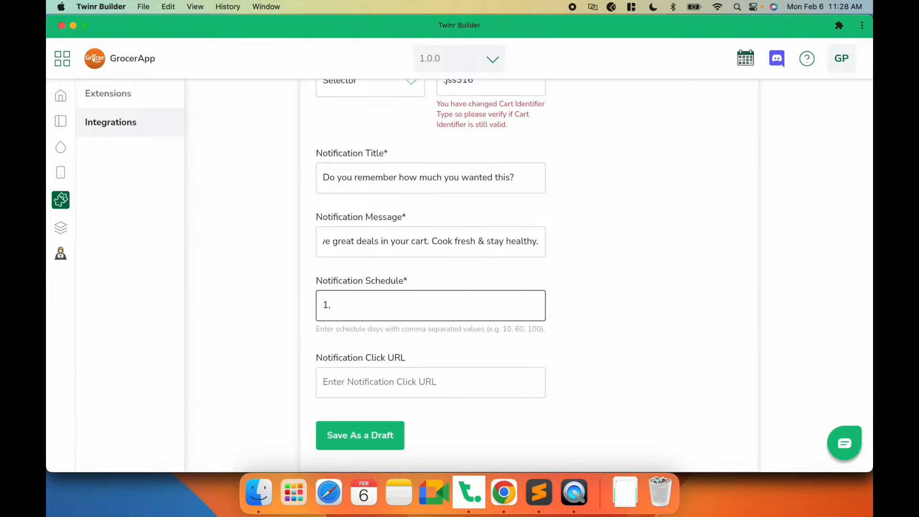
text(,2,3)
key(Left)
key(Left)
key(Left)
key(Left)
key(Right)
key(Right)
key(Right)
key(Right)
click(425, 382)
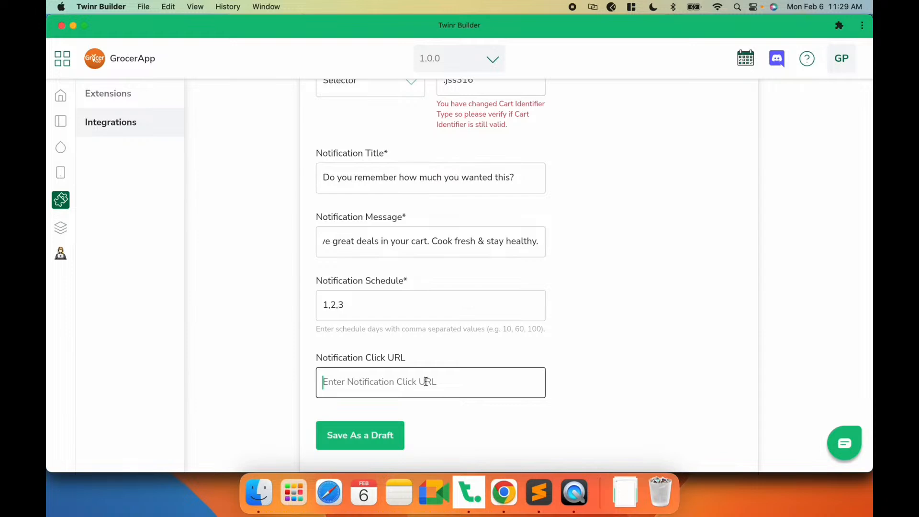
click(504, 498)
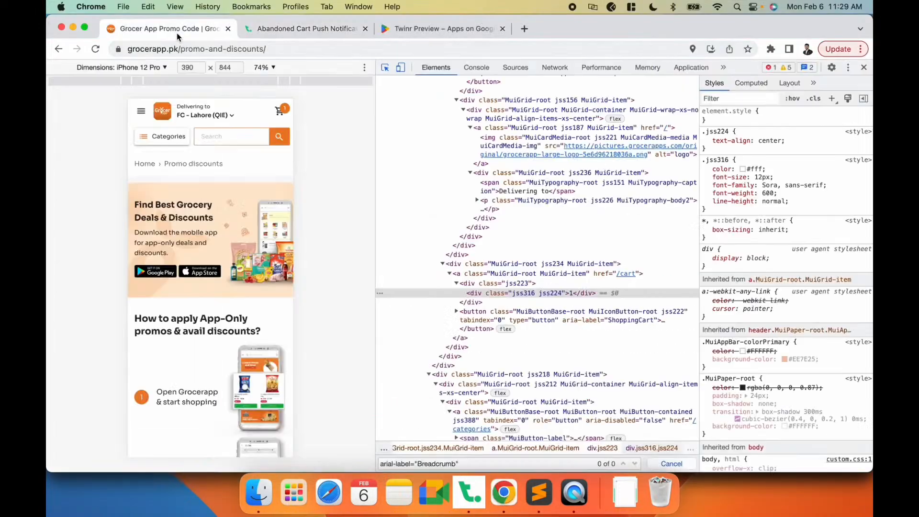
click(163, 28)
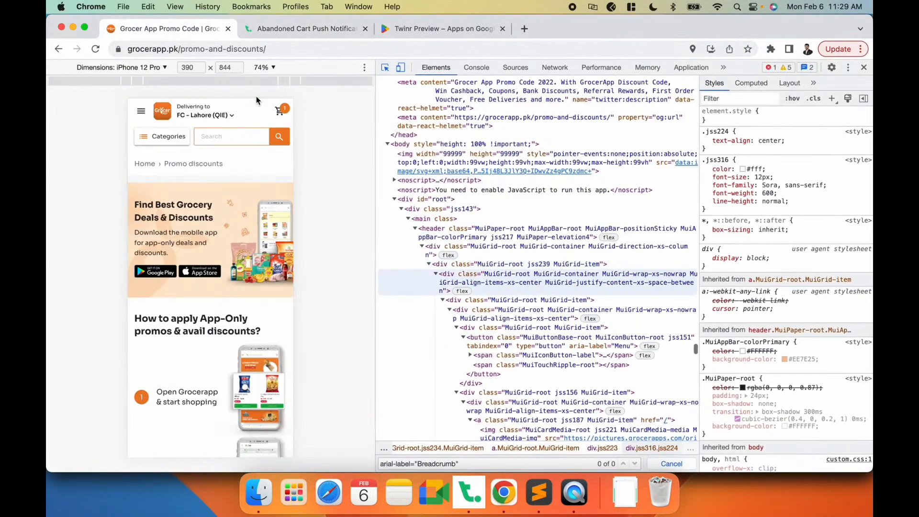
click(280, 110)
click(281, 110)
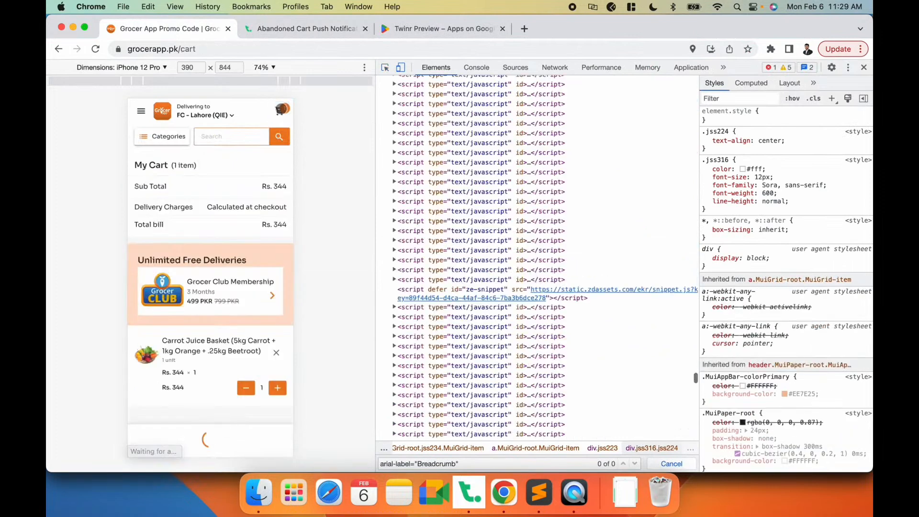
click(223, 44)
key(super+c)
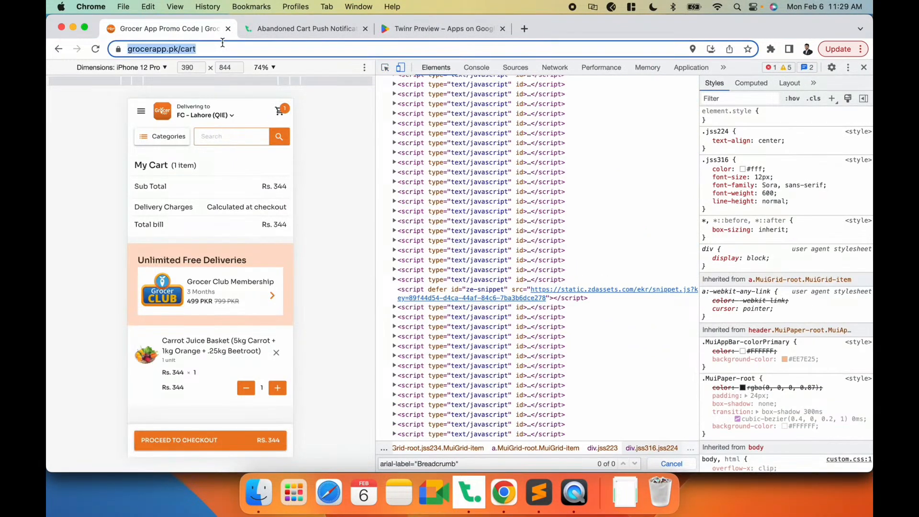
key(super+Tab)
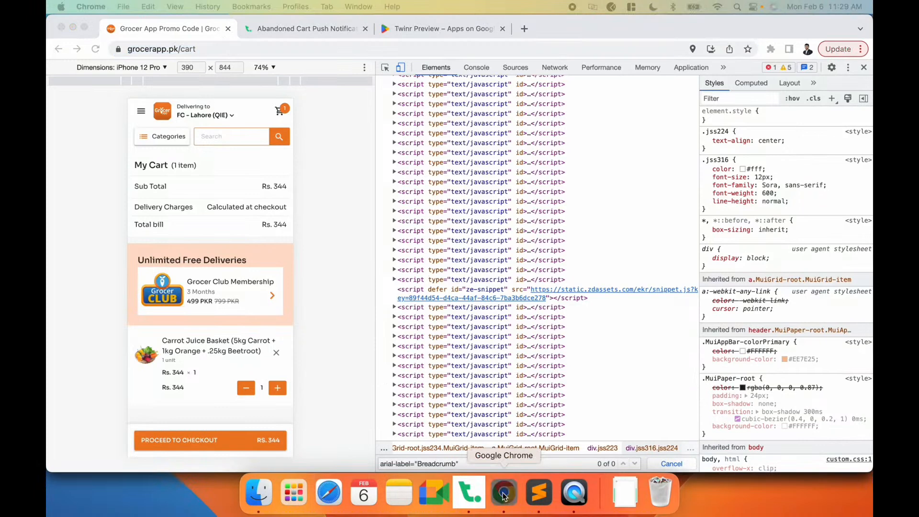
click(470, 493)
key(super+v)
click(357, 443)
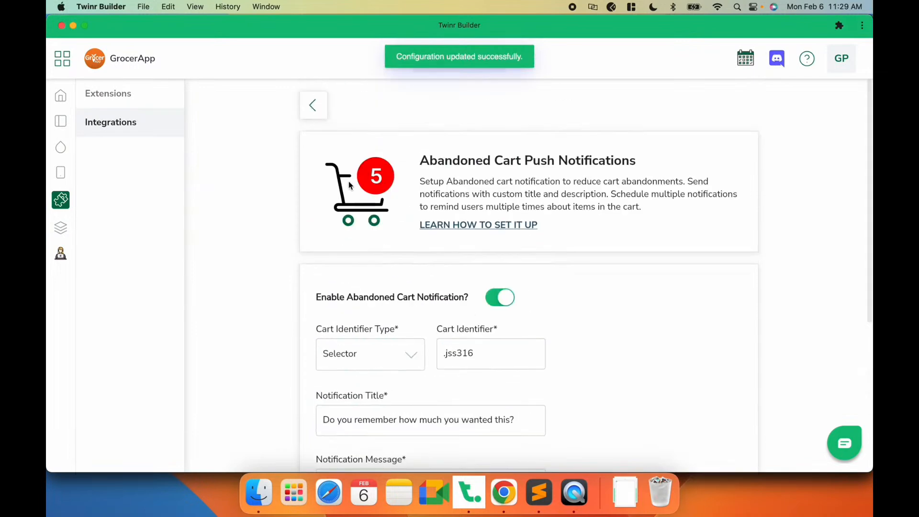
- Review the saved abandoned cart settings and return to the Integrations list
scroll(393, 257, down, 5)
scroll(394, 256, up, 5)
scroll(394, 254, down, 5)
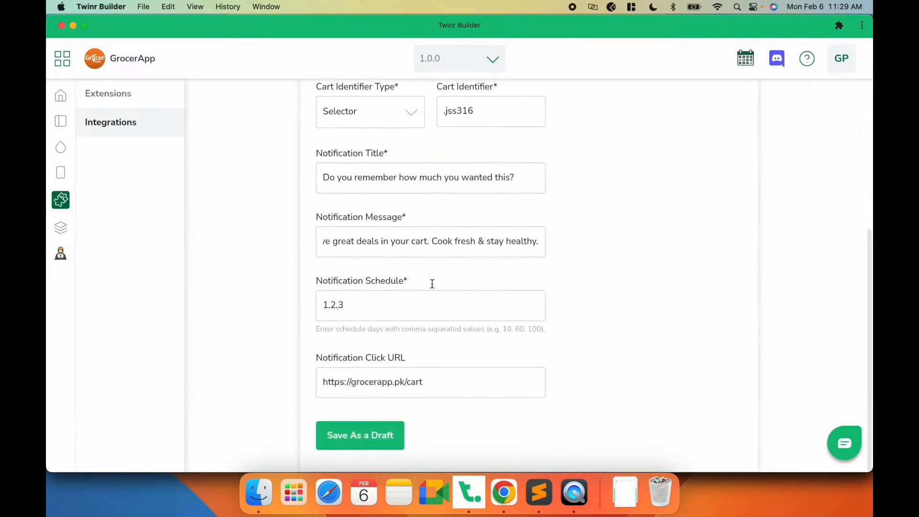
scroll(430, 286, up, 5)
scroll(389, 319, down, 5)
scroll(462, 227, up, 5)
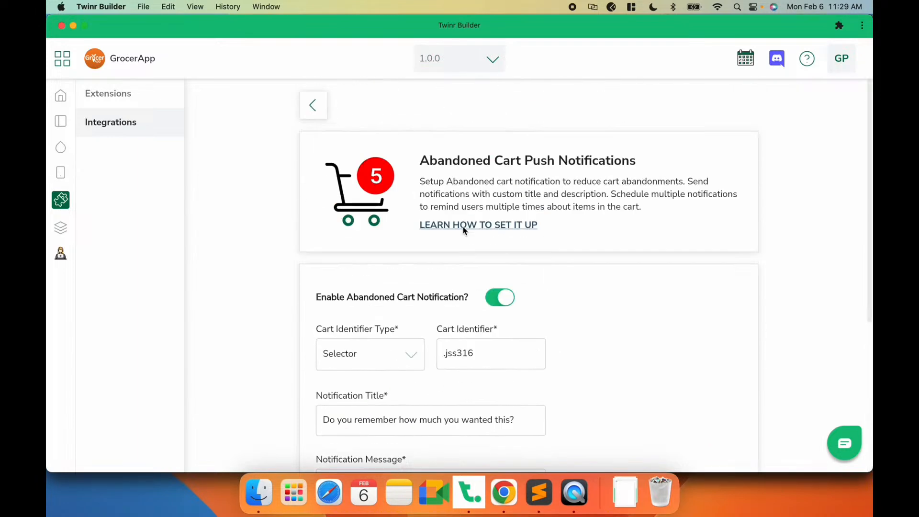
click(314, 105)
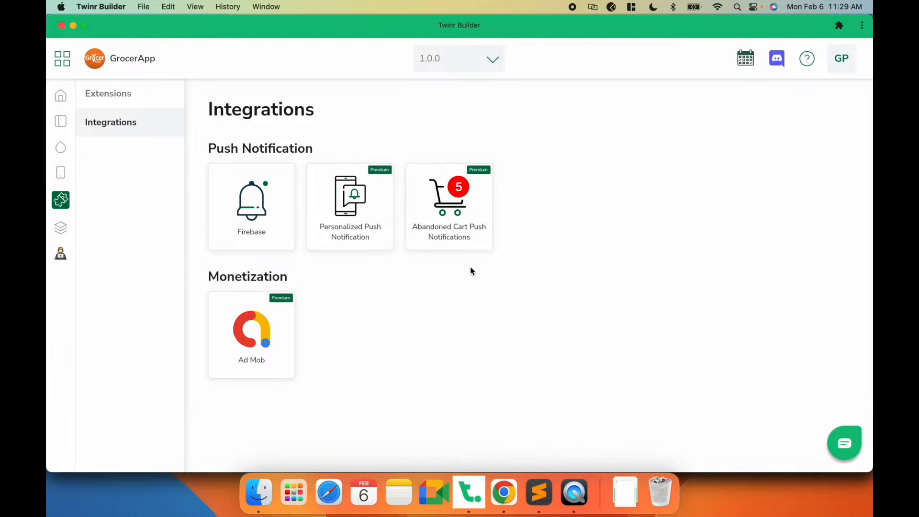
- Open the App Review extension from the Extensions section
click(61, 229)
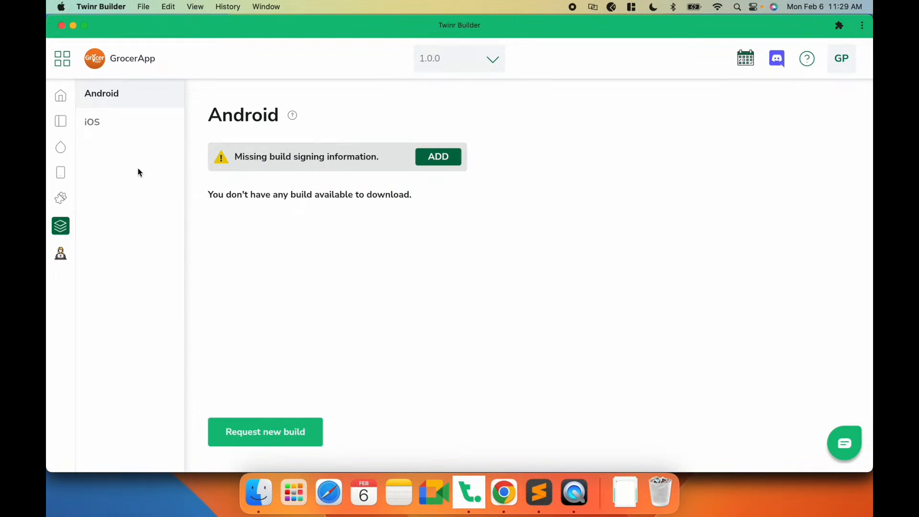
click(61, 201)
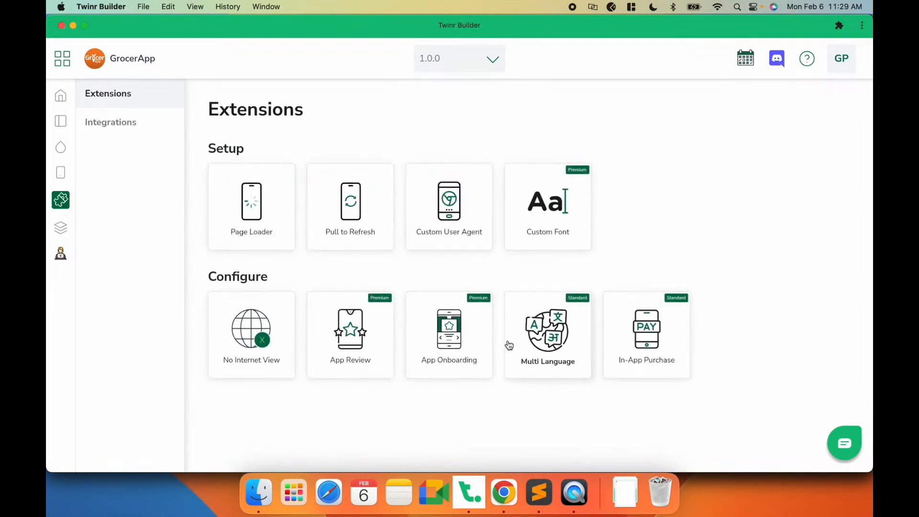
click(119, 128)
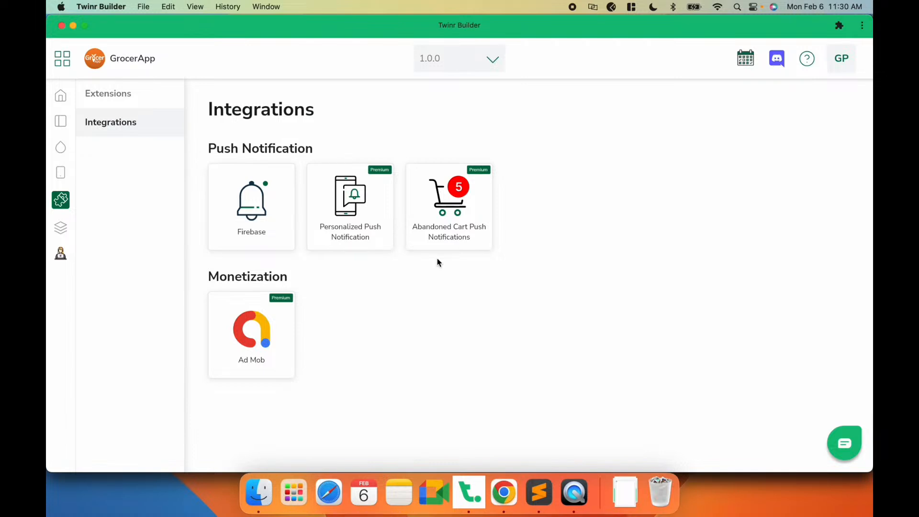
click(574, 492)
click(493, 387)
click(130, 94)
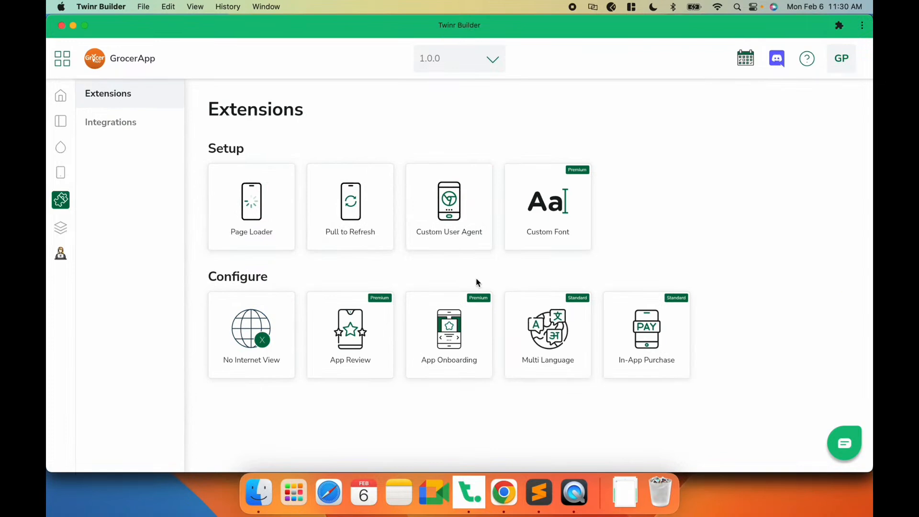
click(350, 335)
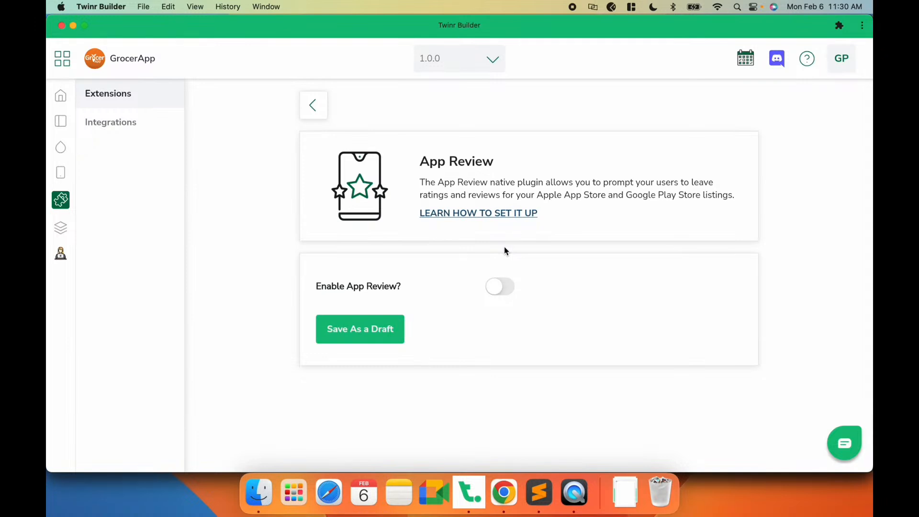
- Enable App Review, set the App Review Schedule to 10,15,20, and save as a draft
click(489, 292)
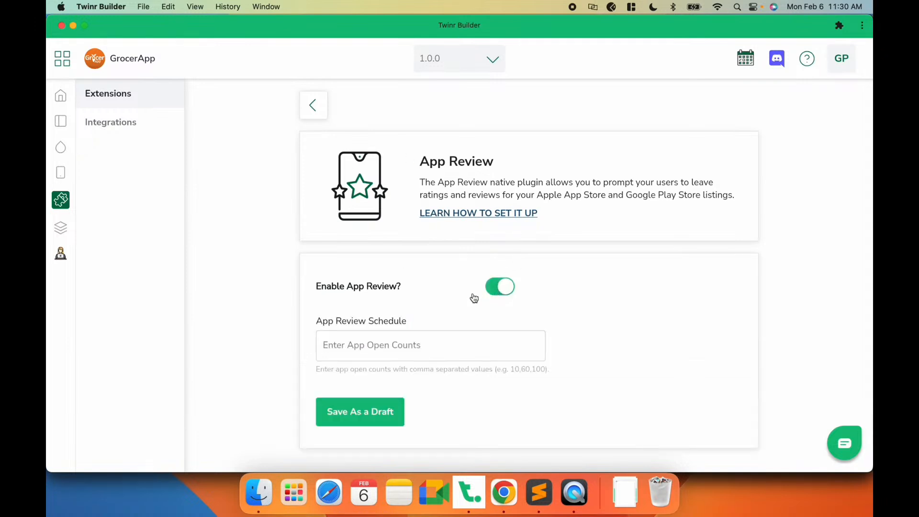
click(411, 341)
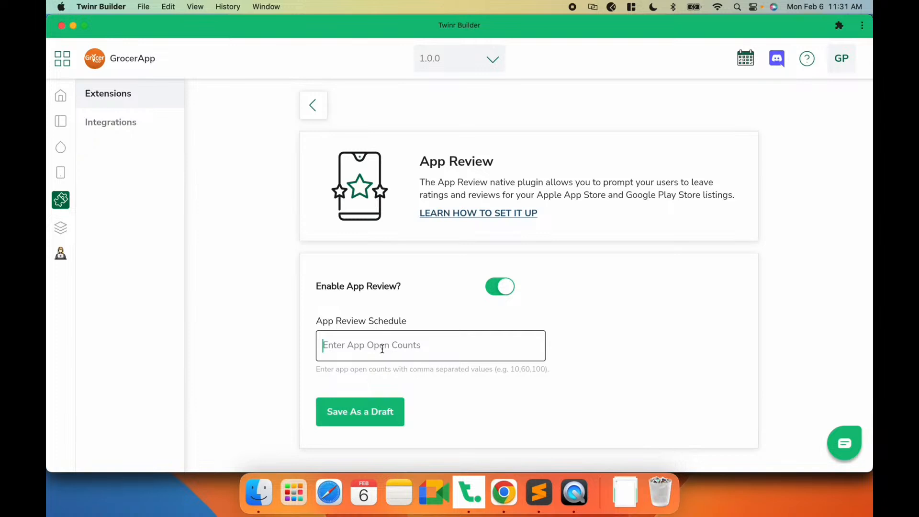
text(3)
key(BackSpace)
text(10)
text(,15,20)
click(366, 409)
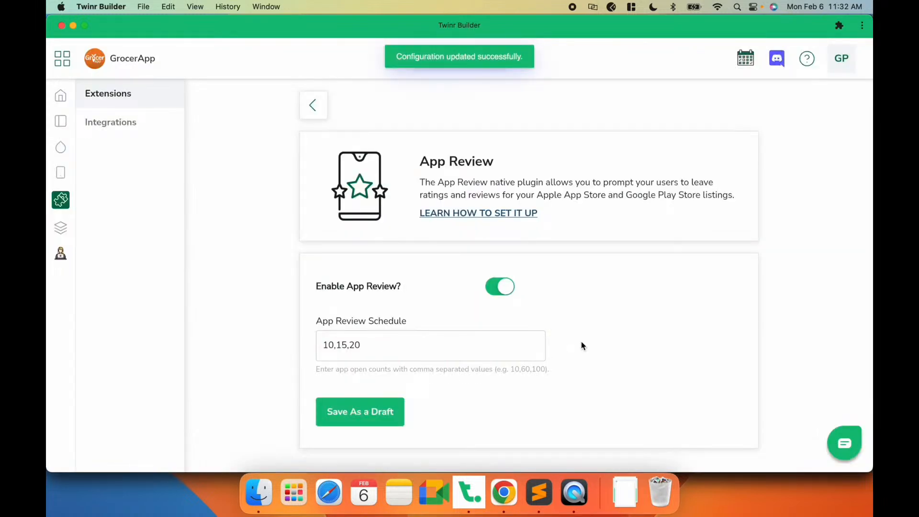
- Re-enter the App Review Schedule as 10,15,20, save the draft again, and return to Extensions
drag(334, 346, 312, 350)
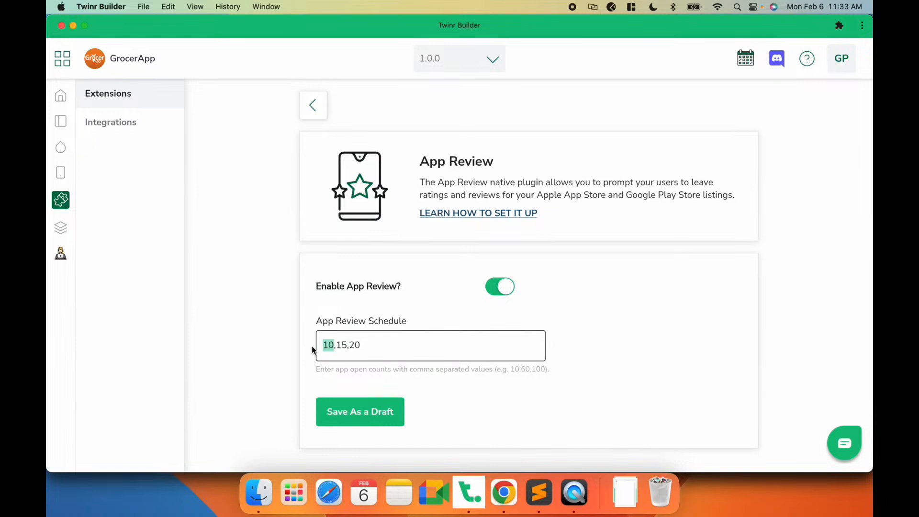
key(Right)
key(Right)
key(Right)
key(Left)
key(Left)
key(Left)
key(Right)
key(shift+Left)
key(shift+Left)
key(Right)
key(Right)
key(shift+Right)
key(shift+Right)
key(shift+Right)
key(shift+Right)
key(shift+Right)
key(Left)
key(Left)
key(Left)
key(Left)
key(super+a)
text(1,2,3,4,5)
key(super+a)
text(10,15,20)
click(369, 414)
click(319, 102)
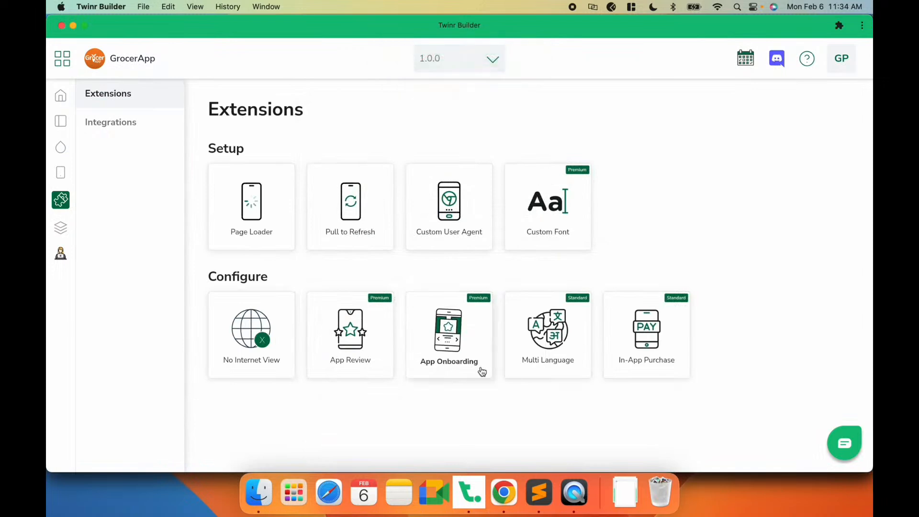
- Bring up the iPhone mirror in QuickTime Player and open the app's Android builds section
click(574, 493)
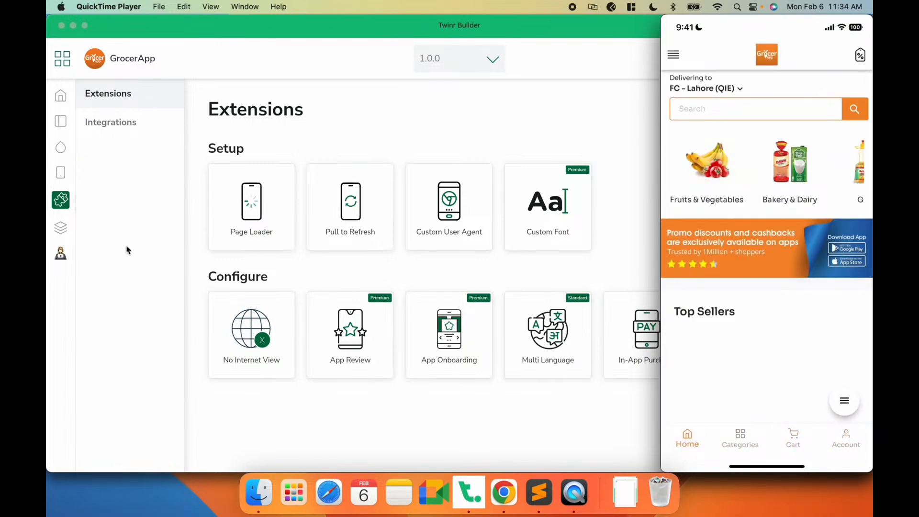
click(53, 238)
click(60, 227)
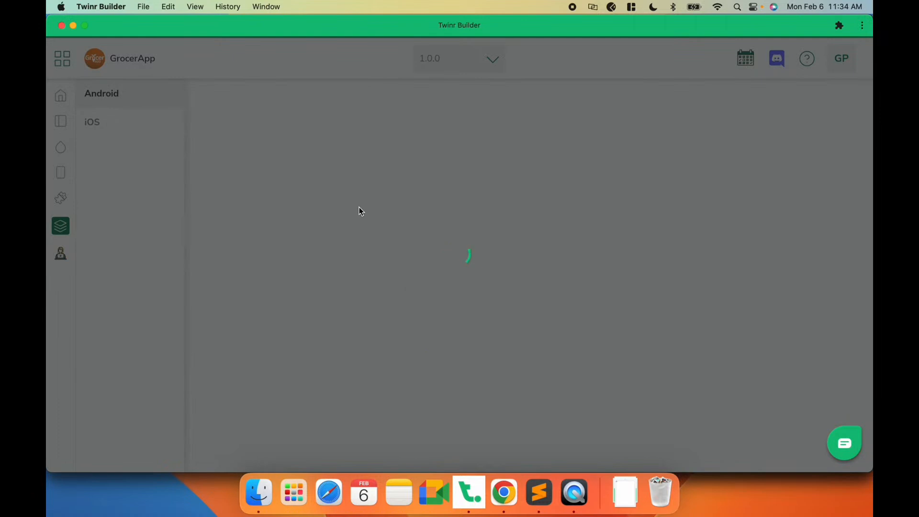